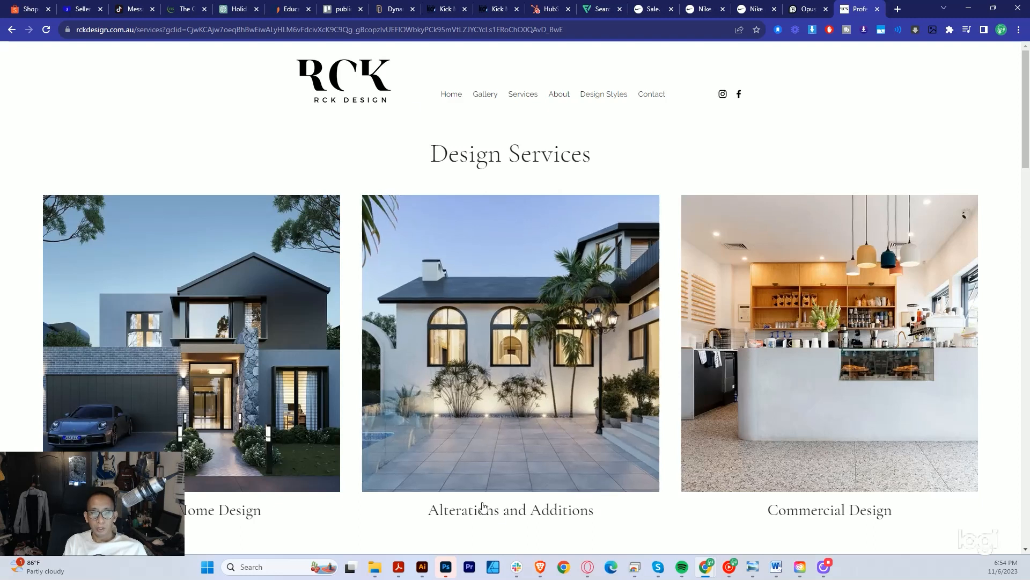
Switch to Illustrator and examine the navy Bespoke Designs logo and its gold versions around the artboards
{"action": "left_click", "coordinate": [422, 566]}
{"action": "scroll", "coordinate": [533, 350], "scroll_direction": "up", "scroll_amount": 1}
{"action": "left_click_drag", "start_coordinate": [331, 271], "coordinate": [454, 304]}
{"action": "left_click_drag", "start_coordinate": [601, 389], "coordinate": [376, 317]}
{"action": "scroll", "coordinate": [552, 330], "scroll_direction": "up", "scroll_amount": 5}
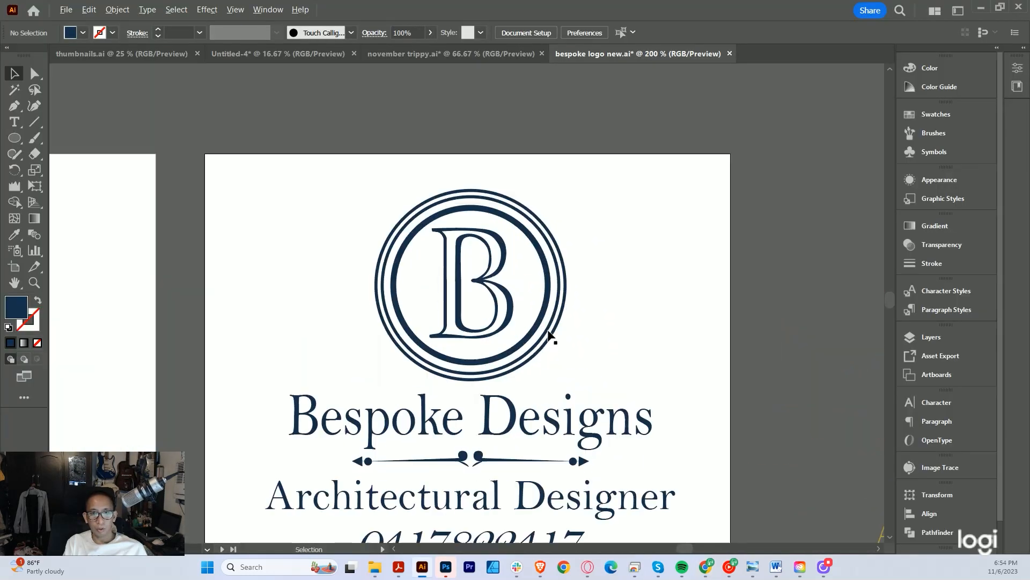
{"action": "scroll", "coordinate": [550, 334], "scroll_direction": "down", "scroll_amount": 5}
{"action": "scroll", "coordinate": [548, 336], "scroll_direction": "up", "scroll_amount": 2}
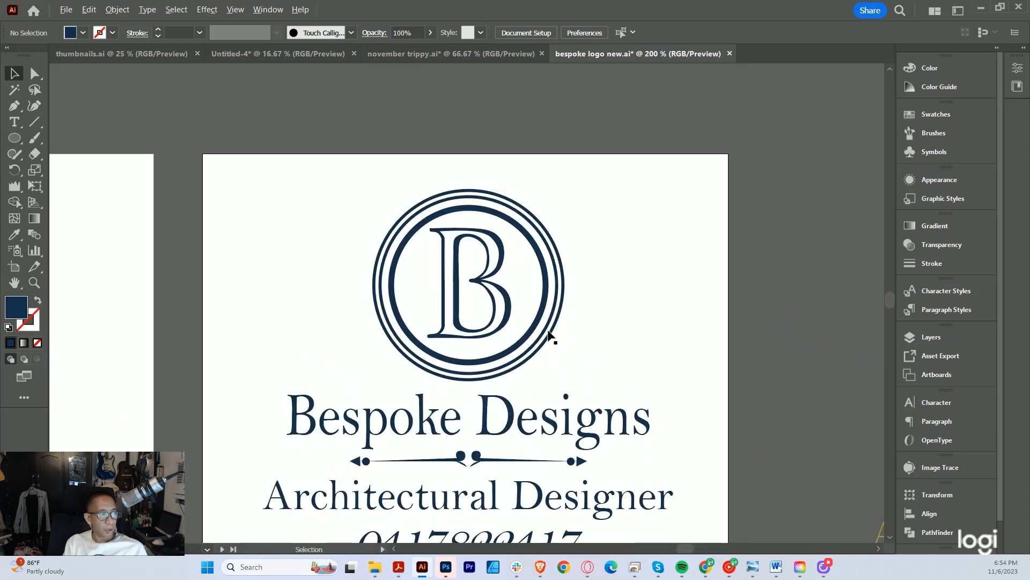
{"action": "left_click_drag", "start_coordinate": [586, 297], "coordinate": [580, 345]}
{"action": "left_click", "coordinate": [348, 191]}
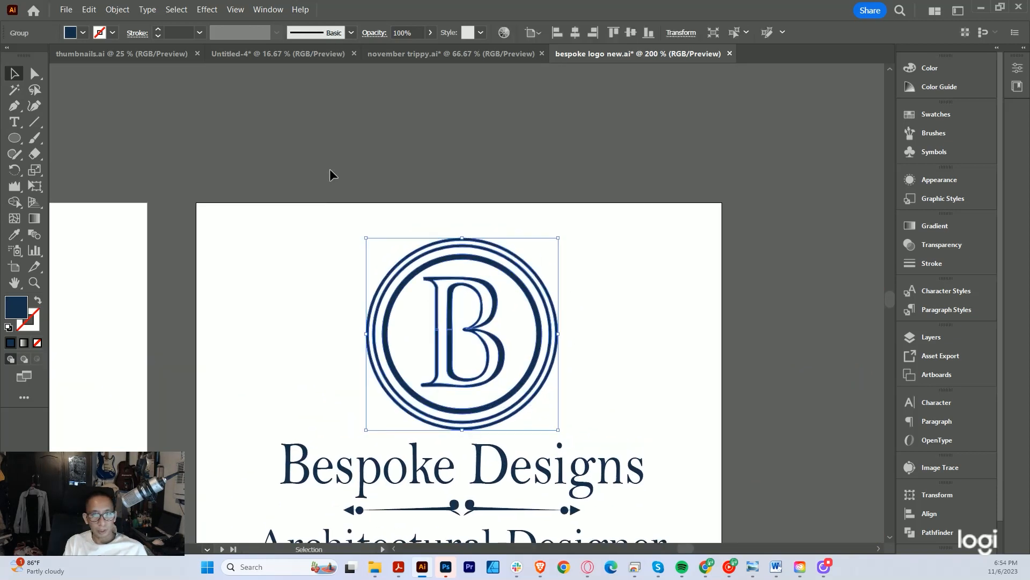
{"action": "scroll", "coordinate": [456, 333], "scroll_direction": "up", "scroll_amount": 4}
{"action": "scroll", "coordinate": [414, 311], "scroll_direction": "down", "scroll_amount": 4}
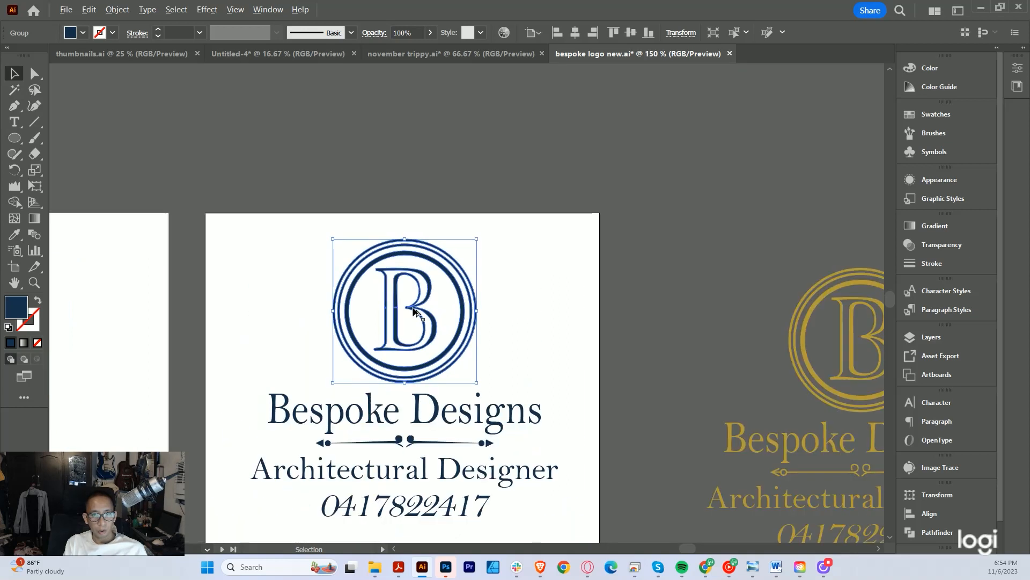
{"action": "scroll", "coordinate": [465, 292], "scroll_direction": "up", "scroll_amount": 3}
{"action": "scroll", "coordinate": [466, 292], "scroll_direction": "down", "scroll_amount": 4}
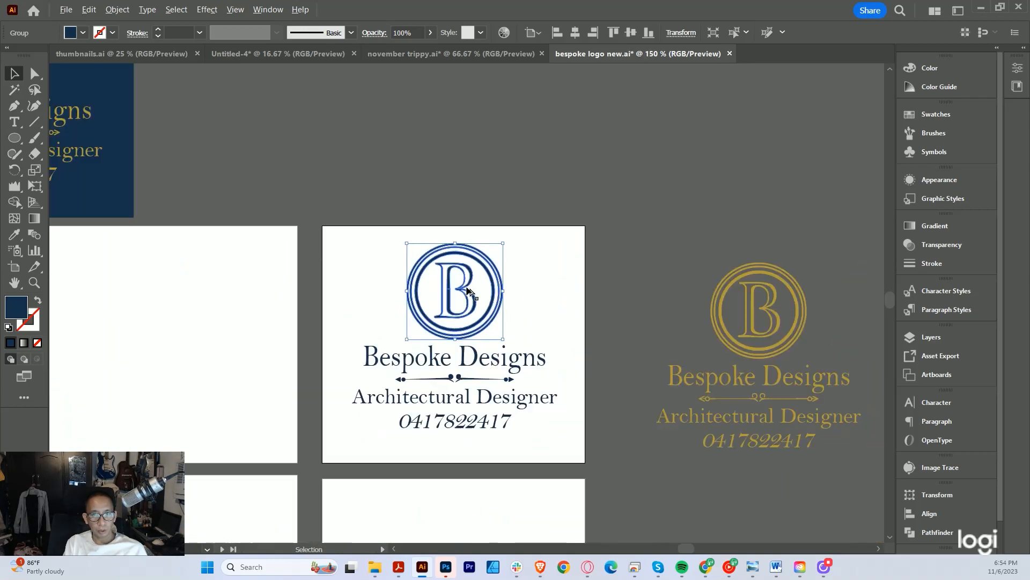
{"action": "left_click", "coordinate": [535, 282]}
{"action": "left_click_drag", "start_coordinate": [484, 307], "coordinate": [560, 324]}
{"action": "left_click_drag", "start_coordinate": [610, 299], "coordinate": [456, 324]}
{"action": "left_click_drag", "start_coordinate": [385, 334], "coordinate": [415, 292]}
Copy the RCK Design logo from its website and paste it into the Illustrator document as a reference
{"action": "mouse_move", "coordinate": [711, 575]}
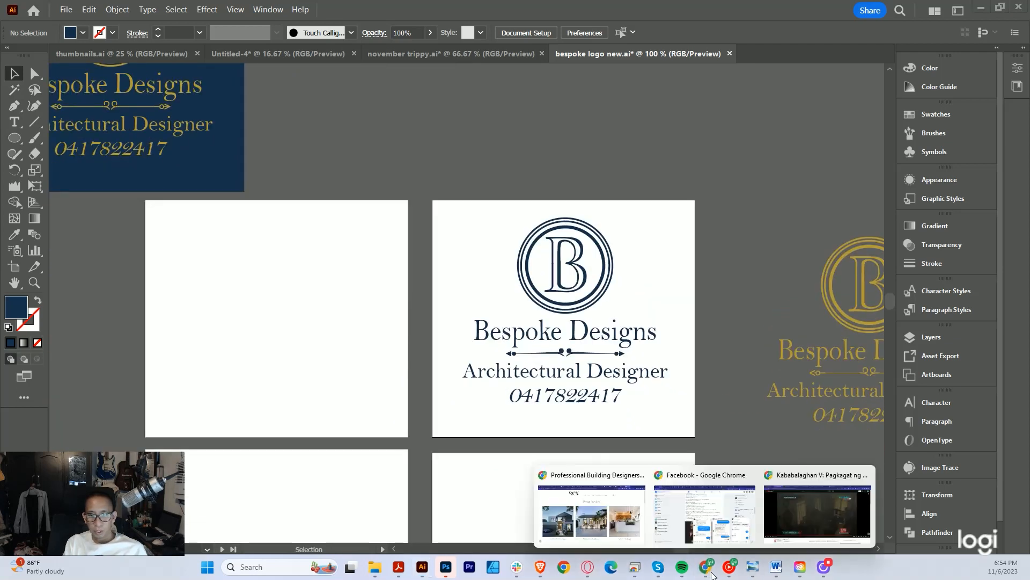
{"action": "left_click", "coordinate": [594, 519]}
{"action": "right_click", "coordinate": [322, 75]}
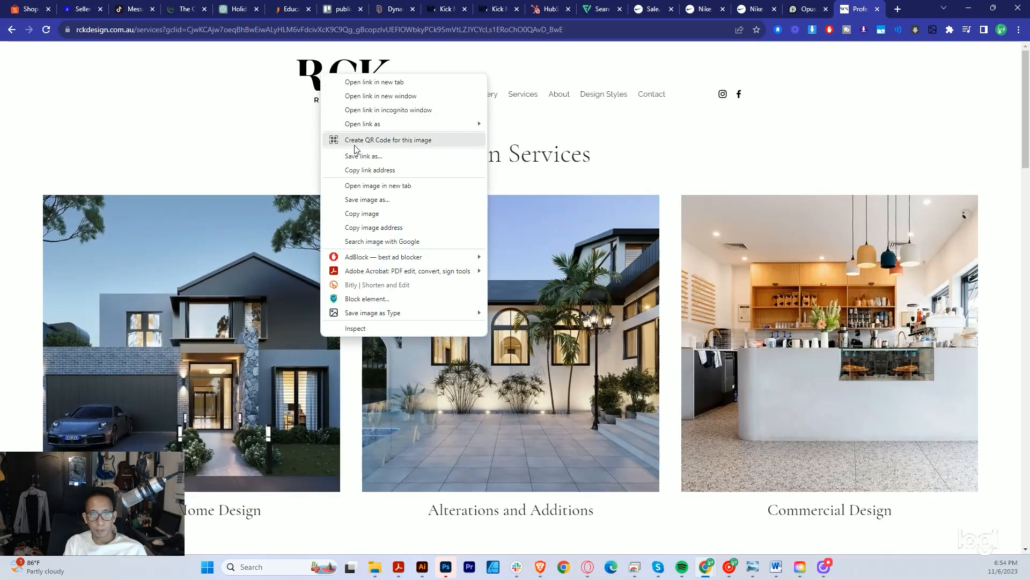
{"action": "left_click", "coordinate": [362, 213]}
{"action": "key", "text": "alt+Tab"}
{"action": "key", "text": "ctrl+v"}
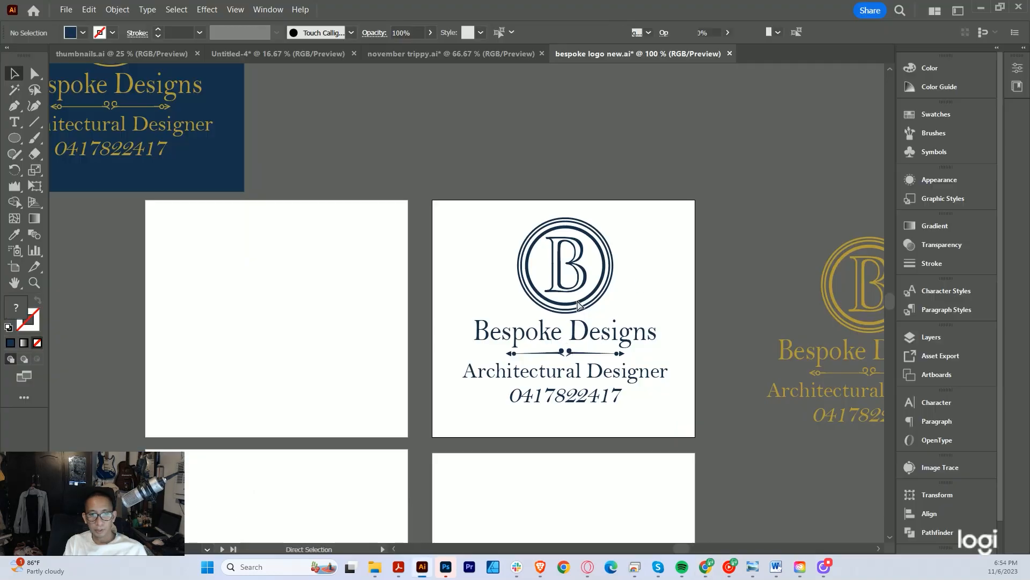
{"action": "left_click_drag", "start_coordinate": [508, 326], "coordinate": [527, 391]}
{"action": "key", "text": "Delete"}
Search Google in a new Chrome tab for "b logo designs" and show the image results
{"action": "mouse_move", "coordinate": [706, 569]}
{"action": "left_click", "coordinate": [595, 513]}
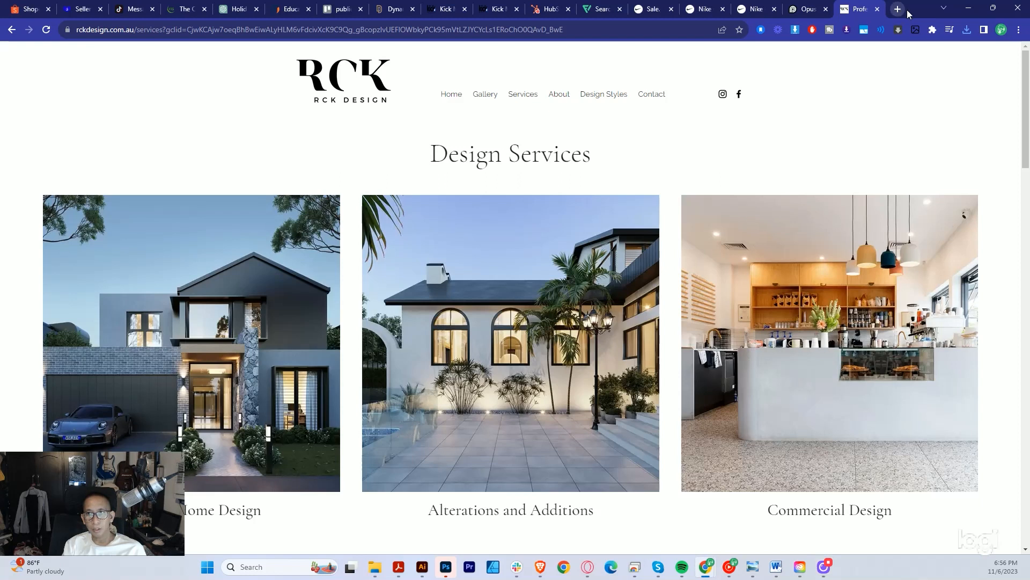
{"action": "left_click", "coordinate": [899, 9]}
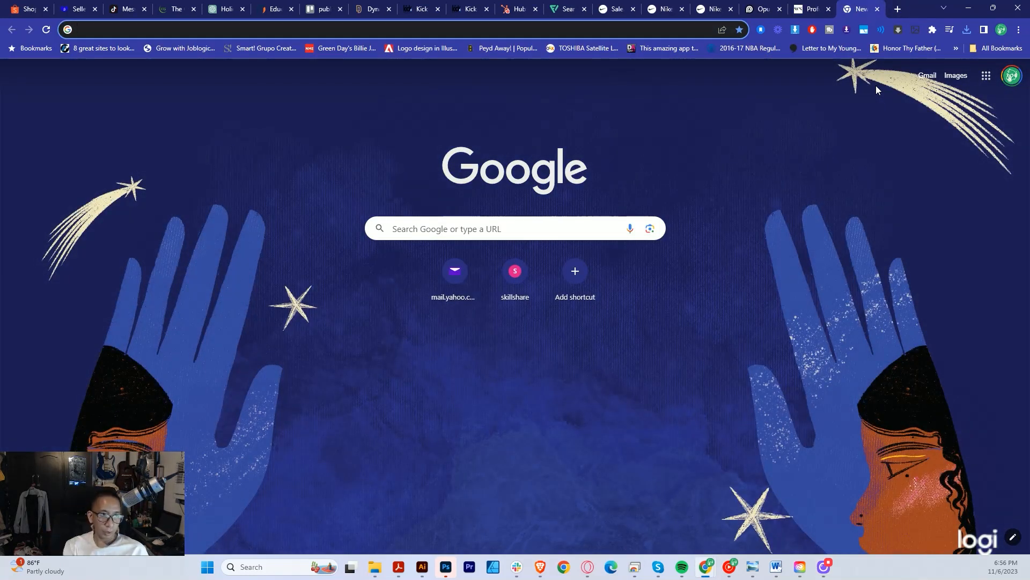
{"action": "type", "text": "b"}
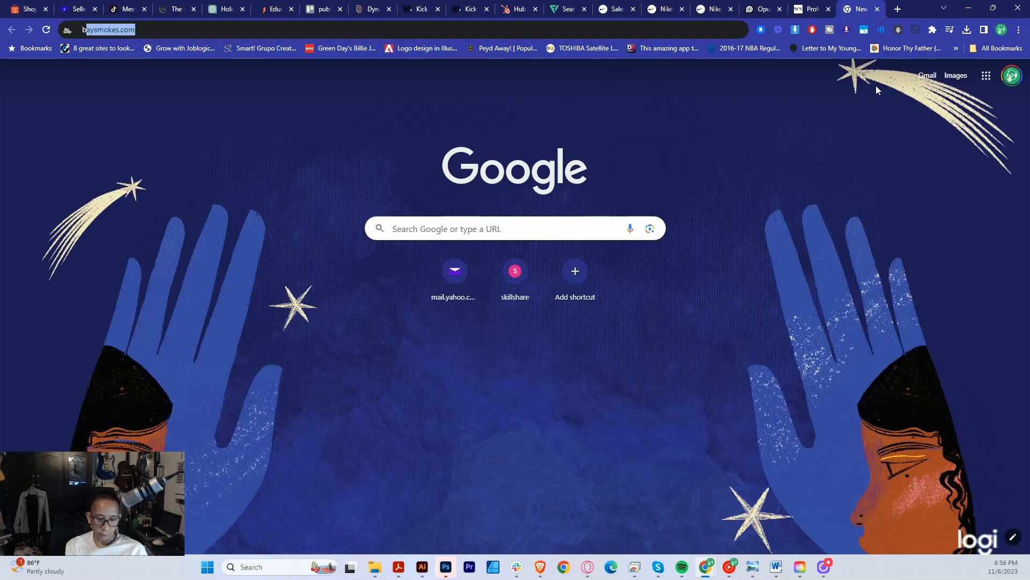
{"action": "type", "text": " logo designs"}
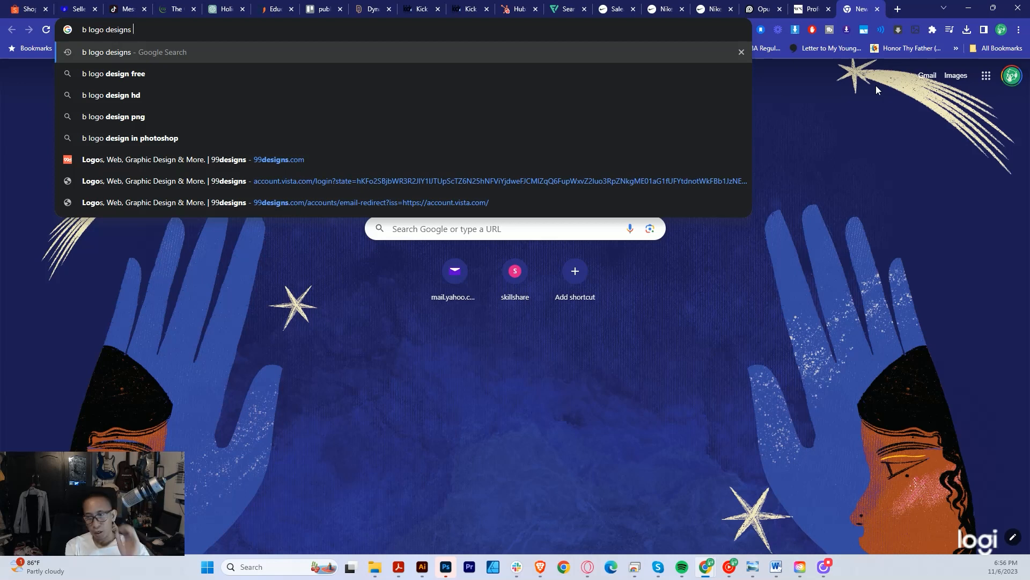
{"action": "key", "text": "Return"}
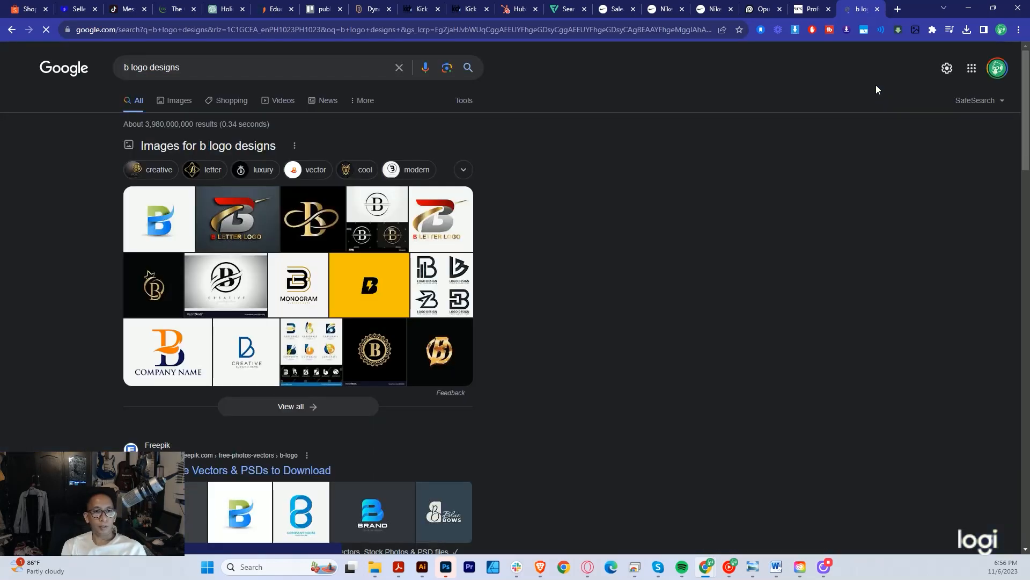
{"action": "scroll", "coordinate": [66, 239], "scroll_direction": "down", "scroll_amount": 4}
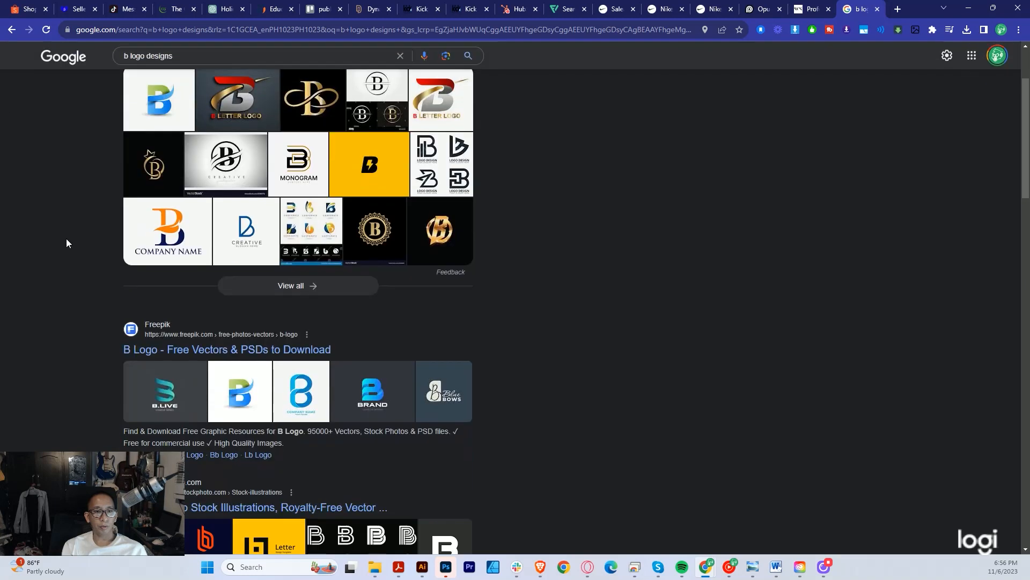
{"action": "scroll", "coordinate": [42, 266], "scroll_direction": "up", "scroll_amount": 4}
{"action": "left_click", "coordinate": [162, 99]}
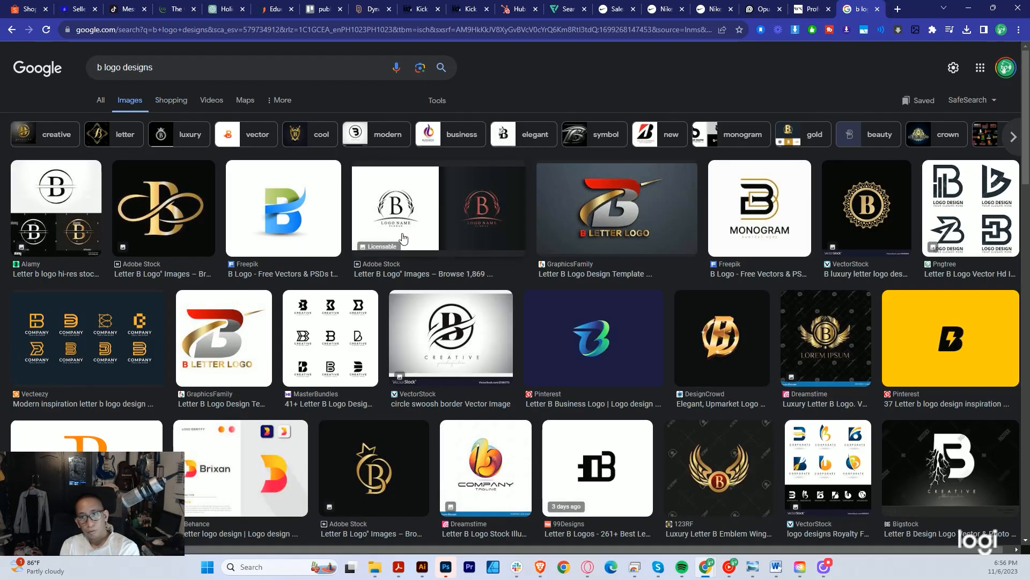
Copy the MasterBundles sheet of nine black B logos and paste it above the artboards in Illustrator
{"action": "scroll", "coordinate": [183, 266], "scroll_direction": "down", "scroll_amount": 1}
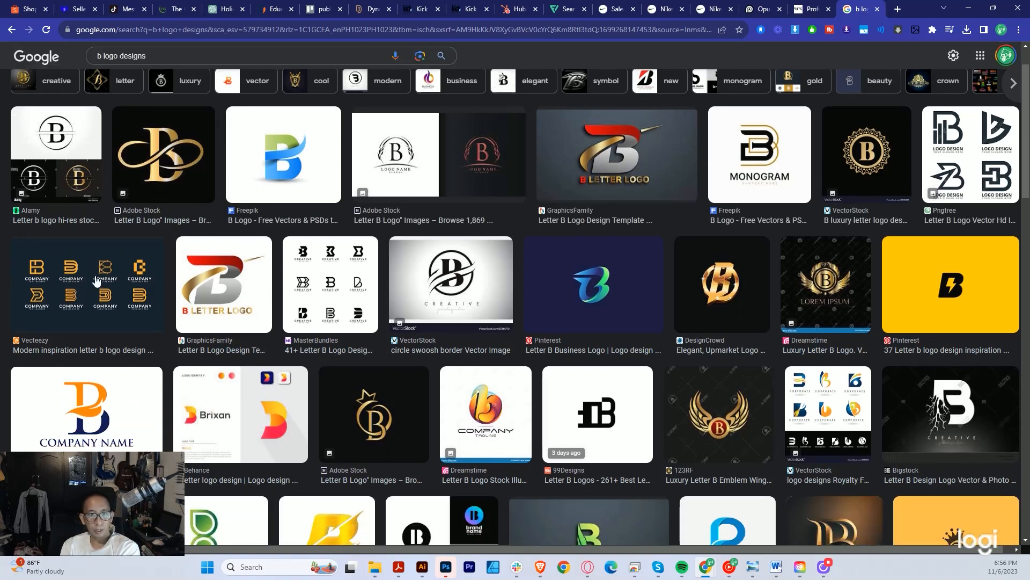
{"action": "left_click", "coordinate": [110, 294]}
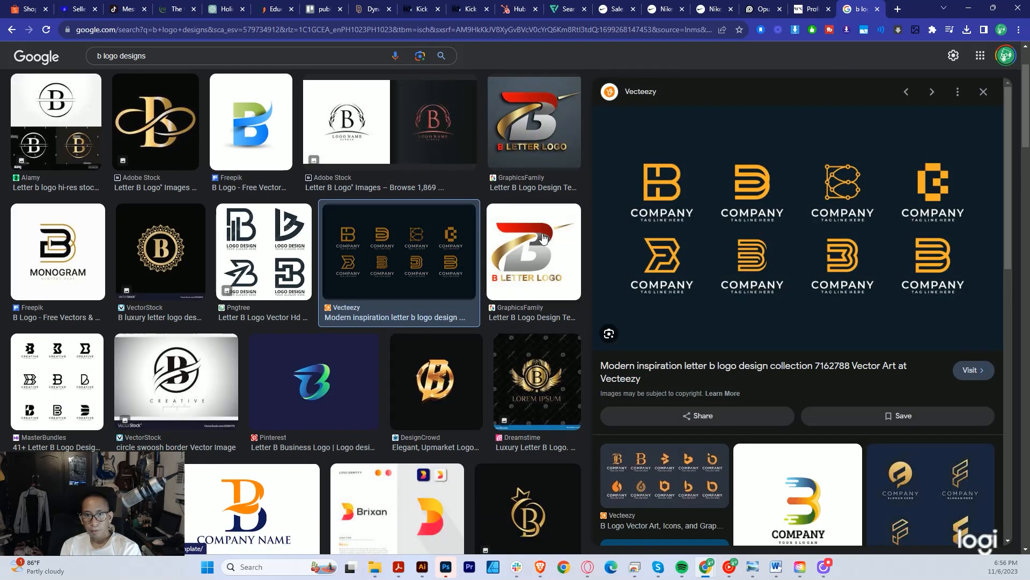
{"action": "left_click", "coordinate": [983, 91]}
{"action": "left_click", "coordinate": [344, 246]}
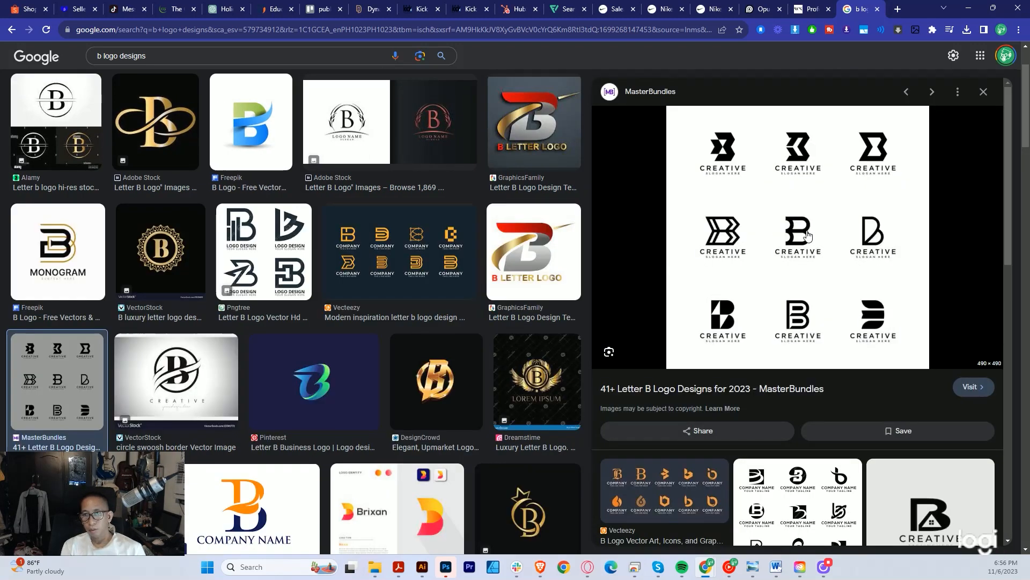
{"action": "right_click", "coordinate": [808, 236]}
{"action": "left_click", "coordinate": [813, 293]}
{"action": "key", "text": "alt+Tab"}
{"action": "key", "text": "ctrl+v"}
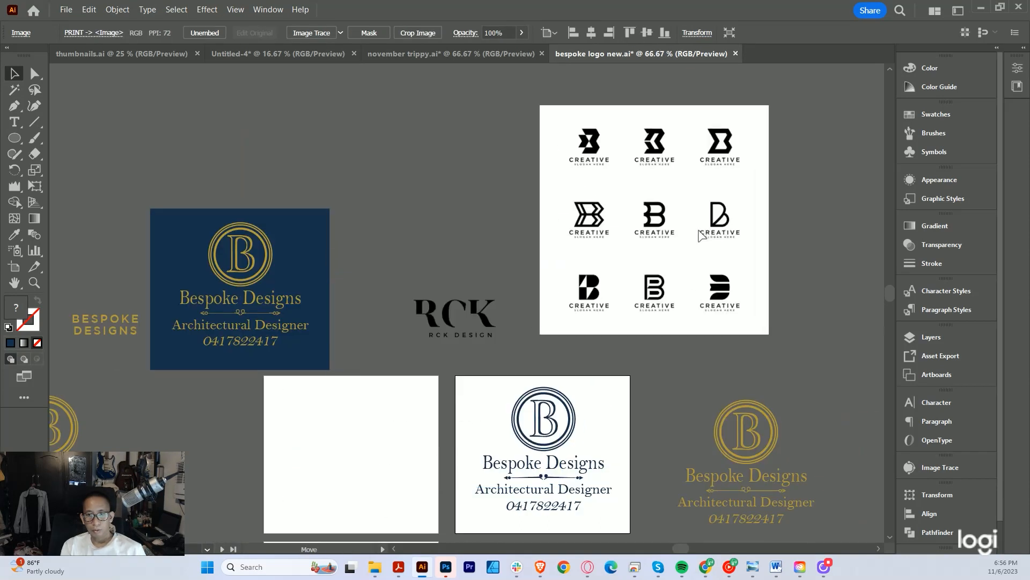
{"action": "left_click_drag", "start_coordinate": [699, 231], "coordinate": [696, 233]}
{"action": "left_click_drag", "start_coordinate": [625, 255], "coordinate": [645, 221]}
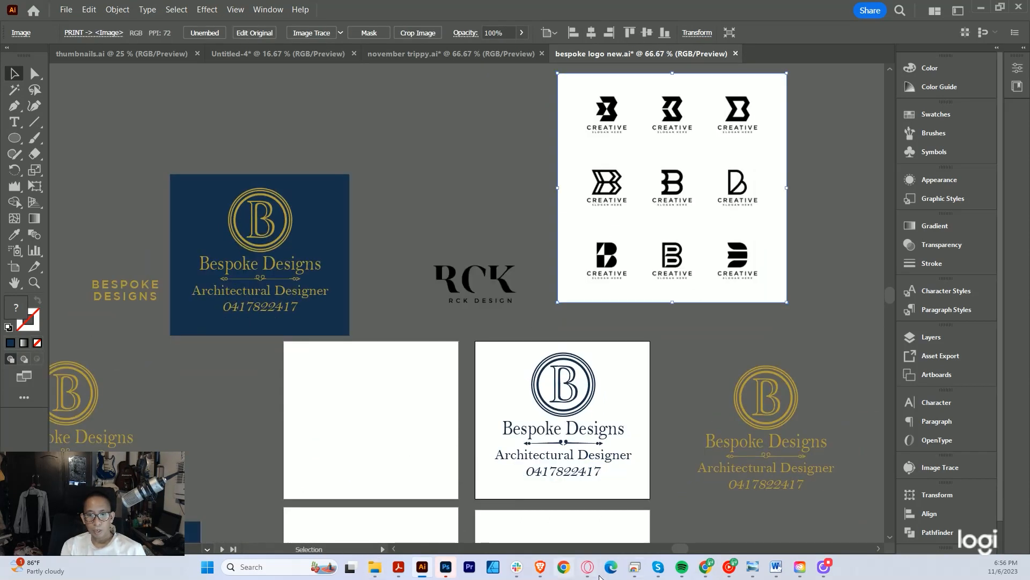
Copy the Vecteezy image of orange B logos from Chrome and place it beside the black logo sheet in Illustrator
{"action": "left_click", "coordinate": [706, 567]}
{"action": "left_click", "coordinate": [403, 252]}
{"action": "right_click", "coordinate": [736, 288]}
{"action": "left_click", "coordinate": [741, 345]}
{"action": "scroll", "coordinate": [423, 424], "scroll_direction": "down", "scroll_amount": 10}
{"action": "left_click", "coordinate": [423, 567]}
{"action": "key", "text": "ctrl+v"}
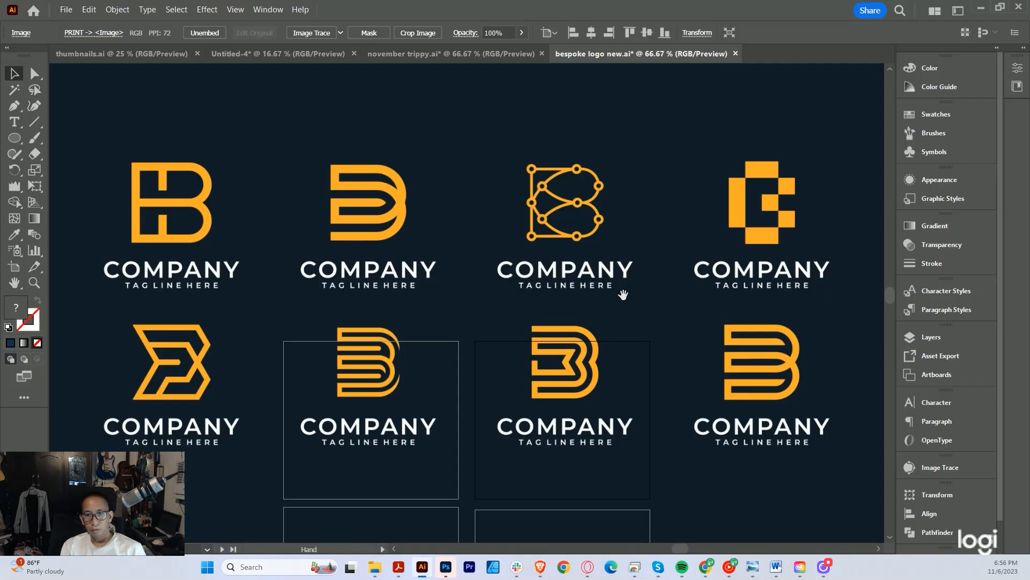
{"action": "key", "text": "ctrl+minus"}
{"action": "key", "text": "ctrl+minus"}
{"action": "left_click_drag", "start_coordinate": [687, 335], "coordinate": [422, 325]}
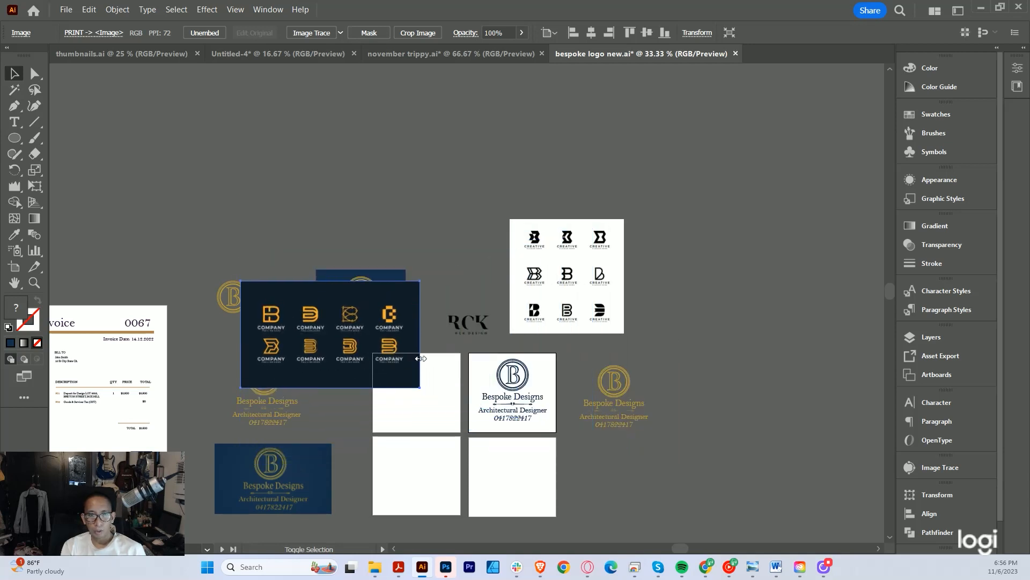
{"action": "left_click_drag", "start_coordinate": [293, 328], "coordinate": [689, 257]}
Scale down both B logo reference images together and position them side by side above the artboards
{"action": "scroll", "coordinate": [674, 275], "scroll_direction": "up", "scroll_amount": 2}
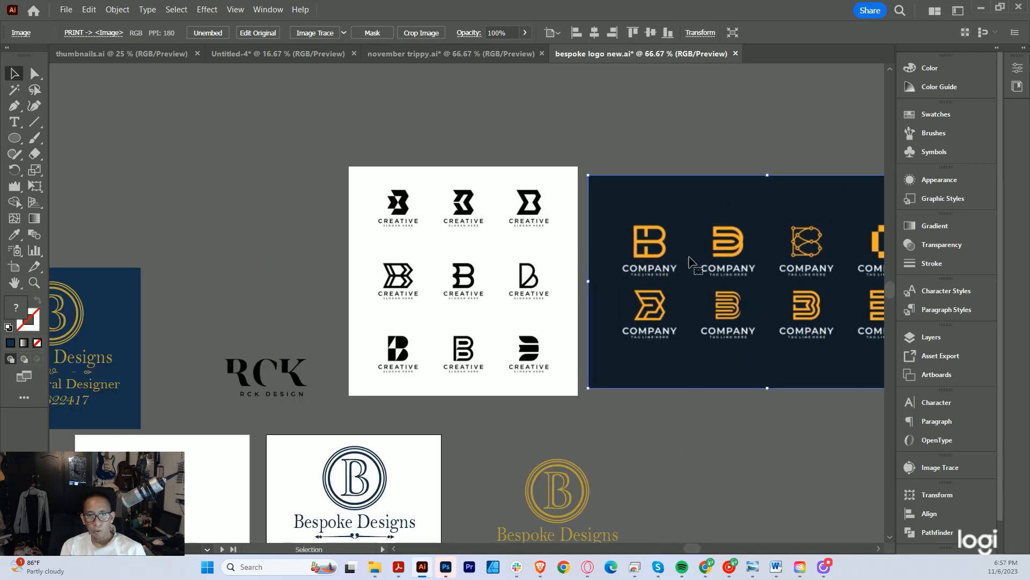
{"action": "left_click", "coordinate": [493, 247], "text": "shift"}
{"action": "scroll", "coordinate": [536, 263], "scroll_direction": "down", "scroll_amount": 2}
{"action": "left_click_drag", "start_coordinate": [611, 267], "coordinate": [523, 231]}
{"action": "scroll", "coordinate": [551, 262], "scroll_direction": "up", "scroll_amount": 1}
{"action": "left_click_drag", "start_coordinate": [704, 221], "coordinate": [605, 230]}
{"action": "left_click_drag", "start_coordinate": [525, 233], "coordinate": [653, 303]}
{"action": "left_click_drag", "start_coordinate": [628, 399], "coordinate": [700, 304]}
{"action": "left_click", "coordinate": [700, 304]}
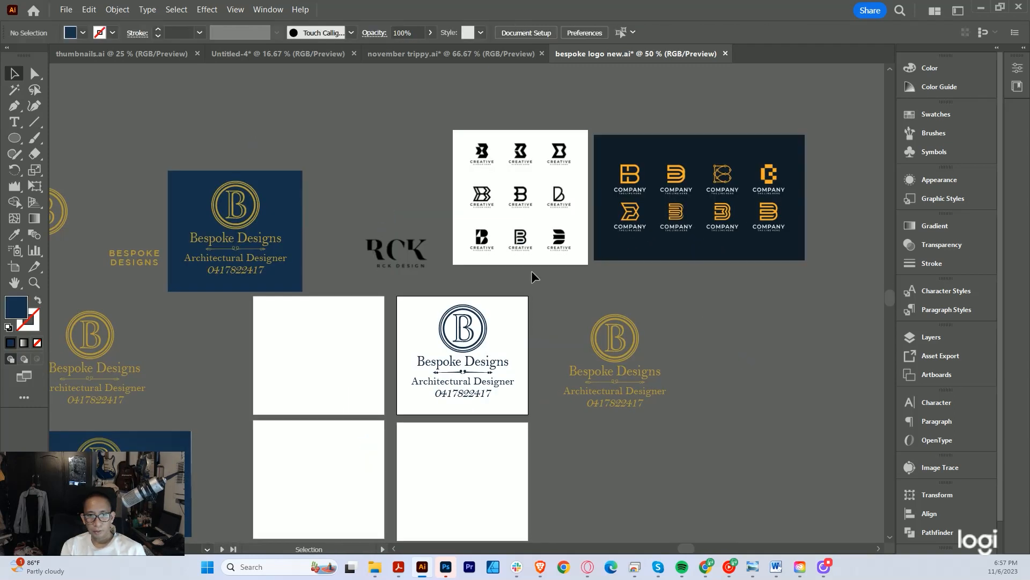
Examine the B logo references, the RCK Design logo and the existing Bespoke Designs versions
{"action": "scroll", "coordinate": [531, 271], "scroll_direction": "up", "scroll_amount": 1}
{"action": "left_click_drag", "start_coordinate": [515, 214], "coordinate": [537, 275]}
{"action": "left_click", "coordinate": [556, 264]}
{"action": "left_click", "coordinate": [663, 263]}
{"action": "scroll", "coordinate": [571, 301], "scroll_direction": "up", "scroll_amount": 2}
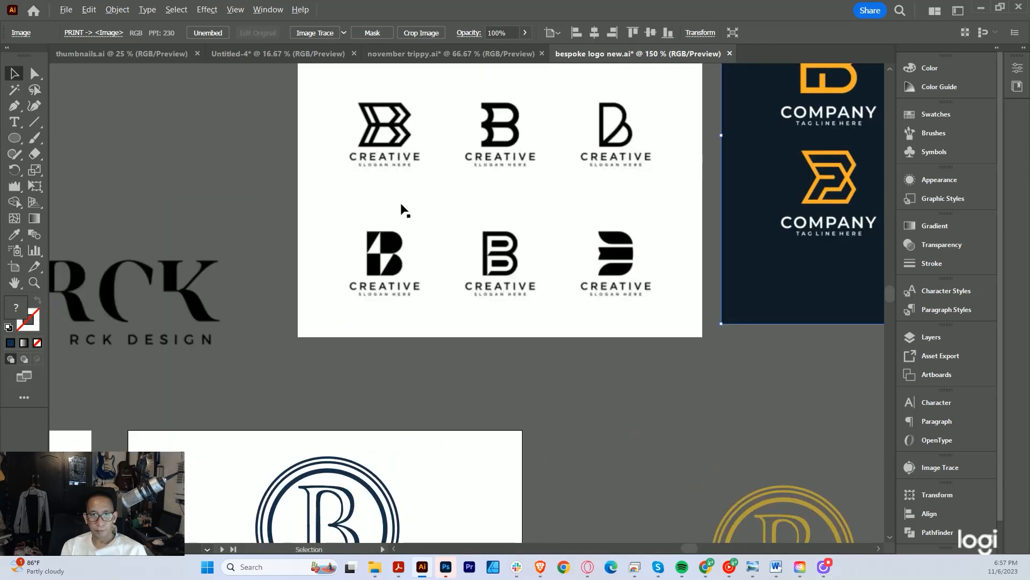
{"action": "scroll", "coordinate": [402, 210], "scroll_direction": "down", "scroll_amount": 2}
{"action": "left_click_drag", "start_coordinate": [225, 351], "coordinate": [440, 330]}
{"action": "scroll", "coordinate": [405, 334], "scroll_direction": "up", "scroll_amount": 1}
{"action": "left_click_drag", "start_coordinate": [413, 293], "coordinate": [444, 350]}
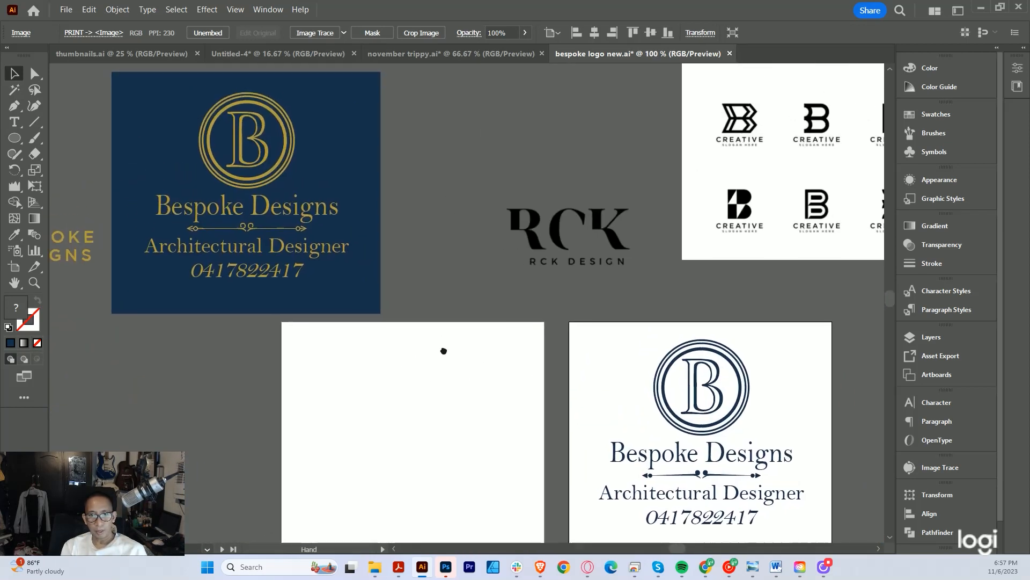
{"action": "scroll", "coordinate": [439, 313], "scroll_direction": "down", "scroll_amount": 1}
{"action": "left_click_drag", "start_coordinate": [439, 313], "coordinate": [408, 248]}
{"action": "scroll", "coordinate": [193, 204], "scroll_direction": "up", "scroll_amount": 1}
Move the gold BESPOKE DESIGNS text from beside the blue logo card onto the middle of the first blank artboard
{"action": "left_click", "coordinate": [158, 205]}
{"action": "key", "text": "ctrl+x"}
{"action": "left_click_drag", "start_coordinate": [487, 398], "coordinate": [435, 339]}
{"action": "key", "text": "ctrl+v"}
{"action": "scroll", "coordinate": [438, 344], "scroll_direction": "up", "scroll_amount": 2}
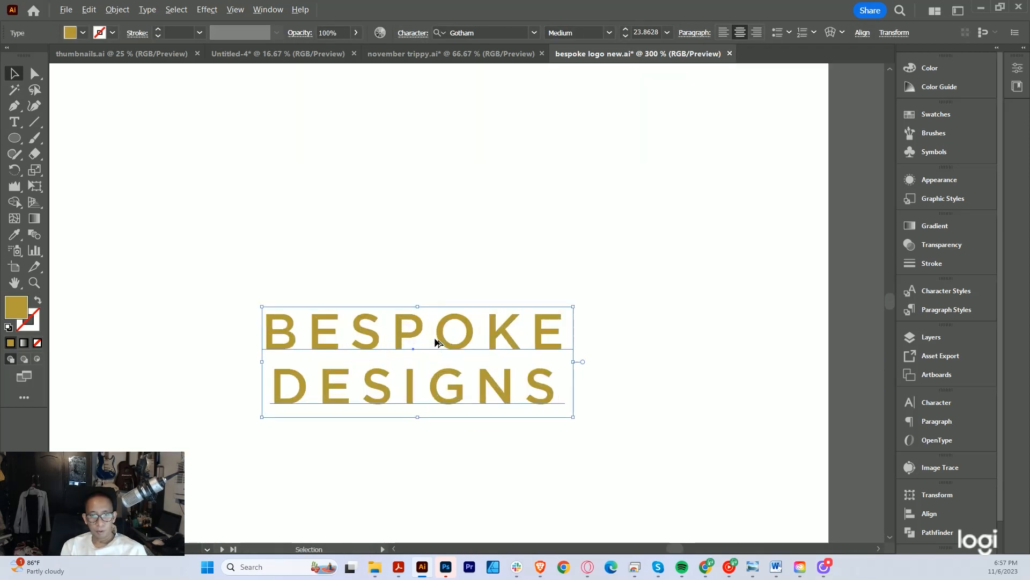
{"action": "scroll", "coordinate": [437, 341], "scroll_direction": "down", "scroll_amount": 3}
{"action": "scroll", "coordinate": [440, 344], "scroll_direction": "up", "scroll_amount": 2}
{"action": "scroll", "coordinate": [465, 363], "scroll_direction": "up", "scroll_amount": 1}
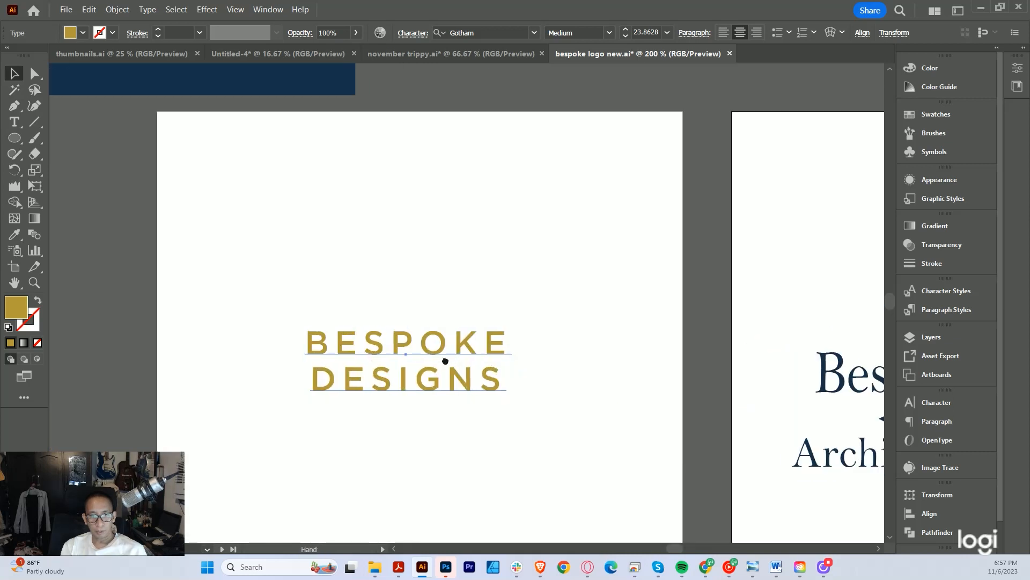
{"action": "left_click_drag", "start_coordinate": [424, 365], "coordinate": [466, 351]}
{"action": "left_click_drag", "start_coordinate": [550, 67], "coordinate": [521, 97]}
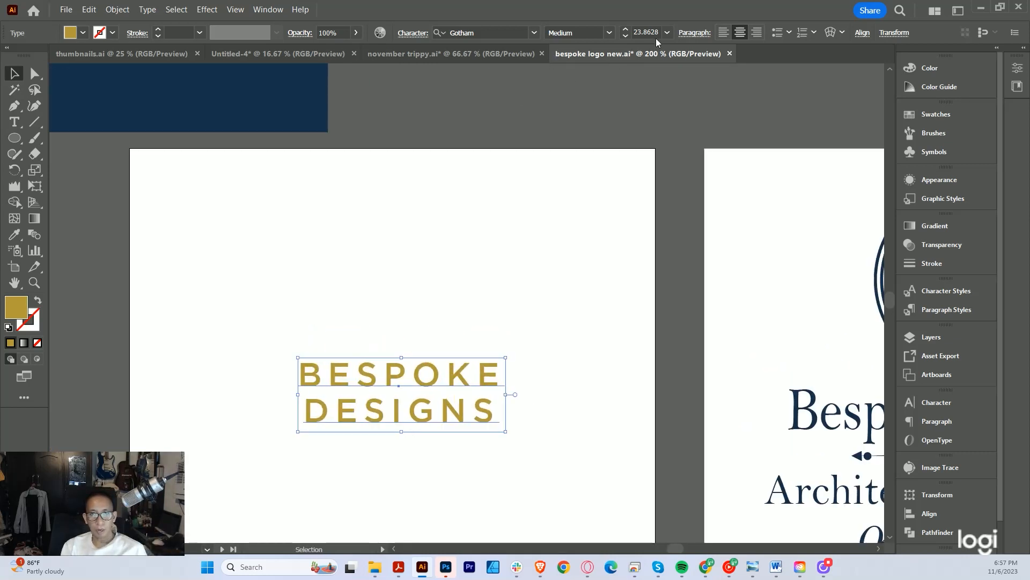
Try the Gotham Book weight on the BESPOKE DESIGNS text, then restore Medium
{"action": "left_click", "coordinate": [610, 33]}
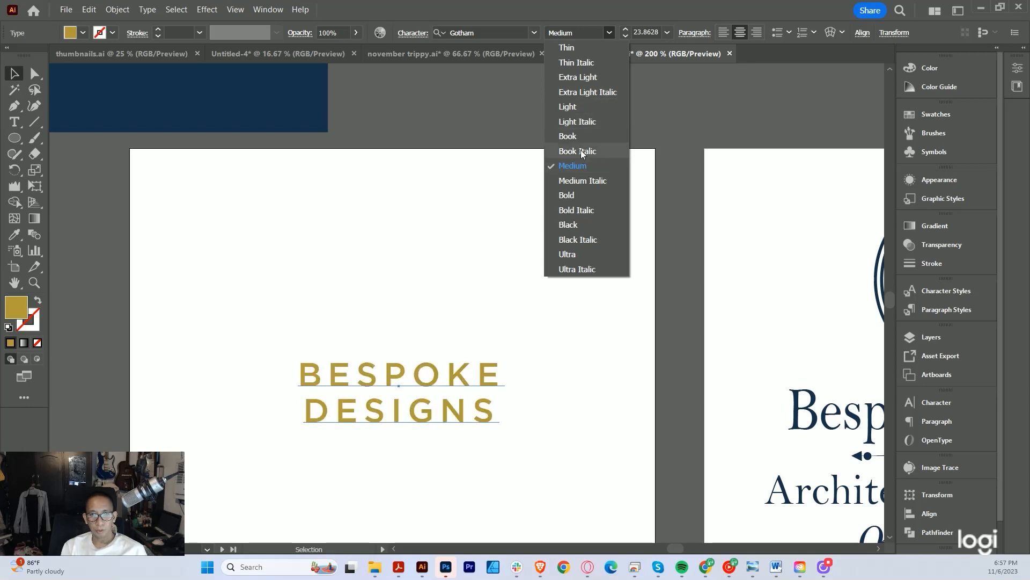
{"action": "left_click", "coordinate": [569, 136]}
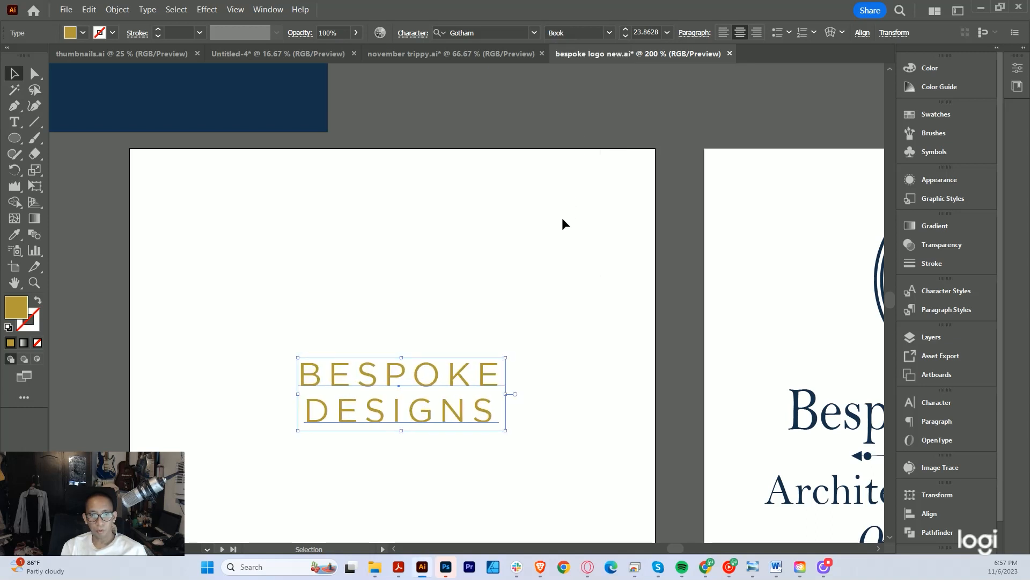
{"action": "left_click", "coordinate": [611, 33]}
{"action": "left_click", "coordinate": [569, 165]}
Nudge the BESPOKE DESIGNS text slightly and move the navy Bespoke Designs logo off its artboard to the right
{"action": "left_click_drag", "start_coordinate": [437, 372], "coordinate": [444, 370]}
{"action": "left_click_drag", "start_coordinate": [447, 379], "coordinate": [369, 342]}
{"action": "scroll", "coordinate": [748, 383], "scroll_direction": "down", "scroll_amount": 3}
{"action": "scroll", "coordinate": [773, 385], "scroll_direction": "up", "scroll_amount": 1}
{"action": "left_click_drag", "start_coordinate": [769, 384], "coordinate": [603, 345]}
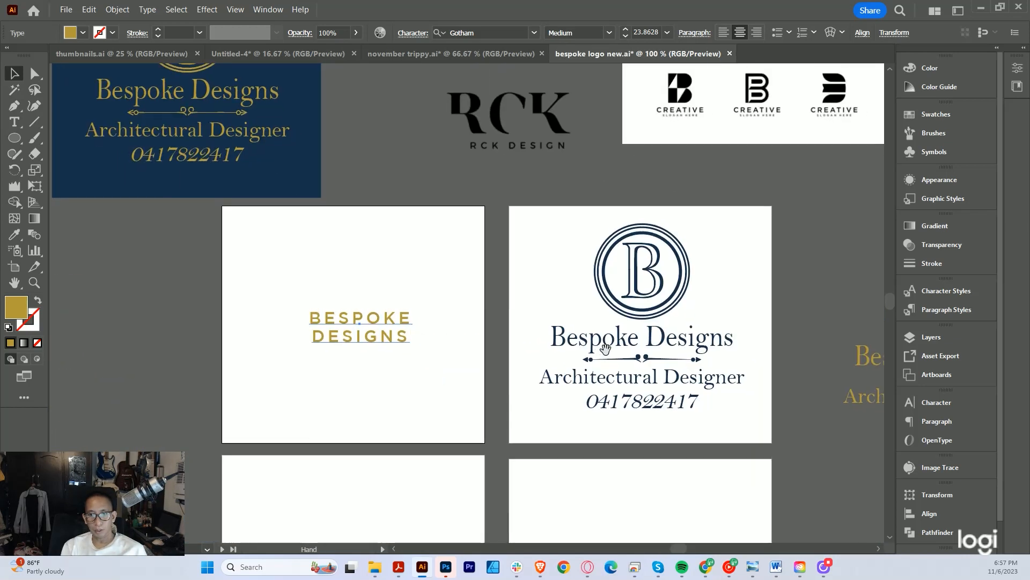
{"action": "left_click", "coordinate": [602, 270]}
{"action": "left_click_drag", "start_coordinate": [602, 270], "coordinate": [828, 260]}
Select the BESPOKE DESIGNS text and examine the lettering of the RCK Design reference logo up close
{"action": "scroll", "coordinate": [499, 245], "scroll_direction": "down", "scroll_amount": 1}
{"action": "left_click", "coordinate": [322, 277]}
{"action": "scroll", "coordinate": [322, 277], "scroll_direction": "up", "scroll_amount": 2}
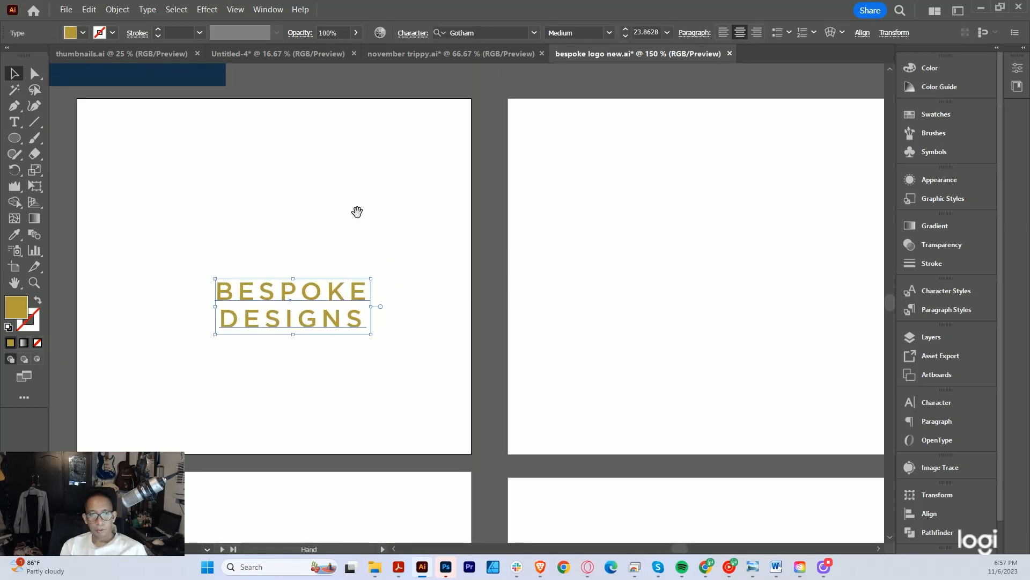
{"action": "left_click_drag", "start_coordinate": [417, 211], "coordinate": [447, 354]}
{"action": "scroll", "coordinate": [519, 101], "scroll_direction": "up", "scroll_amount": 3}
{"action": "scroll", "coordinate": [520, 183], "scroll_direction": "down", "scroll_amount": 5}
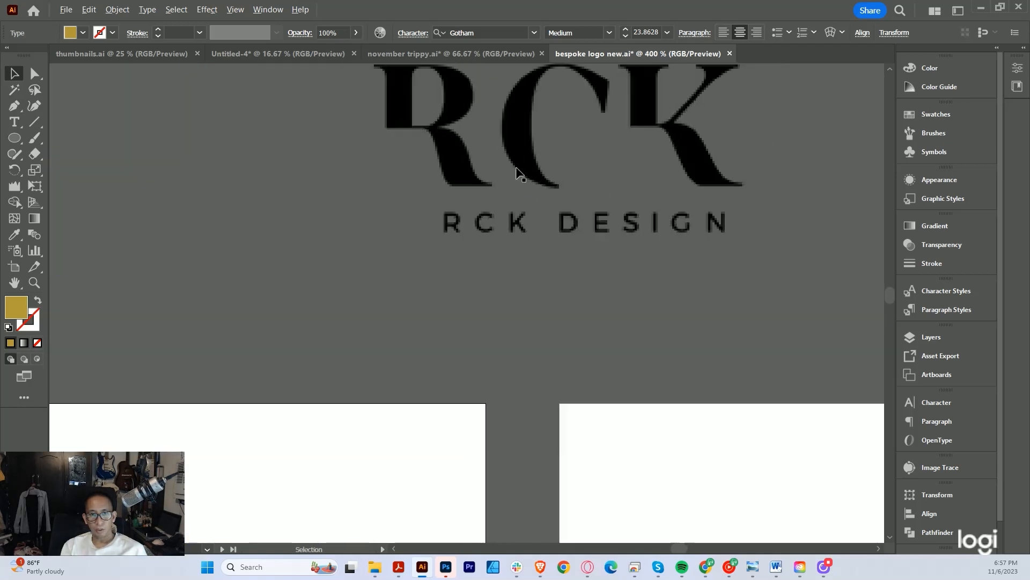
{"action": "scroll", "coordinate": [426, 315], "scroll_direction": "down", "scroll_amount": 1}
{"action": "scroll", "coordinate": [299, 198], "scroll_direction": "up", "scroll_amount": 1}
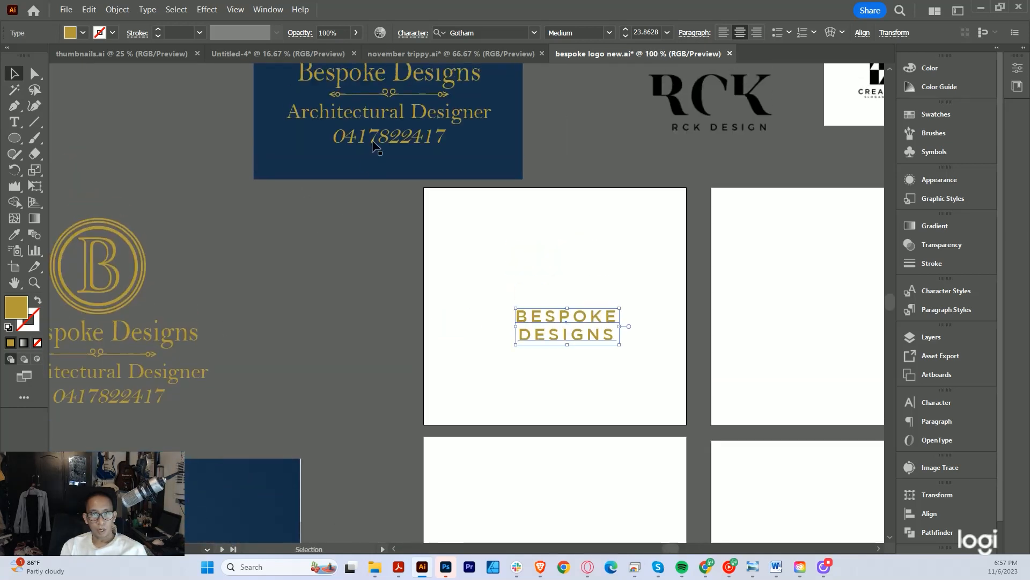
Duplicate the BESPOKE DESIGNS text just below the original and replace the copy's wording with ARCHITECTURAL DESIGNER
{"action": "scroll", "coordinate": [573, 327], "scroll_direction": "up", "scroll_amount": 1}
{"action": "left_click_drag", "start_coordinate": [580, 305], "coordinate": [581, 372]}
{"action": "scroll", "coordinate": [582, 370], "scroll_direction": "up", "scroll_amount": 1}
{"action": "triple_click", "coordinate": [589, 382]}
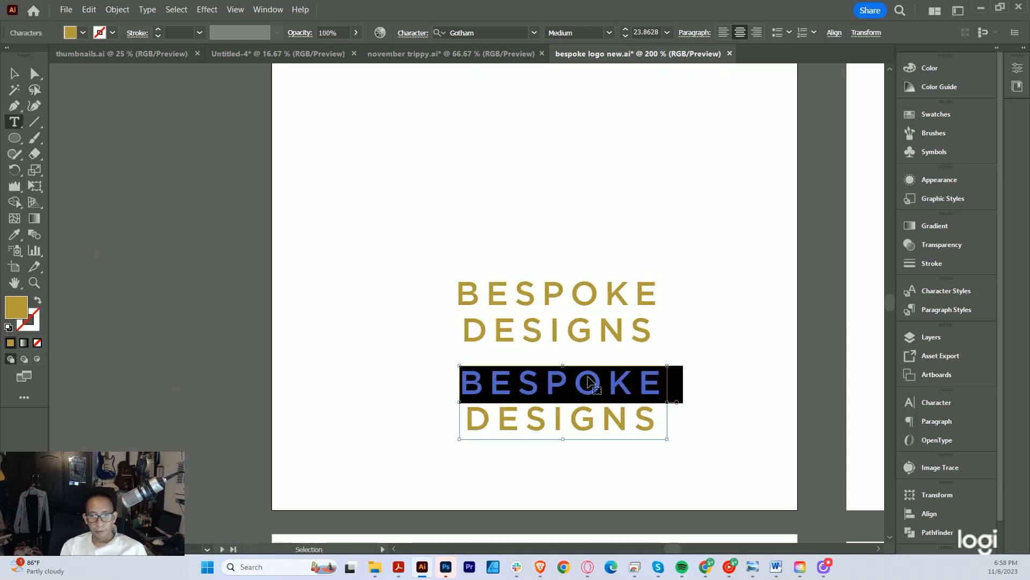
{"action": "key", "text": "ctrl+a"}
{"action": "type", "text": "ARCHI"}
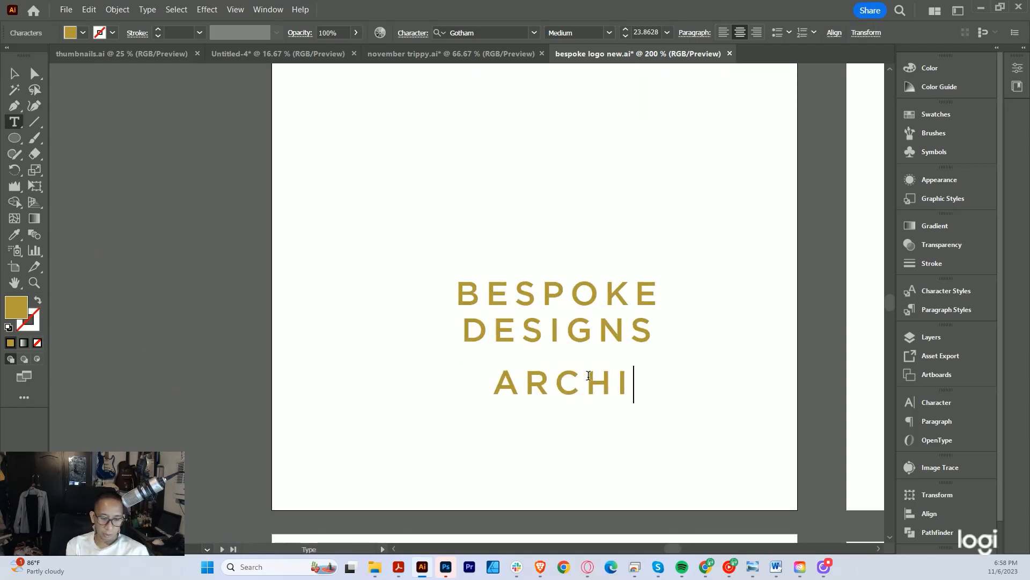
{"action": "type", "text": "TECTURAL DESIGNER"}
{"action": "key", "text": "Escape"}
Scale the ARCHITECTURAL DESIGNER line down to 7.7487 pt, colour it navy and place it directly beneath DESIGNS
{"action": "scroll", "coordinate": [575, 371], "scroll_direction": "down", "scroll_amount": 1}
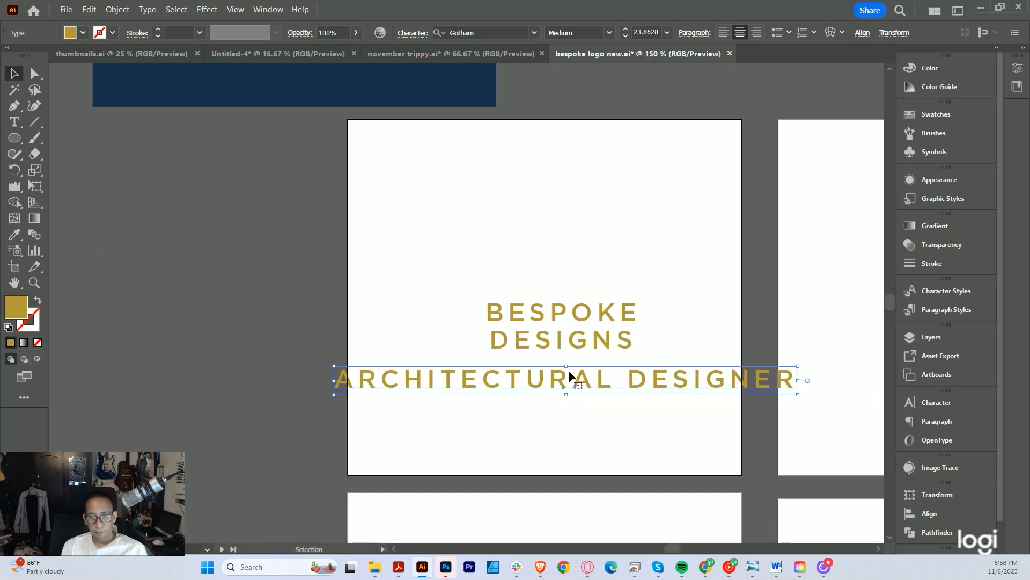
{"action": "mouse_move", "coordinate": [576, 367]}
{"action": "left_mouse_down"}
{"action": "mouse_move", "coordinate": [577, 390]}
{"action": "mouse_move", "coordinate": [572, 361]}
{"action": "left_mouse_up"}
{"action": "scroll", "coordinate": [424, 414], "scroll_direction": "down", "scroll_amount": 1}
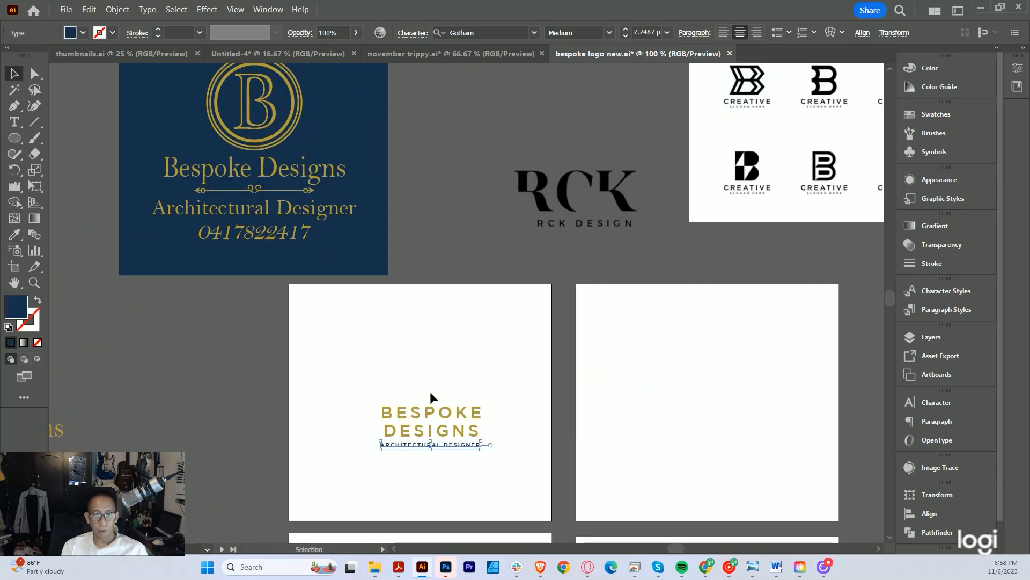
{"action": "scroll", "coordinate": [454, 448], "scroll_direction": "up", "scroll_amount": 3}
{"action": "left_click_drag", "start_coordinate": [460, 437], "coordinate": [468, 442]}
{"action": "scroll", "coordinate": [468, 442], "scroll_direction": "down", "scroll_amount": 1}
{"action": "scroll", "coordinate": [468, 442], "scroll_direction": "up", "scroll_amount": 2}
Reduce the ARCHITECTURAL DESIGNER tagline to 5.7487 pt and widen its tracking to match the width of BESPOKE
{"action": "key", "text": "ctrl+shift+comma"}
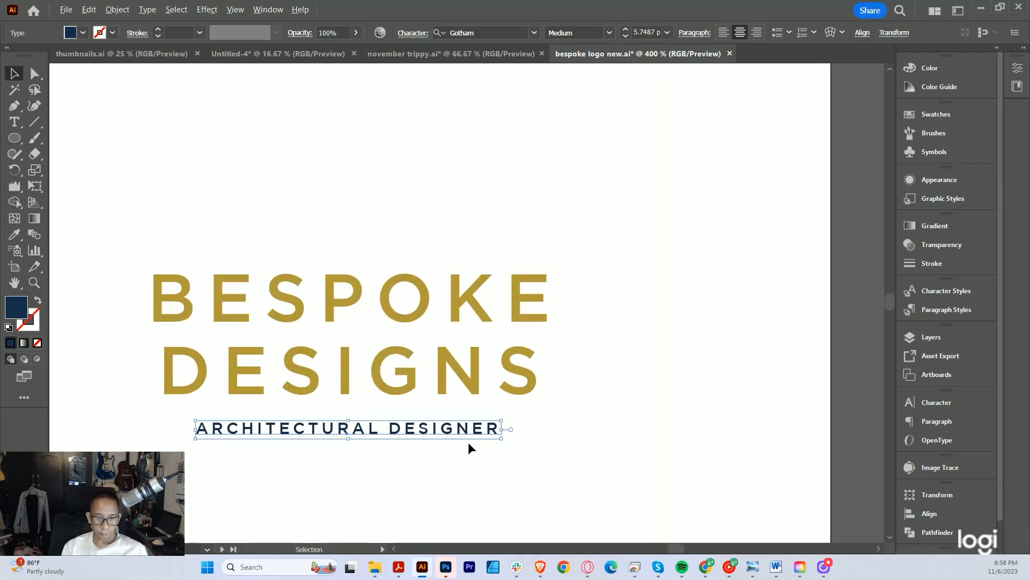
{"action": "key", "text": "alt+Right"}
{"action": "key", "text": "alt+Right"}
{"action": "key", "text": "alt+Right"}
{"action": "key", "text": "alt+Right"}
{"action": "key", "text": "alt+Right"}
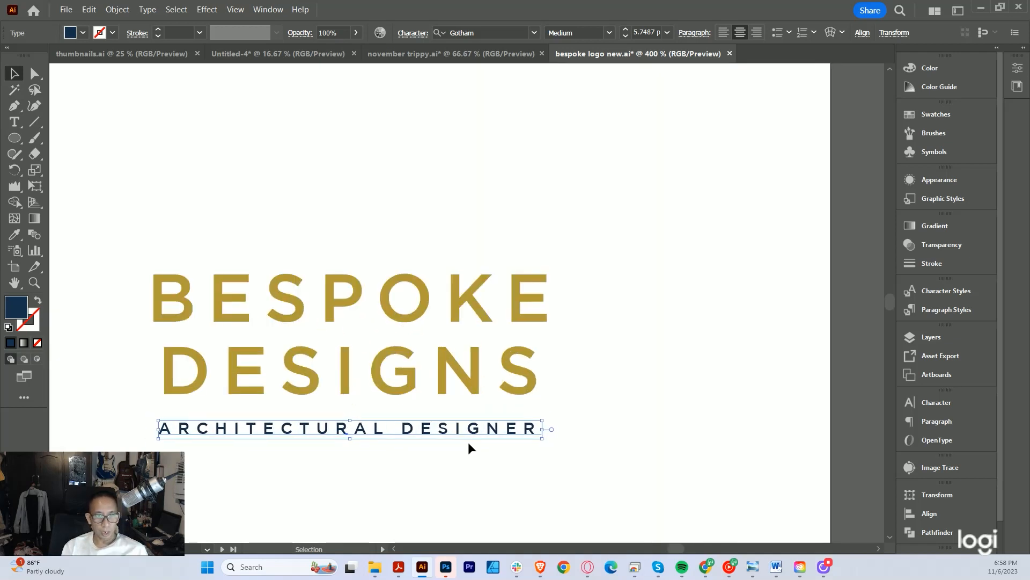
{"action": "key", "text": "alt+Right"}
{"action": "key", "text": "alt+Right"}
{"action": "left_click_drag", "start_coordinate": [467, 440], "coordinate": [491, 436]}
{"action": "scroll", "coordinate": [483, 413], "scroll_direction": "down", "scroll_amount": 5}
{"action": "scroll", "coordinate": [478, 381], "scroll_direction": "up", "scroll_amount": 4}
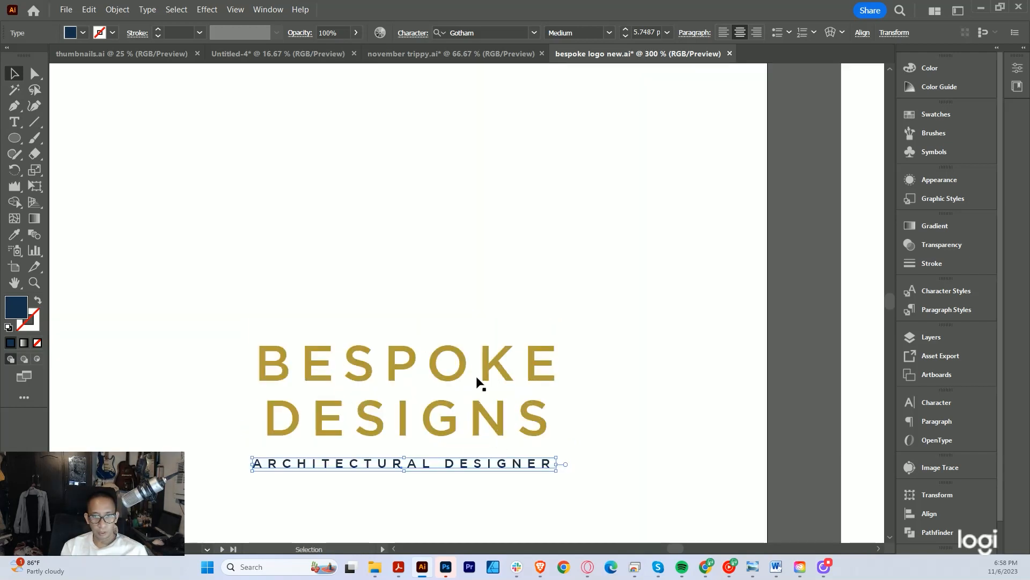
Set the BESPOKE DESIGNS text to 21.8628 pt, with tighter leading and wider tracking to match the tagline's width
{"action": "left_click", "coordinate": [503, 379]}
{"action": "key", "text": "alt+Up"}
{"action": "key", "text": "alt+Up"}
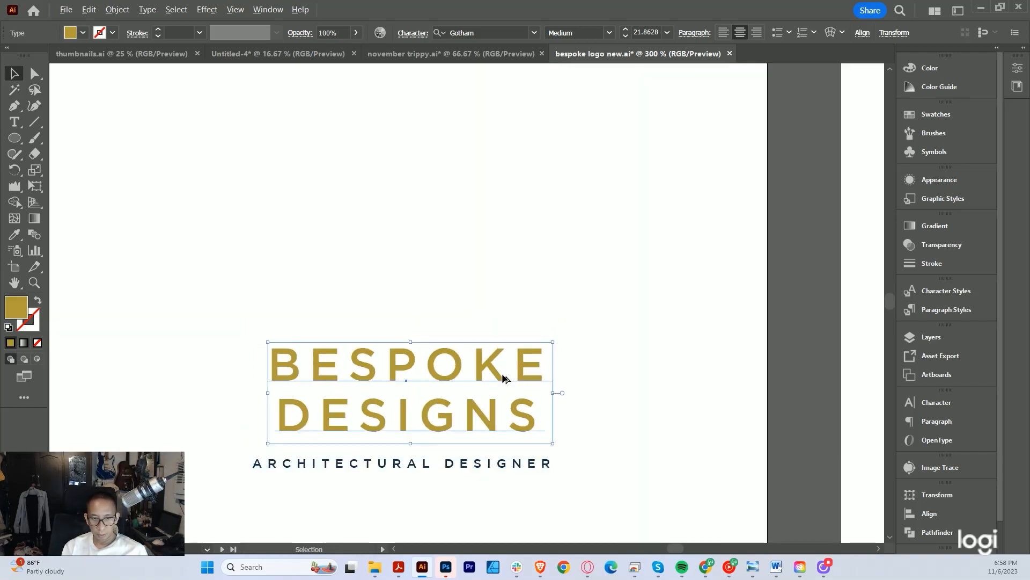
{"action": "key", "text": "alt+Right"}
{"action": "key", "text": "alt+Right"}
{"action": "key", "text": "alt+Right"}
{"action": "key", "text": "alt+Right"}
{"action": "key", "text": "alt+Right"}
{"action": "key", "text": "alt+Right"}
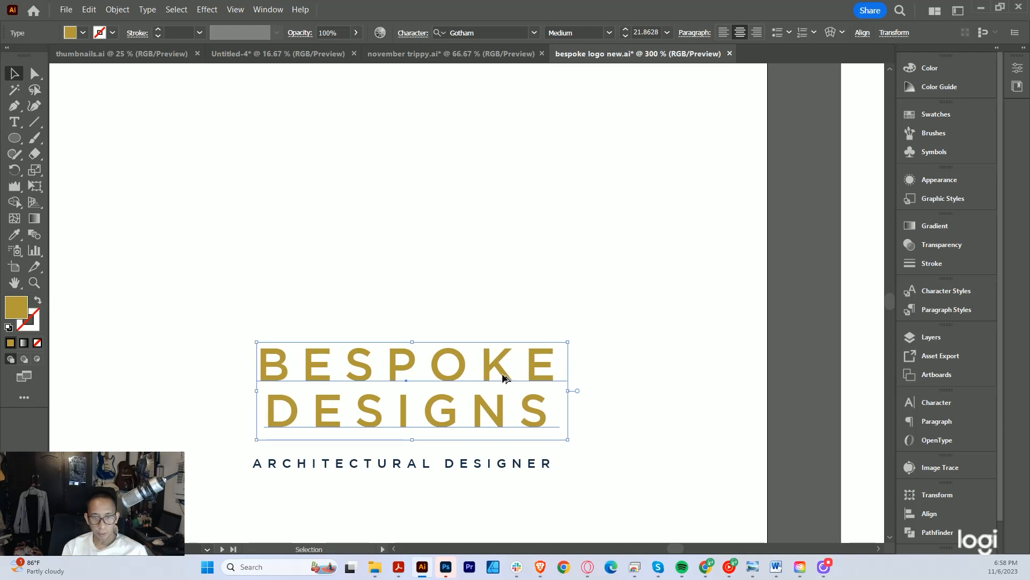
Nudge BESPOKE DESIGNS down closer to the tagline and move both texts together slightly up toward the artboard's centre
{"action": "key", "text": "Down"}
{"action": "key", "text": "Down"}
{"action": "key", "text": "Down"}
{"action": "key", "text": "Down"}
{"action": "key", "text": "Down"}
{"action": "scroll", "coordinate": [453, 407], "scroll_direction": "down", "scroll_amount": 2}
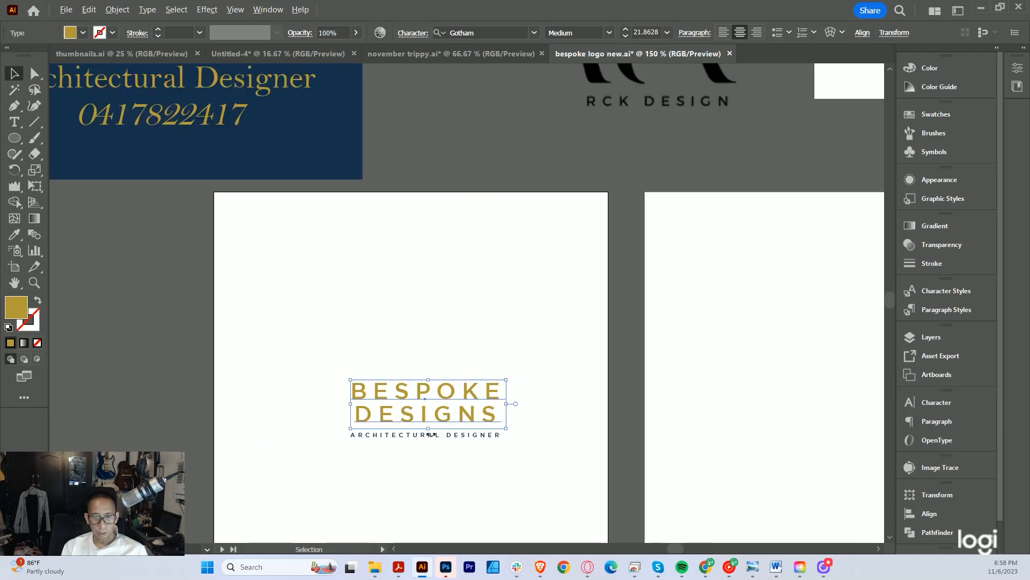
{"action": "scroll", "coordinate": [432, 435], "scroll_direction": "up", "scroll_amount": 1}
{"action": "left_click", "coordinate": [437, 436], "text": "shift"}
{"action": "scroll", "coordinate": [444, 412], "scroll_direction": "up", "scroll_amount": 1}
{"action": "scroll", "coordinate": [446, 411], "scroll_direction": "down", "scroll_amount": 4}
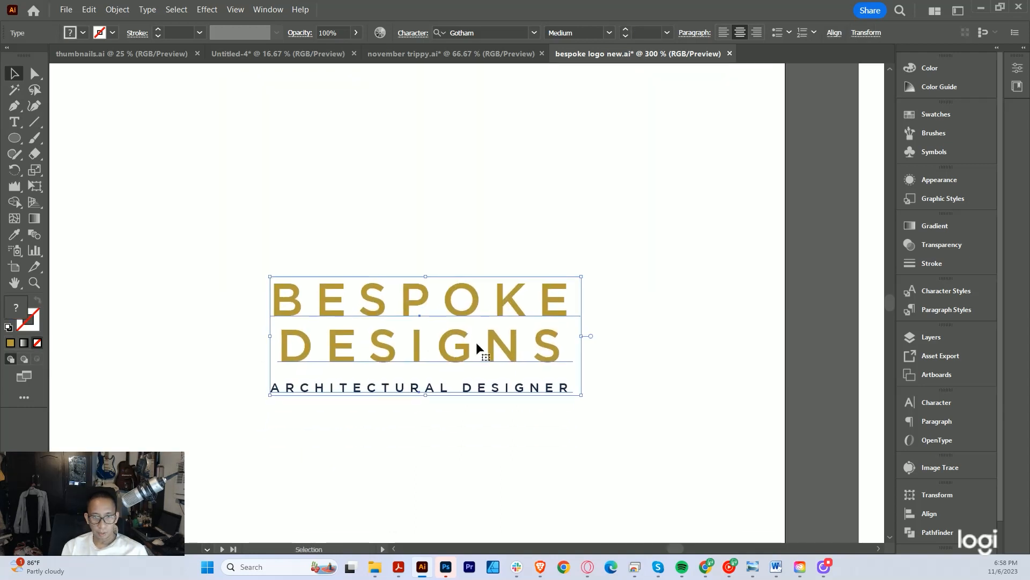
{"action": "scroll", "coordinate": [452, 352], "scroll_direction": "up", "scroll_amount": 2}
{"action": "left_click_drag", "start_coordinate": [411, 358], "coordinate": [457, 366]}
{"action": "left_click", "coordinate": [570, 374]}
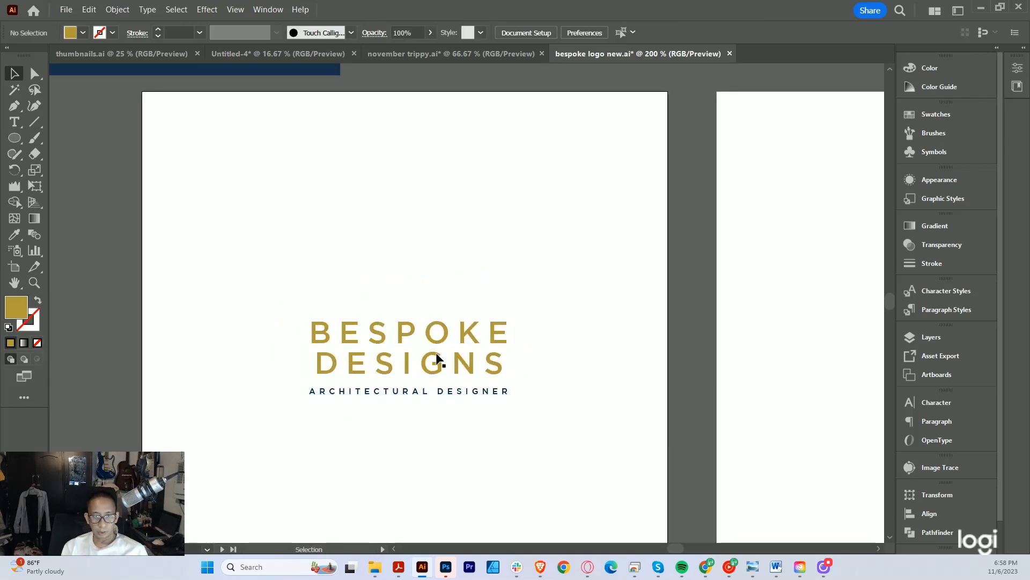
Check the text lockup up close, then move BESPOKE DESIGNS and its tagline together slightly lower on the artboard
{"action": "scroll", "coordinate": [437, 360], "scroll_direction": "up", "scroll_amount": 5}
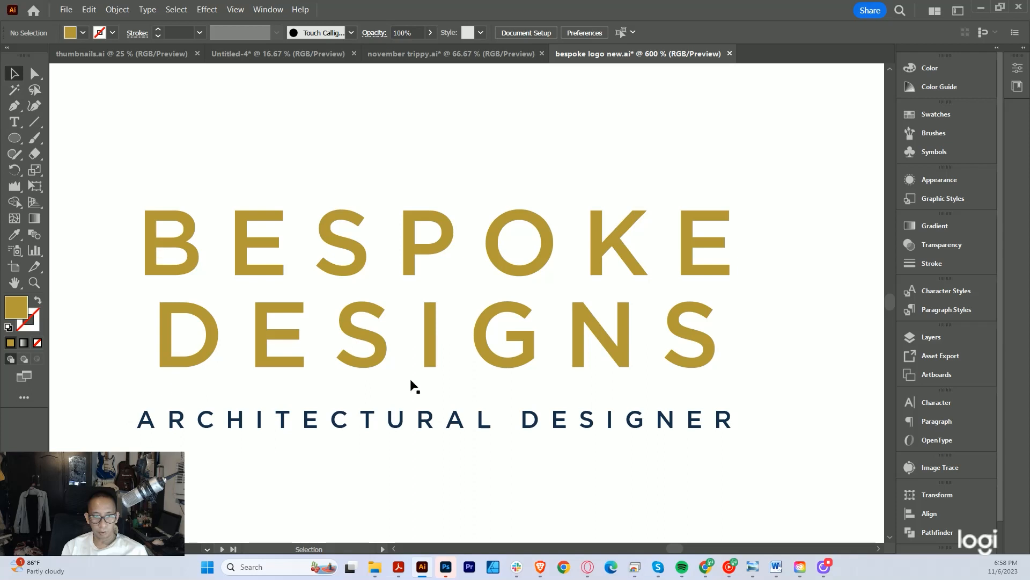
{"action": "scroll", "coordinate": [430, 375], "scroll_direction": "down", "scroll_amount": 6}
{"action": "scroll", "coordinate": [502, 391], "scroll_direction": "up", "scroll_amount": 4}
{"action": "left_click", "coordinate": [516, 399]}
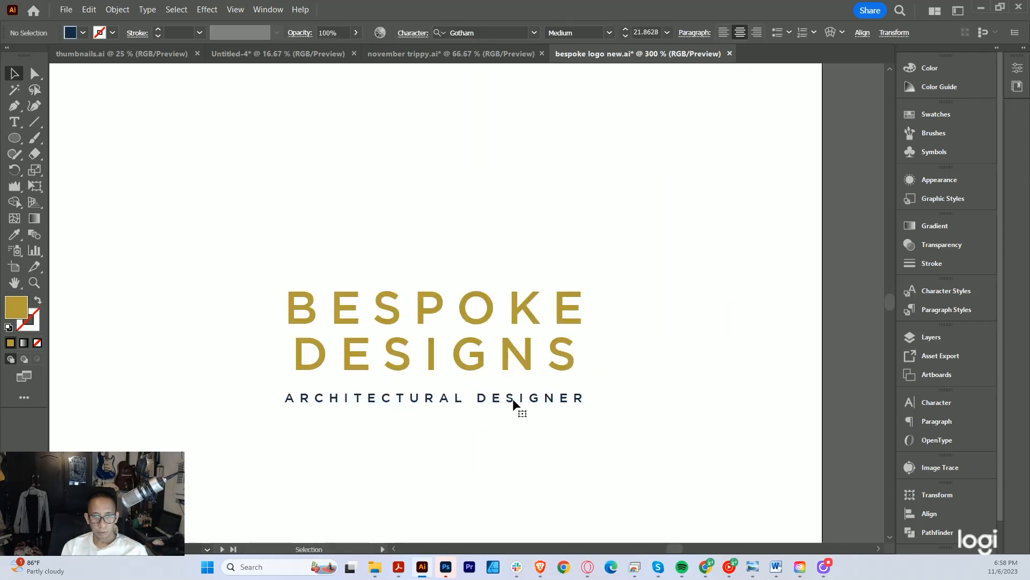
{"action": "left_click", "coordinate": [507, 316]}
{"action": "scroll", "coordinate": [483, 337], "scroll_direction": "down", "scroll_amount": 5}
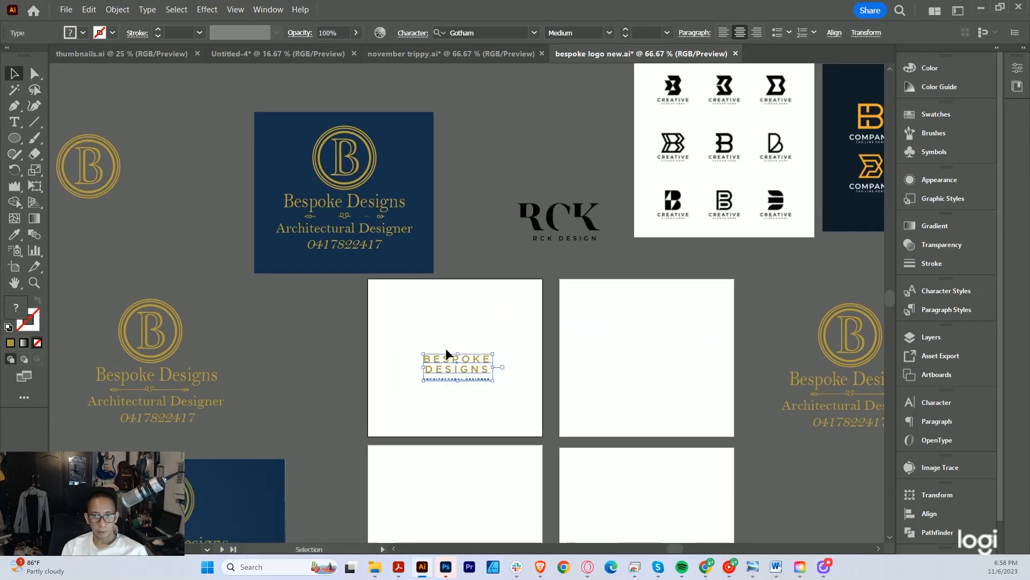
{"action": "scroll", "coordinate": [469, 365], "scroll_direction": "up", "scroll_amount": 1}
{"action": "left_click_drag", "start_coordinate": [460, 350], "coordinate": [371, 435]}
{"action": "scroll", "coordinate": [382, 397], "scroll_direction": "down", "scroll_amount": 2}
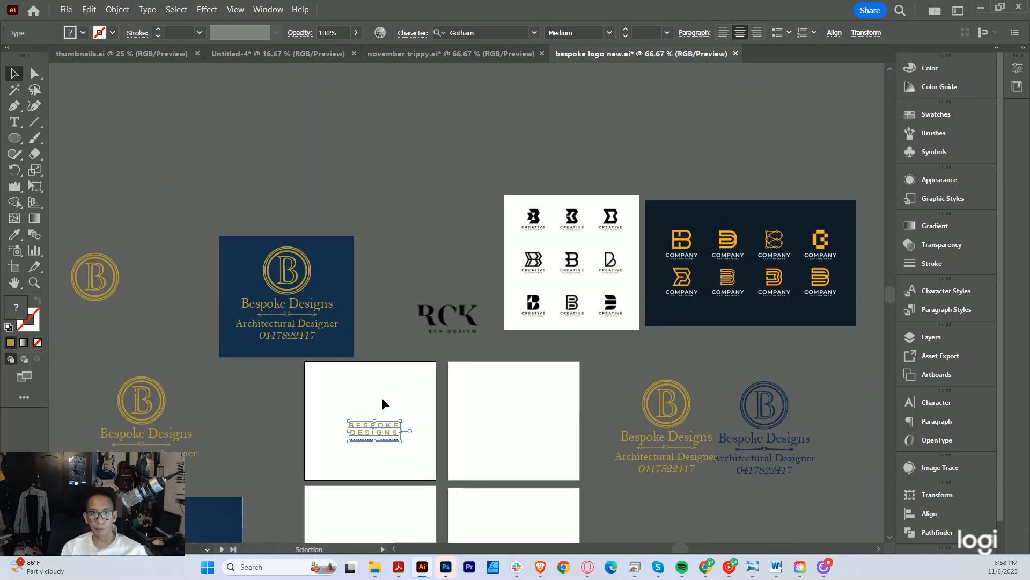
Place a copy of the BESPOKE DESIGNS text above the original on the first artboard
{"action": "scroll", "coordinate": [352, 426], "scroll_direction": "up", "scroll_amount": 2}
{"action": "left_click_drag", "start_coordinate": [351, 424], "coordinate": [450, 424]}
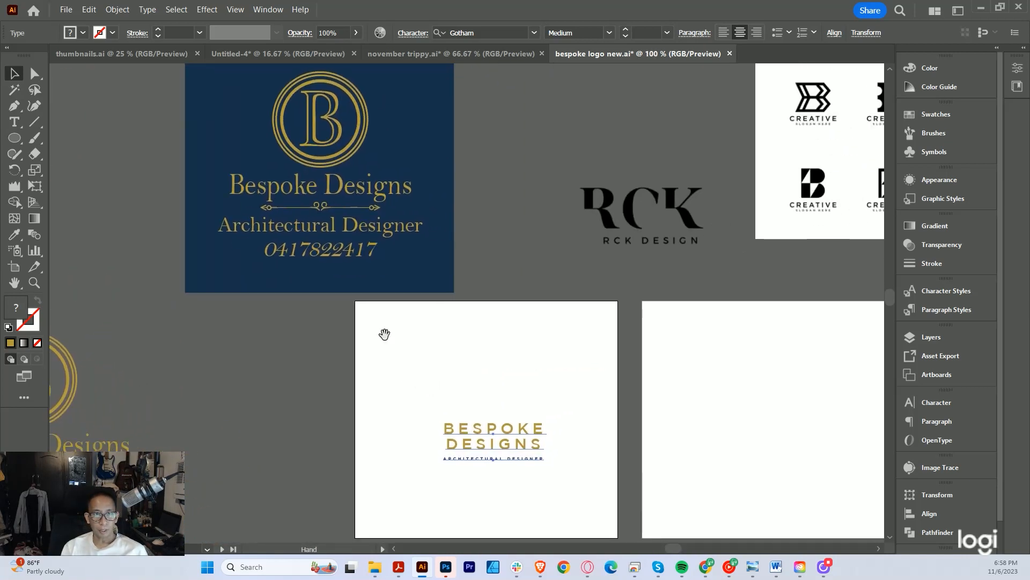
{"action": "left_click_drag", "start_coordinate": [294, 162], "coordinate": [284, 226]}
{"action": "scroll", "coordinate": [374, 300], "scroll_direction": "up", "scroll_amount": 1}
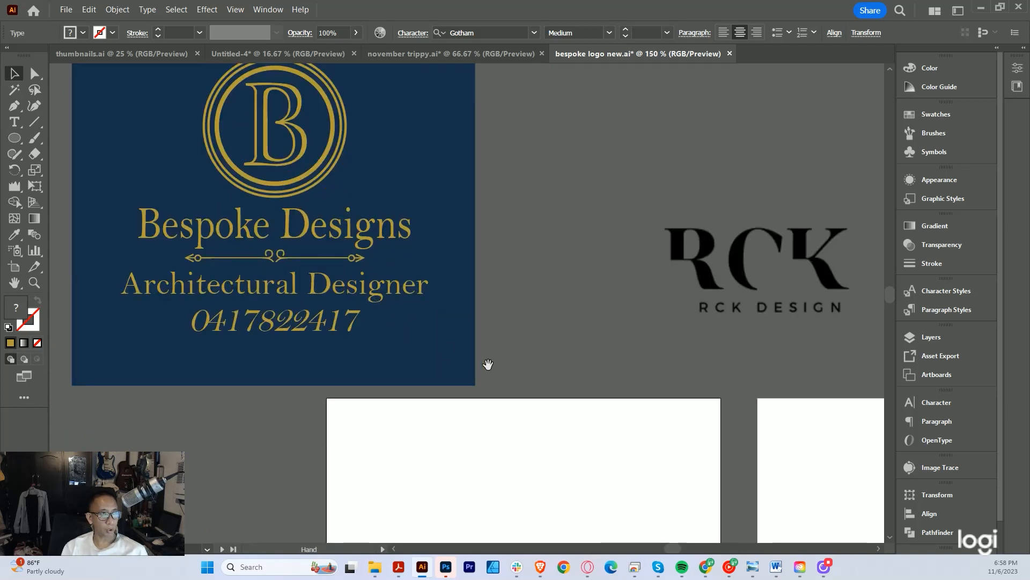
{"action": "left_click_drag", "start_coordinate": [570, 507], "coordinate": [494, 262]}
{"action": "left_click", "coordinate": [538, 430]}
{"action": "left_click", "coordinate": [507, 482]}
{"action": "key", "text": "ctrl+="}
{"action": "key", "text": "ctrl+="}
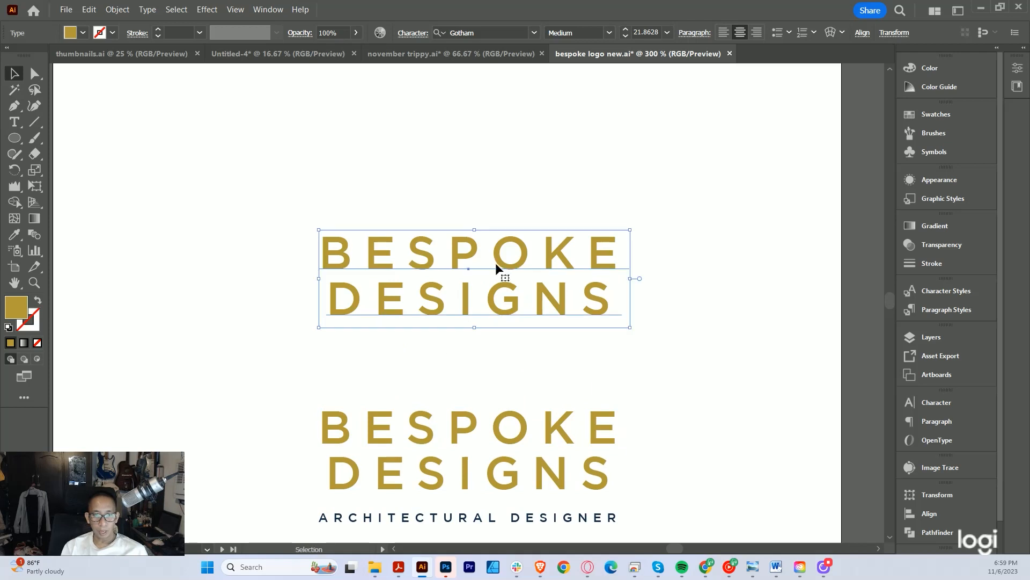
Trim the upper BESPOKE DESIGNS copy down to the single letter B
{"action": "triple_click", "coordinate": [391, 262]}
{"action": "left_click_drag", "start_coordinate": [359, 252], "coordinate": [676, 304]}
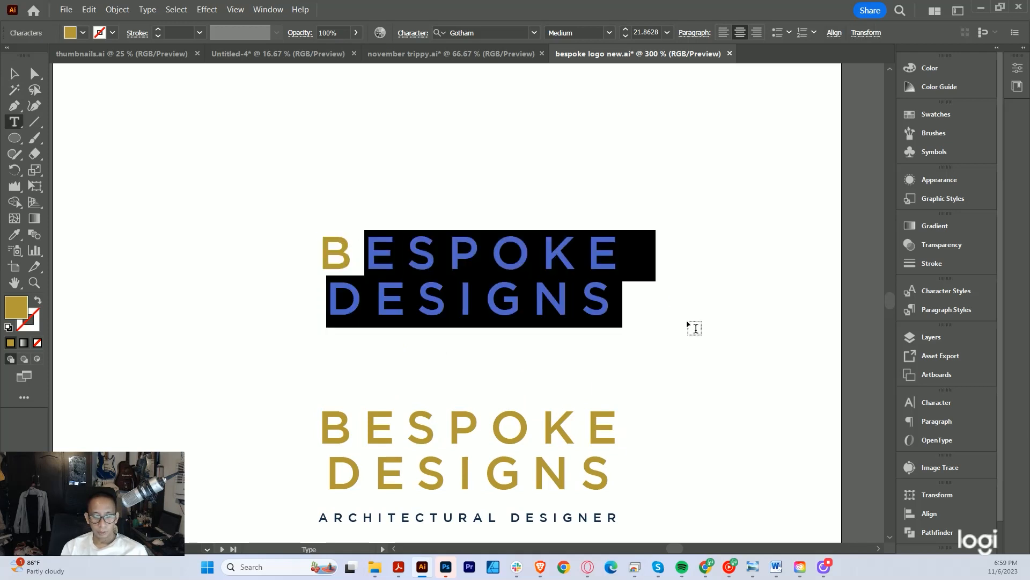
{"action": "key", "text": "BackSpace"}
{"action": "key", "text": "Escape"}
Enlarge the letter B to 95.9729 pt and position it centrally above the BESPOKE DESIGNS text
{"action": "left_click_drag", "start_coordinate": [498, 254], "coordinate": [681, 255]}
{"action": "left_click_drag", "start_coordinate": [551, 259], "coordinate": [488, 295]}
{"action": "scroll", "coordinate": [479, 278], "scroll_direction": "down", "scroll_amount": 1}
{"action": "scroll", "coordinate": [478, 280], "scroll_direction": "up", "scroll_amount": 1}
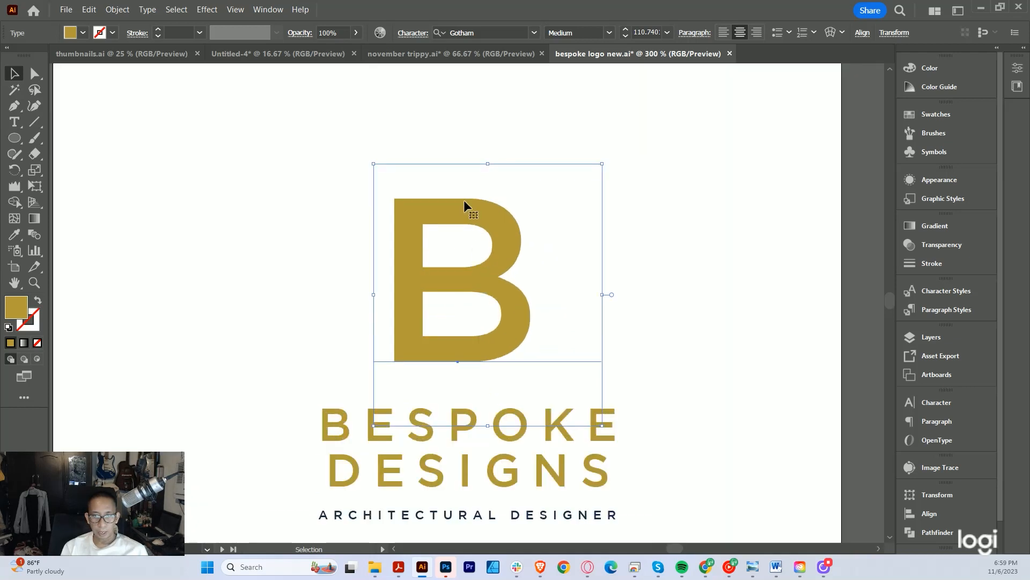
{"action": "left_click_drag", "start_coordinate": [488, 163], "coordinate": [491, 199]}
{"action": "left_click_drag", "start_coordinate": [481, 289], "coordinate": [139, 330]}
Examine the shape of the large gold B up close and in context with the text below
{"action": "scroll", "coordinate": [497, 283], "scroll_direction": "down", "scroll_amount": 3}
{"action": "scroll", "coordinate": [476, 429], "scroll_direction": "up", "scroll_amount": 2}
{"action": "scroll", "coordinate": [477, 425], "scroll_direction": "down", "scroll_amount": 1}
{"action": "scroll", "coordinate": [420, 399], "scroll_direction": "down", "scroll_amount": 3}
{"action": "scroll", "coordinate": [419, 410], "scroll_direction": "up", "scroll_amount": 2}
{"action": "scroll", "coordinate": [388, 396], "scroll_direction": "up", "scroll_amount": 6}
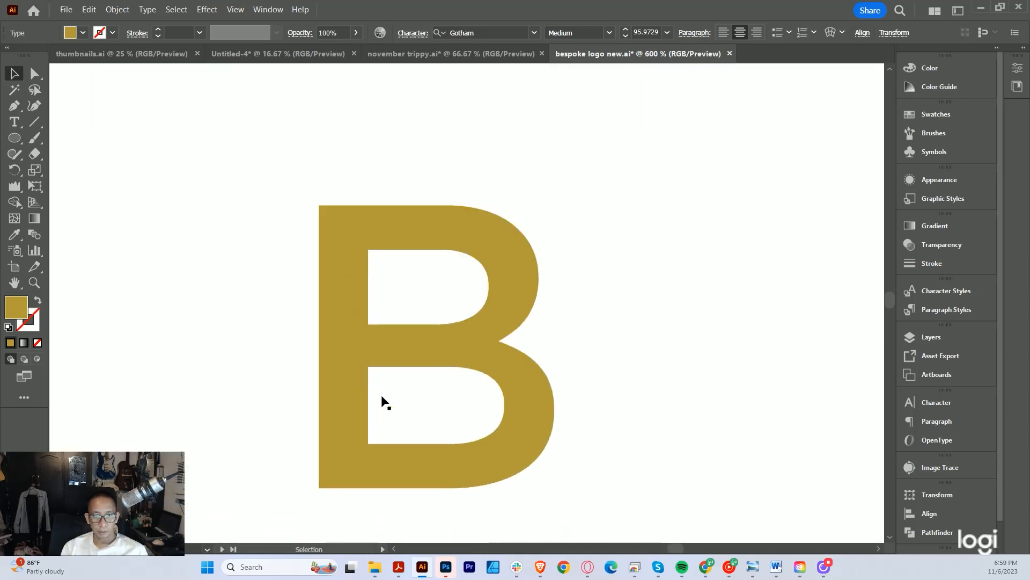
{"action": "scroll", "coordinate": [341, 343], "scroll_direction": "up", "scroll_amount": 2}
{"action": "scroll", "coordinate": [365, 253], "scroll_direction": "up", "scroll_amount": 2}
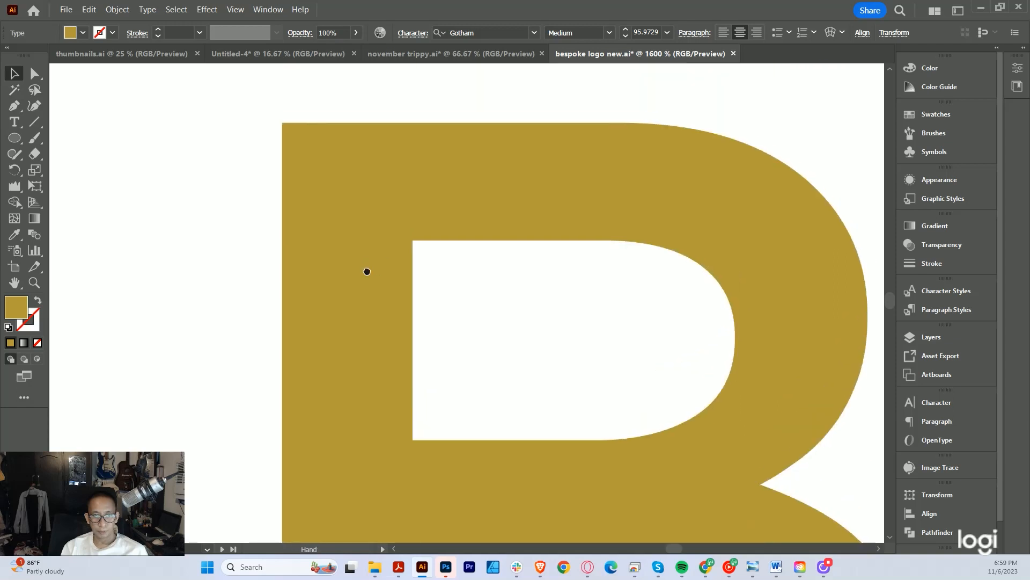
{"action": "scroll", "coordinate": [467, 258], "scroll_direction": "down", "scroll_amount": 5}
{"action": "scroll", "coordinate": [148, 131], "scroll_direction": "right", "scroll_amount": 2}
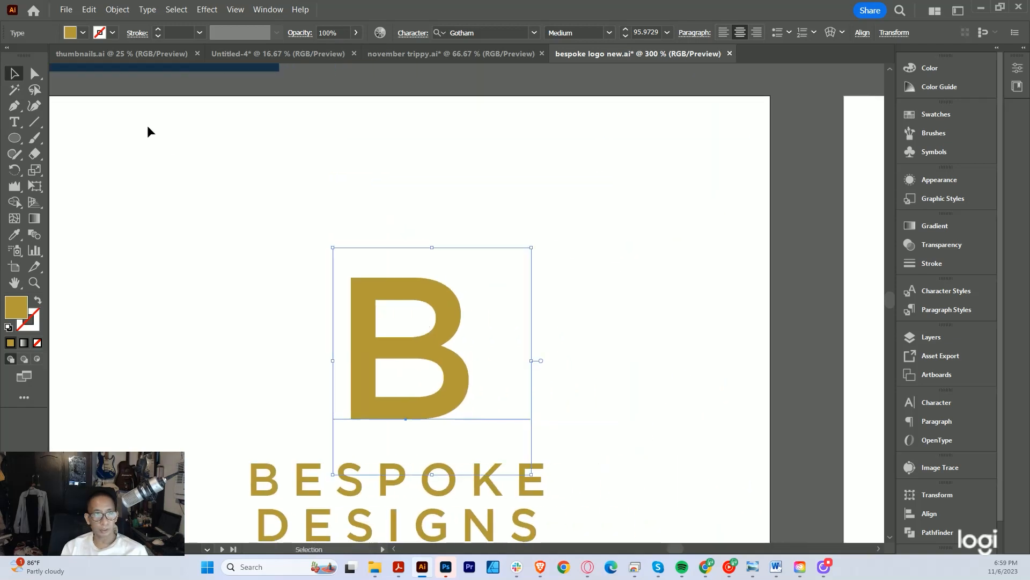
Expand the large B letter into outlines with Object and Fill enabled
{"action": "left_click", "coordinate": [108, 9]}
{"action": "left_click", "coordinate": [144, 152]}
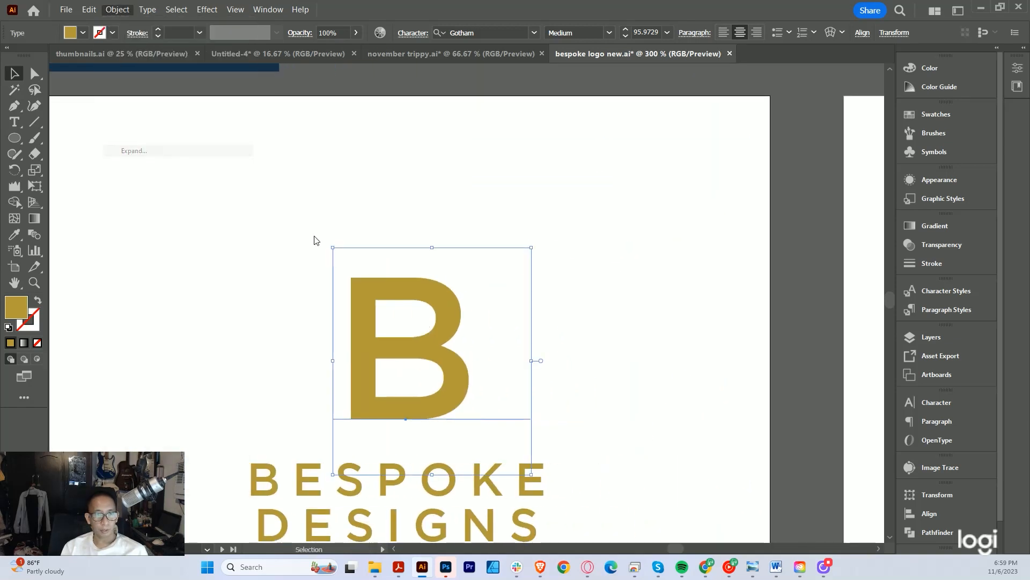
{"action": "left_click_drag", "start_coordinate": [617, 164], "coordinate": [558, 147]}
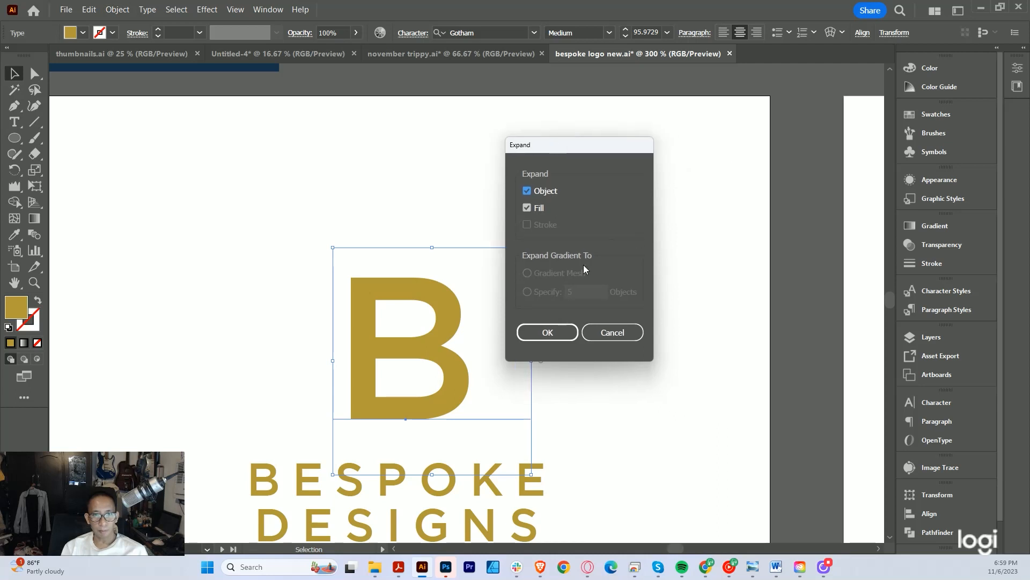
{"action": "key", "text": "Return"}
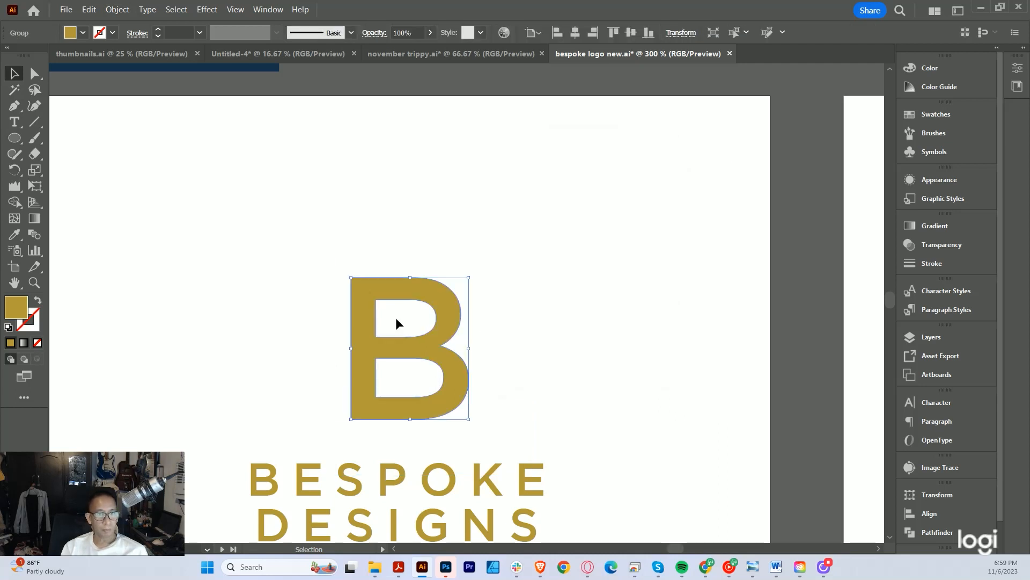
Move the outlined B slightly down and to the right, closer to the BESPOKE DESIGNS text
{"action": "scroll", "coordinate": [397, 317], "scroll_direction": "up", "scroll_amount": 1}
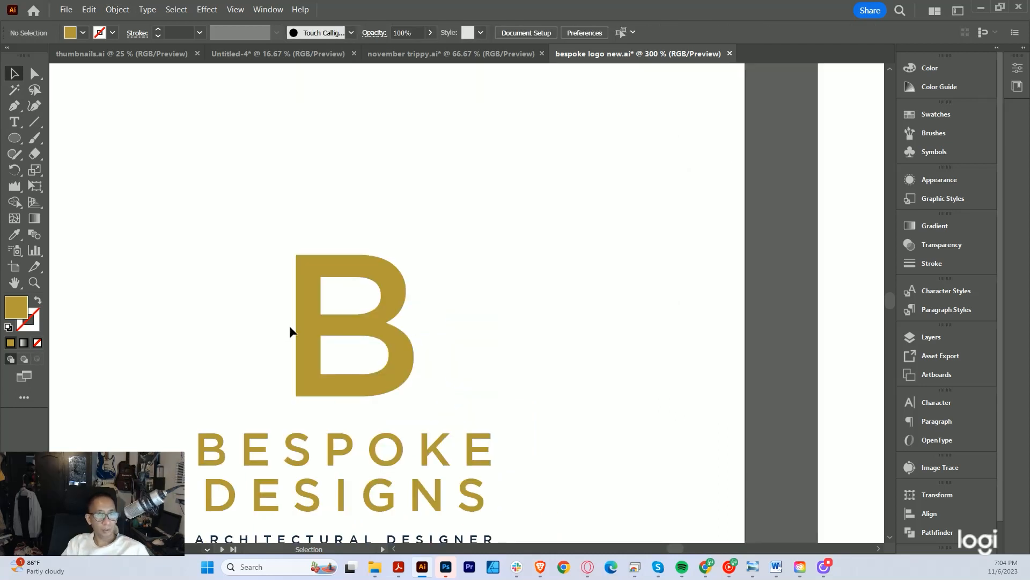
{"action": "scroll", "coordinate": [361, 301], "scroll_direction": "up", "scroll_amount": 3}
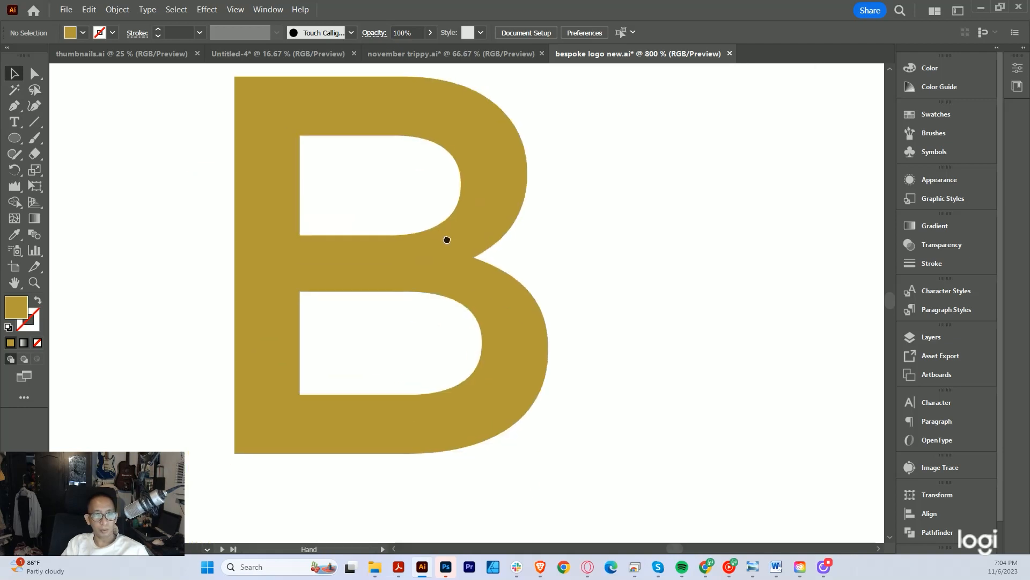
{"action": "left_click", "coordinate": [481, 236]}
{"action": "scroll", "coordinate": [490, 272], "scroll_direction": "down", "scroll_amount": 5}
{"action": "scroll", "coordinate": [493, 276], "scroll_direction": "up", "scroll_amount": 2}
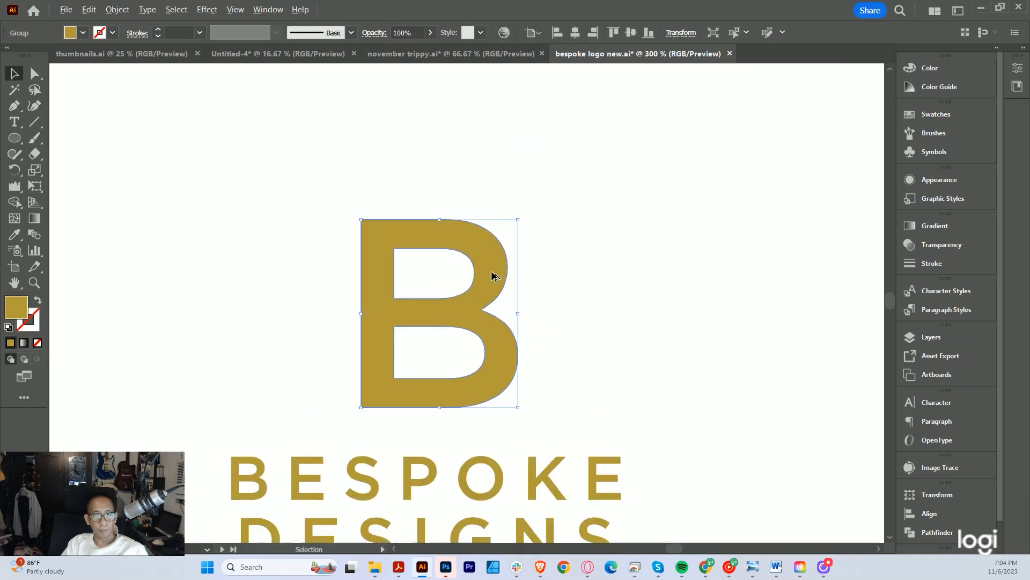
{"action": "left_click_drag", "start_coordinate": [493, 268], "coordinate": [498, 276]}
{"action": "left_click_drag", "start_coordinate": [501, 312], "coordinate": [486, 285]}
{"action": "scroll", "coordinate": [474, 233], "scroll_direction": "up", "scroll_amount": 2}
{"action": "scroll", "coordinate": [453, 241], "scroll_direction": "up", "scroll_amount": 1}
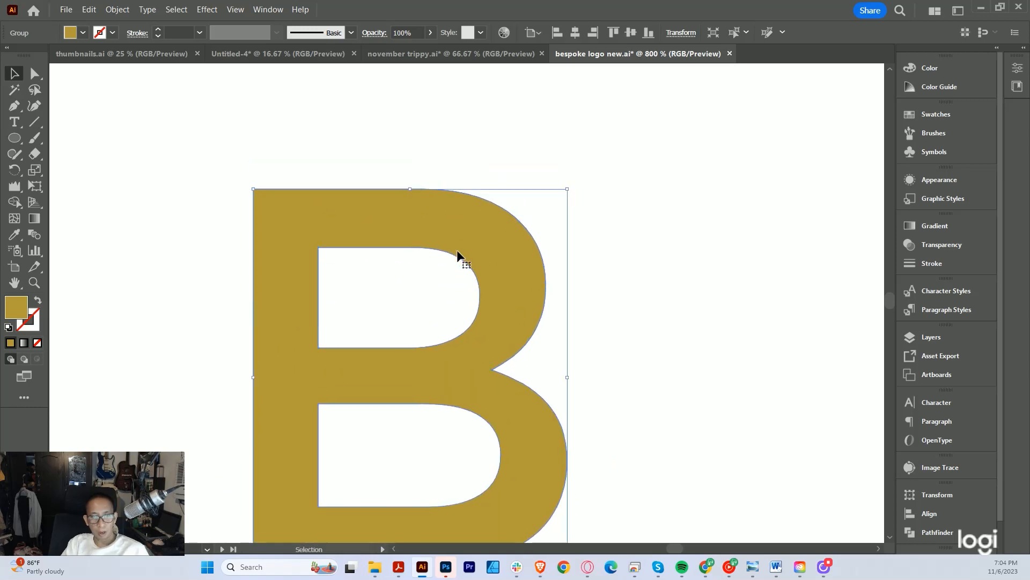
{"action": "scroll", "coordinate": [463, 279], "scroll_direction": "down", "scroll_amount": 3}
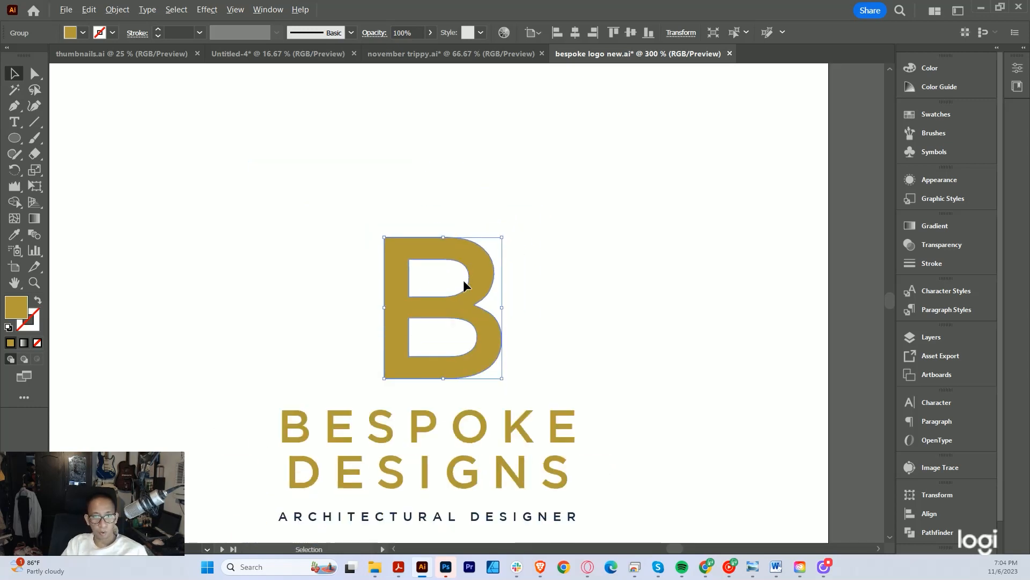
Draw a thin rectangle about 6 mm wide across the B's stem, directly beneath its top bar
{"action": "scroll", "coordinate": [306, 202], "scroll_direction": "up", "scroll_amount": 5}
{"action": "scroll", "coordinate": [260, 220], "scroll_direction": "up", "scroll_amount": 1}
{"action": "left_click_drag", "start_coordinate": [253, 177], "coordinate": [247, 234]}
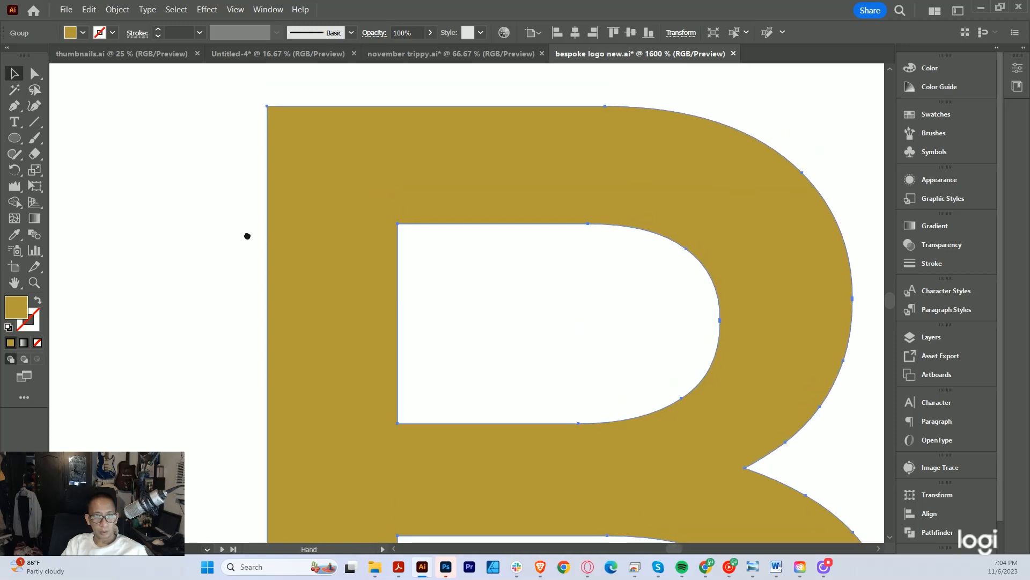
{"action": "scroll", "coordinate": [346, 260], "scroll_direction": "up", "scroll_amount": 1}
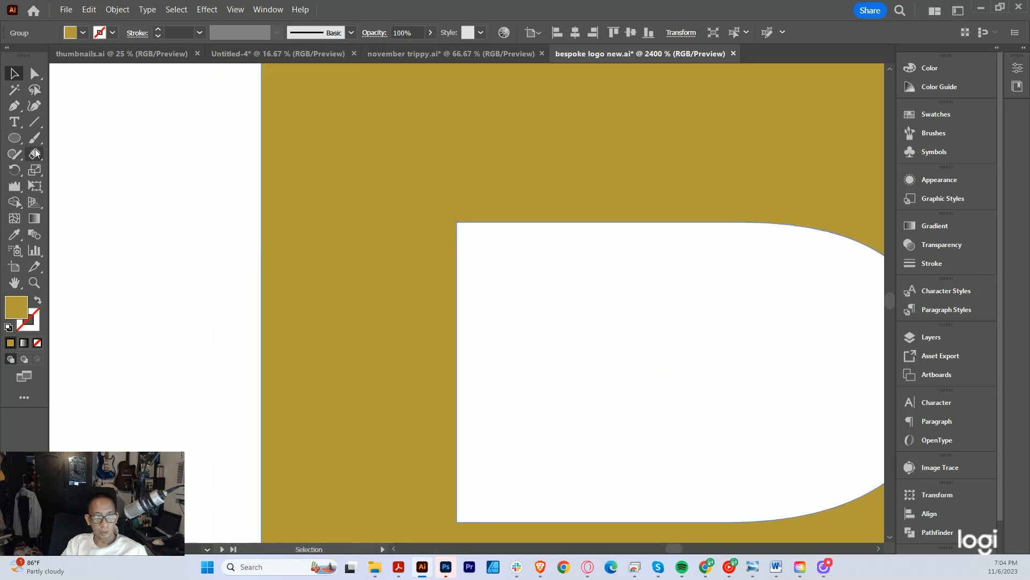
{"action": "left_click", "coordinate": [17, 141]}
{"action": "left_click", "coordinate": [80, 140]}
{"action": "scroll", "coordinate": [449, 248], "scroll_direction": "down", "scroll_amount": 1}
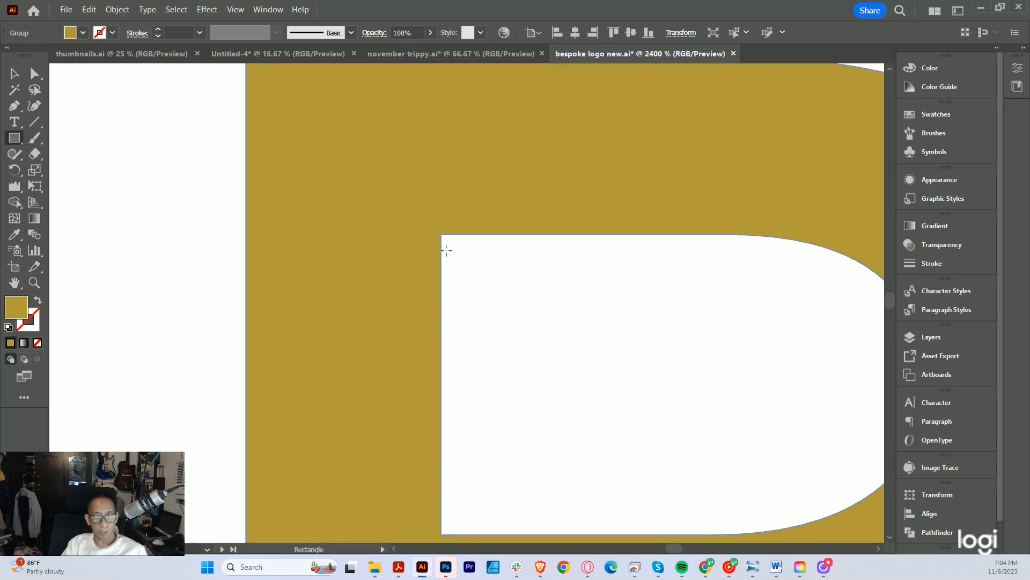
{"action": "scroll", "coordinate": [459, 253], "scroll_direction": "up", "scroll_amount": 1}
{"action": "left_click_drag", "start_coordinate": [453, 258], "coordinate": [193, 222]}
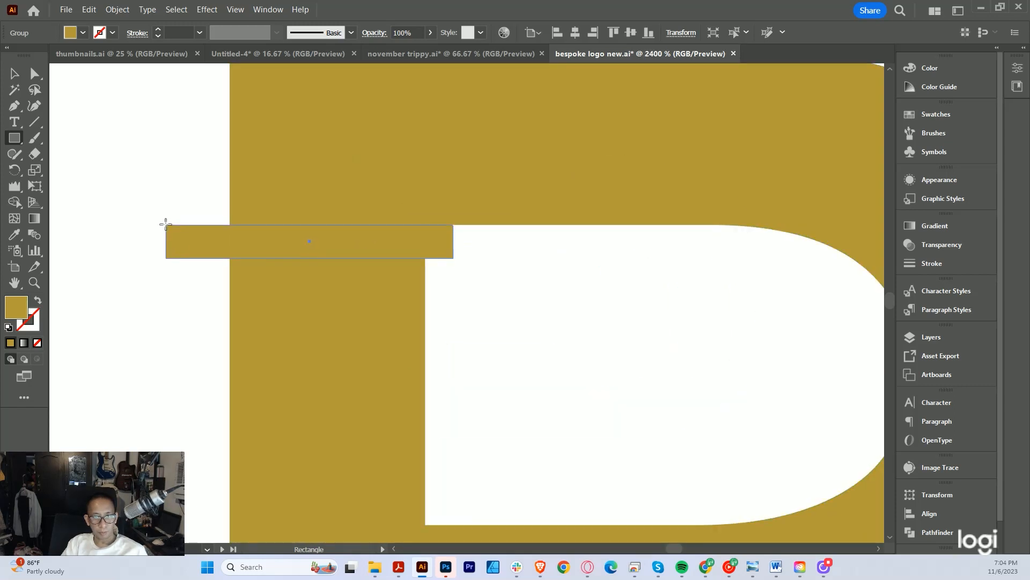
Fill the thin rectangle with white sampled from the artboard so it cuts visually through the stem
{"action": "scroll", "coordinate": [300, 259], "scroll_direction": "down", "scroll_amount": 2}
{"action": "key", "text": "i"}
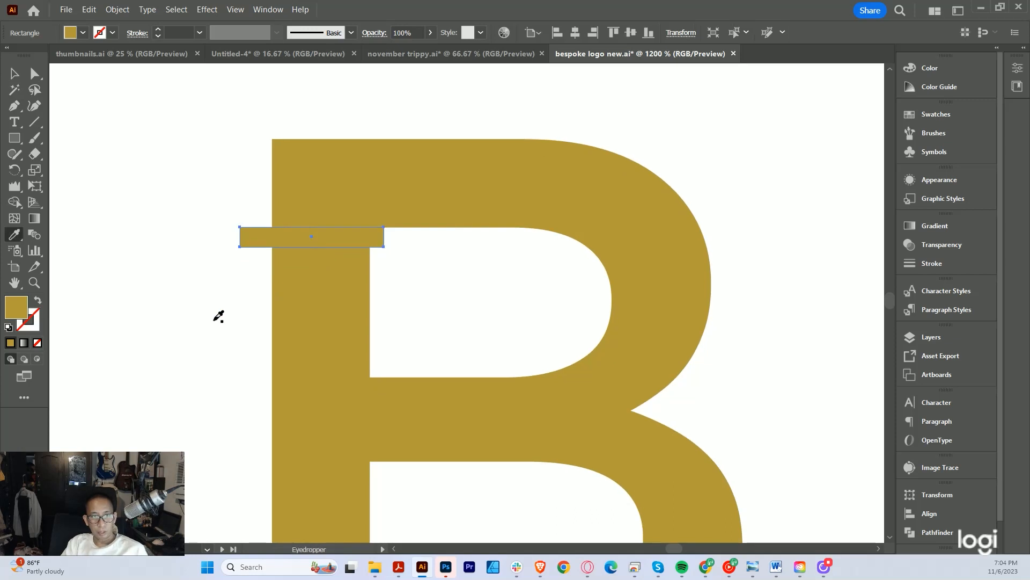
{"action": "left_click", "coordinate": [218, 315]}
{"action": "key", "text": "v"}
{"action": "scroll", "coordinate": [368, 255], "scroll_direction": "down", "scroll_amount": 4}
{"action": "left_click", "coordinate": [396, 263]}
{"action": "scroll", "coordinate": [393, 263], "scroll_direction": "down", "scroll_amount": 2}
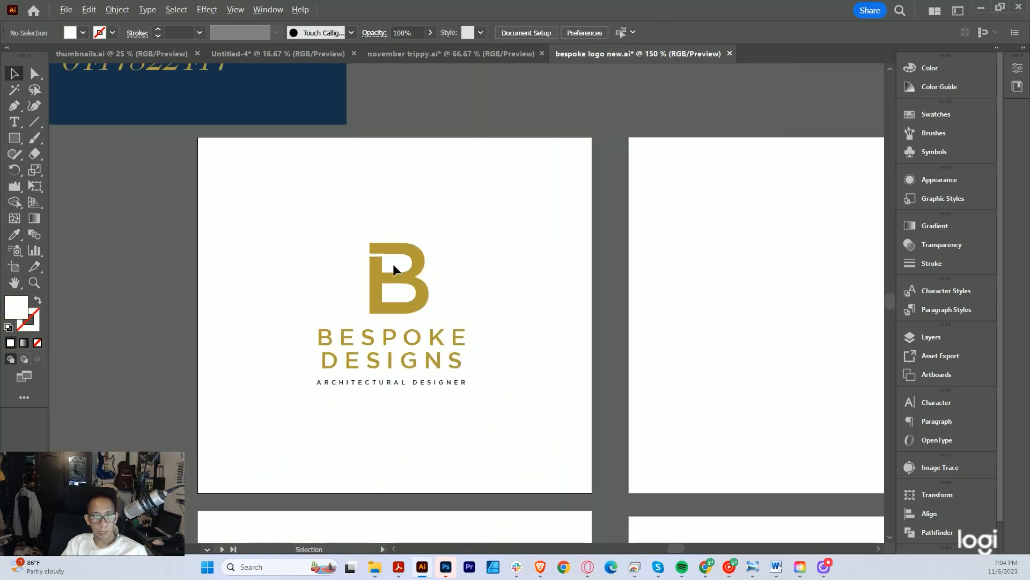
Align the white rectangle's upper edge with the underside of the B's top bar
{"action": "scroll", "coordinate": [339, 234], "scroll_direction": "up", "scroll_amount": 9}
{"action": "left_click", "coordinate": [361, 215]}
{"action": "scroll", "coordinate": [416, 194], "scroll_direction": "up", "scroll_amount": 4}
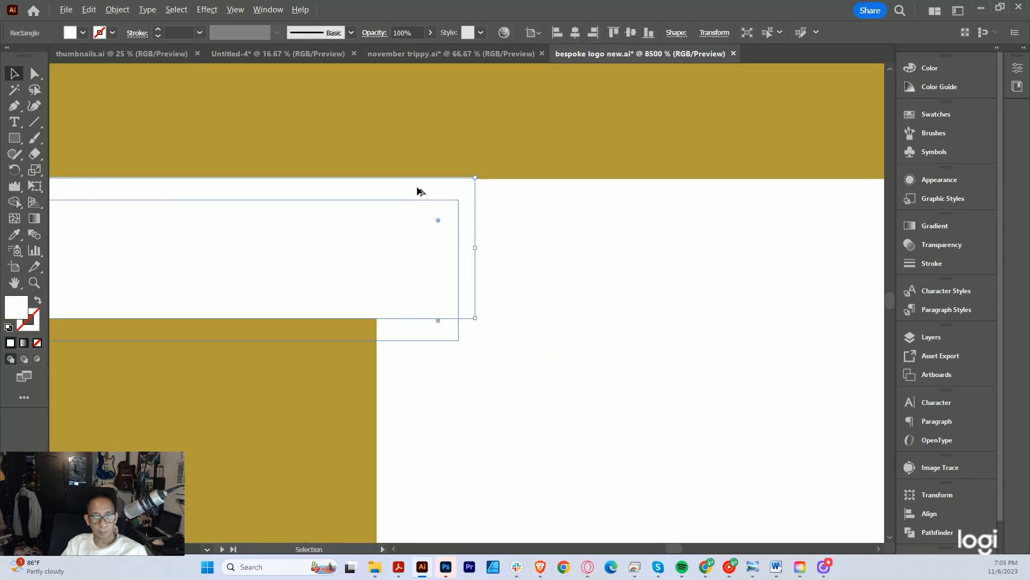
{"action": "left_click_drag", "start_coordinate": [541, 167], "coordinate": [537, 170]}
{"action": "scroll", "coordinate": [425, 205], "scroll_direction": "down", "scroll_amount": 8}
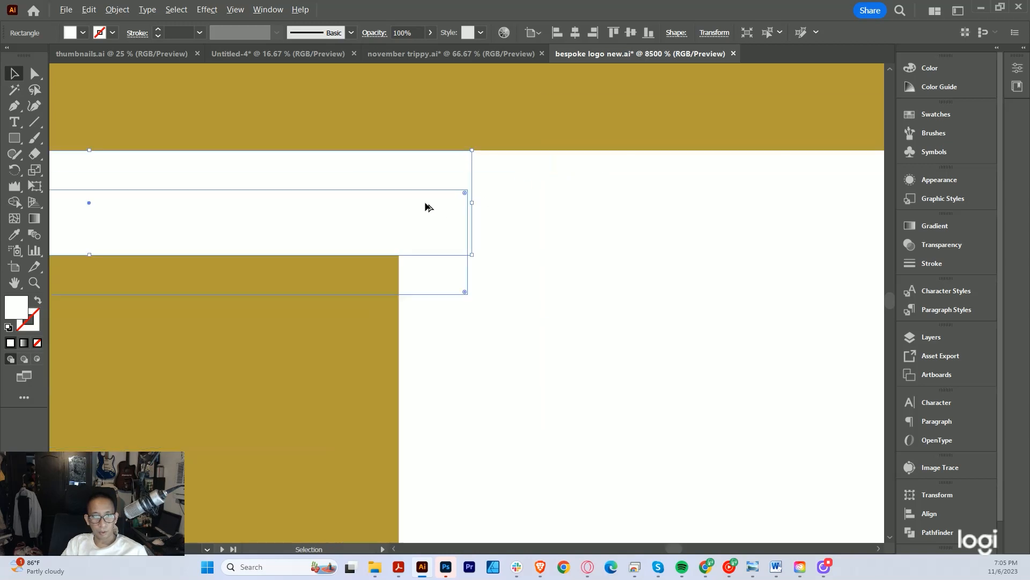
Try to extend the B's upper-left corner anchor outward to the left
{"action": "key", "text": "a"}
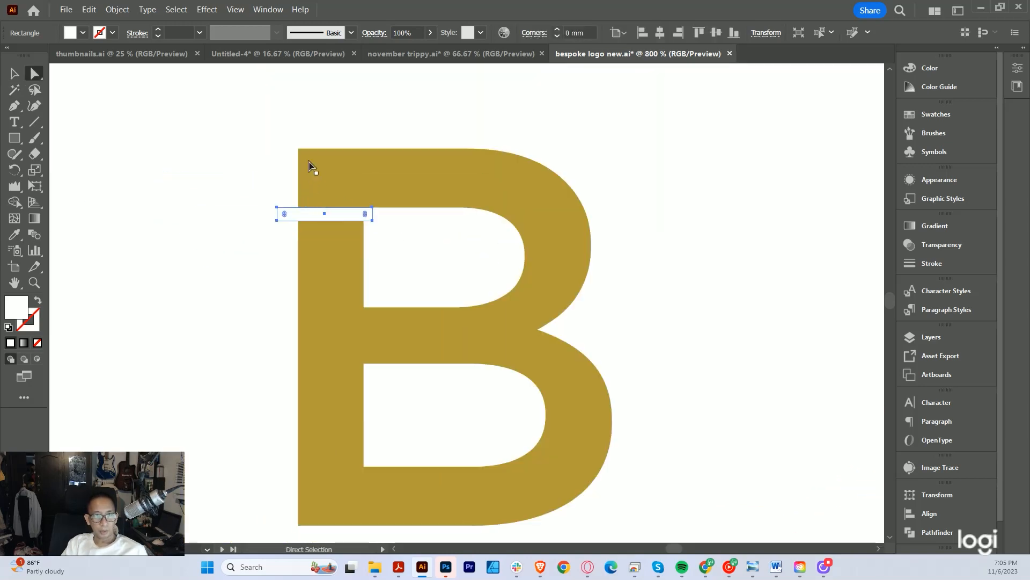
{"action": "left_click", "coordinate": [304, 161]}
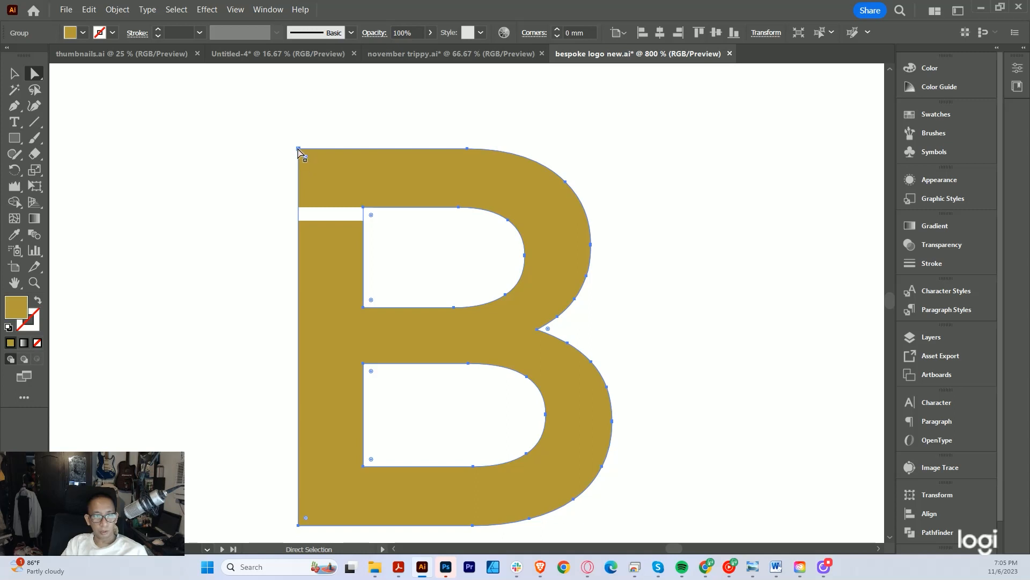
{"action": "left_click_drag", "start_coordinate": [299, 150], "coordinate": [166, 152]}
{"action": "key", "text": "ctrl+z"}
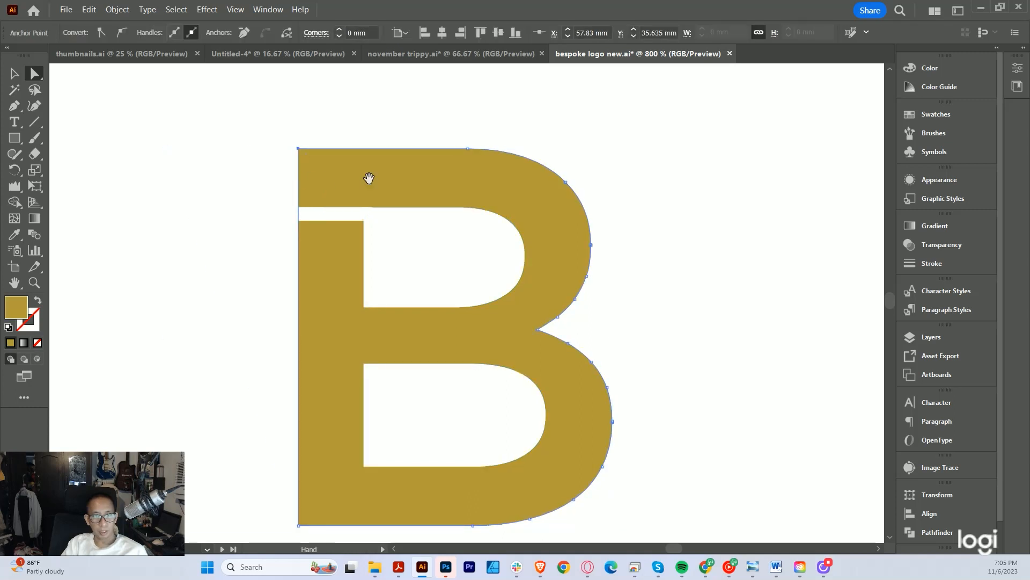
Extend the white rectangle's lower edge slightly downward to widen the gap between the top bar and stem
{"action": "key", "text": "v"}
{"action": "left_click", "coordinate": [397, 252]}
{"action": "scroll", "coordinate": [359, 215], "scroll_direction": "up", "scroll_amount": 2}
{"action": "left_click", "coordinate": [370, 165]}
{"action": "scroll", "coordinate": [385, 156], "scroll_direction": "up", "scroll_amount": 4}
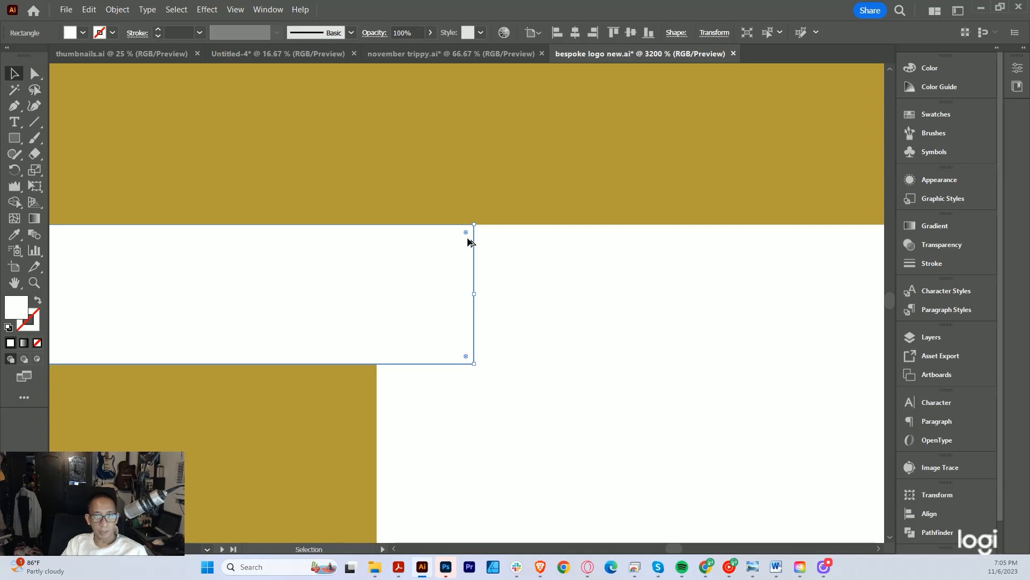
{"action": "scroll", "coordinate": [472, 246], "scroll_direction": "up", "scroll_amount": 1}
{"action": "scroll", "coordinate": [472, 290], "scroll_direction": "up", "scroll_amount": 1}
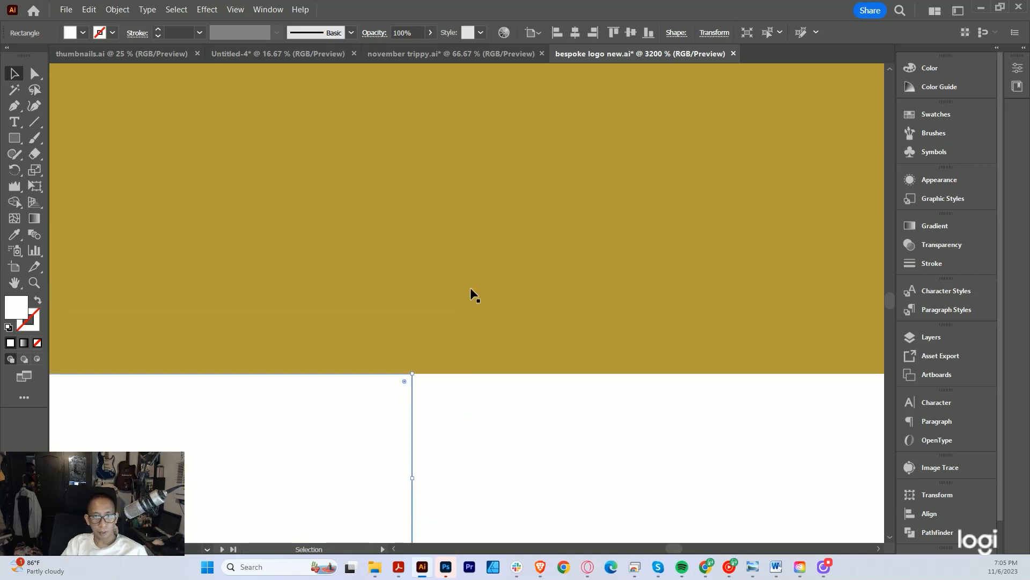
{"action": "scroll", "coordinate": [444, 349], "scroll_direction": "down", "scroll_amount": 3}
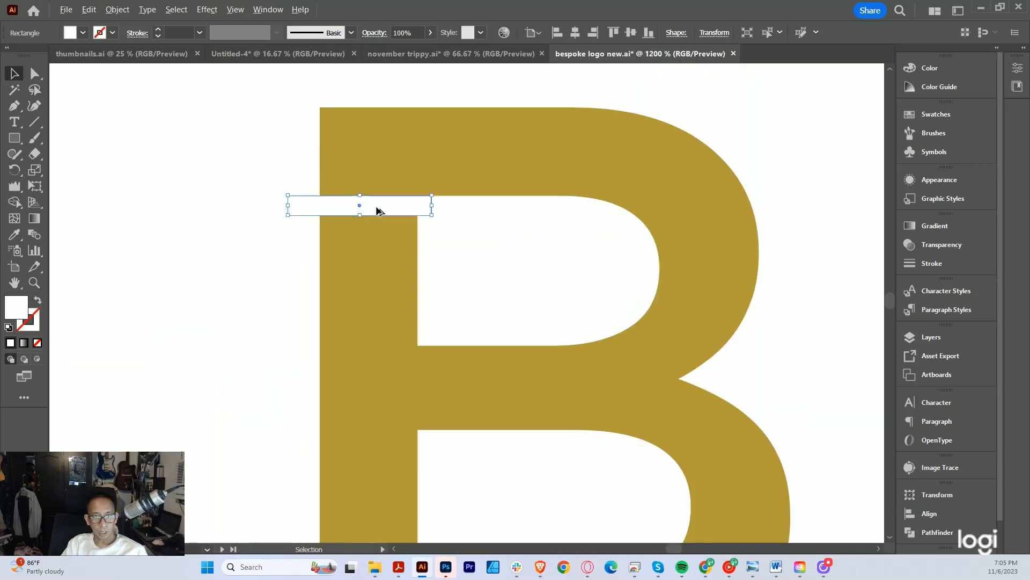
{"action": "mouse_move", "coordinate": [363, 215]}
{"action": "left_mouse_down"}
{"action": "mouse_move", "coordinate": [360, 238]}
{"action": "mouse_move", "coordinate": [360, 206]}
{"action": "mouse_move", "coordinate": [360, 232]}
{"action": "mouse_move", "coordinate": [358, 222]}
{"action": "left_mouse_up"}
{"action": "left_click", "coordinate": [254, 235]}
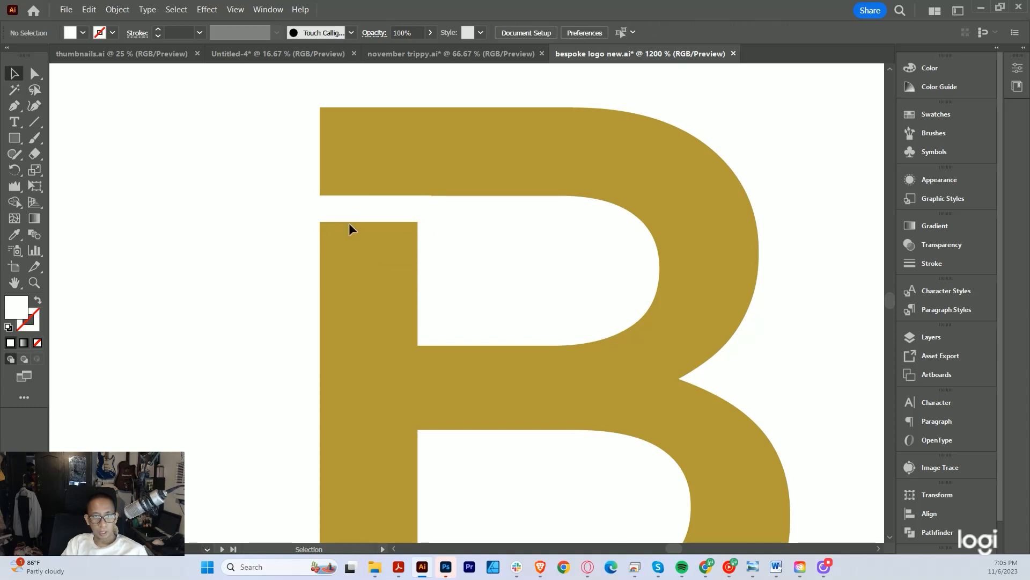
{"action": "scroll", "coordinate": [418, 234], "scroll_direction": "down", "scroll_amount": 5}
{"action": "scroll", "coordinate": [419, 234], "scroll_direction": "up", "scroll_amount": 3}
{"action": "scroll", "coordinate": [420, 234], "scroll_direction": "up", "scroll_amount": 2}
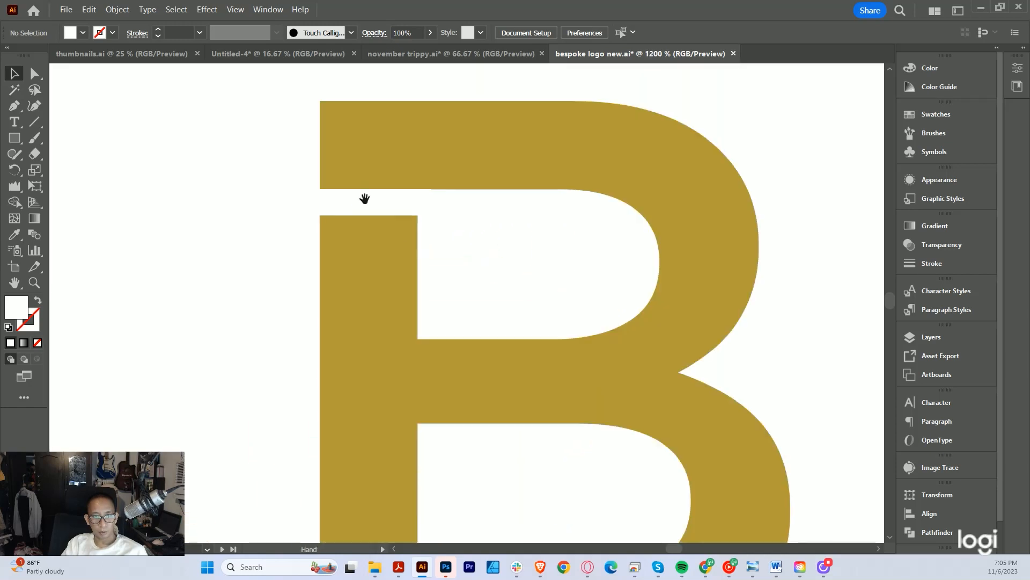
Try to move the white rectangle to the B's top edge and stretch it to match the bar's thickness
{"action": "scroll", "coordinate": [370, 253], "scroll_direction": "up", "scroll_amount": 1}
{"action": "left_click_drag", "start_coordinate": [380, 290], "coordinate": [365, 176]}
{"action": "left_click_drag", "start_coordinate": [363, 184], "coordinate": [363, 220]}
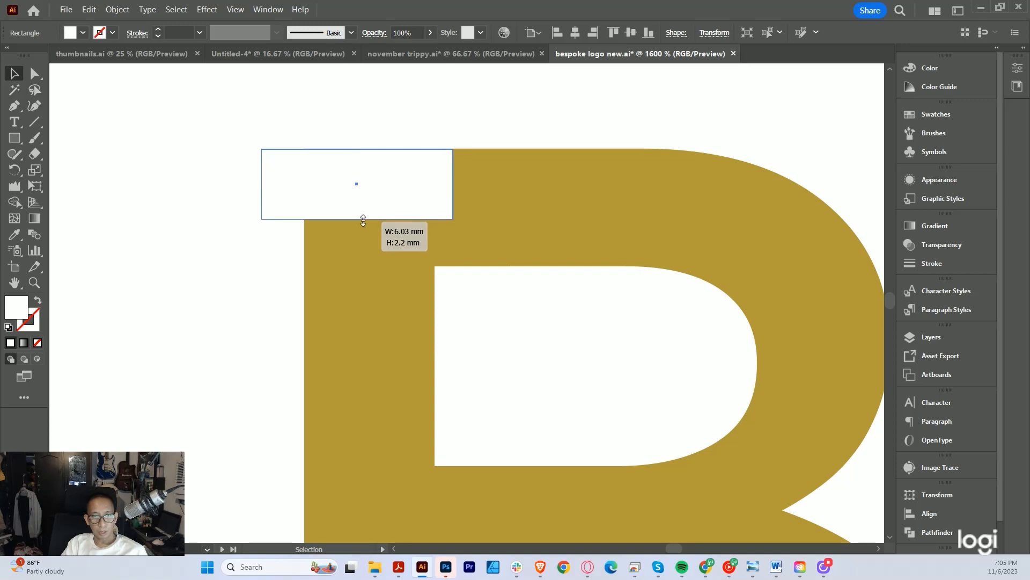
{"action": "key", "text": "ctrl+z"}
{"action": "key", "text": "ctrl+z"}
Make the white rectangle slightly taller so the gap above the B's stem is a little wider
{"action": "left_click_drag", "start_coordinate": [408, 295], "coordinate": [409, 239]}
{"action": "left_click_drag", "start_coordinate": [360, 245], "coordinate": [360, 247]}
{"action": "left_click_drag", "start_coordinate": [367, 265], "coordinate": [361, 229]}
{"action": "scroll", "coordinate": [365, 248], "scroll_direction": "down", "scroll_amount": 7}
{"action": "left_click", "coordinate": [338, 284]}
{"action": "scroll", "coordinate": [346, 291], "scroll_direction": "up", "scroll_amount": 2}
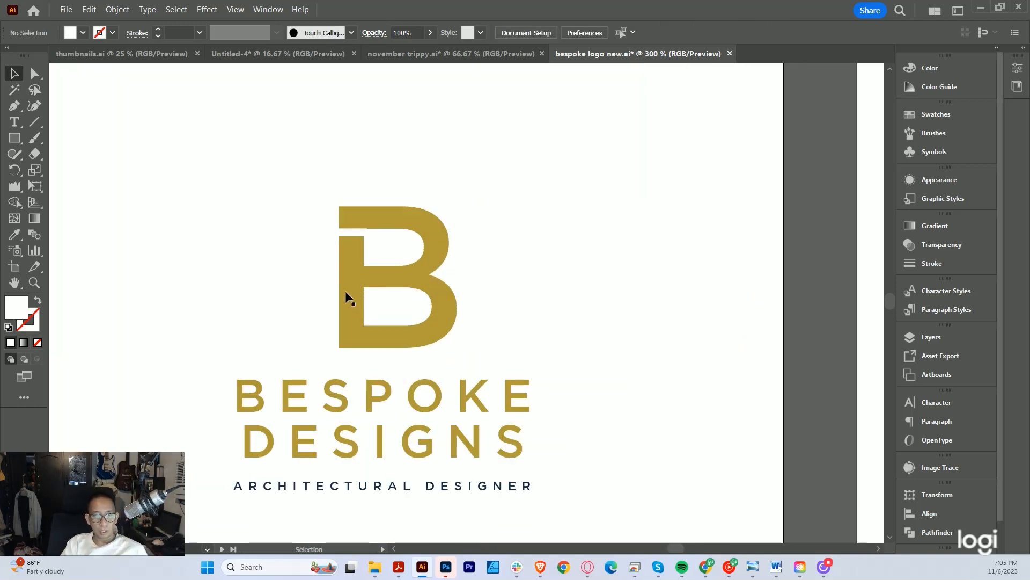
{"action": "scroll", "coordinate": [346, 293], "scroll_direction": "down", "scroll_amount": 4}
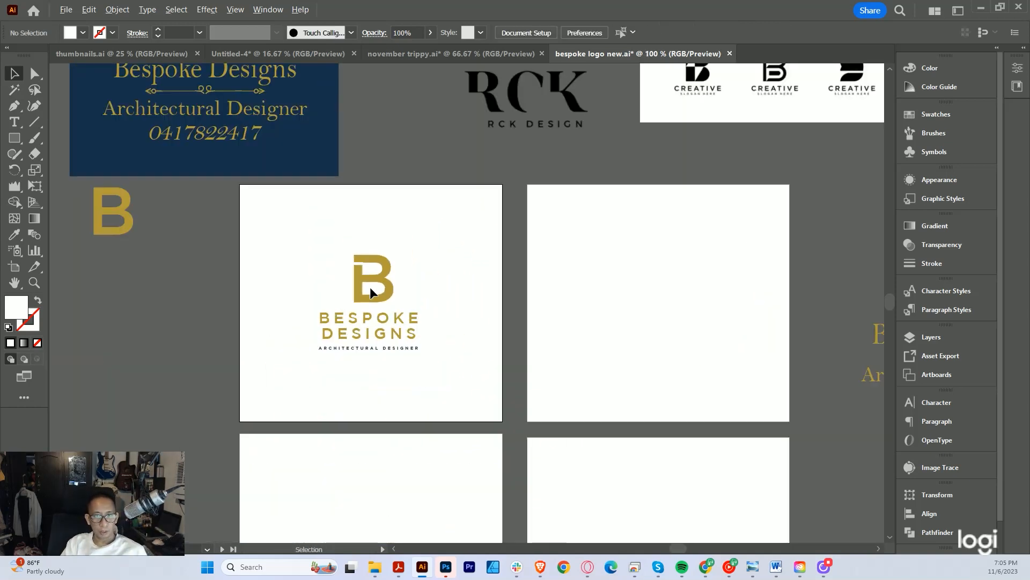
Cut the rectangle's area out of the B with the Shape Builder tool and group the remaining letter shape
{"action": "scroll", "coordinate": [368, 288], "scroll_direction": "up", "scroll_amount": 6}
{"action": "mouse_move", "coordinate": [306, 217]}
{"action": "left_mouse_down"}
{"action": "mouse_move", "coordinate": [273, 243]}
{"action": "mouse_move", "coordinate": [273, 270]}
{"action": "left_mouse_up"}
{"action": "scroll", "coordinate": [167, 103], "scroll_direction": "up", "scroll_amount": 2}
{"action": "left_click_drag", "start_coordinate": [168, 103], "coordinate": [339, 265]}
{"action": "key", "text": "shift+m"}
{"action": "left_click", "coordinate": [252, 202], "text": "alt"}
{"action": "key", "text": "ctrl+g"}
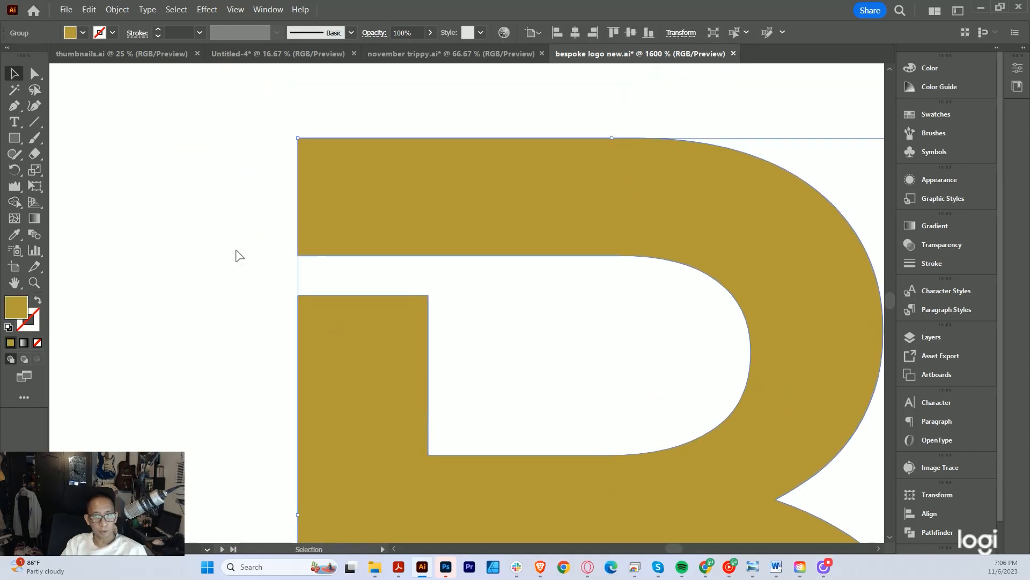
Try to pull the upper corner of the top bar's left end outward
{"action": "left_click", "coordinate": [236, 251]}
{"action": "left_click_drag", "start_coordinate": [284, 199], "coordinate": [388, 252]}
{"action": "left_click_drag", "start_coordinate": [416, 323], "coordinate": [385, 309]}
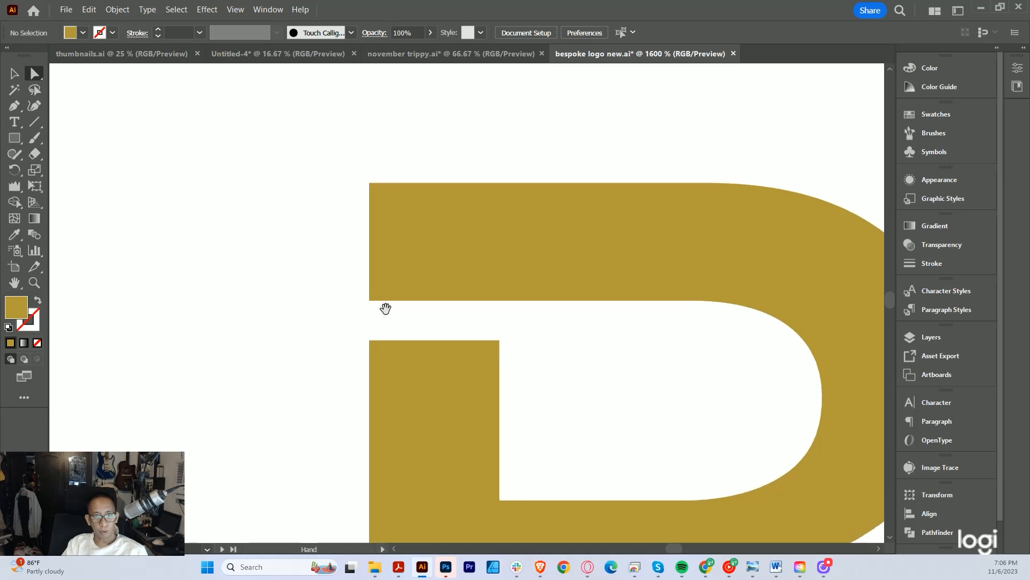
{"action": "left_click_drag", "start_coordinate": [329, 157], "coordinate": [330, 157]}
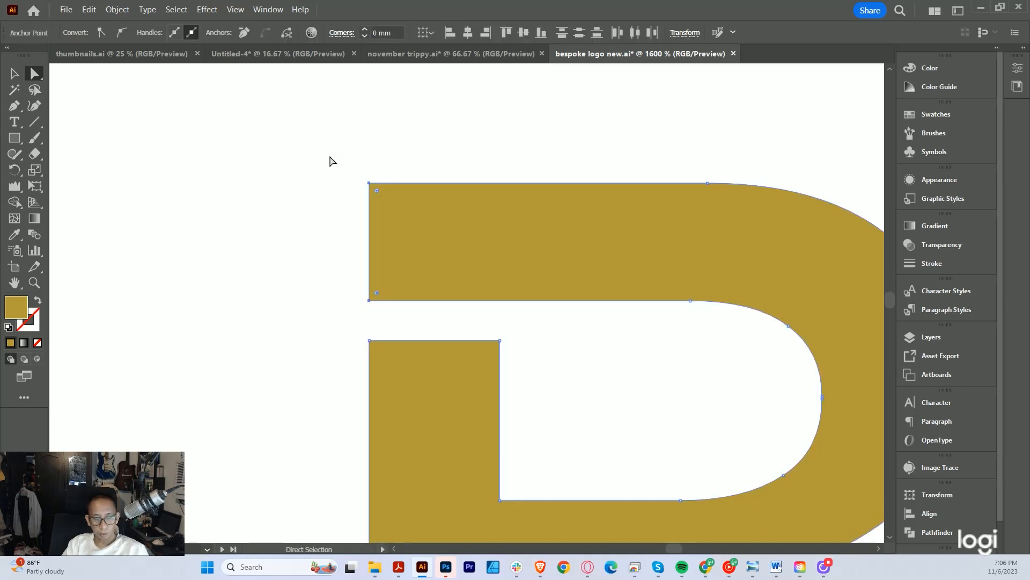
{"action": "left_click", "coordinate": [264, 198]}
{"action": "left_click_drag", "start_coordinate": [388, 321], "coordinate": [388, 322]}
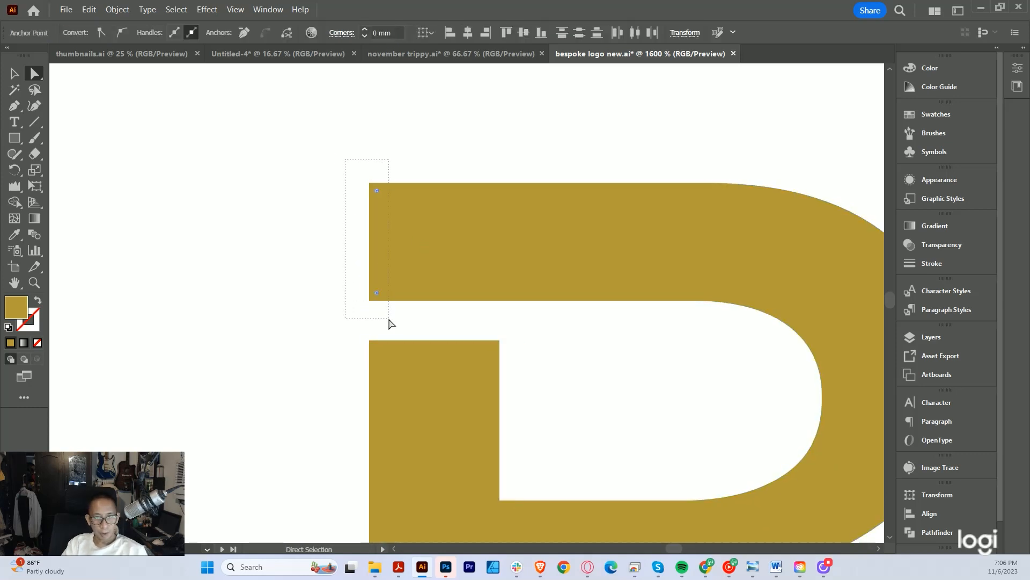
{"action": "left_click_drag", "start_coordinate": [386, 194], "coordinate": [267, 192]}
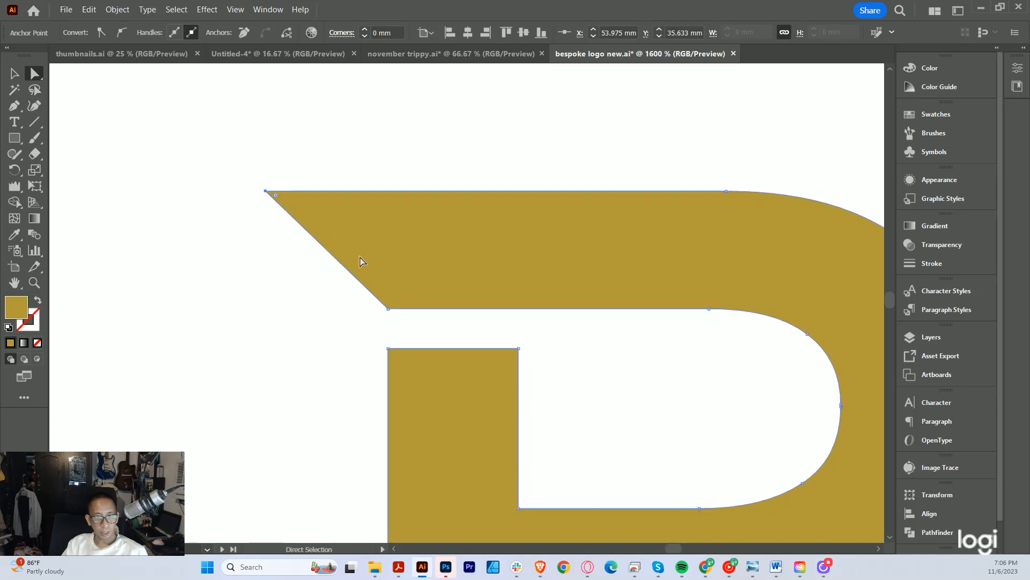
{"action": "key", "text": "ctrl+z"}
Extend the B's top bar well past the stem by nudging both anchors of its left end outward
{"action": "left_click", "coordinate": [388, 191], "text": "shift"}
{"action": "key", "text": "Left"}
{"action": "key", "text": "Left"}
{"action": "key", "text": "Left"}
{"action": "key", "text": "Left"}
{"action": "key", "text": "Left"}
{"action": "key", "text": "Left"}
{"action": "key", "text": "Left"}
{"action": "key", "text": "Left"}
{"action": "key", "text": "Left"}
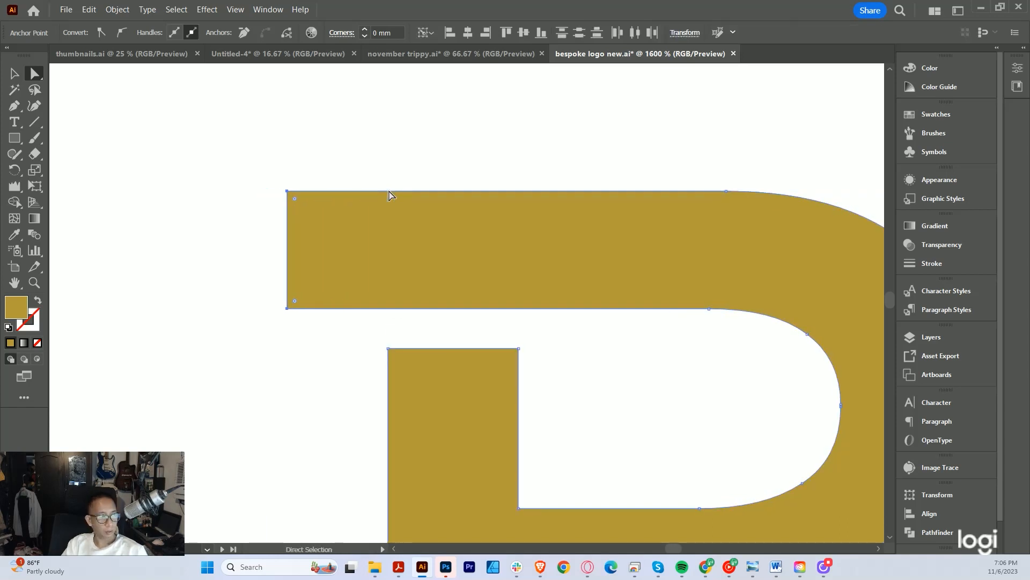
{"action": "scroll", "coordinate": [387, 196], "scroll_direction": "down", "scroll_amount": 3}
{"action": "key", "text": "Left"}
{"action": "key", "text": "Left"}
{"action": "key", "text": "Left"}
{"action": "key", "text": "Left"}
{"action": "key", "text": "Left"}
{"action": "key", "text": "Left"}
{"action": "key", "text": "Left"}
{"action": "key", "text": "Left"}
{"action": "key", "text": "Left"}
{"action": "key", "text": "Left"}
{"action": "key", "text": "Left"}
{"action": "key", "text": "Left"}
{"action": "key", "text": "Left"}
{"action": "key", "text": "Right"}
{"action": "key", "text": "Right"}
{"action": "left_click", "coordinate": [425, 203]}
Examine the modified B up close and above the lettering, including where the middle bar meets the stem
{"action": "scroll", "coordinate": [460, 398], "scroll_direction": "up", "scroll_amount": 2}
{"action": "left_click_drag", "start_coordinate": [459, 397], "coordinate": [409, 291]}
{"action": "scroll", "coordinate": [409, 291], "scroll_direction": "down", "scroll_amount": 2}
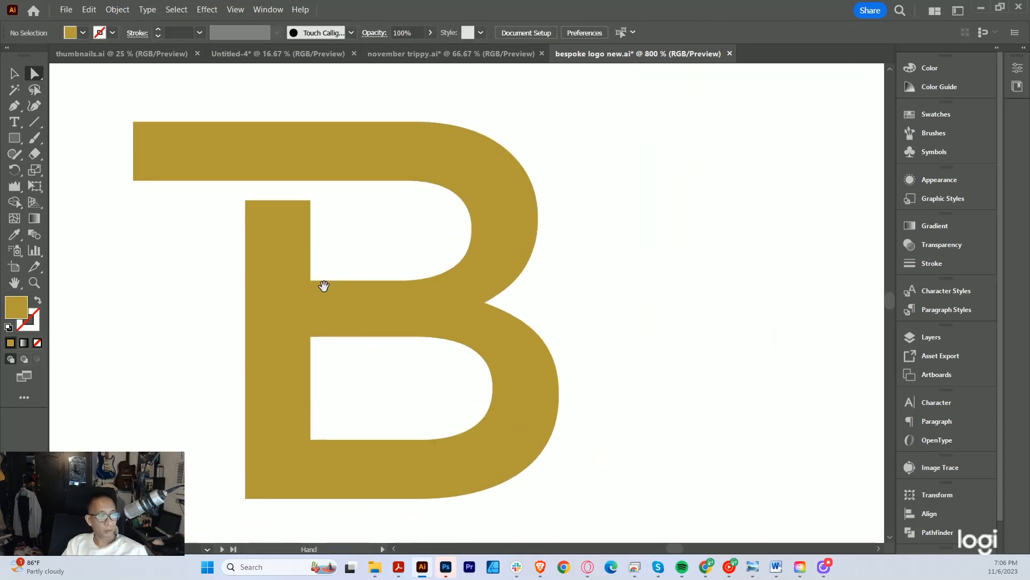
{"action": "scroll", "coordinate": [479, 361], "scroll_direction": "down", "scroll_amount": 4}
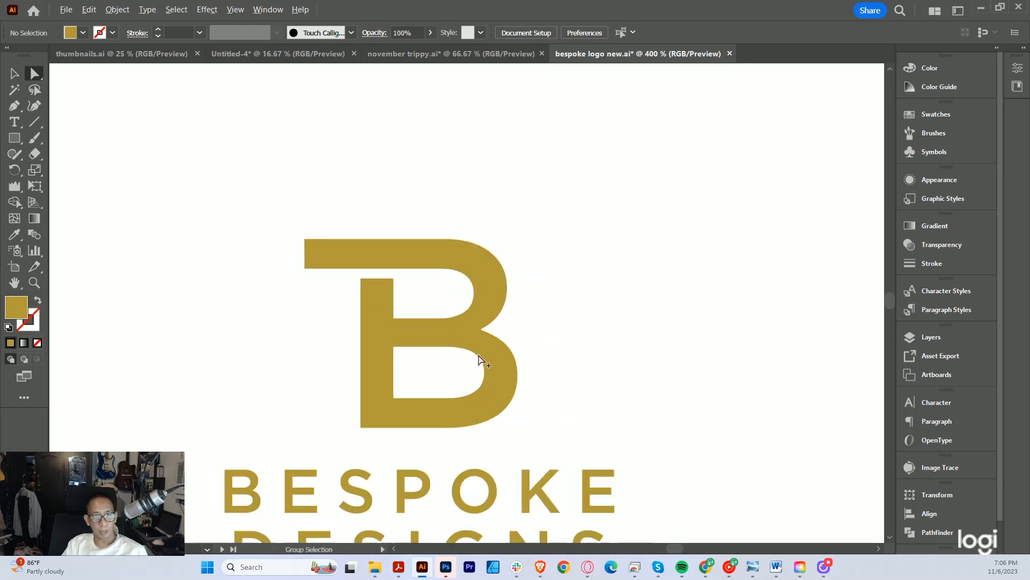
{"action": "scroll", "coordinate": [460, 368], "scroll_direction": "up", "scroll_amount": 3}
{"action": "scroll", "coordinate": [443, 333], "scroll_direction": "up", "scroll_amount": 4}
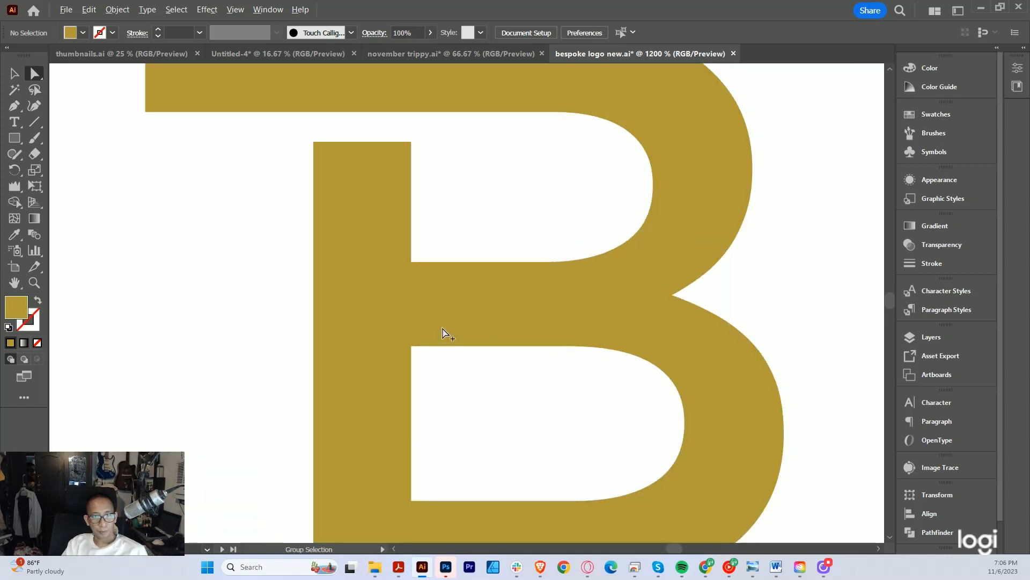
{"action": "mouse_move", "coordinate": [396, 297]}
{"action": "left_mouse_down"}
{"action": "mouse_move", "coordinate": [396, 391]}
{"action": "mouse_move", "coordinate": [395, 287]}
{"action": "left_mouse_up"}
{"action": "scroll", "coordinate": [384, 324], "scroll_direction": "down", "scroll_amount": 1}
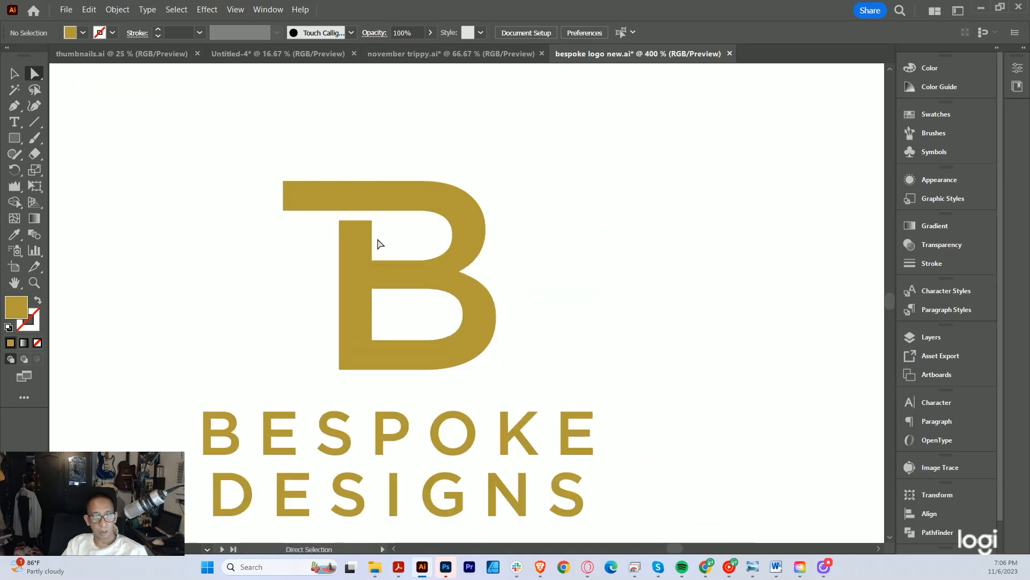
{"action": "left_click_drag", "start_coordinate": [382, 232], "coordinate": [386, 265]}
{"action": "scroll", "coordinate": [374, 315], "scroll_direction": "up", "scroll_amount": 2}
{"action": "left_click_drag", "start_coordinate": [413, 334], "coordinate": [401, 289]}
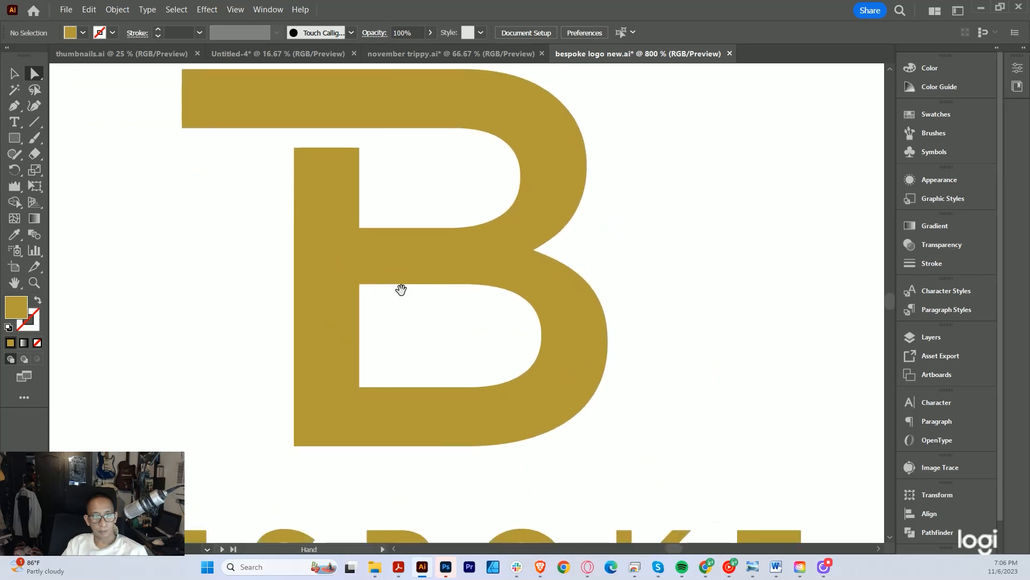
{"action": "scroll", "coordinate": [401, 289], "scroll_direction": "up", "scroll_amount": 1}
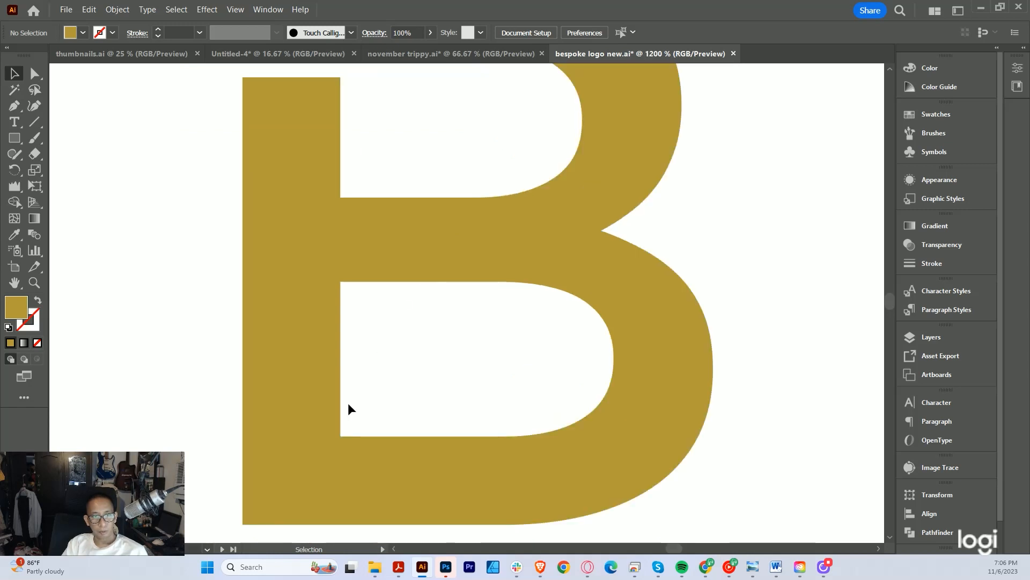
{"action": "scroll", "coordinate": [341, 210], "scroll_direction": "up", "scroll_amount": 3}
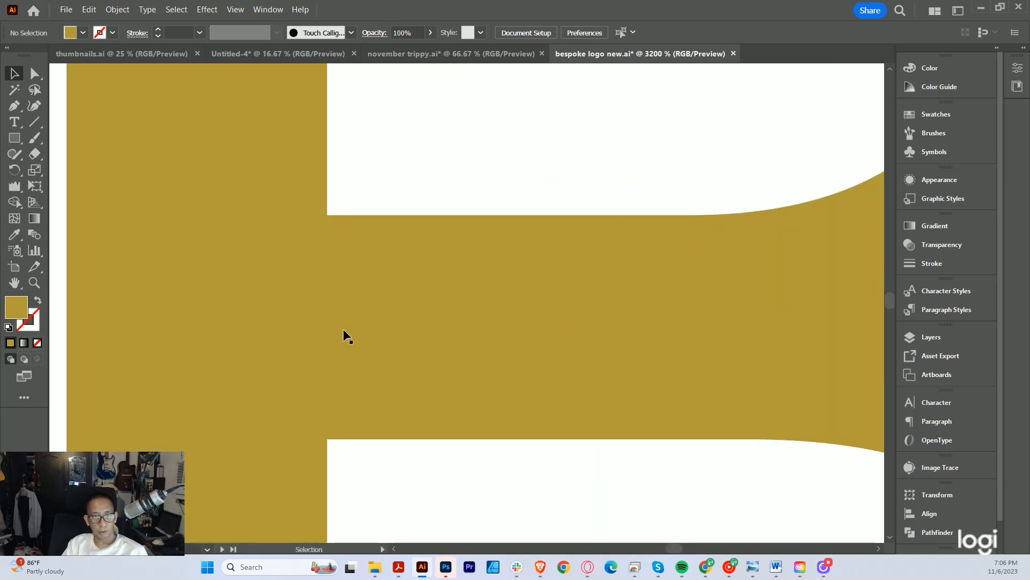
Draw a gold rectangle about 3.02 by 1.26 mm fitted to the gap between the top bar and the stem
{"action": "scroll", "coordinate": [354, 329], "scroll_direction": "down", "scroll_amount": 3}
{"action": "scroll", "coordinate": [246, 184], "scroll_direction": "up", "scroll_amount": 1}
{"action": "key", "text": "m"}
{"action": "left_click_drag", "start_coordinate": [242, 185], "coordinate": [338, 224]}
{"action": "key", "text": "v"}
{"action": "scroll", "coordinate": [339, 215], "scroll_direction": "up", "scroll_amount": 1}
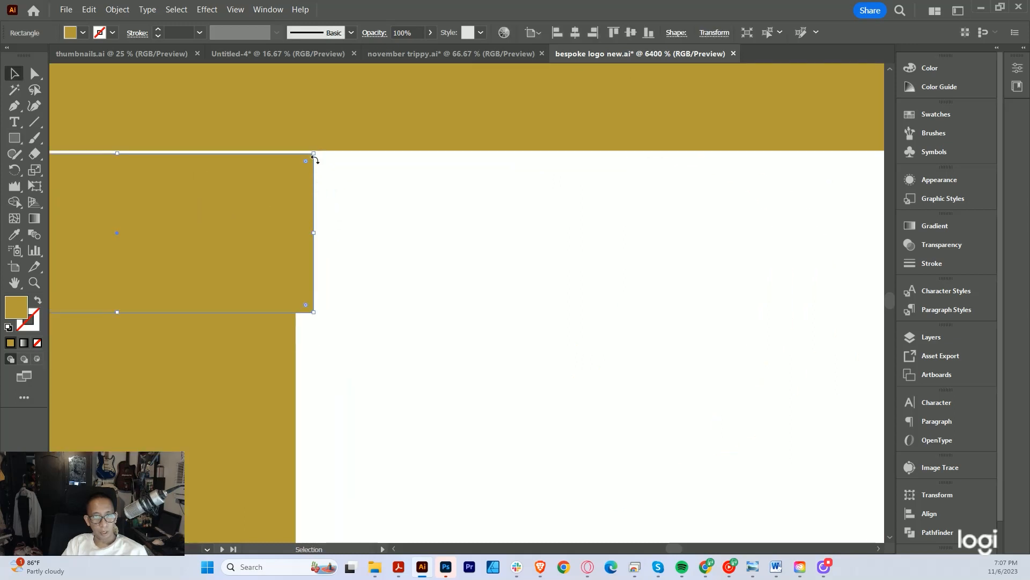
{"action": "left_click_drag", "start_coordinate": [313, 154], "coordinate": [311, 151]}
{"action": "left_click_drag", "start_coordinate": [310, 312], "coordinate": [303, 310]}
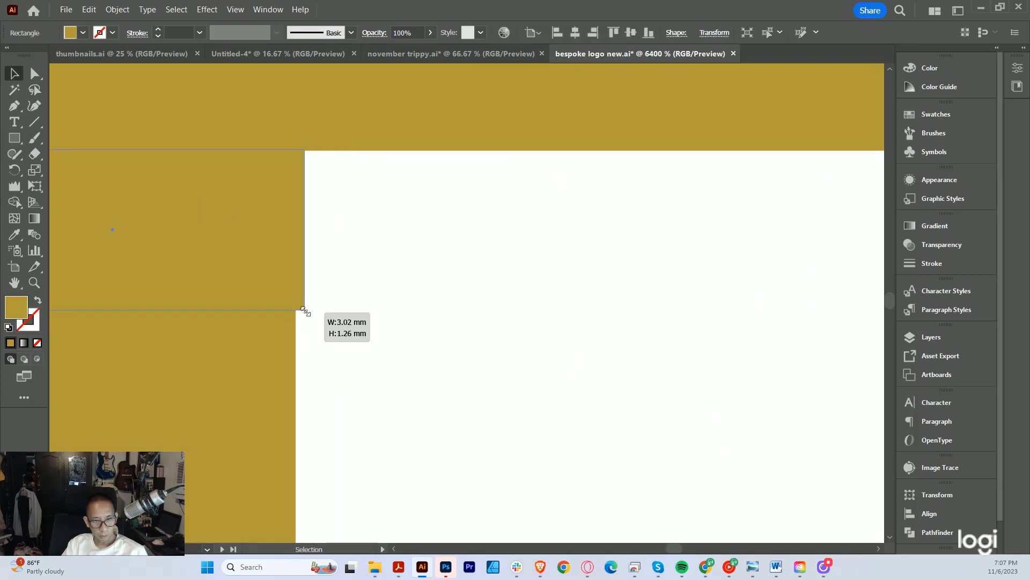
Place a white rectangle as wide as the top gap against the stem, covering the joint with the middle bar
{"action": "scroll", "coordinate": [267, 249], "scroll_direction": "down", "scroll_amount": 2}
{"action": "left_click_drag", "start_coordinate": [267, 240], "coordinate": [423, 283]}
{"action": "left_click_drag", "start_coordinate": [436, 264], "coordinate": [360, 241]}
{"action": "left_click_drag", "start_coordinate": [387, 276], "coordinate": [398, 224]}
{"action": "left_click_drag", "start_coordinate": [399, 223], "coordinate": [334, 327]}
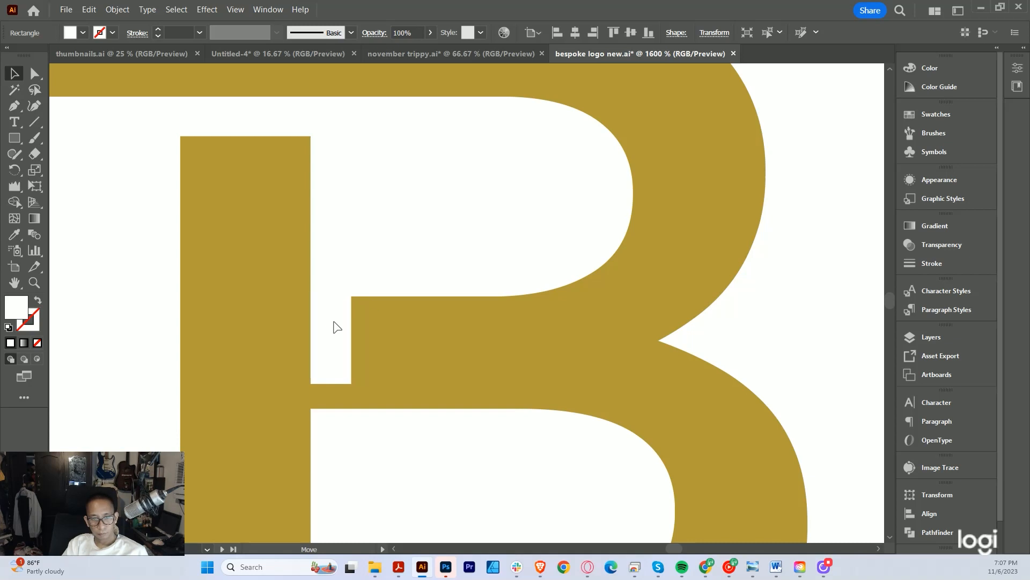
{"action": "scroll", "coordinate": [344, 344], "scroll_direction": "up", "scroll_amount": 5}
{"action": "scroll", "coordinate": [423, 216], "scroll_direction": "down", "scroll_amount": 3}
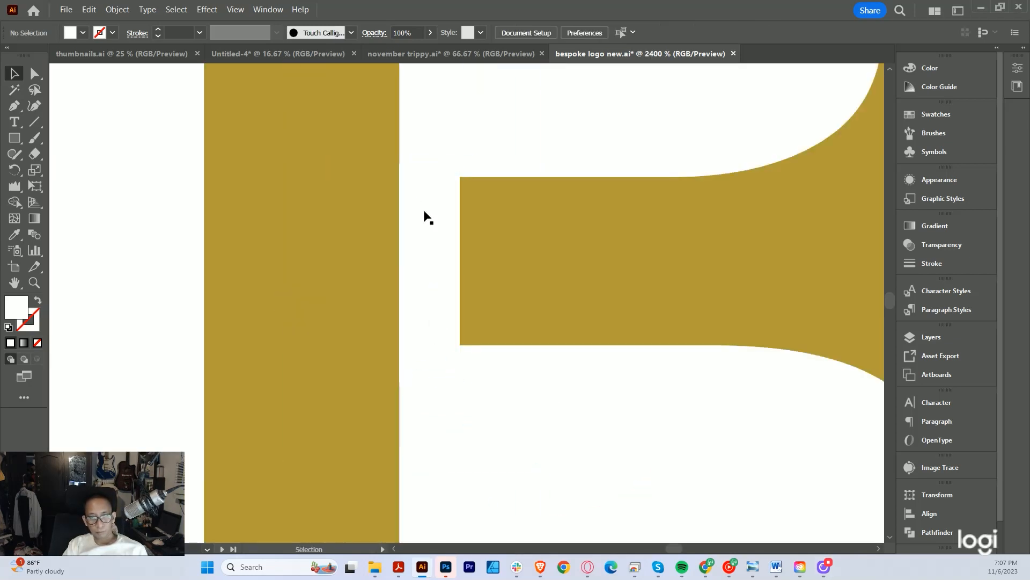
Examine the B with the gap beside its middle bar, up close and above the lettering on the artboard
{"action": "scroll", "coordinate": [318, 370], "scroll_direction": "up", "scroll_amount": 3}
{"action": "scroll", "coordinate": [384, 324], "scroll_direction": "down", "scroll_amount": 3}
{"action": "scroll", "coordinate": [384, 324], "scroll_direction": "down", "scroll_amount": 5}
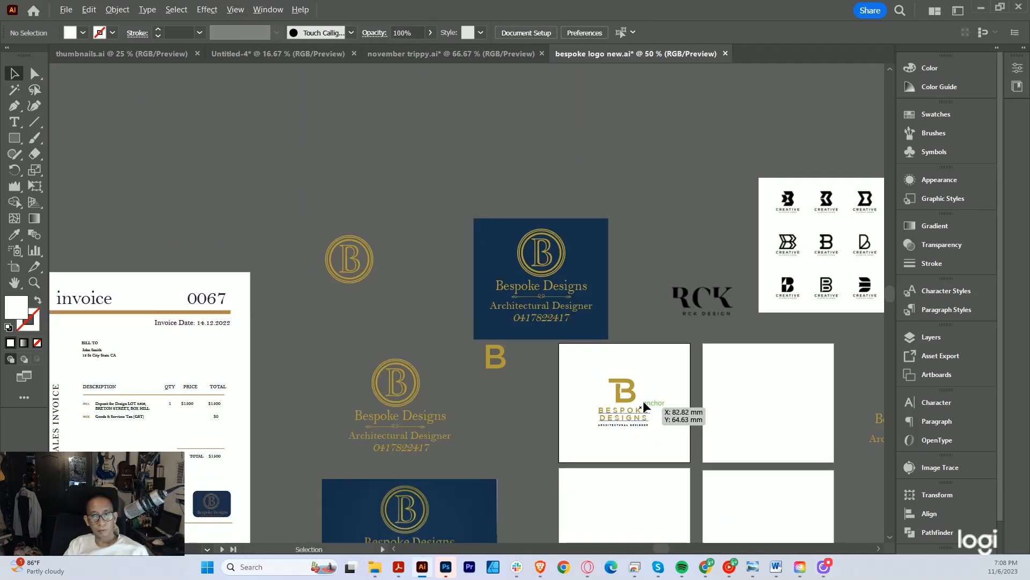
{"action": "scroll", "coordinate": [644, 406], "scroll_direction": "up", "scroll_amount": 4}
{"action": "scroll", "coordinate": [359, 375], "scroll_direction": "down", "scroll_amount": 3}
{"action": "scroll", "coordinate": [562, 340], "scroll_direction": "down", "scroll_amount": 1}
{"action": "left_click", "coordinate": [563, 335]}
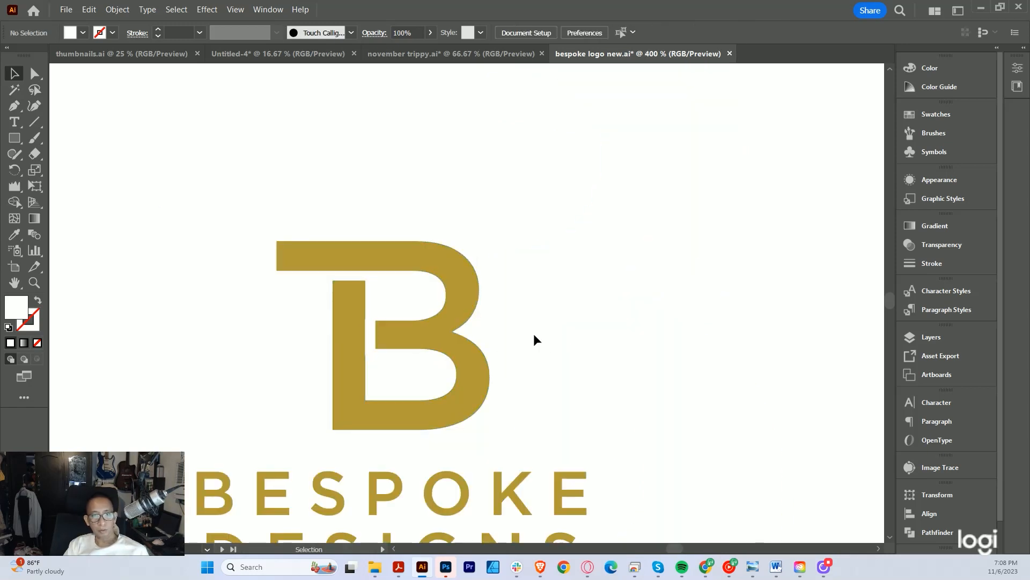
{"action": "scroll", "coordinate": [533, 334], "scroll_direction": "down", "scroll_amount": 5}
{"action": "left_click_drag", "start_coordinate": [535, 332], "coordinate": [463, 378]}
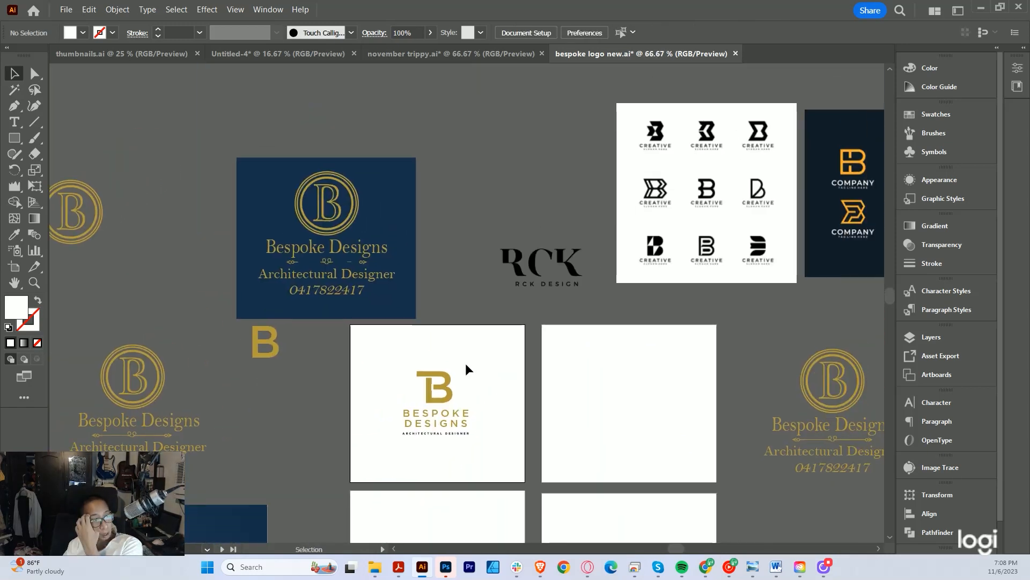
{"action": "scroll", "coordinate": [436, 406], "scroll_direction": "up", "scroll_amount": 8}
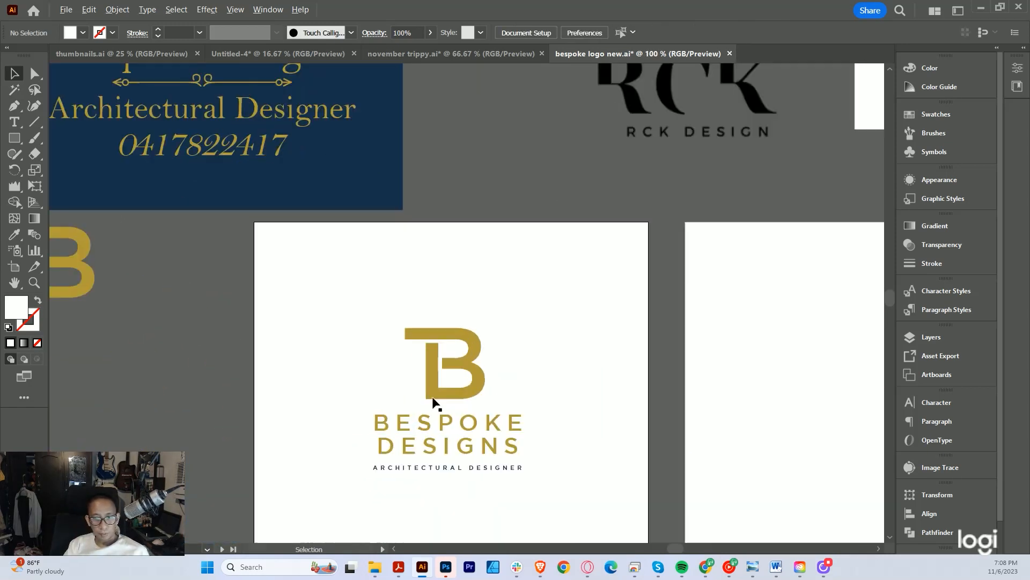
{"action": "left_click_drag", "start_coordinate": [417, 402], "coordinate": [405, 364]}
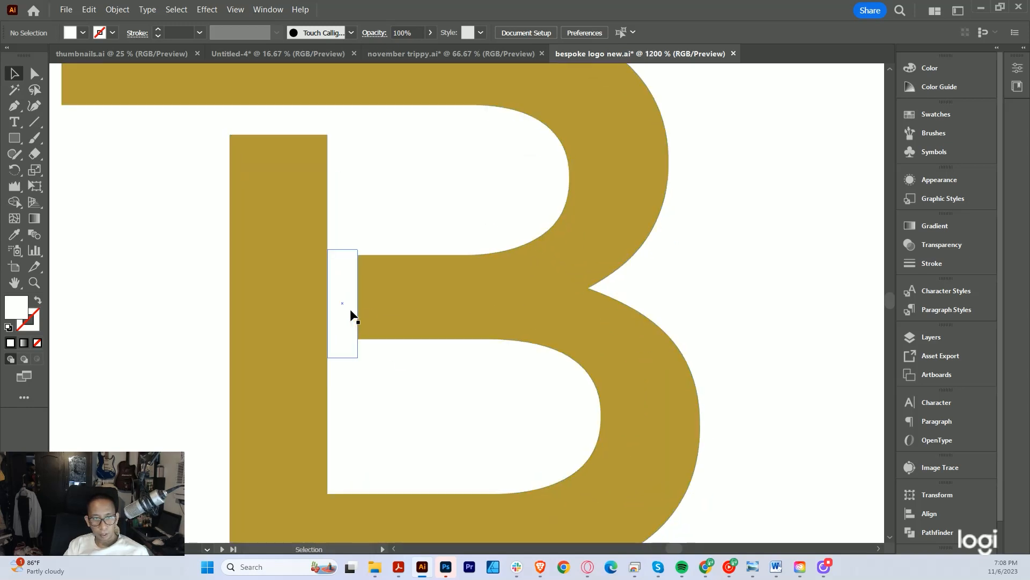
Cut the gap between the stem and the middle bar out of the B along the white rectangle with the Shape Builder tool
{"action": "scroll", "coordinate": [348, 300], "scroll_direction": "up", "scroll_amount": 1}
{"action": "left_click", "coordinate": [352, 253]}
{"action": "left_click_drag", "start_coordinate": [375, 254], "coordinate": [374, 335]}
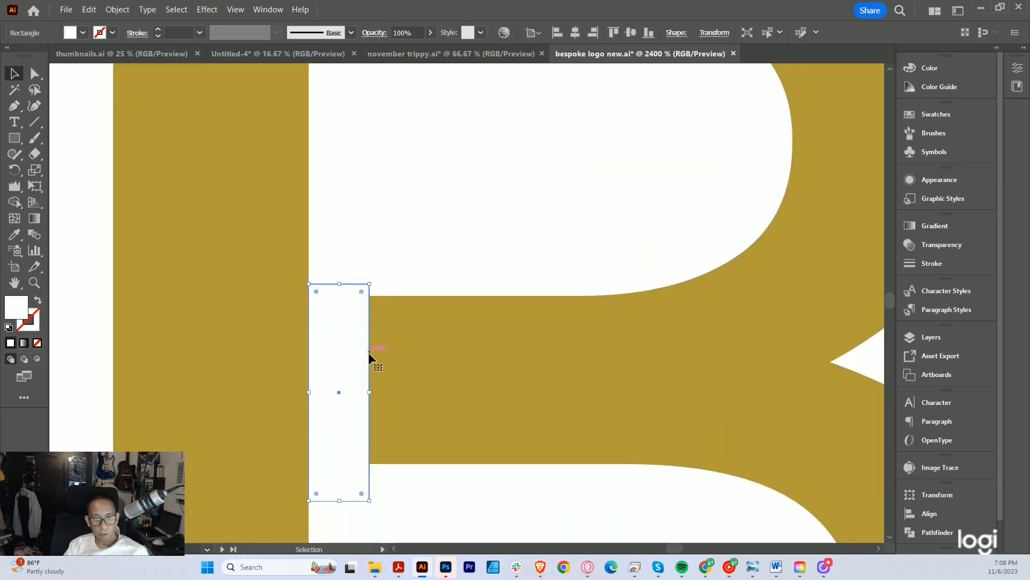
{"action": "scroll", "coordinate": [369, 353], "scroll_direction": "up", "scroll_amount": 3}
{"action": "scroll", "coordinate": [368, 354], "scroll_direction": "down", "scroll_amount": 3}
{"action": "left_click_drag", "start_coordinate": [438, 386], "coordinate": [449, 339]}
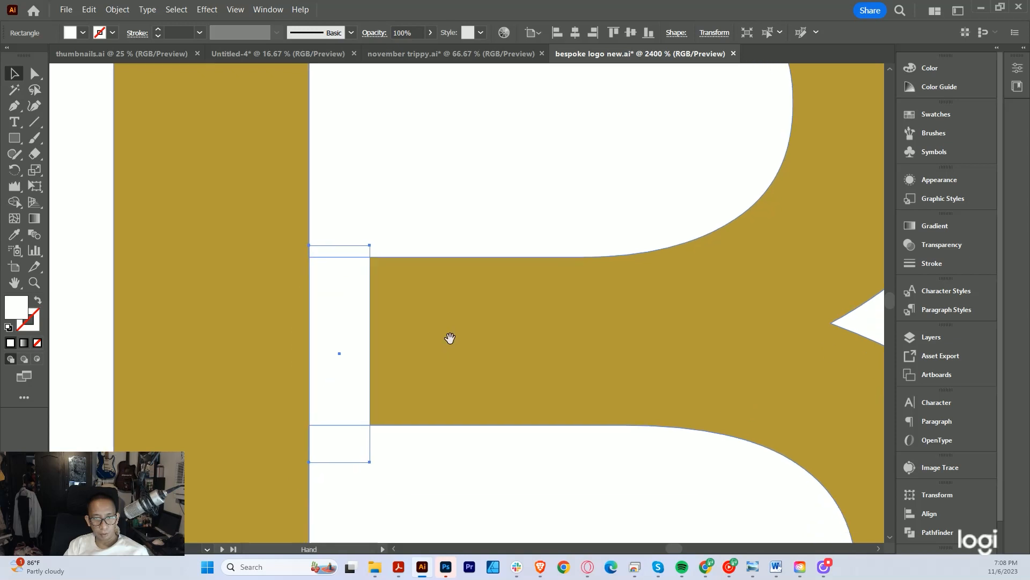
{"action": "scroll", "coordinate": [443, 340], "scroll_direction": "down", "scroll_amount": 3}
{"action": "left_click", "coordinate": [439, 337], "text": "shift"}
{"action": "scroll", "coordinate": [426, 333], "scroll_direction": "up", "scroll_amount": 2}
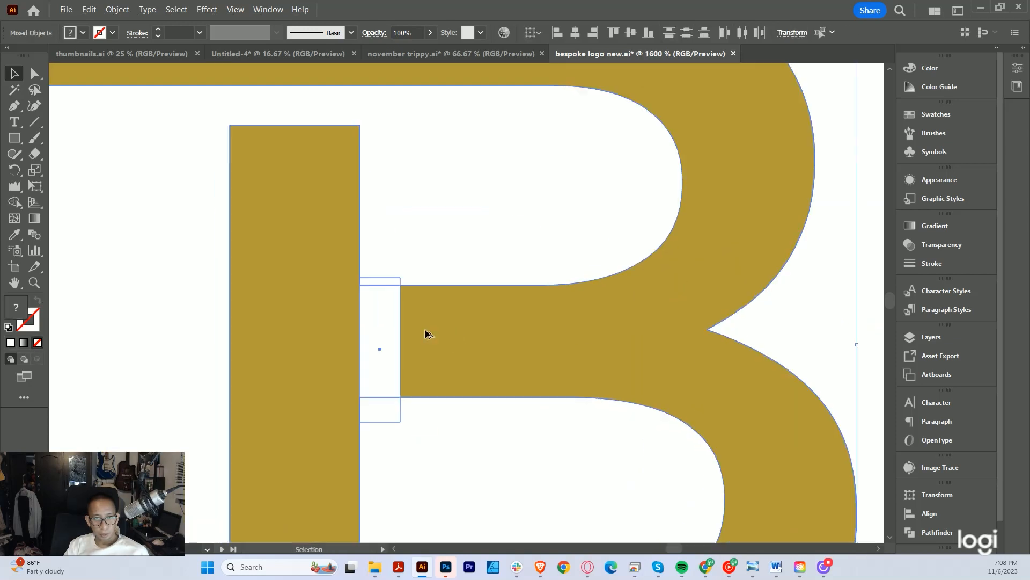
{"action": "left_click", "coordinate": [19, 202]}
{"action": "left_click_drag", "start_coordinate": [387, 281], "coordinate": [388, 410]}
{"action": "key", "text": "v"}
{"action": "left_click_drag", "start_coordinate": [453, 417], "coordinate": [420, 424]}
{"action": "left_click", "coordinate": [449, 417]}
Examine the cut B's outline and anchor points, on its own and above the lettering
{"action": "scroll", "coordinate": [461, 412], "scroll_direction": "down", "scroll_amount": 4}
{"action": "left_click", "coordinate": [529, 402]}
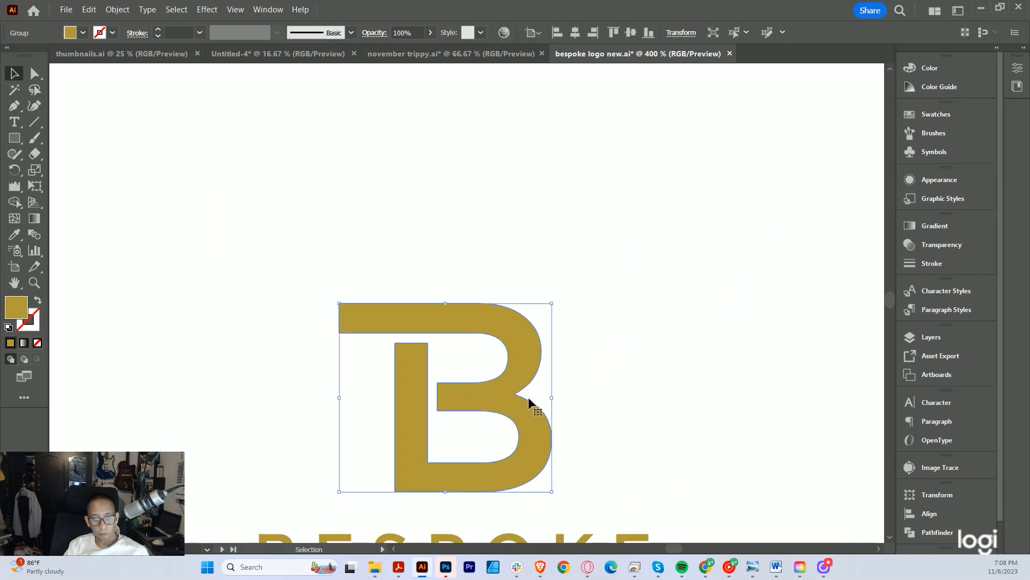
{"action": "left_click", "coordinate": [598, 409]}
{"action": "scroll", "coordinate": [550, 327], "scroll_direction": "down", "scroll_amount": 2}
{"action": "scroll", "coordinate": [548, 339], "scroll_direction": "down", "scroll_amount": 5}
{"action": "scroll", "coordinate": [548, 339], "scroll_direction": "up", "scroll_amount": 5}
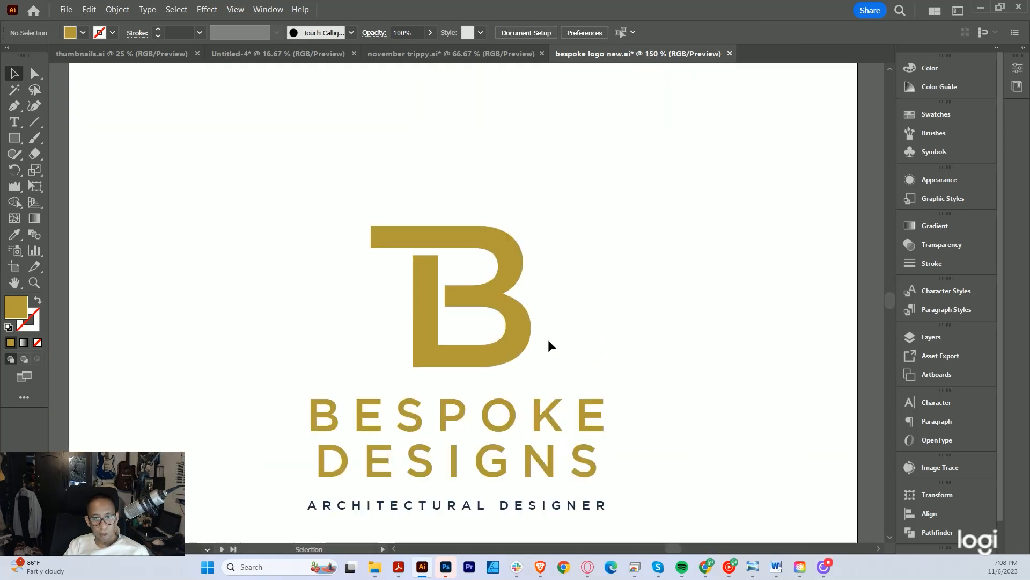
{"action": "left_click", "coordinate": [472, 337]}
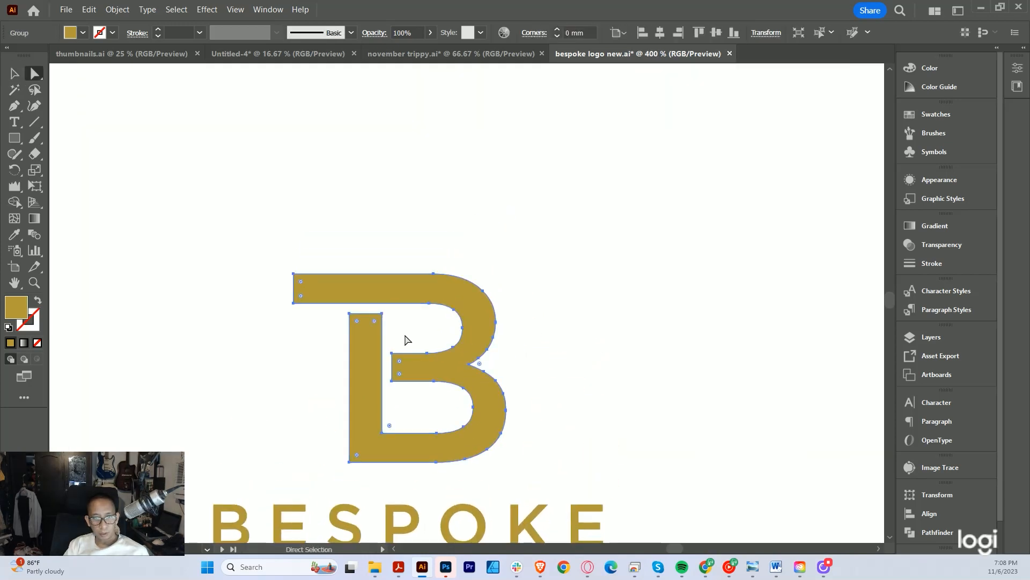
{"action": "scroll", "coordinate": [406, 340], "scroll_direction": "up", "scroll_amount": 3}
{"action": "scroll", "coordinate": [411, 319], "scroll_direction": "down", "scroll_amount": 3}
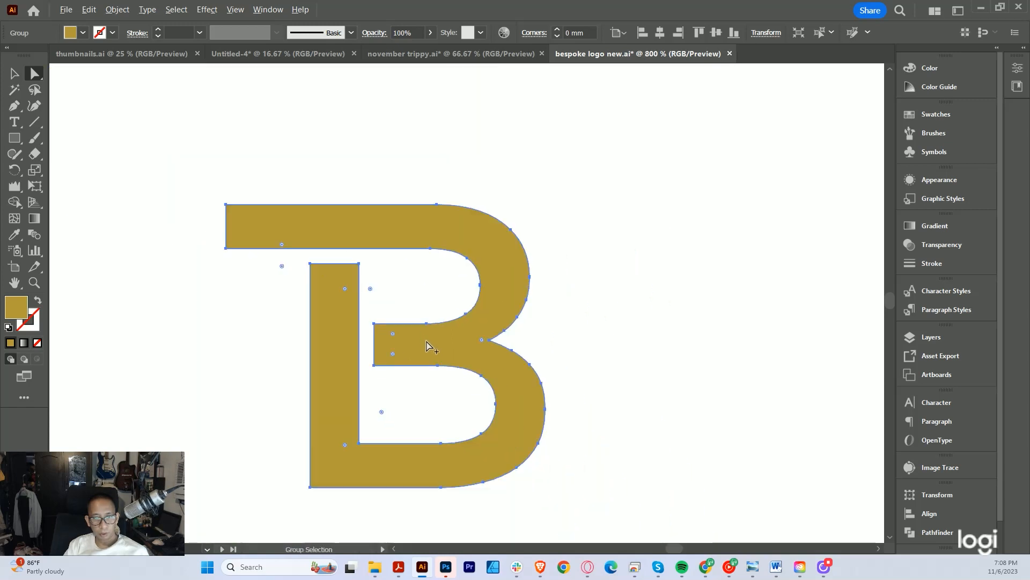
{"action": "left_click", "coordinate": [504, 383]}
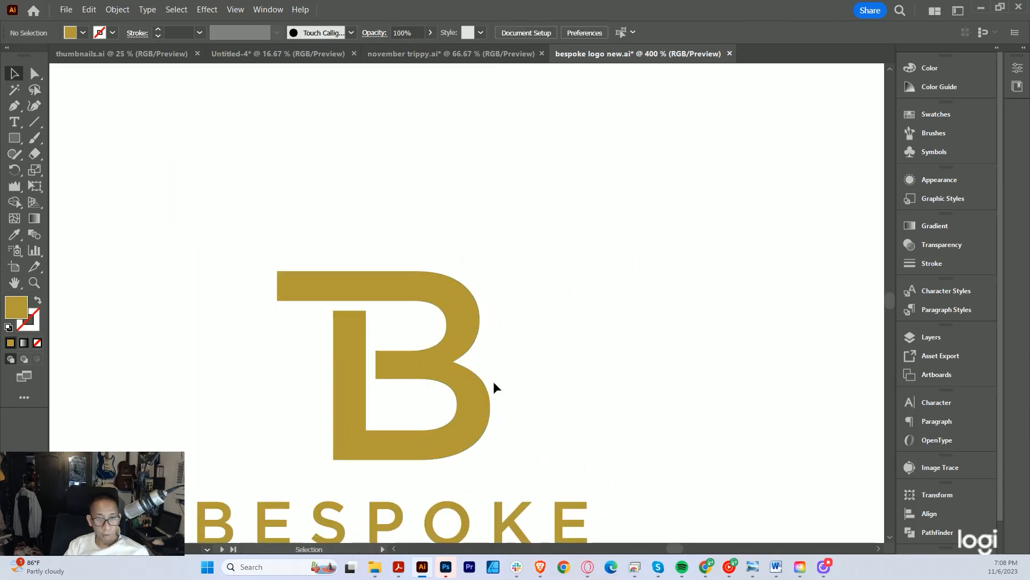
{"action": "scroll", "coordinate": [494, 383], "scroll_direction": "down", "scroll_amount": 5}
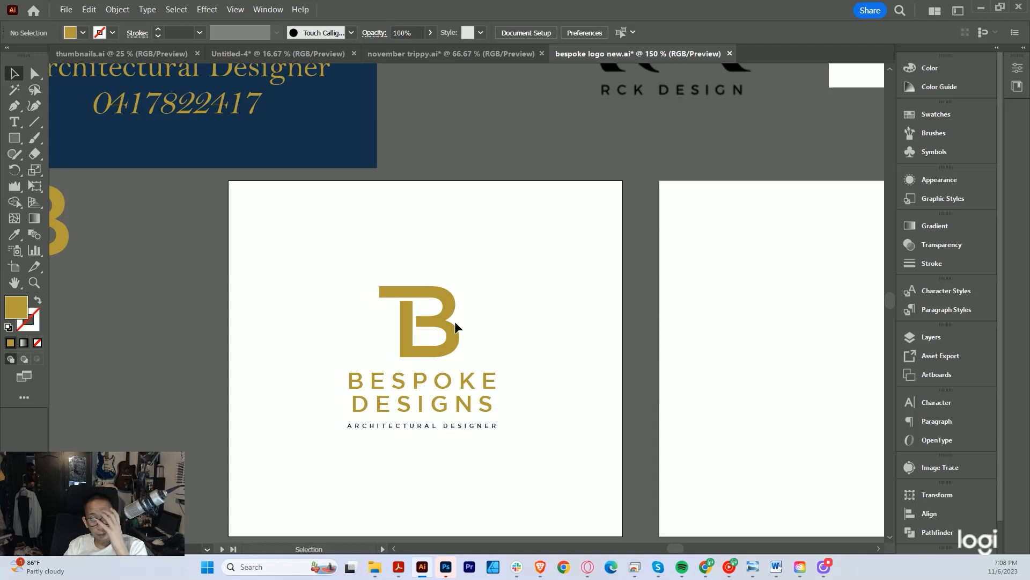
Examine the letter shapes of the RCK Design reference logo beside the artboards
{"action": "left_click", "coordinate": [455, 349]}
{"action": "key", "text": "space"}
{"action": "left_click_drag", "start_coordinate": [488, 302], "coordinate": [448, 404]}
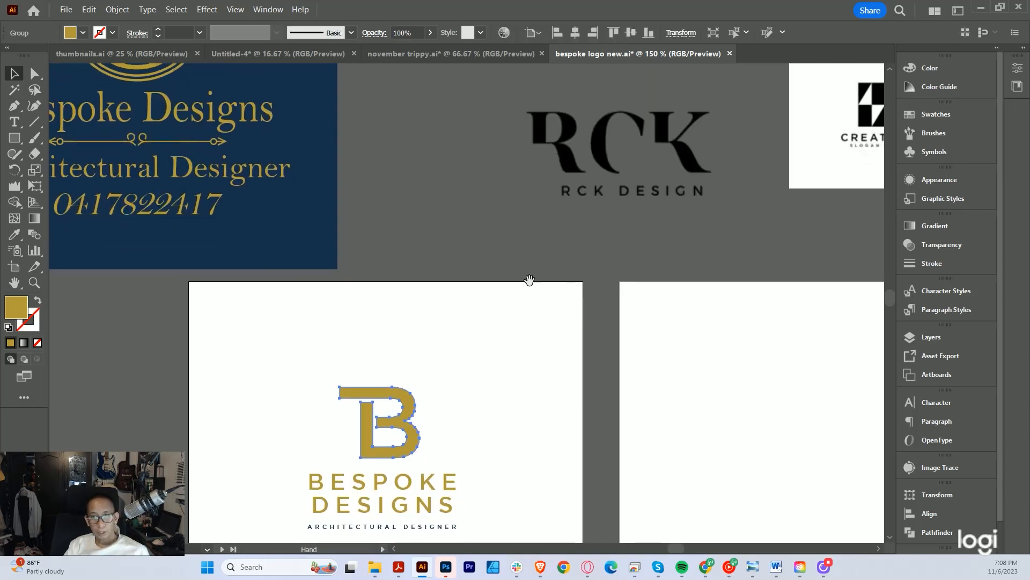
{"action": "scroll", "coordinate": [631, 128], "scroll_direction": "up", "scroll_amount": 4}
{"action": "left_click_drag", "start_coordinate": [507, 164], "coordinate": [477, 248]}
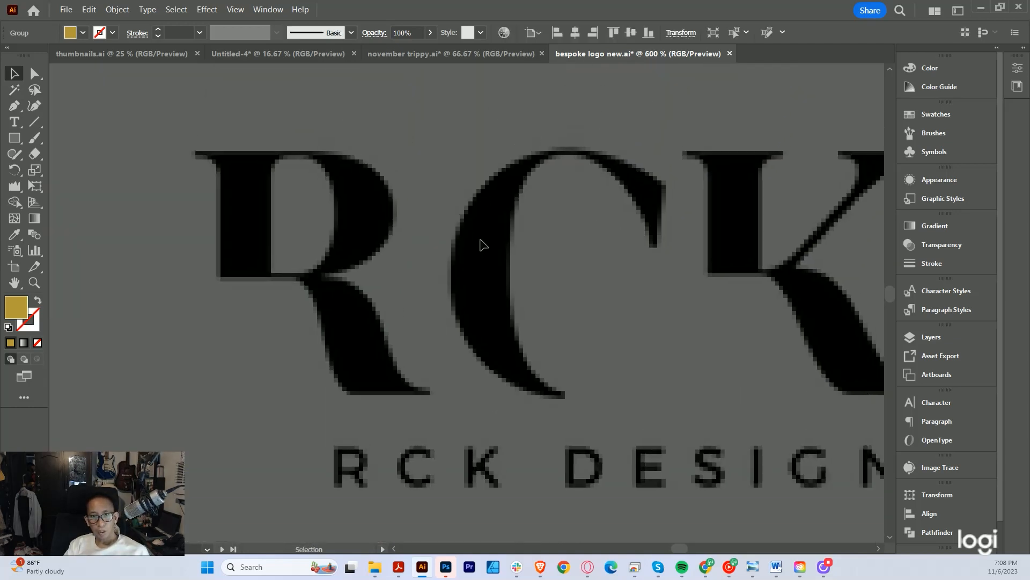
{"action": "left_click", "coordinate": [481, 242]}
{"action": "scroll", "coordinate": [495, 258], "scroll_direction": "down", "scroll_amount": 2}
{"action": "scroll", "coordinate": [496, 264], "scroll_direction": "down", "scroll_amount": 1}
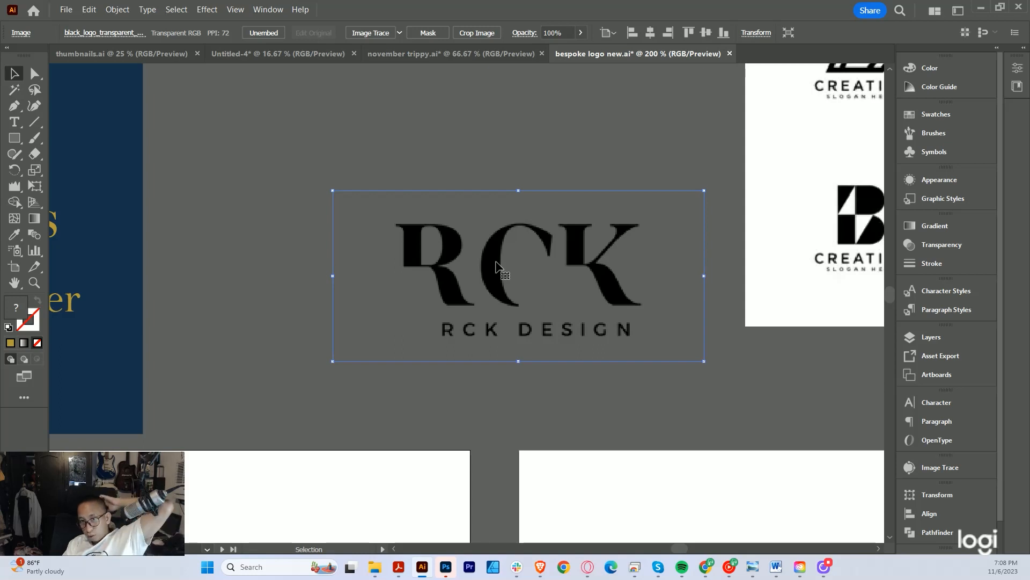
{"action": "scroll", "coordinate": [507, 292], "scroll_direction": "down", "scroll_amount": 2}
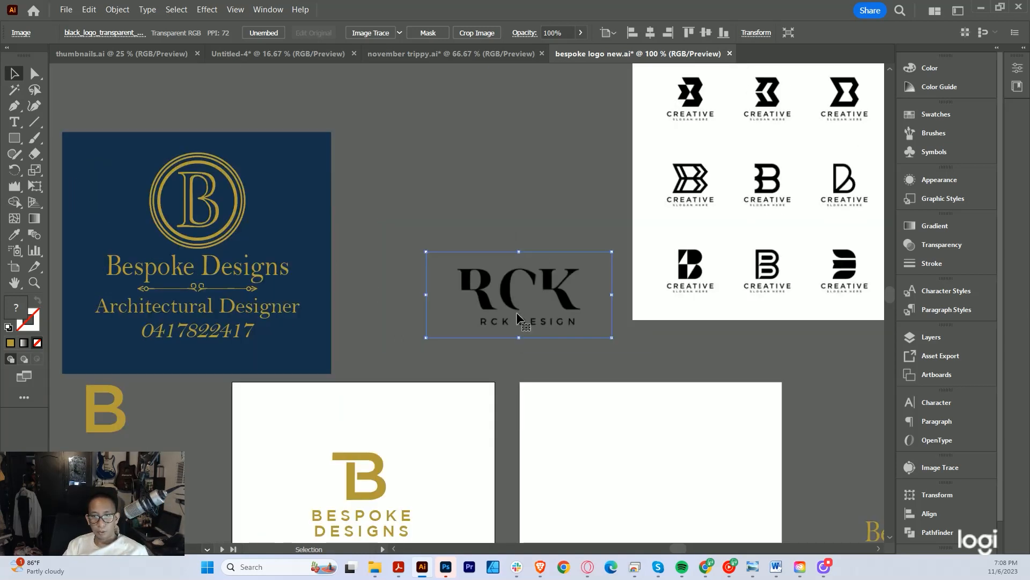
{"action": "left_click_drag", "start_coordinate": [517, 311], "coordinate": [515, 337]}
{"action": "left_click_drag", "start_coordinate": [551, 405], "coordinate": [466, 409]}
Examine the black and the orange B logo reference sheets and compare them with the new B monogram
{"action": "left_click", "coordinate": [659, 255]}
{"action": "left_click_drag", "start_coordinate": [705, 231], "coordinate": [511, 288]}
{"action": "left_click_drag", "start_coordinate": [411, 339], "coordinate": [457, 285]}
{"action": "left_click_drag", "start_coordinate": [732, 271], "coordinate": [609, 290]}
{"action": "left_click", "coordinate": [693, 252]}
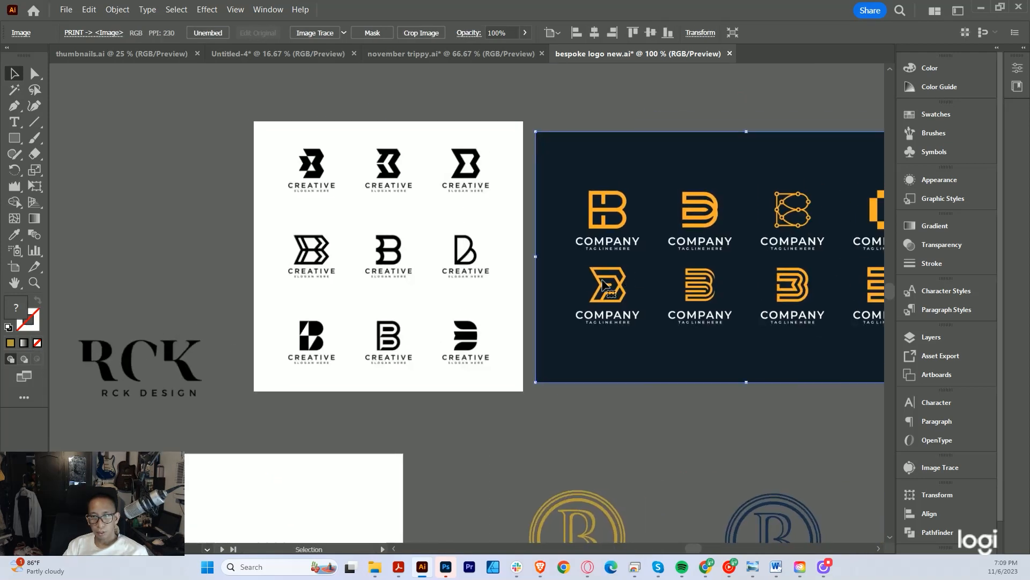
{"action": "left_click_drag", "start_coordinate": [440, 325], "coordinate": [681, 176]}
{"action": "left_click_drag", "start_coordinate": [275, 466], "coordinate": [426, 349]}
{"action": "scroll", "coordinate": [341, 288], "scroll_direction": "up", "scroll_amount": 4}
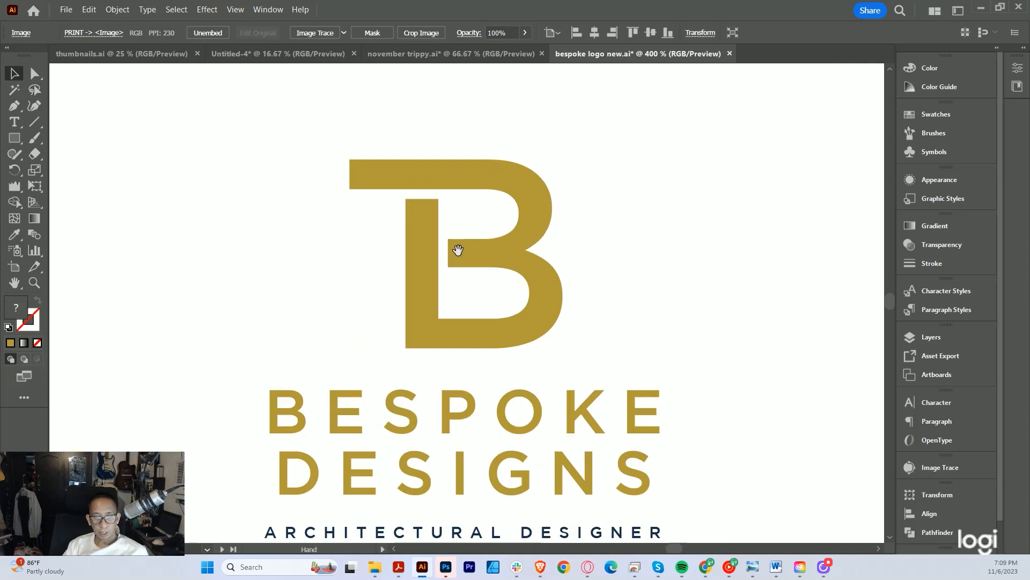
{"action": "left_click_drag", "start_coordinate": [458, 250], "coordinate": [406, 316]}
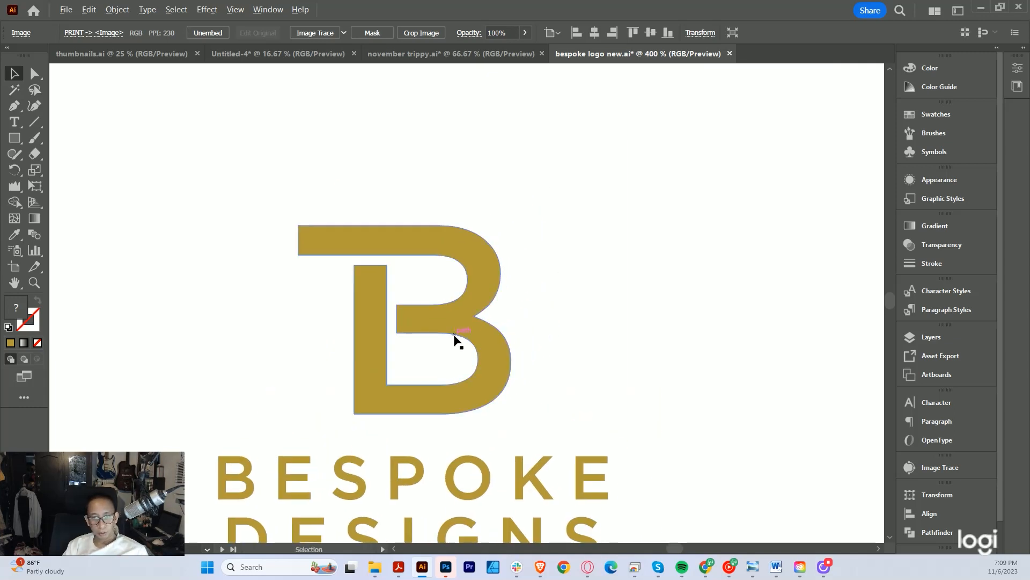
{"action": "scroll", "coordinate": [455, 340], "scroll_direction": "down", "scroll_amount": 1}
{"action": "scroll", "coordinate": [455, 337], "scroll_direction": "down", "scroll_amount": 1}
{"action": "scroll", "coordinate": [455, 337], "scroll_direction": "down", "scroll_amount": 1}
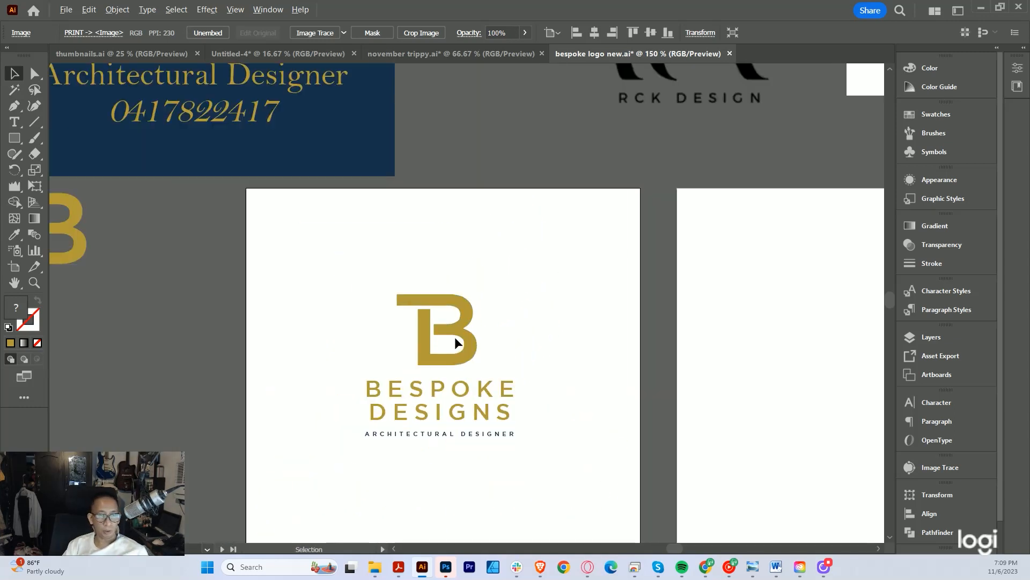
Shift the B slightly to the right to centre it above the lettering
{"action": "scroll", "coordinate": [455, 337], "scroll_direction": "up", "scroll_amount": 1}
{"action": "left_click", "coordinate": [455, 335]}
{"action": "scroll", "coordinate": [478, 295], "scroll_direction": "up", "scroll_amount": 1}
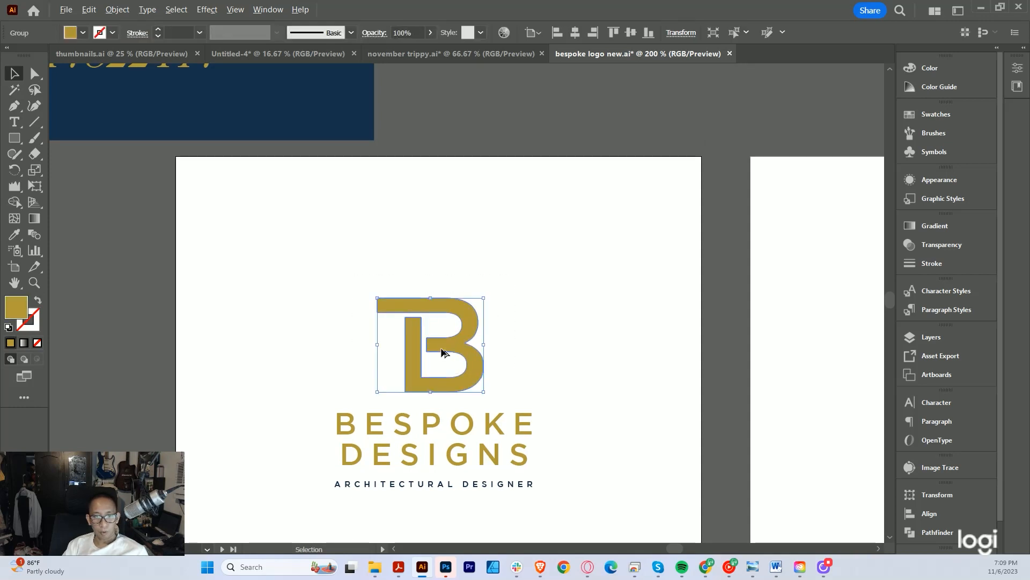
{"action": "scroll", "coordinate": [443, 353], "scroll_direction": "up", "scroll_amount": 1}
{"action": "left_click_drag", "start_coordinate": [479, 336], "coordinate": [487, 335]}
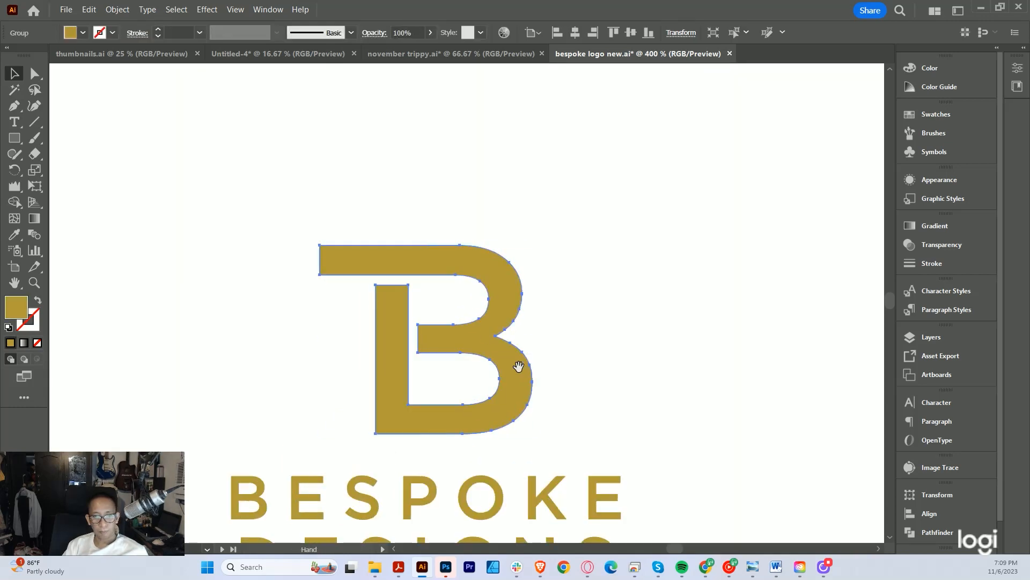
{"action": "left_click_drag", "start_coordinate": [517, 366], "coordinate": [505, 350]}
Examine the whole logo on its artboard and the curves of the B's lower bowl up close
{"action": "left_click", "coordinate": [574, 322]}
{"action": "scroll", "coordinate": [550, 388], "scroll_direction": "down", "scroll_amount": 2}
{"action": "scroll", "coordinate": [549, 394], "scroll_direction": "down", "scroll_amount": 3}
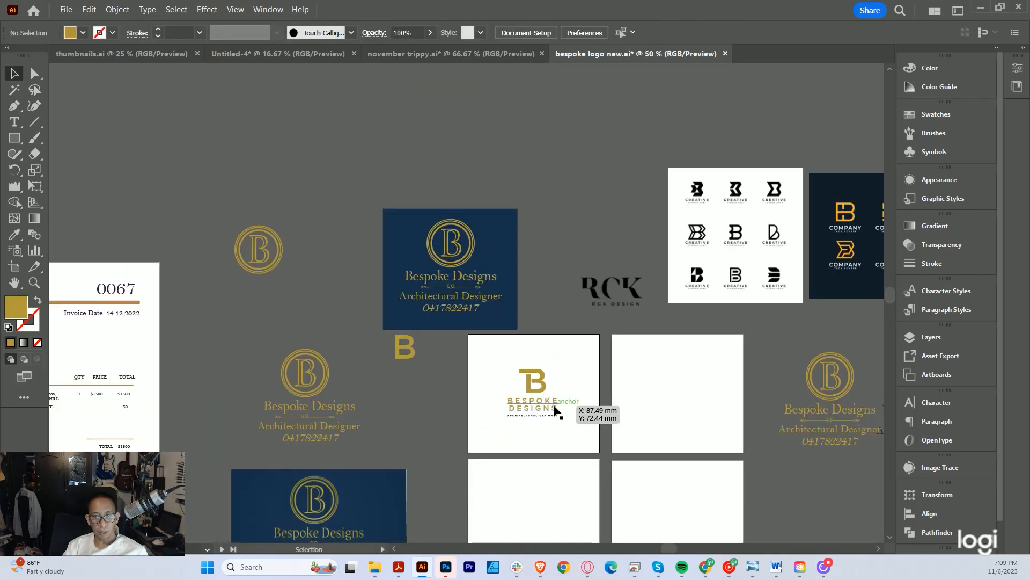
{"action": "scroll", "coordinate": [459, 314], "scroll_direction": "up", "scroll_amount": 4}
{"action": "scroll", "coordinate": [500, 324], "scroll_direction": "down", "scroll_amount": 4}
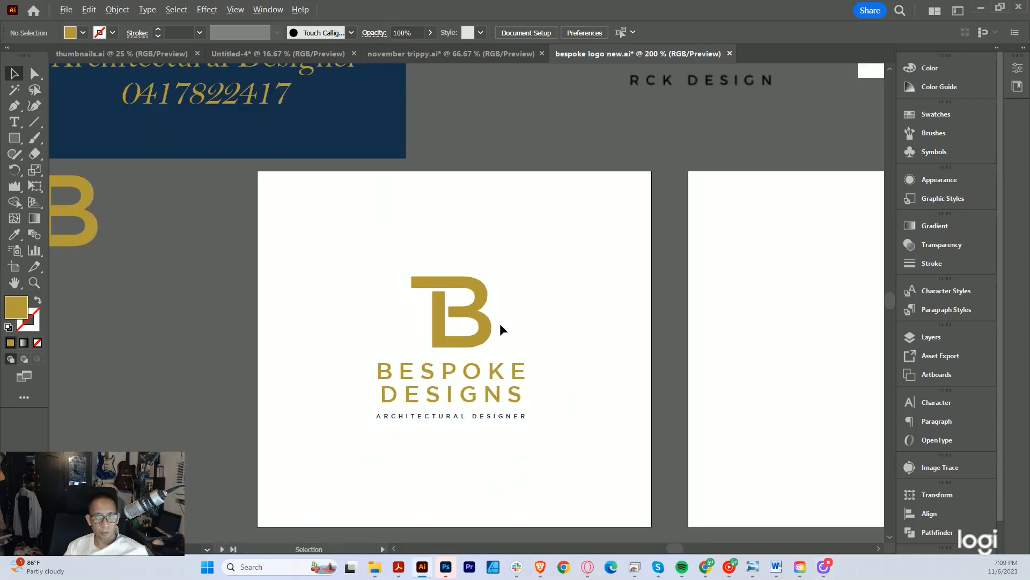
{"action": "scroll", "coordinate": [497, 331], "scroll_direction": "up", "scroll_amount": 3}
{"action": "scroll", "coordinate": [497, 331], "scroll_direction": "up", "scroll_amount": 2}
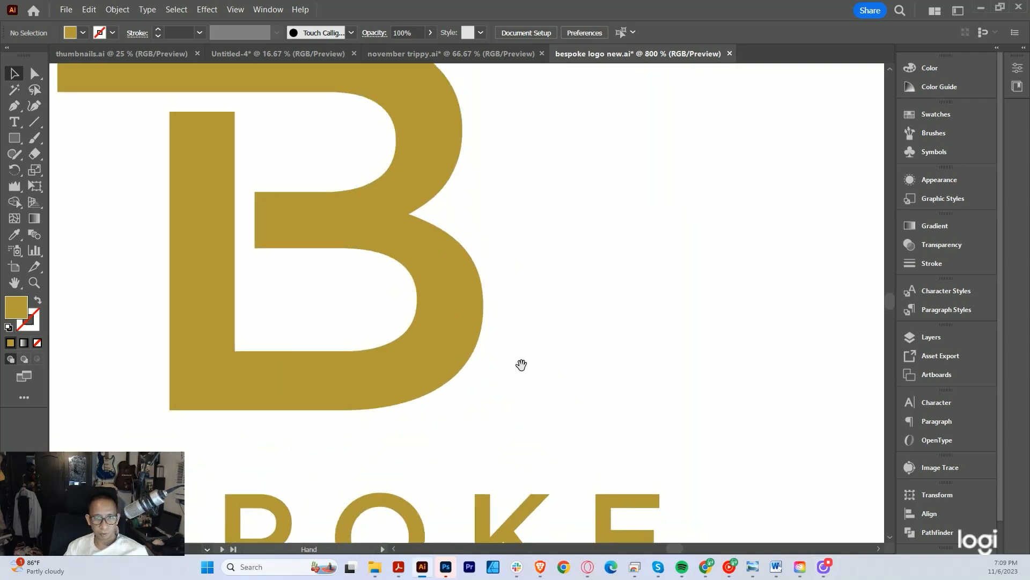
Try to reshape the B's lower bowl by pulling its anchor points outward
{"action": "key", "text": "a"}
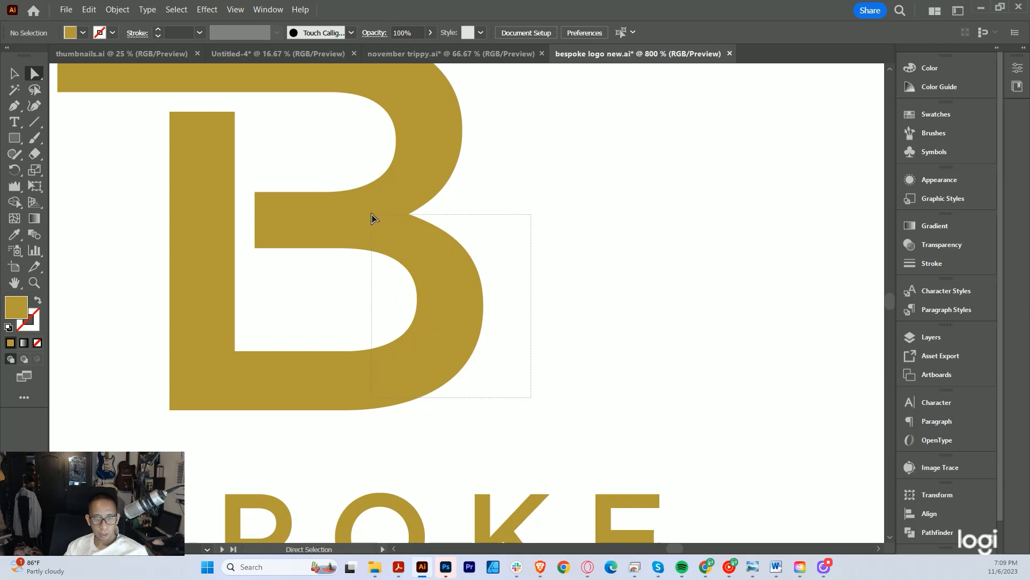
{"action": "left_click_drag", "start_coordinate": [374, 217], "coordinate": [373, 219]}
{"action": "left_click_drag", "start_coordinate": [460, 264], "coordinate": [498, 322]}
{"action": "key", "text": "ctrl+z"}
Widen the B's lower bowl by selecting its curve anchors and nudging them outward past the upper bowl
{"action": "left_click_drag", "start_coordinate": [526, 412], "coordinate": [264, 213]}
{"action": "key", "text": "Right"}
{"action": "key", "text": "Right"}
{"action": "key", "text": "Right"}
{"action": "key", "text": "Right"}
{"action": "key", "text": "Right"}
{"action": "key", "text": "Right"}
{"action": "key", "text": "Right"}
{"action": "key", "text": "Right"}
{"action": "key", "text": "Right"}
{"action": "key", "text": "Left"}
Try to smooth the notch between the B's bowls with a gold patch drawn with the Pen tool
{"action": "left_click", "coordinate": [553, 284]}
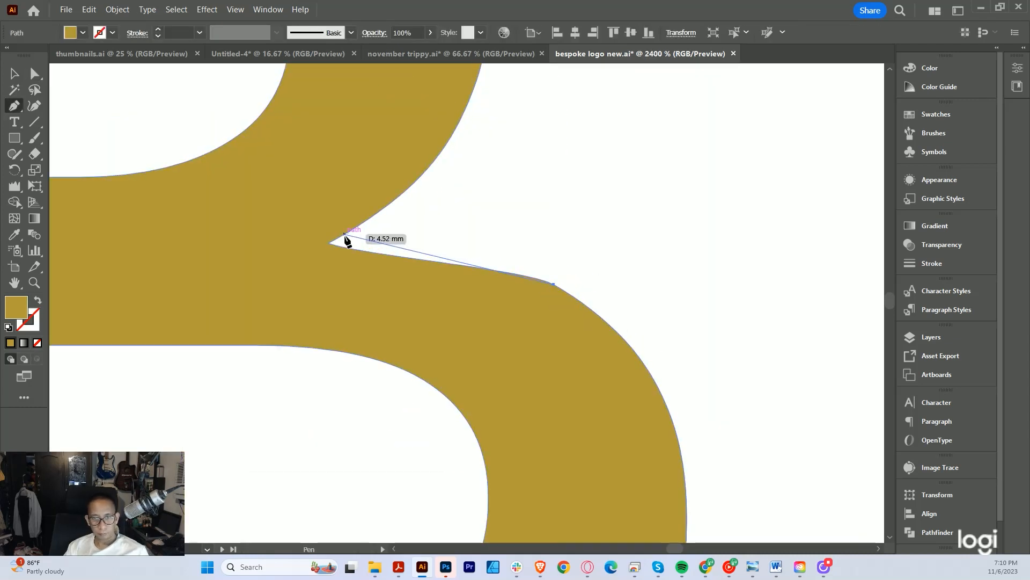
{"action": "left_click_drag", "start_coordinate": [333, 232], "coordinate": [235, 227]}
{"action": "left_click_drag", "start_coordinate": [321, 274], "coordinate": [415, 274]}
{"action": "left_click", "coordinate": [553, 283]}
{"action": "key", "text": "v"}
{"action": "left_click", "coordinate": [650, 285]}
{"action": "scroll", "coordinate": [650, 285], "scroll_direction": "down", "scroll_amount": 5}
Undo the gold patch at the notch and the last nudges of the lower bowl
{"action": "key", "text": "ctrl+z"}
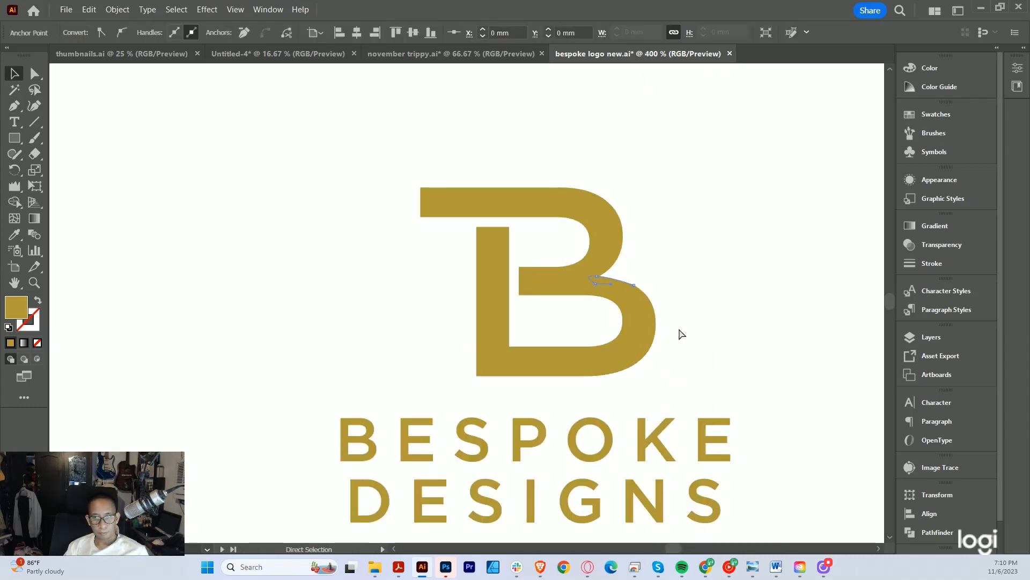
{"action": "key", "text": "ctrl+z"}
{"action": "key", "text": "ctrl+z"}
{"action": "key", "text": "ctrl+z"}
{"action": "key", "text": "ctrl+z"}
{"action": "key", "text": "ctrl+z"}
{"action": "key", "text": "ctrl+z"}
{"action": "key", "text": "ctrl+z"}
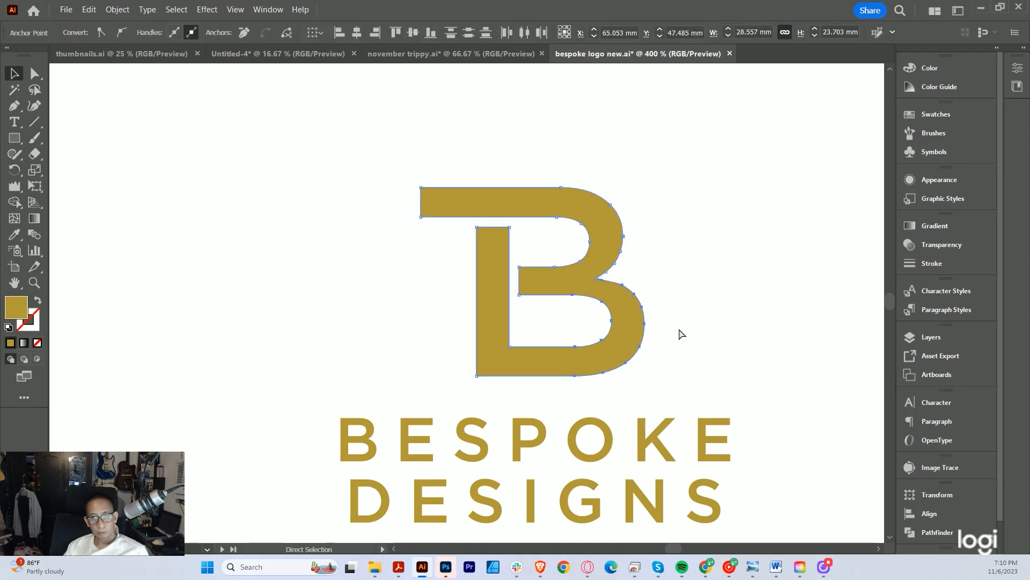
Duplicate the complete logo, B monogram and lettering, onto the empty artboard beside it
{"action": "left_click", "coordinate": [668, 333]}
{"action": "scroll", "coordinate": [669, 333], "scroll_direction": "down", "scroll_amount": 4}
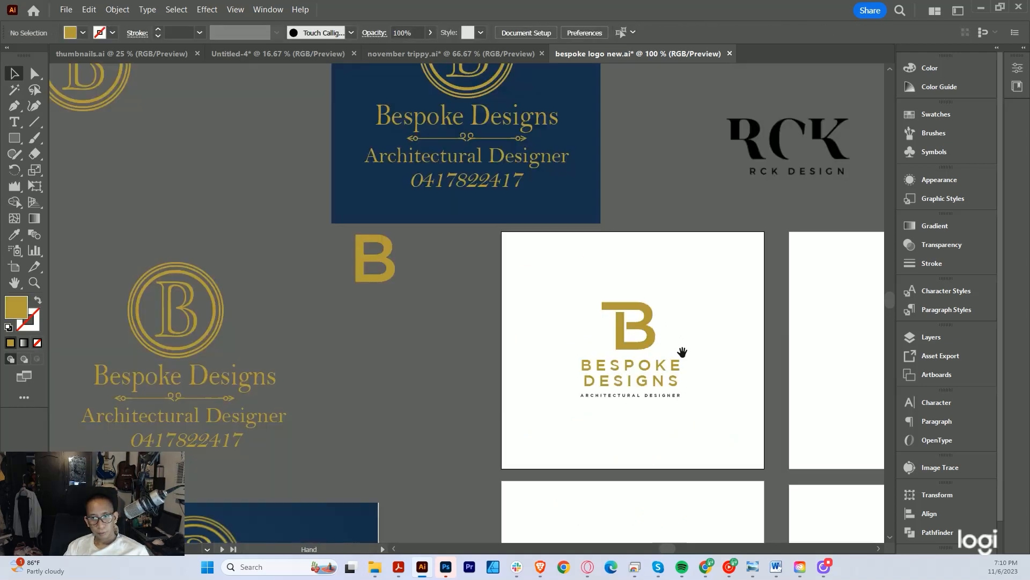
{"action": "left_click_drag", "start_coordinate": [681, 352], "coordinate": [569, 336]}
{"action": "left_click_drag", "start_coordinate": [585, 381], "coordinate": [446, 278]}
{"action": "left_click_drag", "start_coordinate": [512, 295], "coordinate": [568, 372]}
{"action": "scroll", "coordinate": [344, 295], "scroll_direction": "right", "scroll_amount": 1}
{"action": "scroll", "coordinate": [575, 375], "scroll_direction": "up", "scroll_amount": 1}
{"action": "left_click", "coordinate": [645, 380]}
{"action": "scroll", "coordinate": [645, 381], "scroll_direction": "down", "scroll_amount": 1}
{"action": "left_click_drag", "start_coordinate": [646, 381], "coordinate": [590, 328]}
{"action": "scroll", "coordinate": [591, 330], "scroll_direction": "down", "scroll_amount": 2}
{"action": "scroll", "coordinate": [691, 327], "scroll_direction": "up", "scroll_amount": 4}
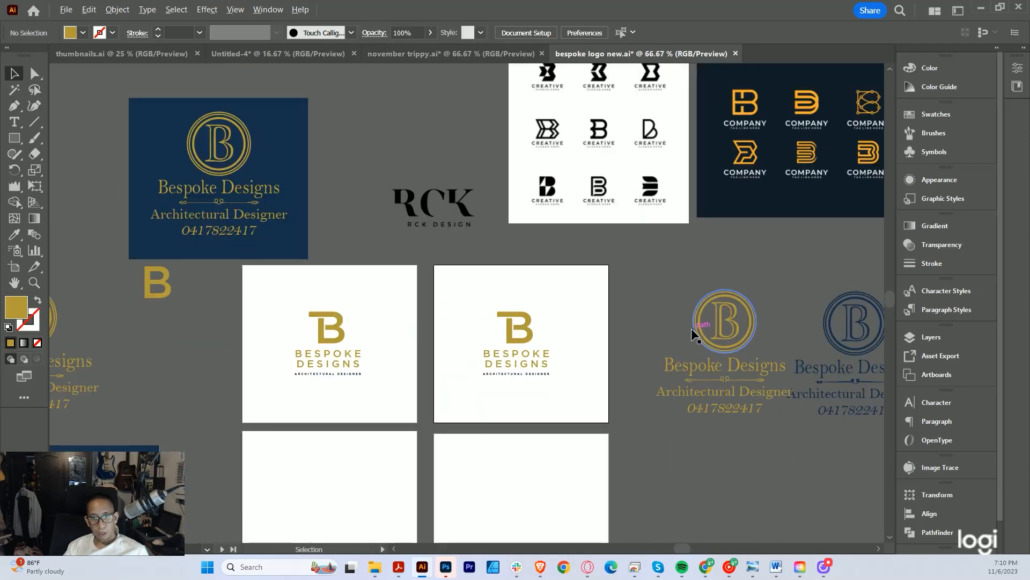
Convert the duplicated B monogram from a solid gold fill to a gold outline with a 3 pt stroke
{"action": "scroll", "coordinate": [497, 322], "scroll_direction": "left", "scroll_amount": 2}
{"action": "scroll", "coordinate": [398, 317], "scroll_direction": "up", "scroll_amount": 4}
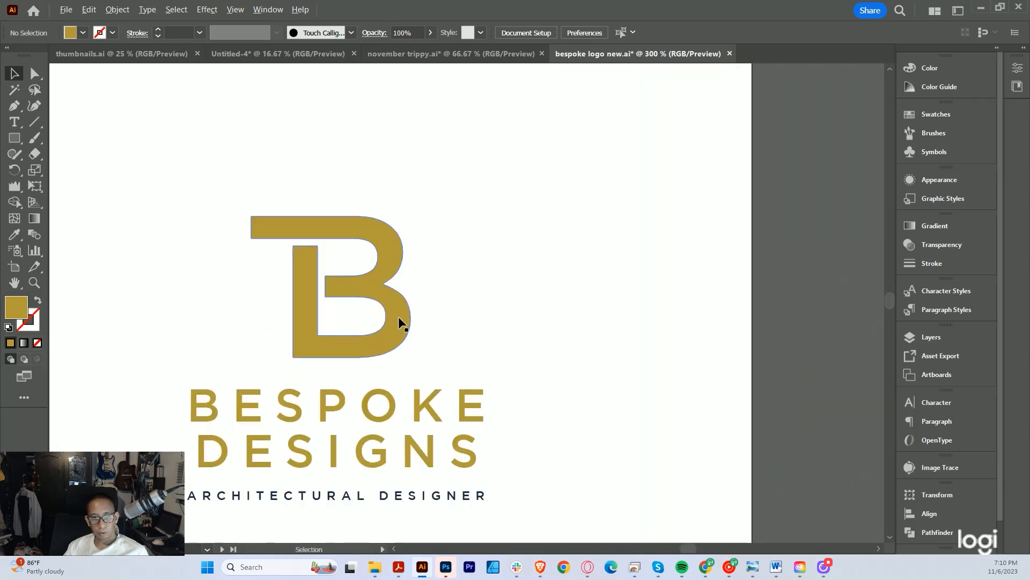
{"action": "left_click", "coordinate": [395, 302]}
{"action": "scroll", "coordinate": [381, 291], "scroll_direction": "left", "scroll_amount": 2}
{"action": "key", "text": "shift+x"}
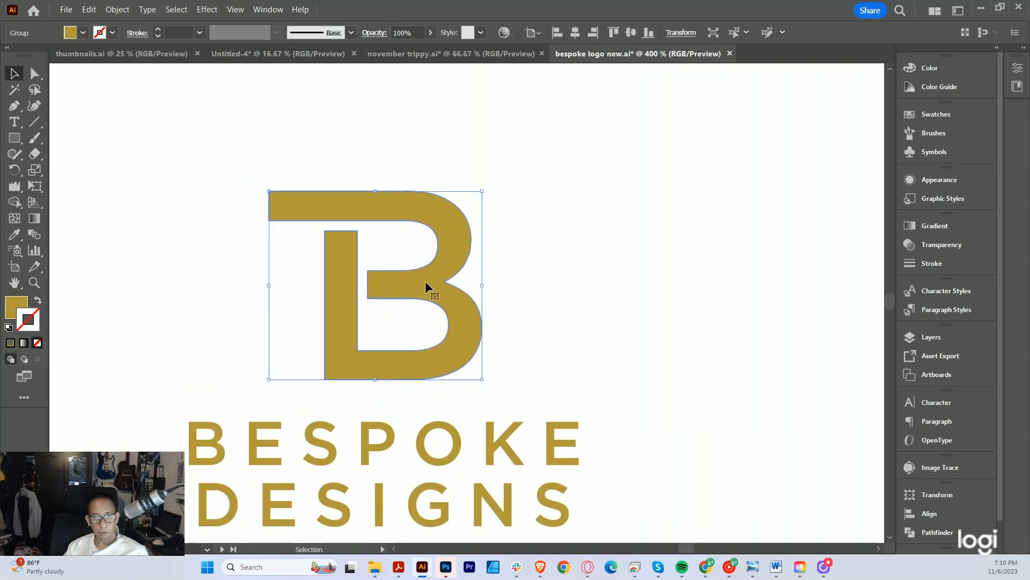
{"action": "left_click", "coordinate": [157, 31]}
{"action": "left_click", "coordinate": [157, 30]}
{"action": "left_click", "coordinate": [157, 30]}
{"action": "left_click", "coordinate": [314, 172]}
Select the top anchors of the outlined B's stem and nudge them down to widen the gap below the top bar
{"action": "scroll", "coordinate": [322, 185], "scroll_direction": "up", "scroll_amount": 2}
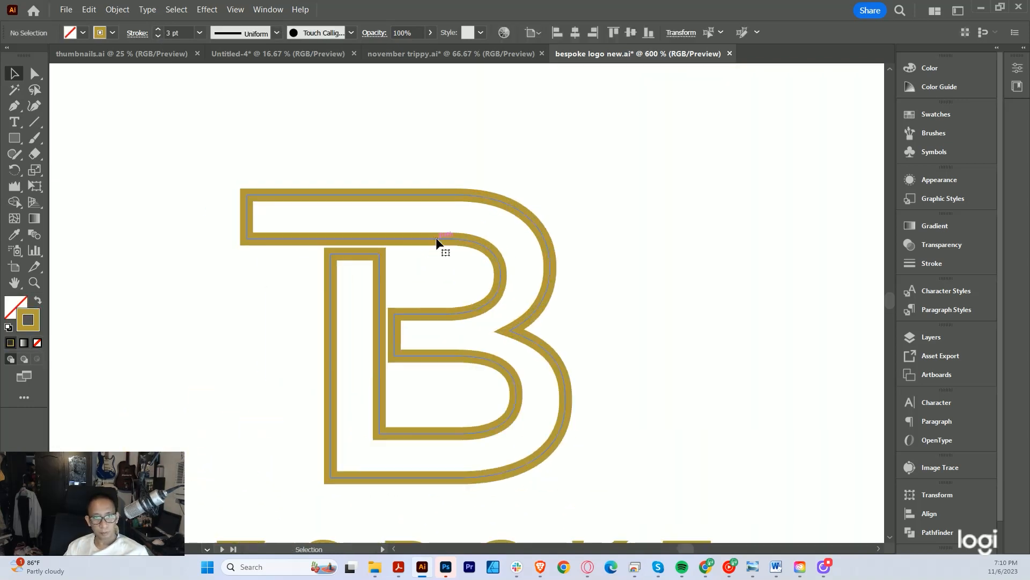
{"action": "key", "text": "a"}
{"action": "left_click_drag", "start_coordinate": [412, 262], "coordinate": [290, 241]}
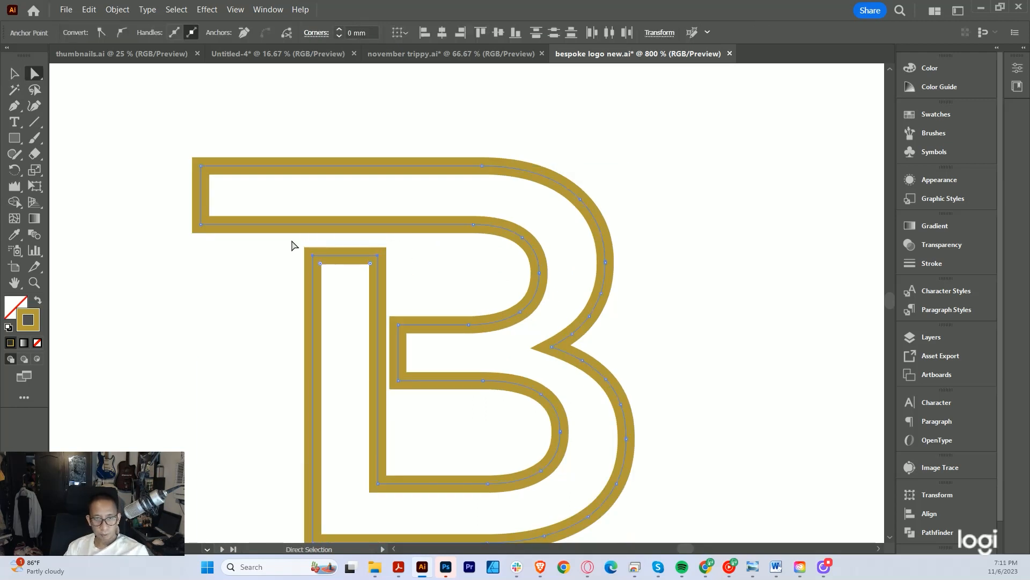
{"action": "key", "text": "Down"}
{"action": "key", "text": "Down"}
Nudge the end anchors of the B's middle bar rightward to widen the gap beside the stem
{"action": "left_click", "coordinate": [394, 306]}
{"action": "left_click_drag", "start_coordinate": [409, 403], "coordinate": [409, 402]}
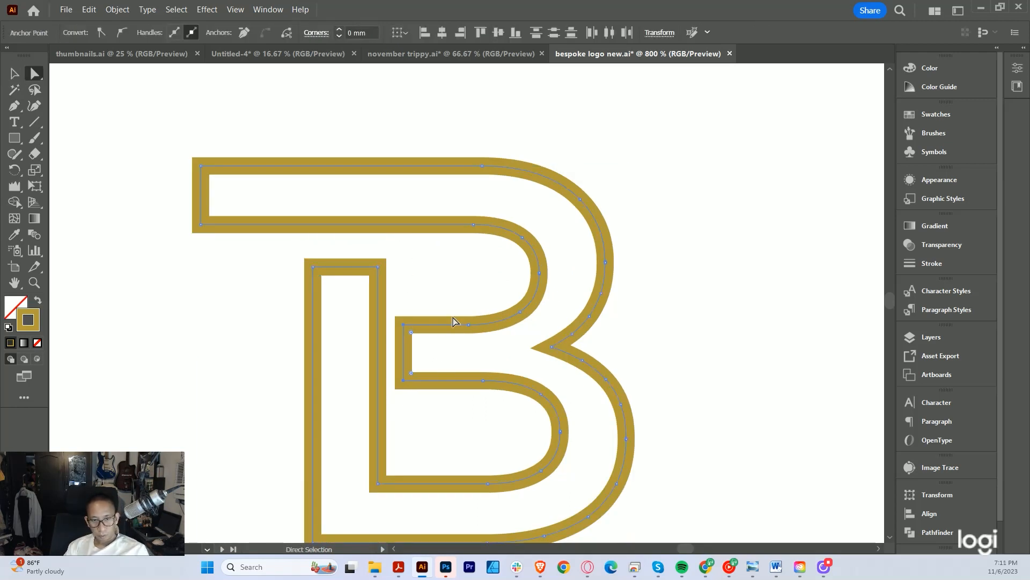
{"action": "key", "text": "Right"}
{"action": "left_click", "coordinate": [451, 302]}
{"action": "scroll", "coordinate": [556, 354], "scroll_direction": "down", "scroll_amount": 6}
{"action": "scroll", "coordinate": [568, 370], "scroll_direction": "up", "scroll_amount": 3}
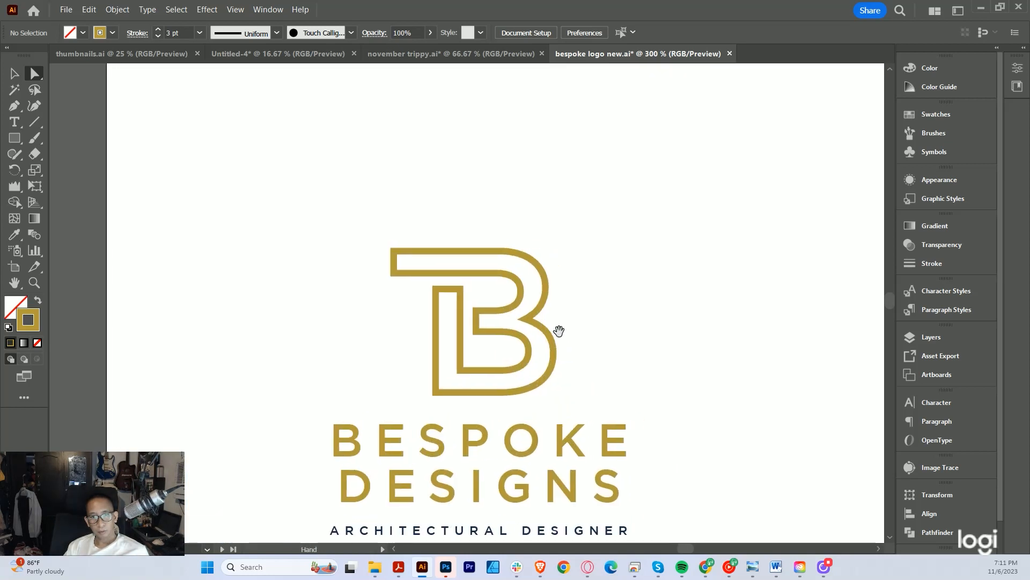
Try thickening the left sides of the outlined B's stem and top bar with solid gold rectangles
{"action": "scroll", "coordinate": [424, 307], "scroll_direction": "up", "scroll_amount": 3}
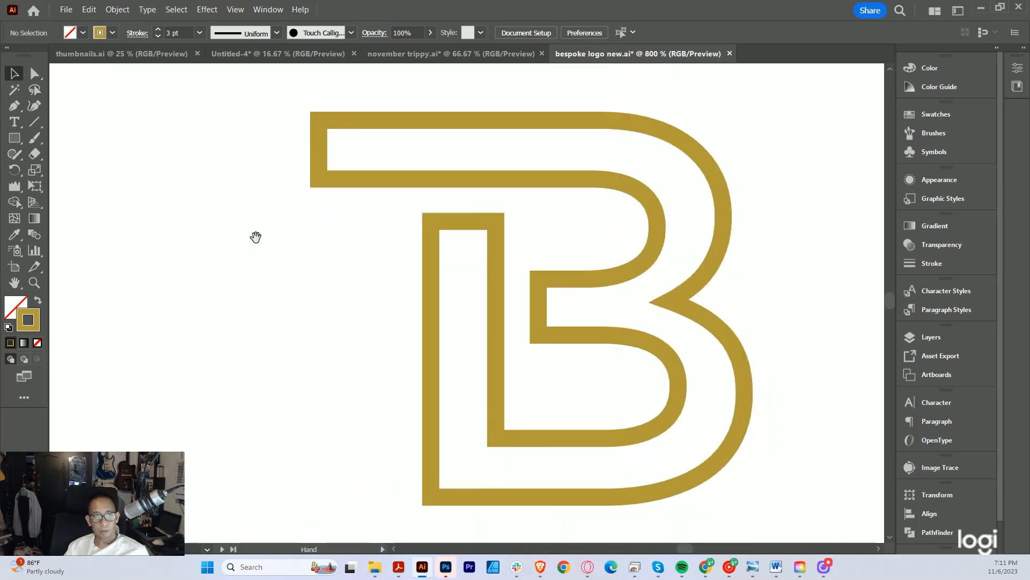
{"action": "scroll", "coordinate": [364, 213], "scroll_direction": "up", "scroll_amount": 1}
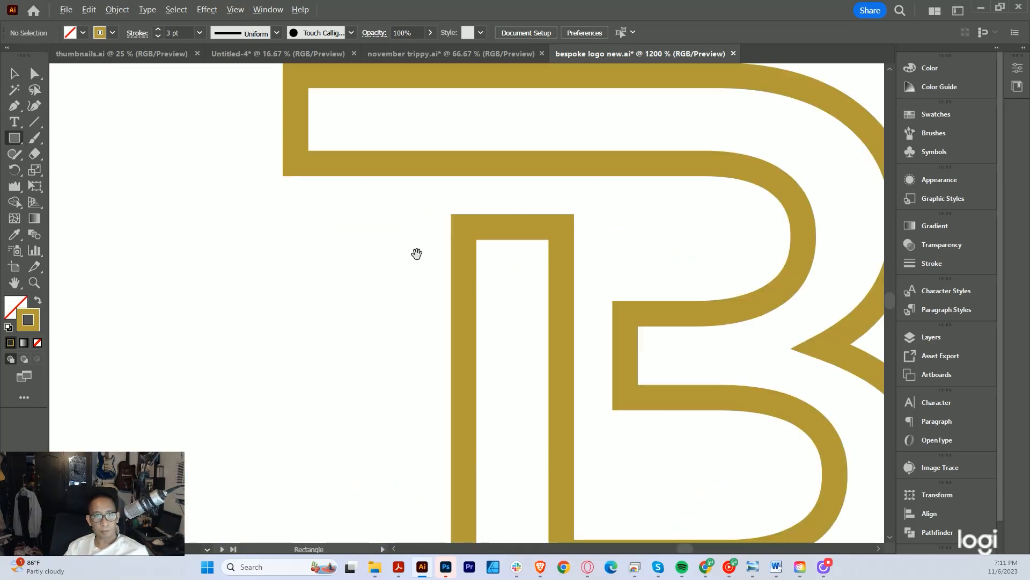
{"action": "mouse_move", "coordinate": [417, 252]}
{"action": "left_mouse_down"}
{"action": "mouse_move", "coordinate": [396, 165]}
{"action": "mouse_move", "coordinate": [414, 451]}
{"action": "mouse_move", "coordinate": [372, 272]}
{"action": "left_mouse_up"}
{"action": "scroll", "coordinate": [381, 172], "scroll_direction": "down", "scroll_amount": 1}
{"action": "key", "text": "shift+x"}
{"action": "key", "text": "v"}
{"action": "scroll", "coordinate": [413, 177], "scroll_direction": "up", "scroll_amount": 1}
{"action": "left_click_drag", "start_coordinate": [362, 375], "coordinate": [362, 387]}
{"action": "scroll", "coordinate": [384, 418], "scroll_direction": "down", "scroll_amount": 2}
{"action": "scroll", "coordinate": [375, 207], "scroll_direction": "up", "scroll_amount": 2}
{"action": "left_click_drag", "start_coordinate": [375, 207], "coordinate": [424, 349]}
{"action": "scroll", "coordinate": [424, 349], "scroll_direction": "down", "scroll_amount": 8}
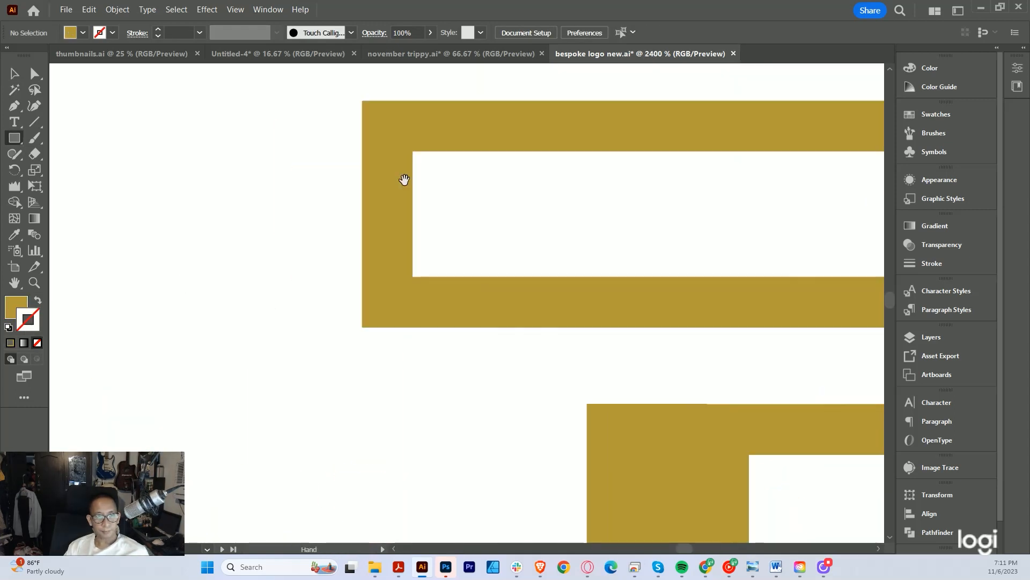
Delete the solid gold rectangles from the left sides of the outlined B
{"action": "key", "text": "ctrl+1"}
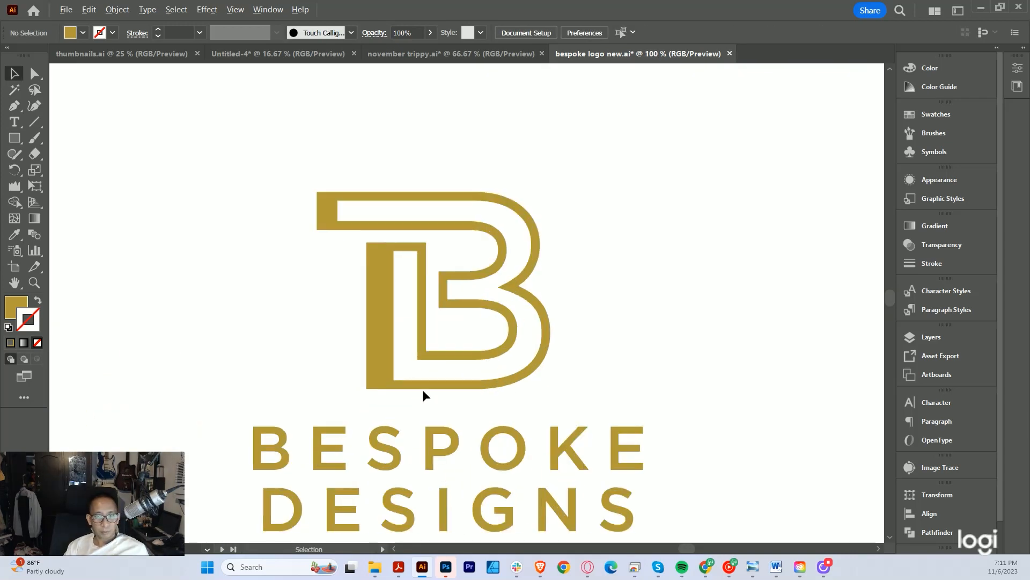
{"action": "left_click", "coordinate": [374, 311]}
{"action": "key", "text": "Delete"}
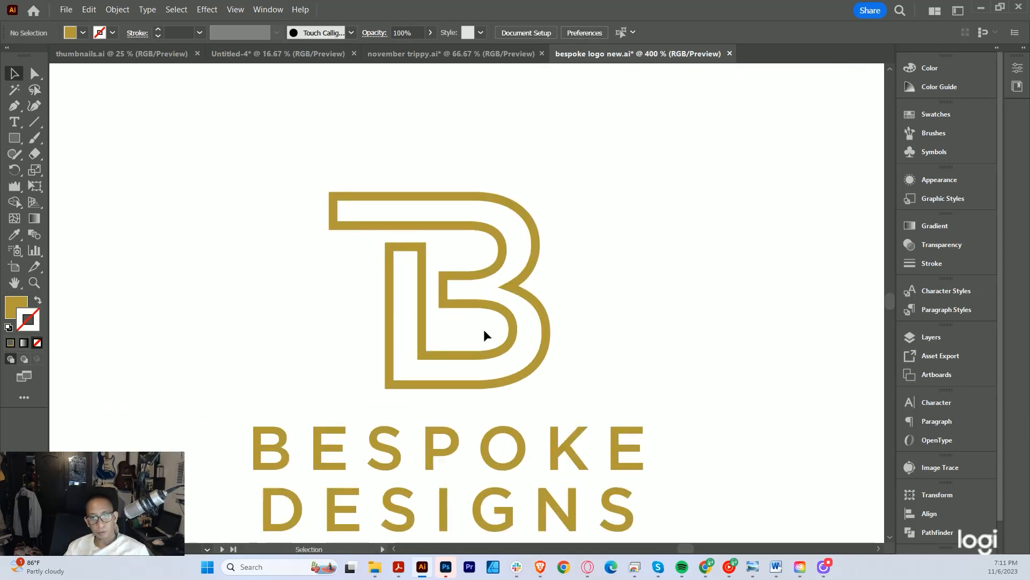
Set the outlined B monogram's stroke weight to 2 pt after trying a thinner line
{"action": "scroll", "coordinate": [502, 358], "scroll_direction": "down", "scroll_amount": 3}
{"action": "scroll", "coordinate": [502, 364], "scroll_direction": "down", "scroll_amount": 3}
{"action": "left_click", "coordinate": [158, 36]}
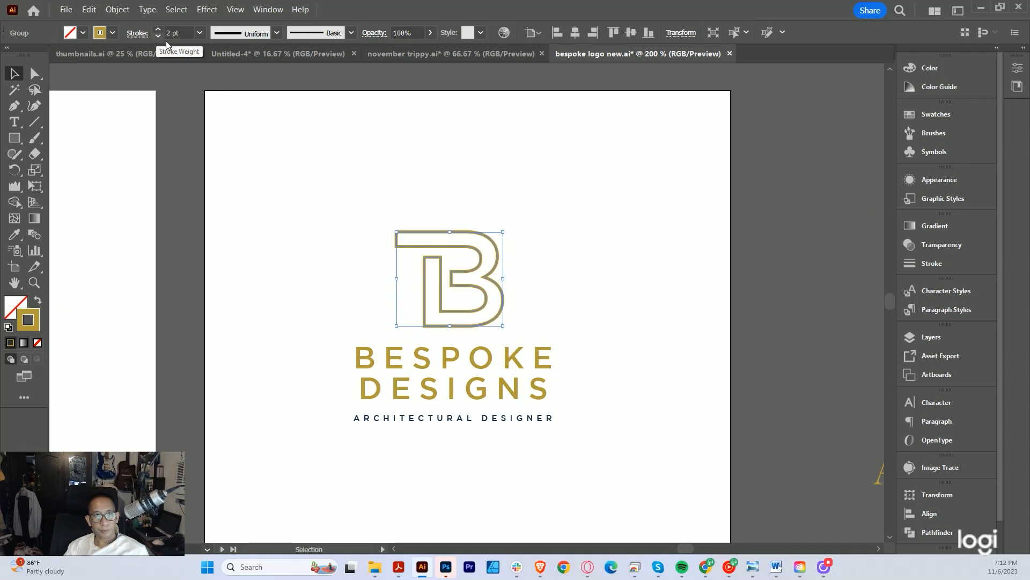
{"action": "left_click", "coordinate": [405, 194]}
{"action": "scroll", "coordinate": [488, 297], "scroll_direction": "up", "scroll_amount": 2}
{"action": "left_click", "coordinate": [505, 270]}
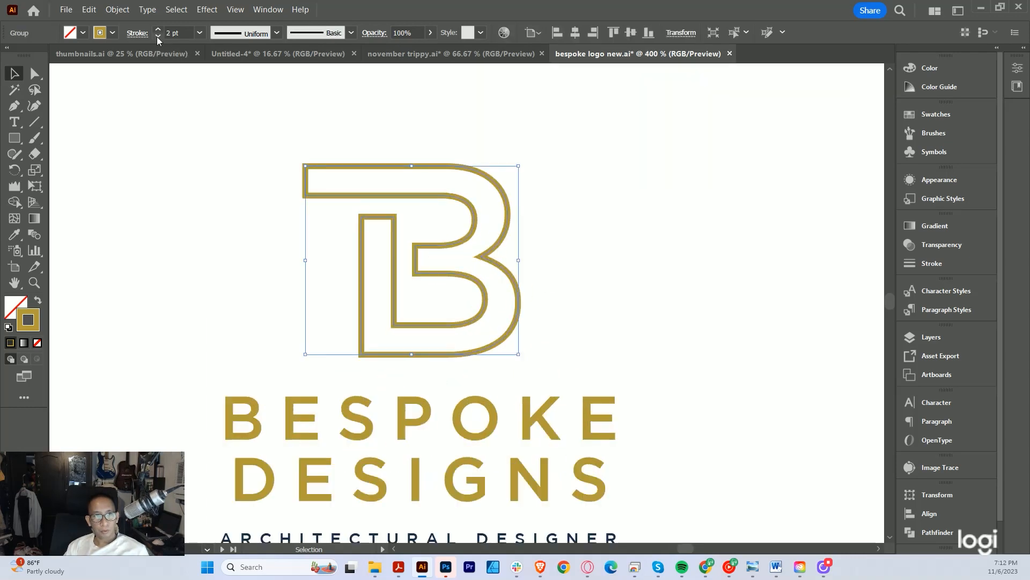
{"action": "left_click", "coordinate": [156, 37]}
{"action": "left_click", "coordinate": [158, 29]}
{"action": "left_click", "coordinate": [574, 285]}
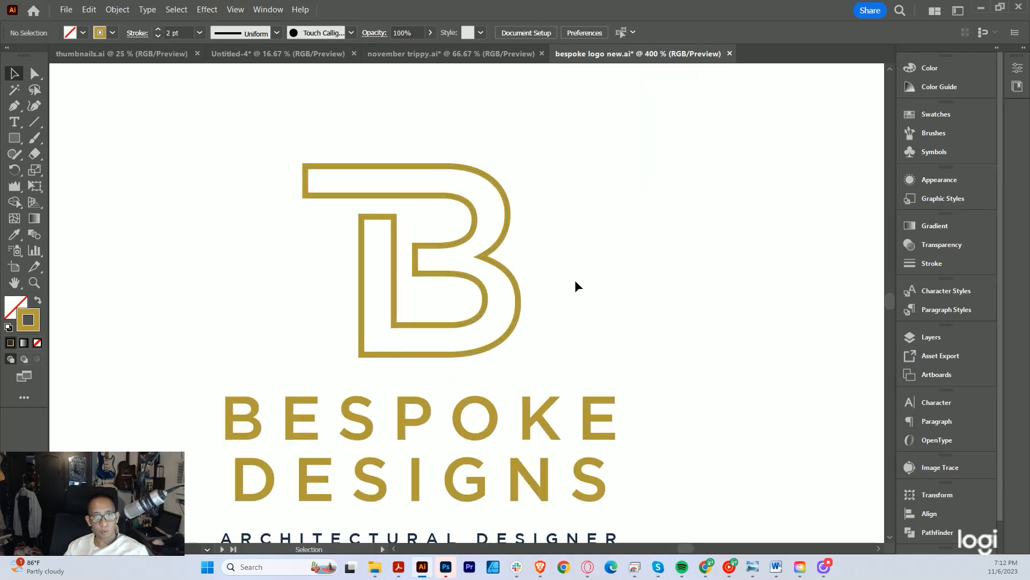
Compare the solid and outlined B logos side by side on their artboards and inspect the solid version up close
{"action": "scroll", "coordinate": [583, 311], "scroll_direction": "down", "scroll_amount": 4}
{"action": "scroll", "coordinate": [610, 357], "scroll_direction": "up", "scroll_amount": 1}
{"action": "scroll", "coordinate": [609, 357], "scroll_direction": "down", "scroll_amount": 4}
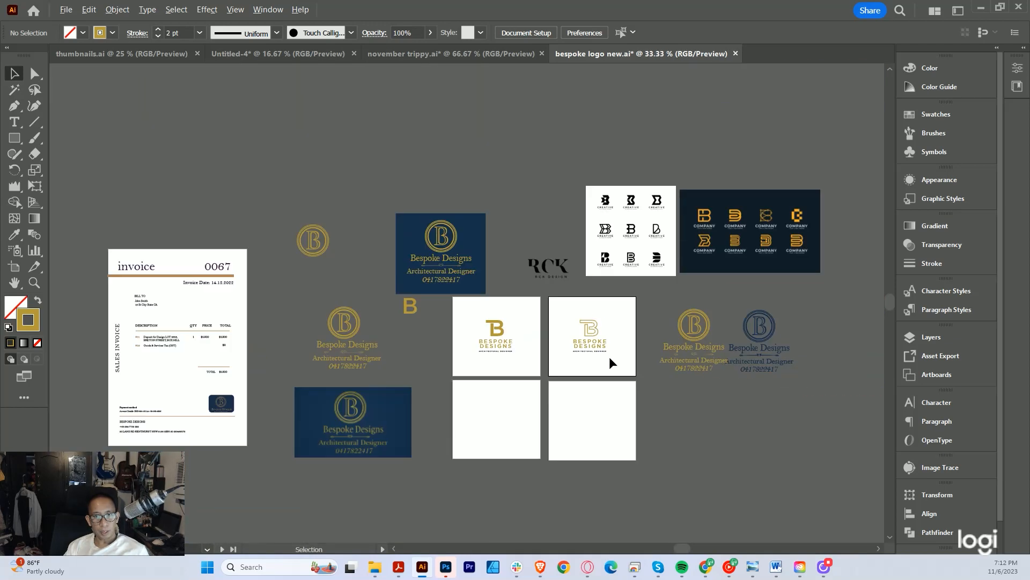
{"action": "scroll", "coordinate": [601, 365], "scroll_direction": "up", "scroll_amount": 1}
{"action": "scroll", "coordinate": [523, 334], "scroll_direction": "up", "scroll_amount": 2}
{"action": "left_click_drag", "start_coordinate": [517, 294], "coordinate": [318, 277]}
{"action": "left_click_drag", "start_coordinate": [431, 234], "coordinate": [441, 283]}
{"action": "left_click_drag", "start_coordinate": [480, 194], "coordinate": [487, 231]}
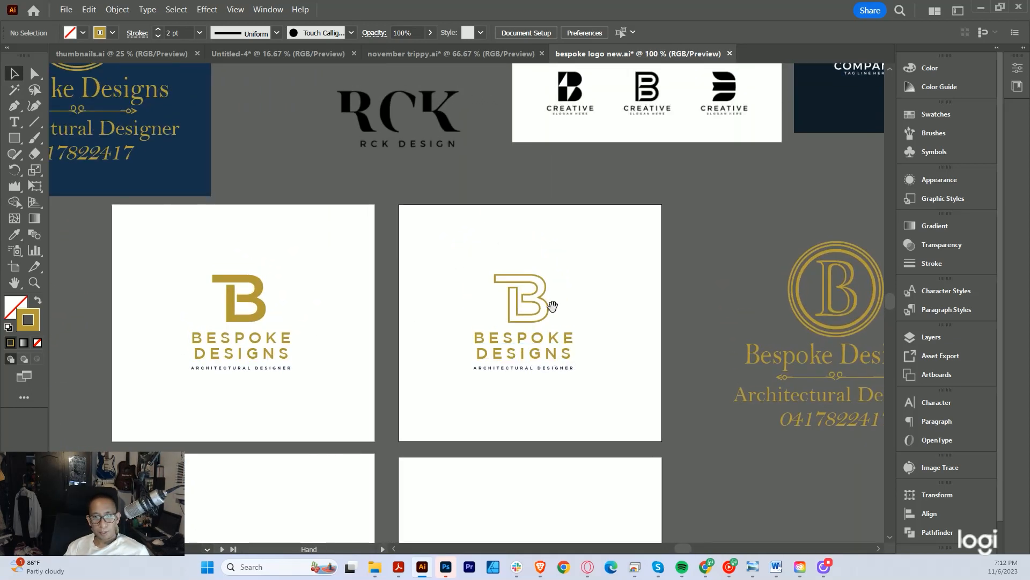
{"action": "left_click_drag", "start_coordinate": [599, 335], "coordinate": [519, 292]}
{"action": "left_click_drag", "start_coordinate": [375, 225], "coordinate": [600, 299]}
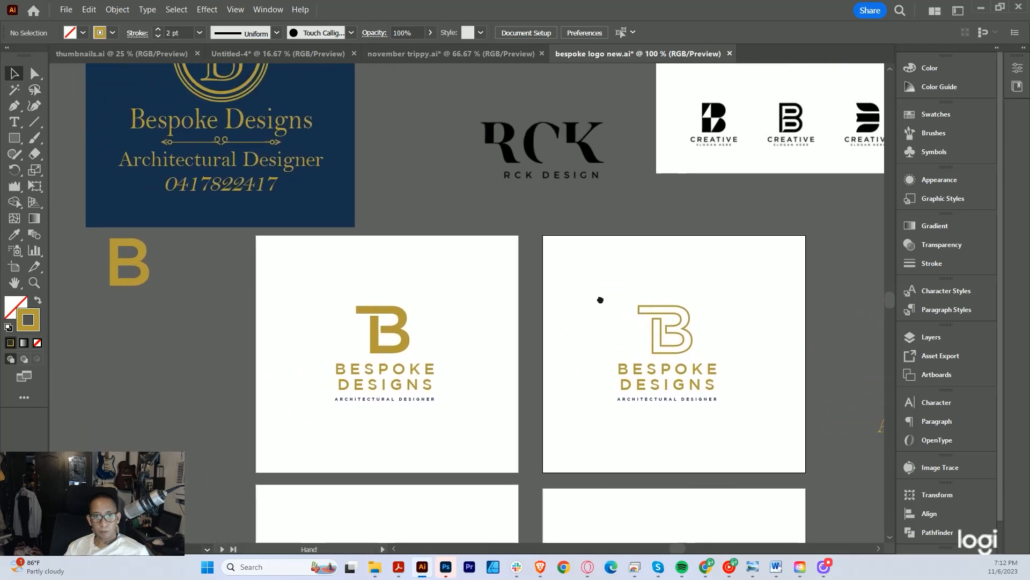
{"action": "scroll", "coordinate": [389, 341], "scroll_direction": "up", "scroll_amount": 6}
{"action": "left_click_drag", "start_coordinate": [442, 359], "coordinate": [403, 319]}
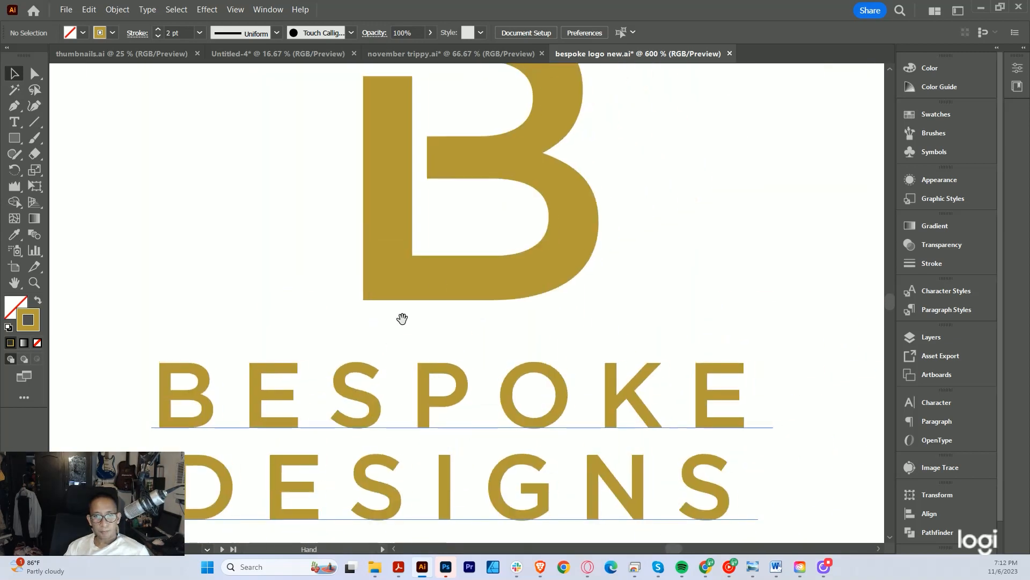
{"action": "left_click", "coordinate": [341, 398]}
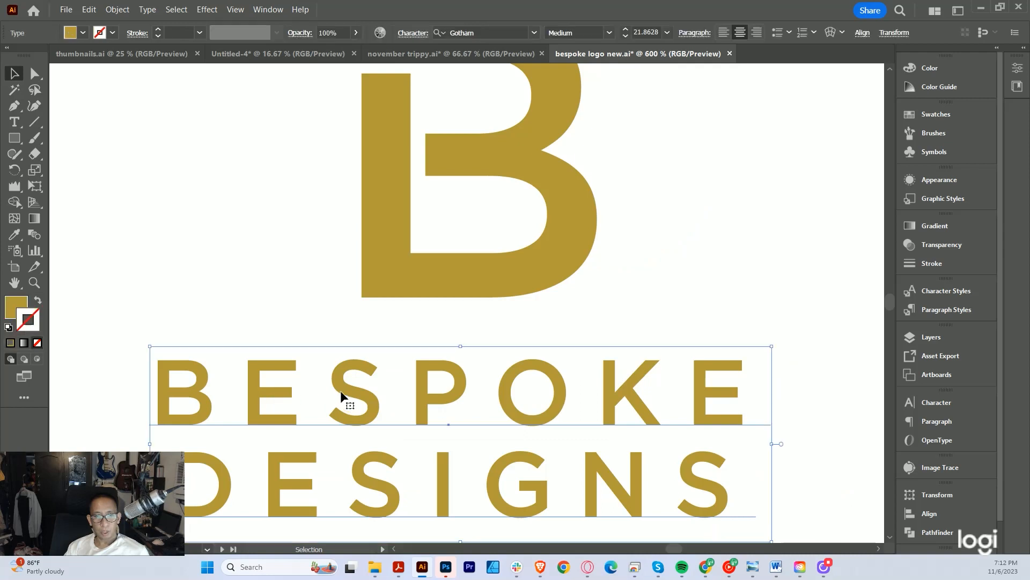
Examine the letterforms and proportions of the RCK Design reference logo above the artboards
{"action": "scroll", "coordinate": [431, 313], "scroll_direction": "down", "scroll_amount": 10}
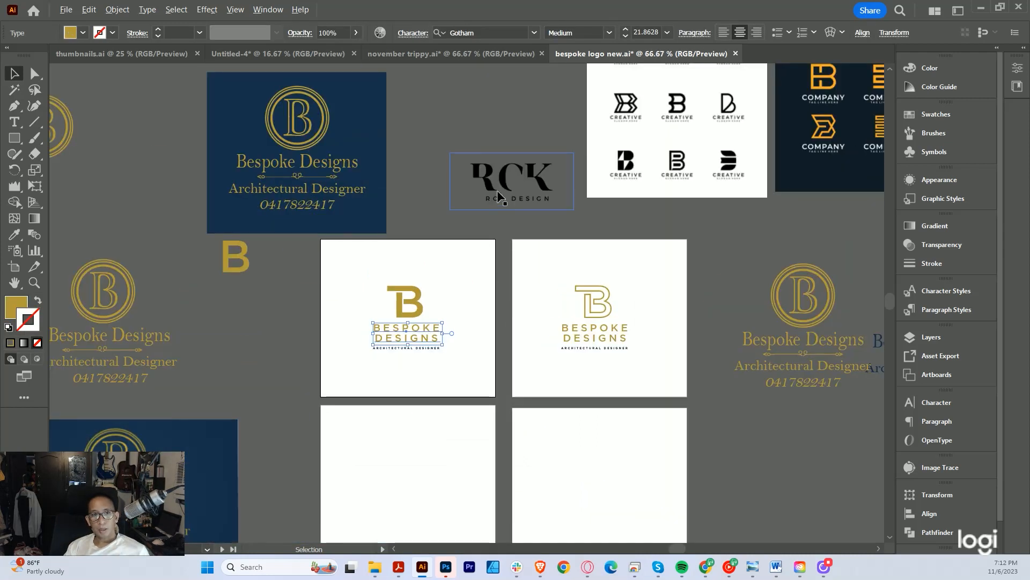
{"action": "scroll", "coordinate": [497, 189], "scroll_direction": "up", "scroll_amount": 4}
{"action": "scroll", "coordinate": [470, 140], "scroll_direction": "up", "scroll_amount": 5}
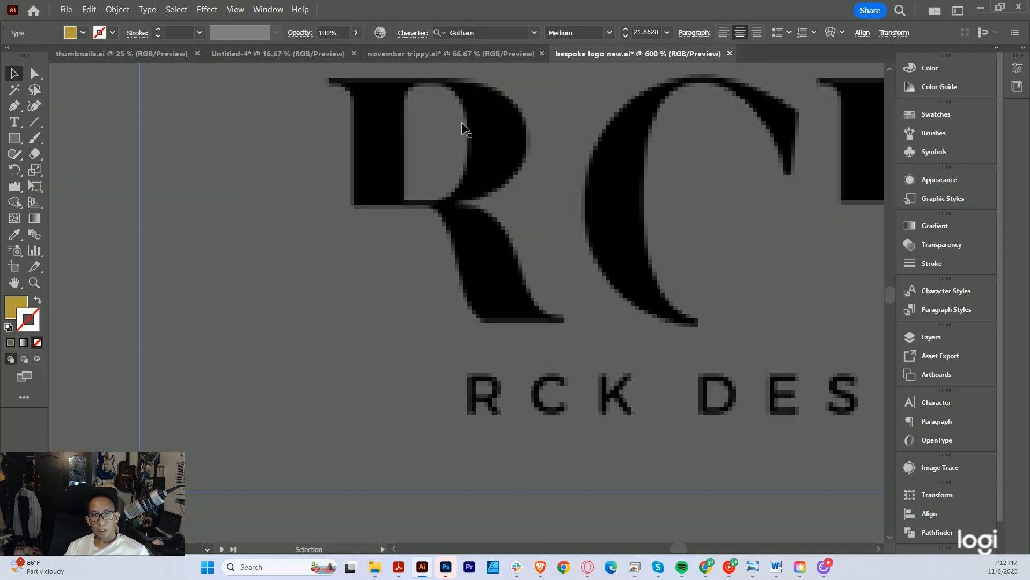
{"action": "left_click", "coordinate": [504, 156]}
{"action": "scroll", "coordinate": [505, 167], "scroll_direction": "down", "scroll_amount": 8}
{"action": "scroll", "coordinate": [505, 178], "scroll_direction": "up", "scroll_amount": 2}
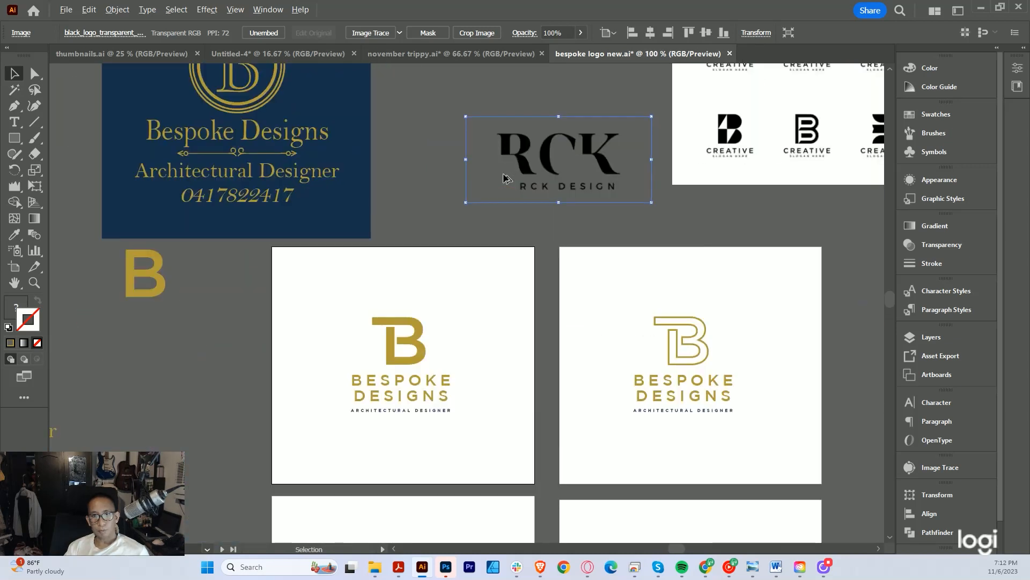
{"action": "scroll", "coordinate": [505, 179], "scroll_direction": "up", "scroll_amount": 1}
{"action": "scroll", "coordinate": [519, 152], "scroll_direction": "up", "scroll_amount": 2}
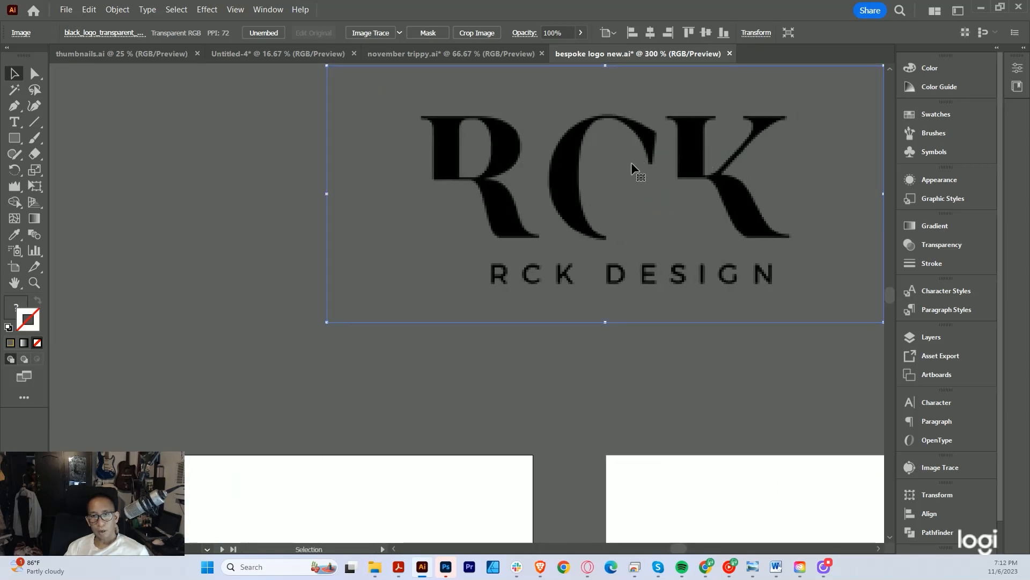
{"action": "scroll", "coordinate": [631, 162], "scroll_direction": "up", "scroll_amount": 1}
{"action": "scroll", "coordinate": [639, 166], "scroll_direction": "down", "scroll_amount": 5}
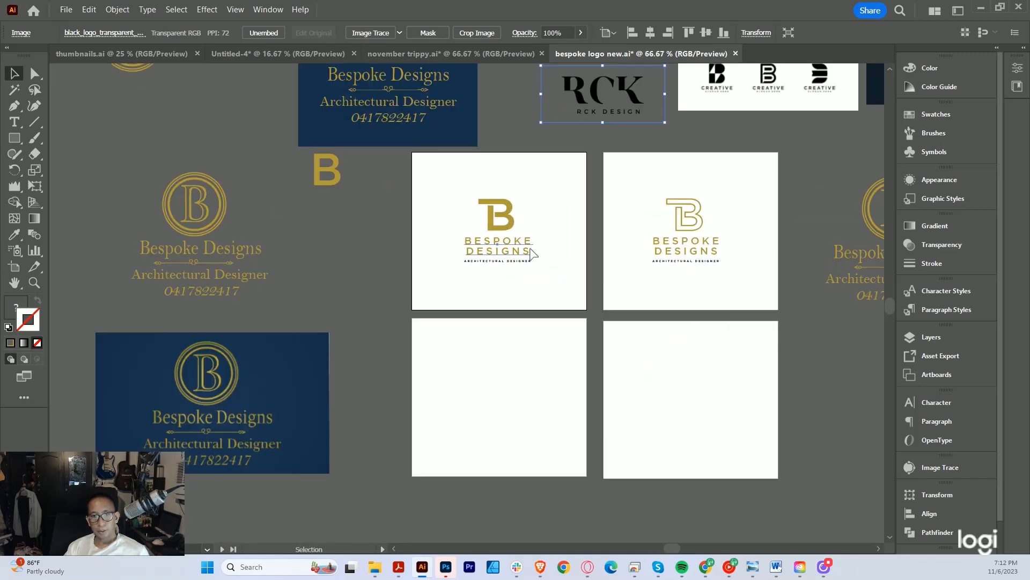
Duplicate the BESPOKE DESIGNS lettering onto the empty artboard below the solid B logo
{"action": "left_click", "coordinate": [528, 252]}
{"action": "left_click_drag", "start_coordinate": [526, 252], "coordinate": [462, 427]}
{"action": "left_click", "coordinate": [234, 10]}
{"action": "left_click", "coordinate": [312, 368]}
{"action": "scroll", "coordinate": [463, 377], "scroll_direction": "up", "scroll_amount": 3}
{"action": "scroll", "coordinate": [338, 109], "scroll_direction": "down", "scroll_amount": 1}
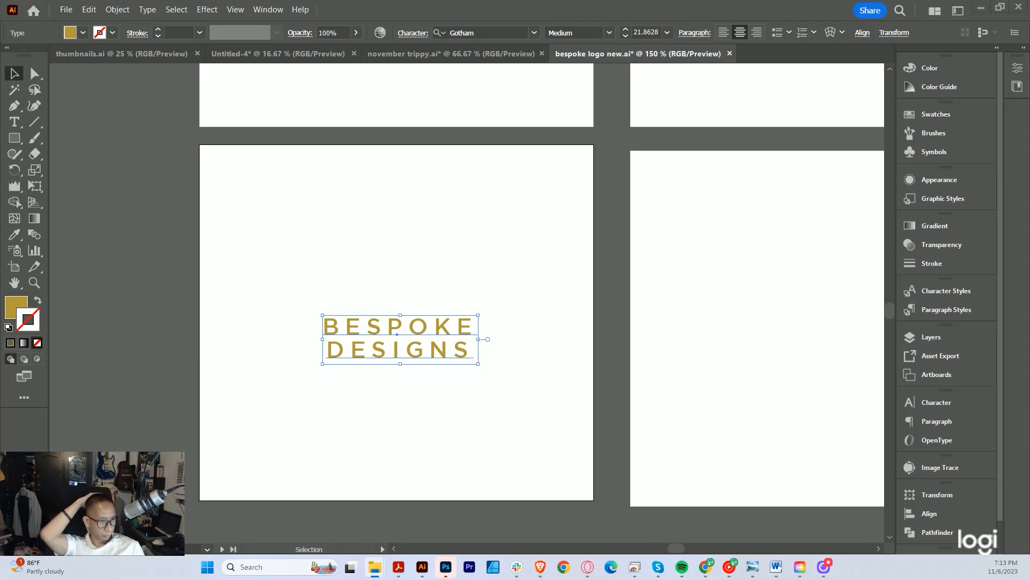
Open FONTS LIST.ai and select the Regattia sample in its serif list
{"action": "key", "text": "ctrl+alt+n"}
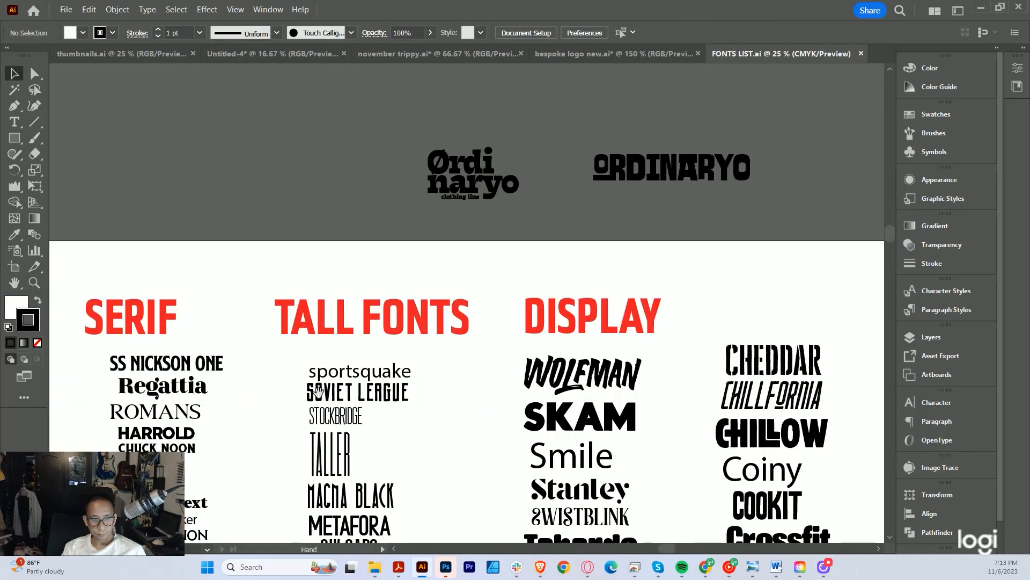
{"action": "scroll", "coordinate": [357, 333], "scroll_direction": "up", "scroll_amount": 5}
{"action": "left_click", "coordinate": [366, 314]}
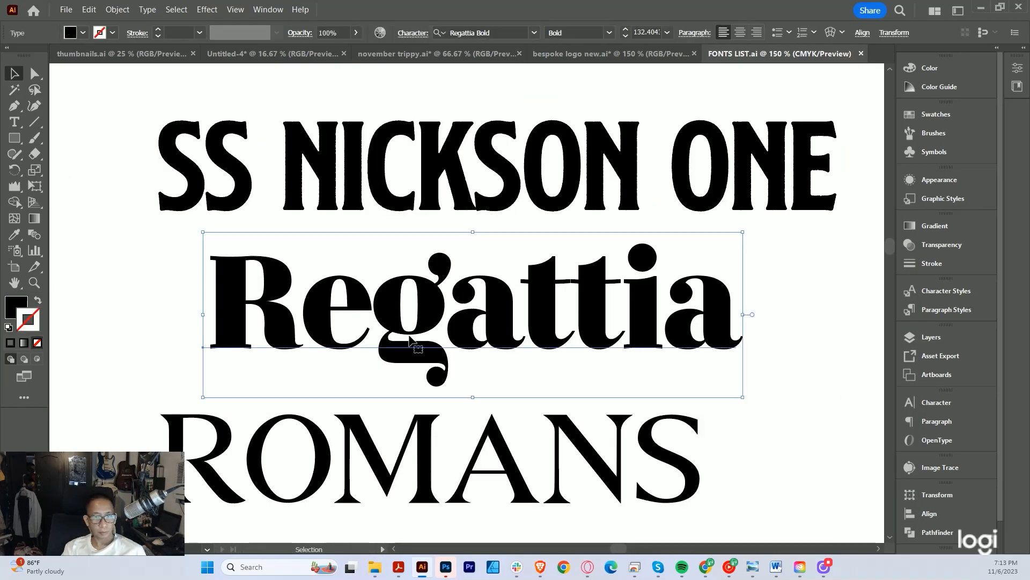
Examine the serif font samples in the list, from Regattia and Romans down to Colus and Blacker Text
{"action": "scroll", "coordinate": [446, 333], "scroll_direction": "down", "scroll_amount": 4}
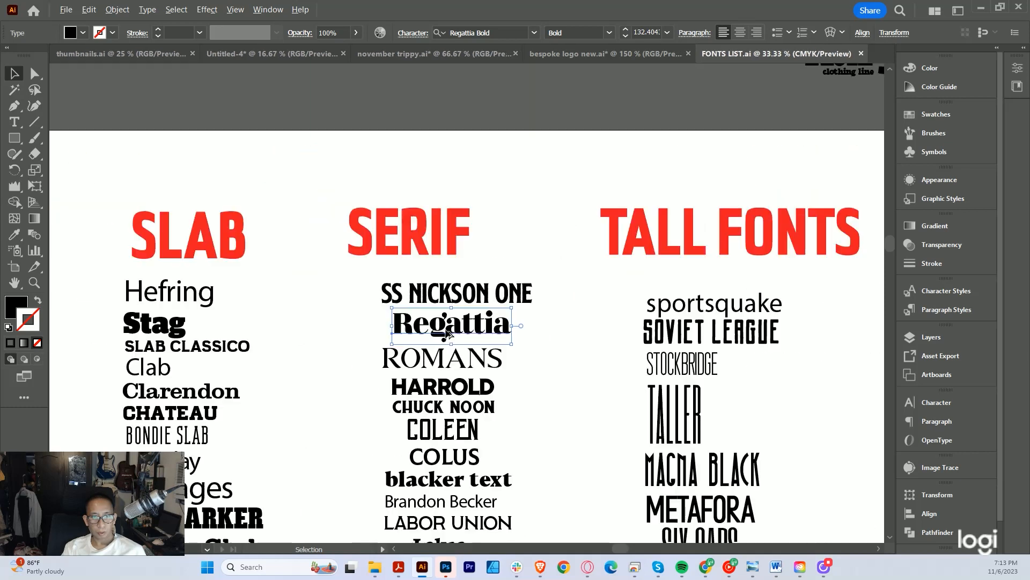
{"action": "left_click_drag", "start_coordinate": [451, 360], "coordinate": [497, 296]}
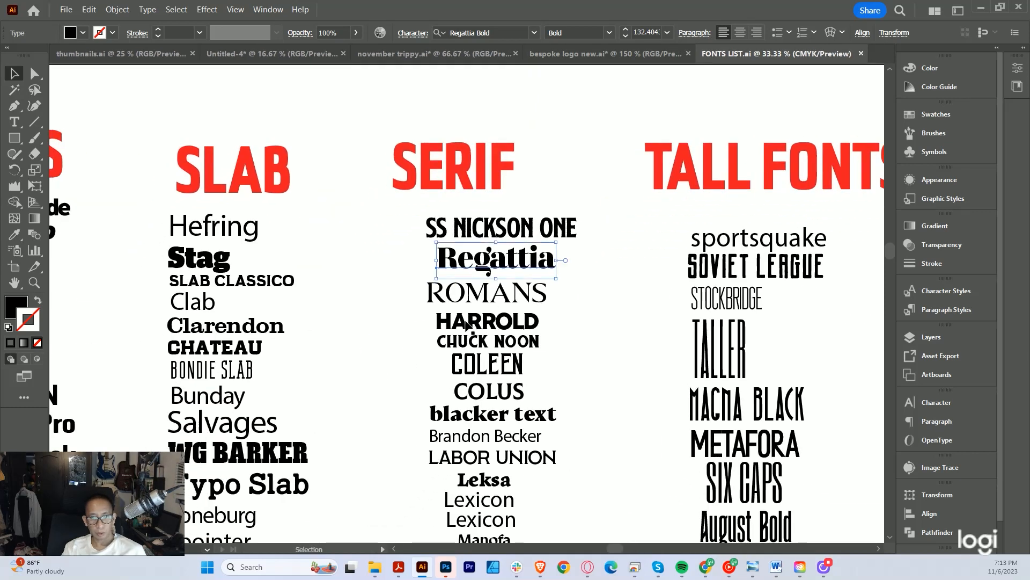
{"action": "scroll", "coordinate": [461, 425], "scroll_direction": "up", "scroll_amount": 6}
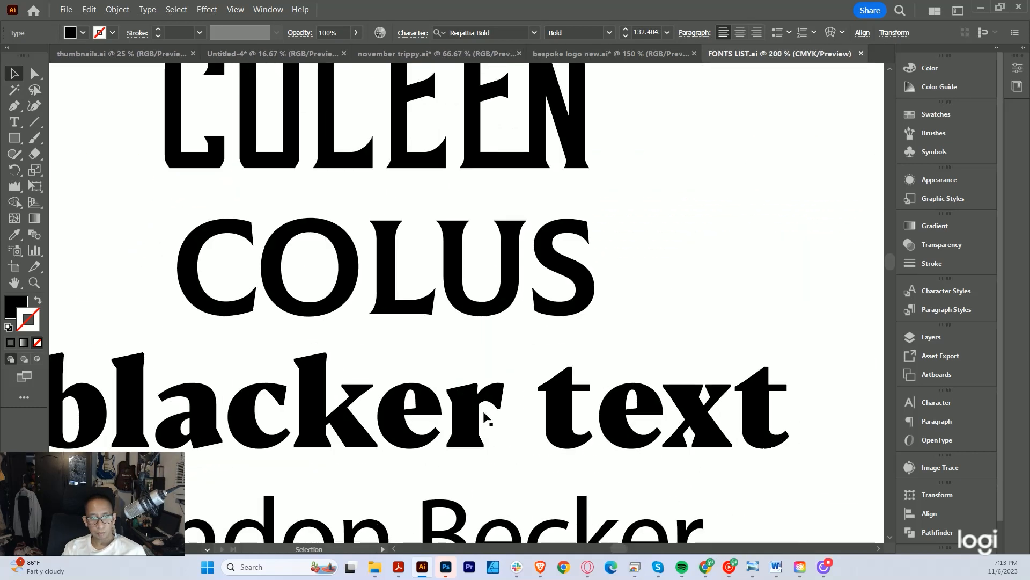
{"action": "scroll", "coordinate": [485, 416], "scroll_direction": "down", "scroll_amount": 6}
{"action": "scroll", "coordinate": [561, 285], "scroll_direction": "up", "scroll_amount": 5}
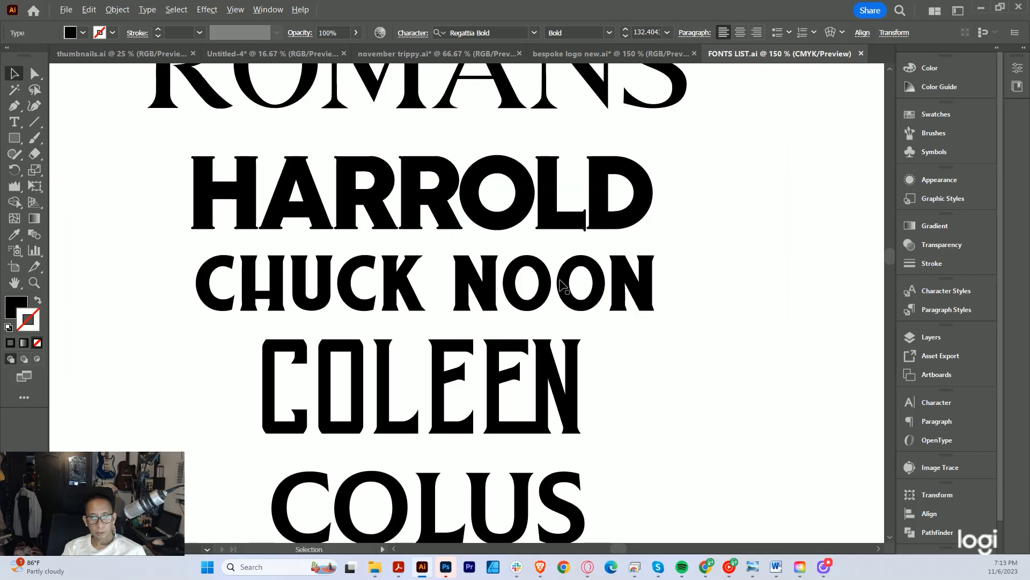
{"action": "scroll", "coordinate": [561, 285], "scroll_direction": "down", "scroll_amount": 4}
{"action": "scroll", "coordinate": [537, 418], "scroll_direction": "up", "scroll_amount": 4}
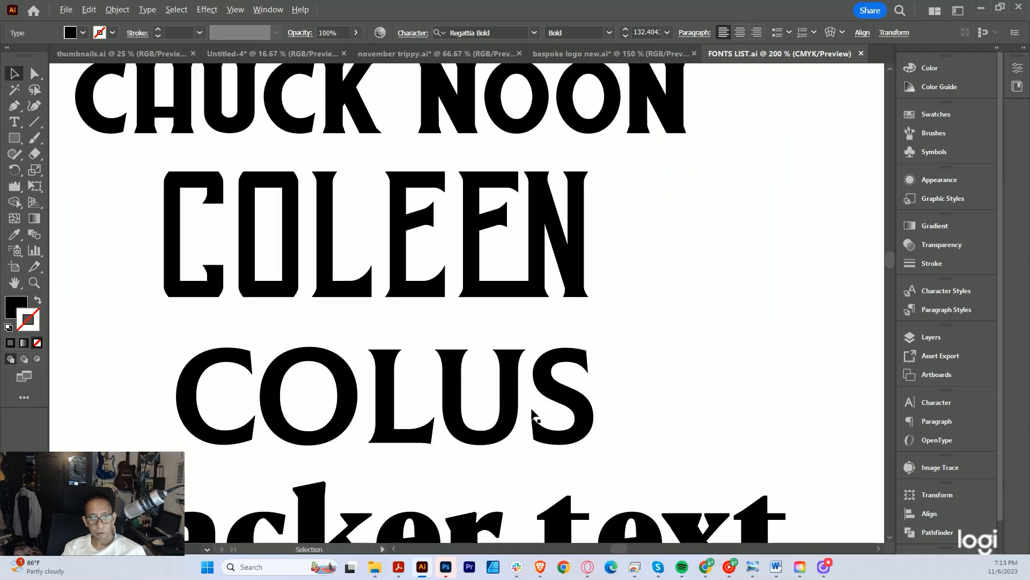
{"action": "scroll", "coordinate": [536, 418], "scroll_direction": "down", "scroll_amount": 3}
Copy the Colus and Regattia samples from FONTS LIST.ai and paste them into bespoke logo new.ai
{"action": "left_click", "coordinate": [537, 418]}
{"action": "left_click_drag", "start_coordinate": [500, 170], "coordinate": [485, 249]}
{"action": "left_click", "coordinate": [502, 248], "text": "shift"}
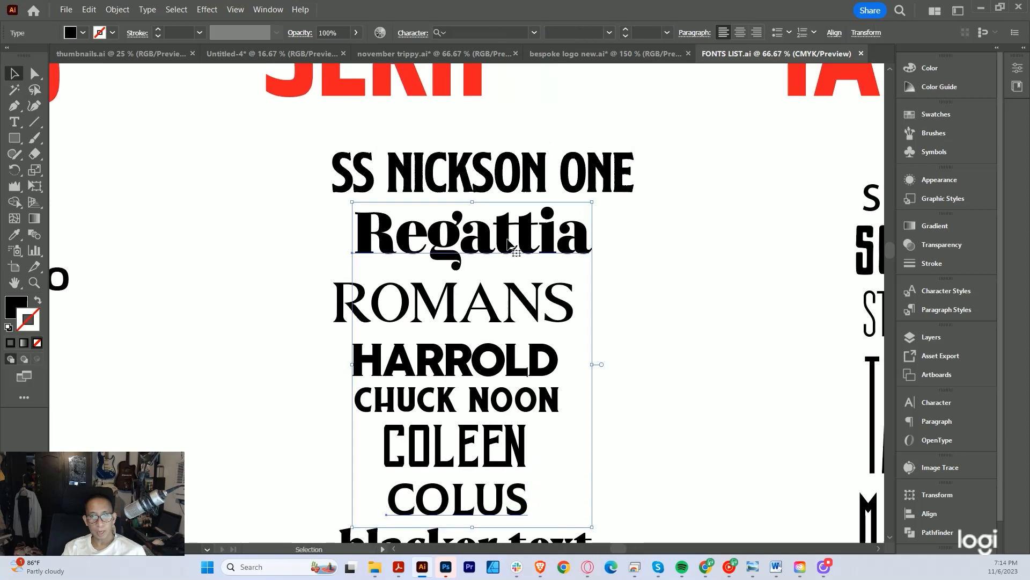
{"action": "left_click", "coordinate": [577, 53]}
{"action": "scroll", "coordinate": [510, 373], "scroll_direction": "down", "scroll_amount": 2}
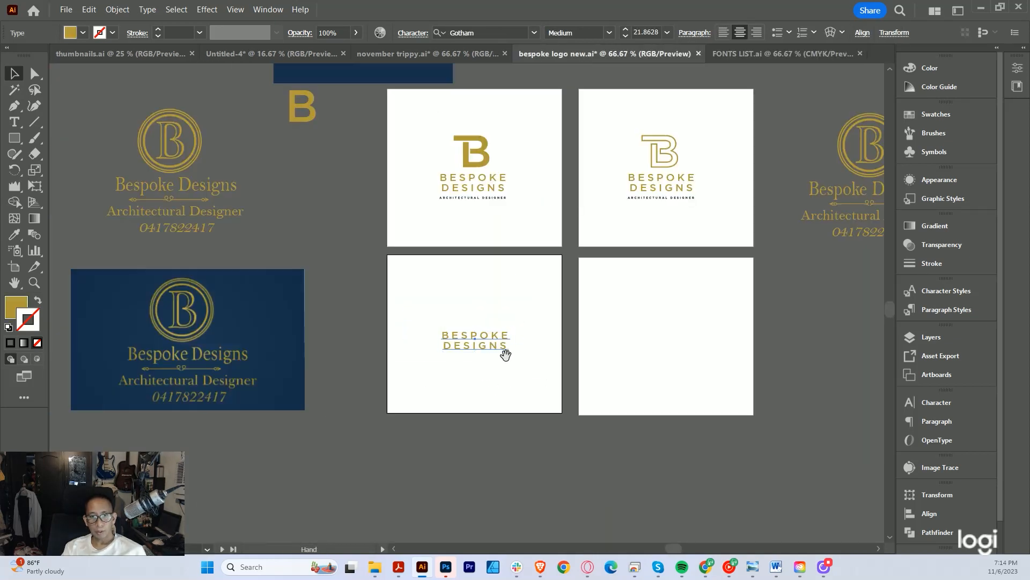
{"action": "scroll", "coordinate": [505, 354], "scroll_direction": "up", "scroll_amount": 1}
{"action": "key", "text": "ctrl+v"}
Replace the pasted Regattia sample's text with a single capital letter B
{"action": "left_click", "coordinate": [518, 258]}
{"action": "left_click_drag", "start_coordinate": [479, 192], "coordinate": [536, 343]}
{"action": "scroll", "coordinate": [527, 341], "scroll_direction": "up", "scroll_amount": 2}
{"action": "triple_click", "coordinate": [509, 340]}
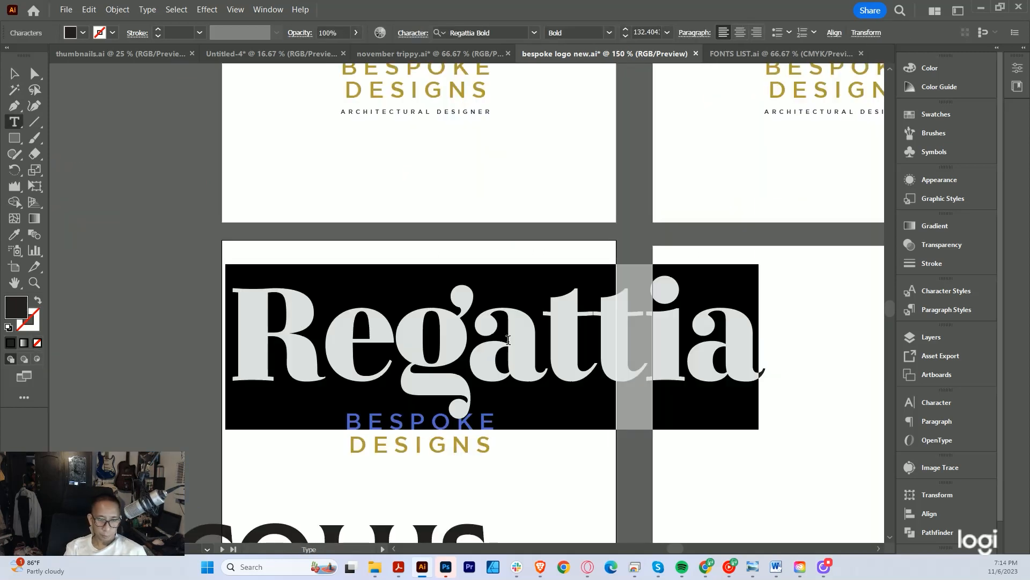
{"action": "type", "text": "B"}
{"action": "key", "text": "Escape"}
Shrink the Regattia B, place it just above BESPOKE DESIGNS, and give it the lettering's gold colour
{"action": "left_click_drag", "start_coordinate": [275, 345], "coordinate": [421, 367]}
{"action": "scroll", "coordinate": [419, 366], "scroll_direction": "up", "scroll_amount": 3}
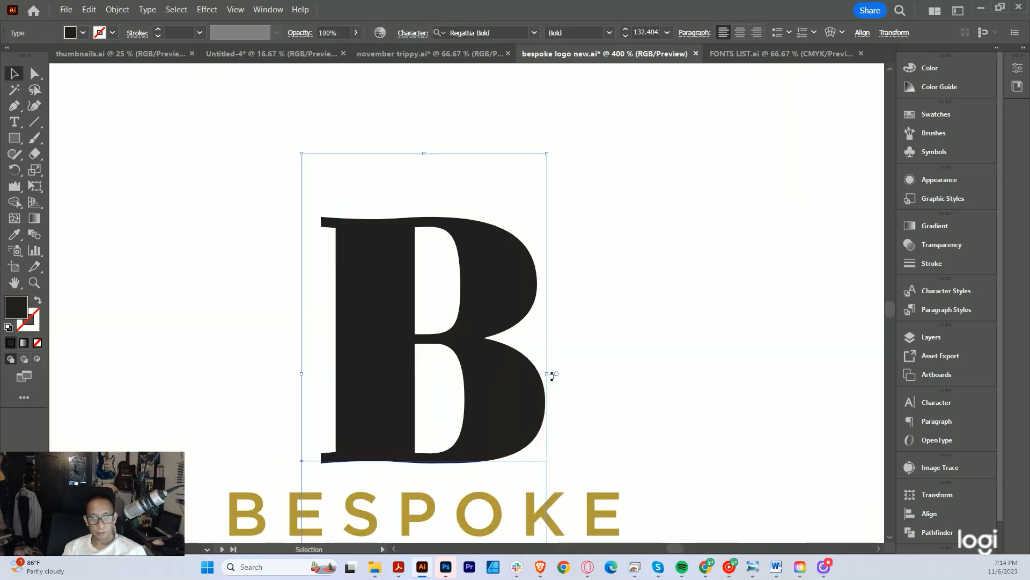
{"action": "left_click_drag", "start_coordinate": [548, 375], "coordinate": [486, 386]}
{"action": "left_click_drag", "start_coordinate": [438, 359], "coordinate": [429, 384]}
{"action": "scroll", "coordinate": [456, 361], "scroll_direction": "down", "scroll_amount": 3}
{"action": "scroll", "coordinate": [458, 399], "scroll_direction": "up", "scroll_amount": 2}
{"action": "left_click", "coordinate": [429, 383]}
{"action": "key", "text": "ctrl+minus"}
{"action": "key", "text": "ctrl+minus"}
{"action": "key", "text": "ctrl+shift+a"}
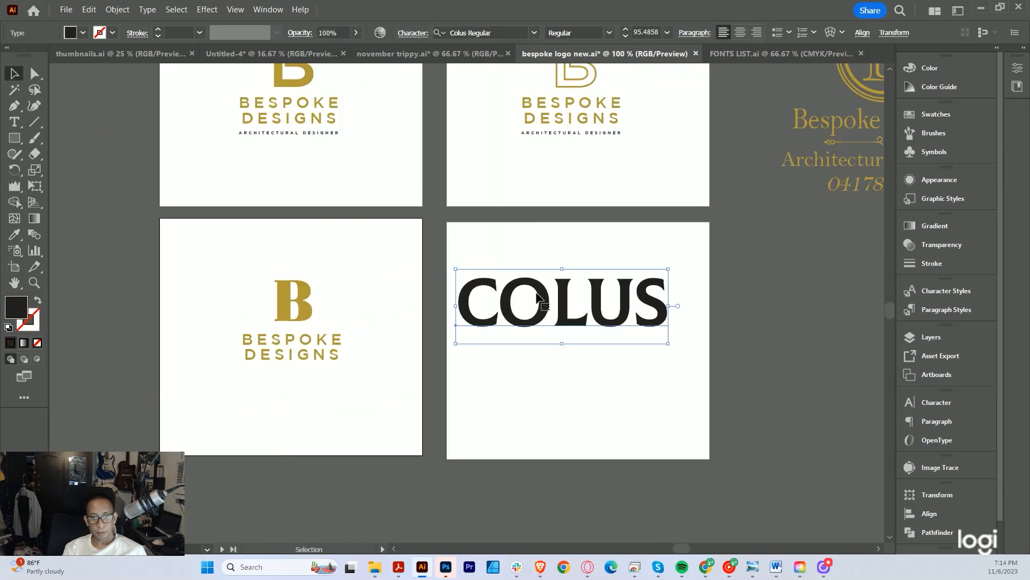
Replace the COLUS text on the neighbouring artboard with a single letter B and move it towards the artboard's middle
{"action": "double_click", "coordinate": [536, 294]}
{"action": "key", "text": "ctrl+a"}
{"action": "type", "text": "B"}
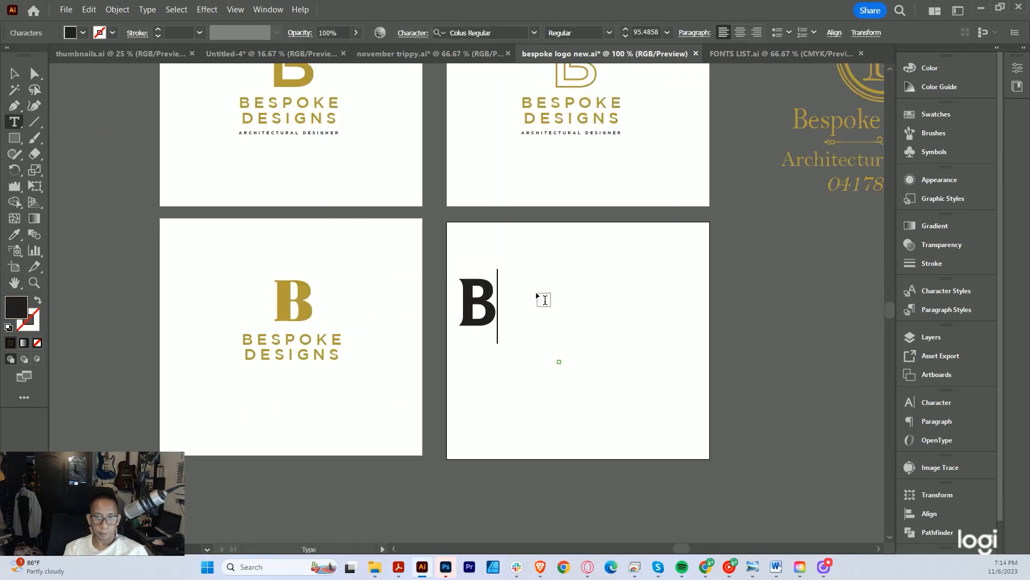
{"action": "key", "text": "Escape"}
{"action": "scroll", "coordinate": [482, 308], "scroll_direction": "up", "scroll_amount": 2}
{"action": "left_click_drag", "start_coordinate": [491, 301], "coordinate": [557, 309]}
{"action": "left_click", "coordinate": [555, 317]}
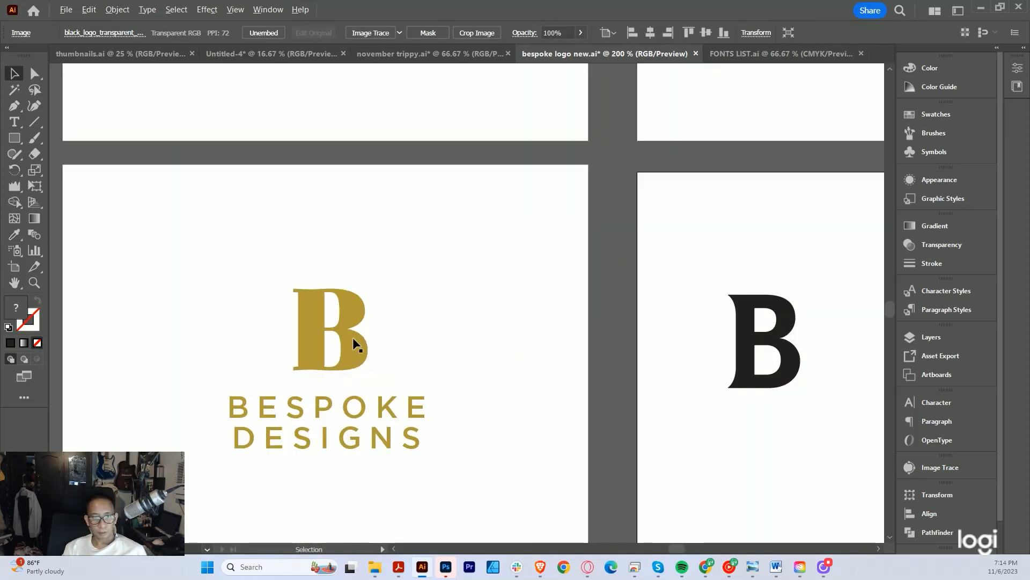
Examine the gold Regattia B and the cut-away strokes of the letters in the RCK Design reference logo
{"action": "left_click", "coordinate": [359, 354]}
{"action": "scroll", "coordinate": [357, 349], "scroll_direction": "up", "scroll_amount": 3}
{"action": "key", "text": "ctrl+shift+a"}
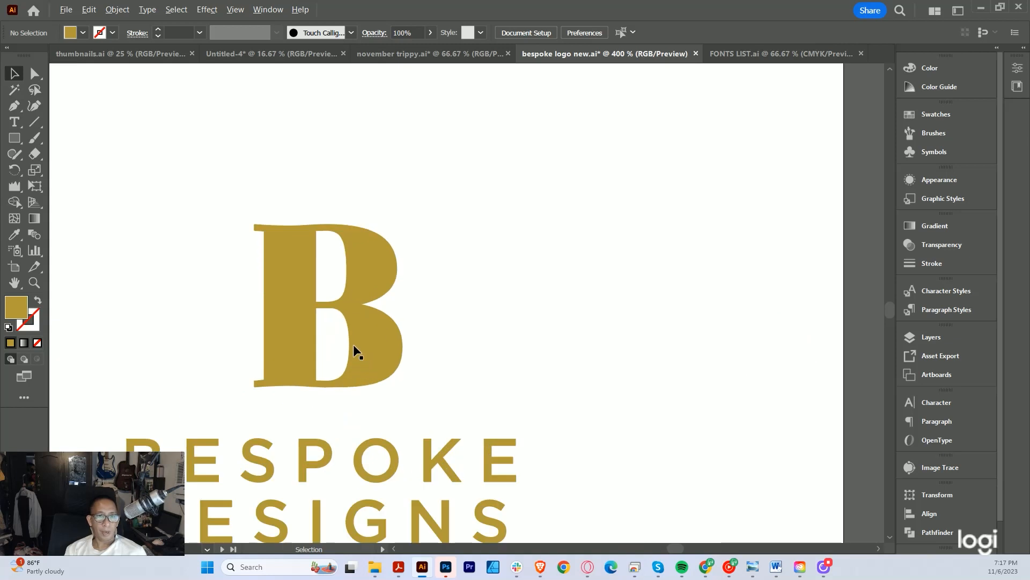
{"action": "left_click", "coordinate": [342, 314]}
{"action": "scroll", "coordinate": [341, 317], "scroll_direction": "down", "scroll_amount": 4}
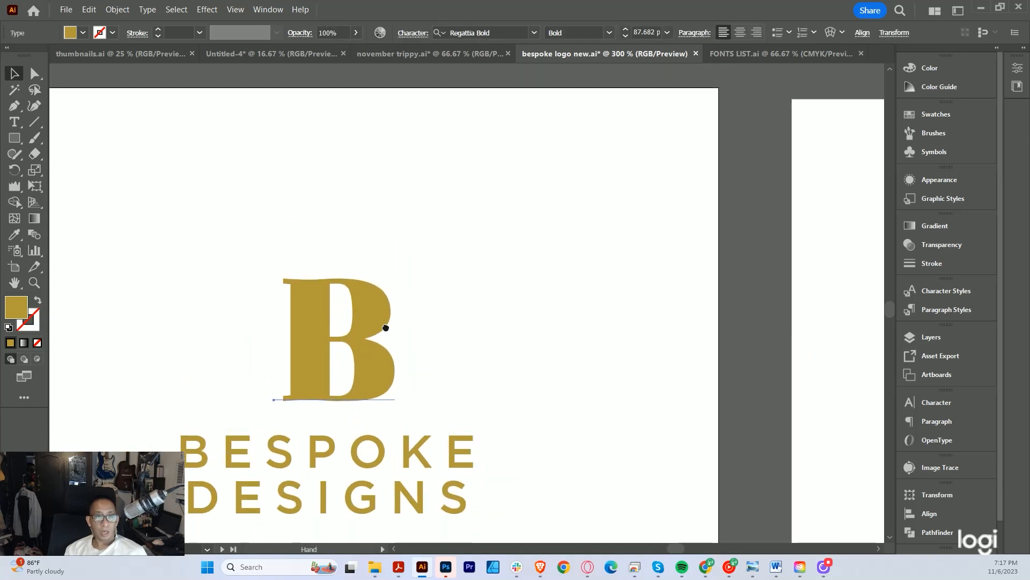
{"action": "left_click_drag", "start_coordinate": [391, 333], "coordinate": [400, 381]}
{"action": "scroll", "coordinate": [399, 381], "scroll_direction": "up", "scroll_amount": 3}
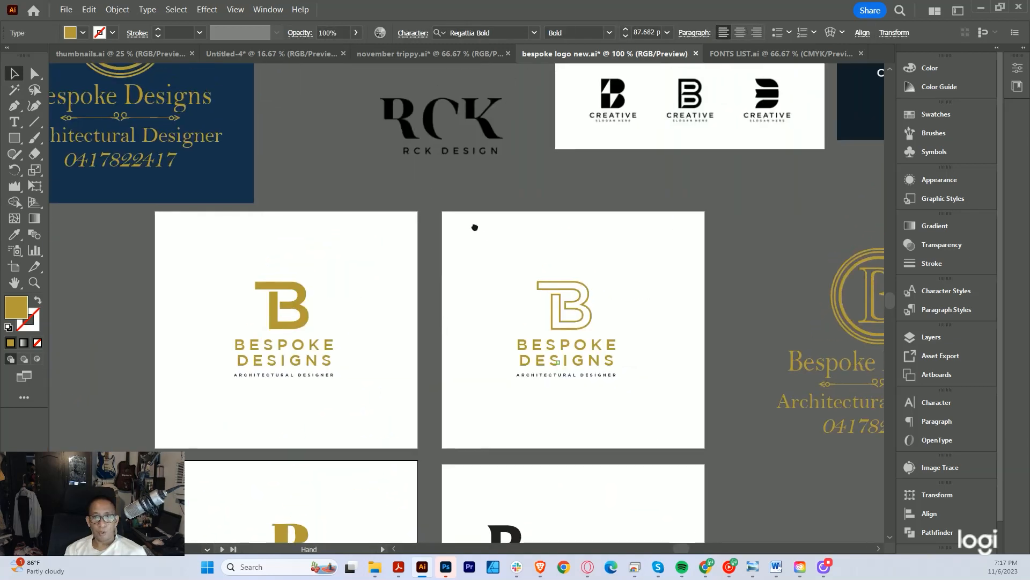
{"action": "scroll", "coordinate": [432, 216], "scroll_direction": "up", "scroll_amount": 5}
{"action": "left_click", "coordinate": [380, 217]}
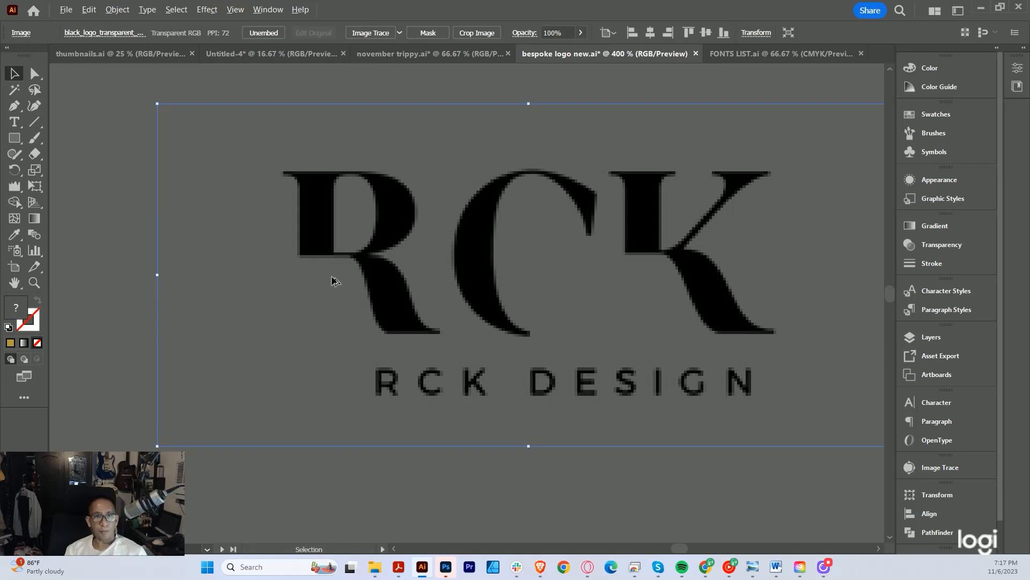
{"action": "scroll", "coordinate": [332, 277], "scroll_direction": "up", "scroll_amount": 1}
{"action": "scroll", "coordinate": [333, 277], "scroll_direction": "down", "scroll_amount": 2}
{"action": "scroll", "coordinate": [334, 279], "scroll_direction": "up", "scroll_amount": 1}
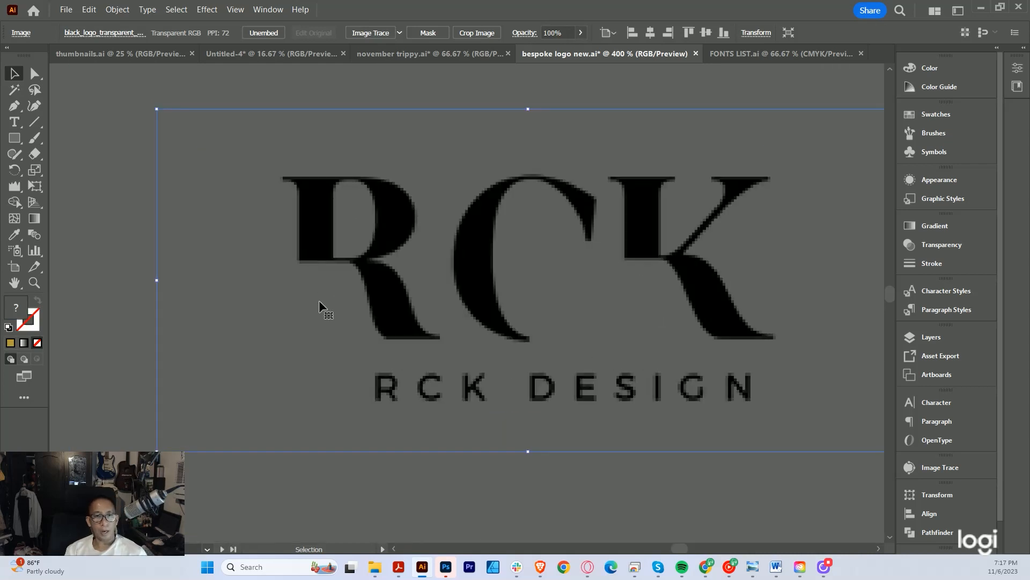
{"action": "scroll", "coordinate": [319, 301], "scroll_direction": "up", "scroll_amount": 2}
{"action": "left_click_drag", "start_coordinate": [286, 382], "coordinate": [295, 288]}
{"action": "left_click_drag", "start_coordinate": [293, 198], "coordinate": [310, 267]}
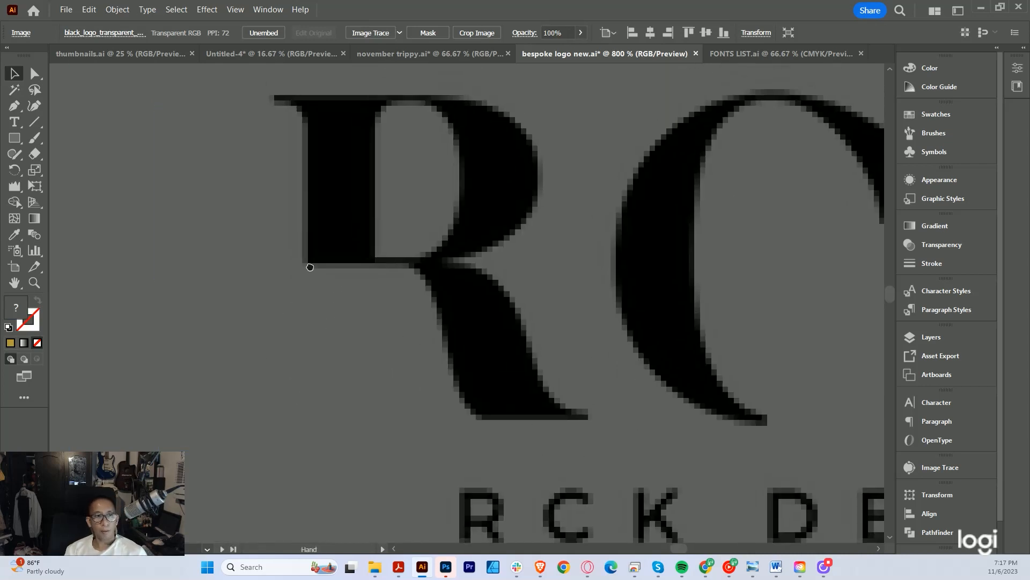
{"action": "scroll", "coordinate": [479, 235], "scroll_direction": "down", "scroll_amount": 2}
{"action": "scroll", "coordinate": [410, 260], "scroll_direction": "up", "scroll_amount": 1}
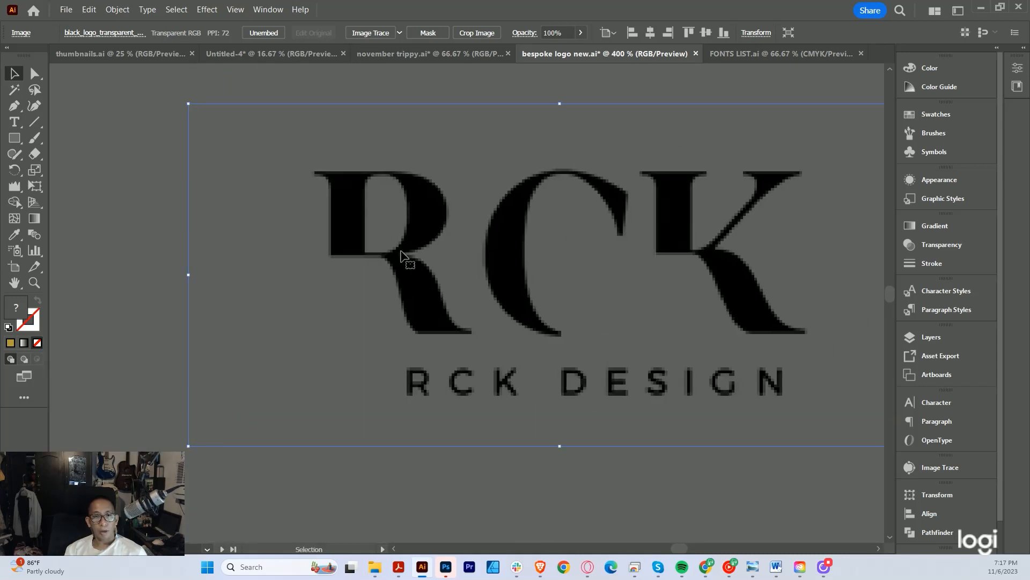
{"action": "scroll", "coordinate": [509, 241], "scroll_direction": "down", "scroll_amount": 5}
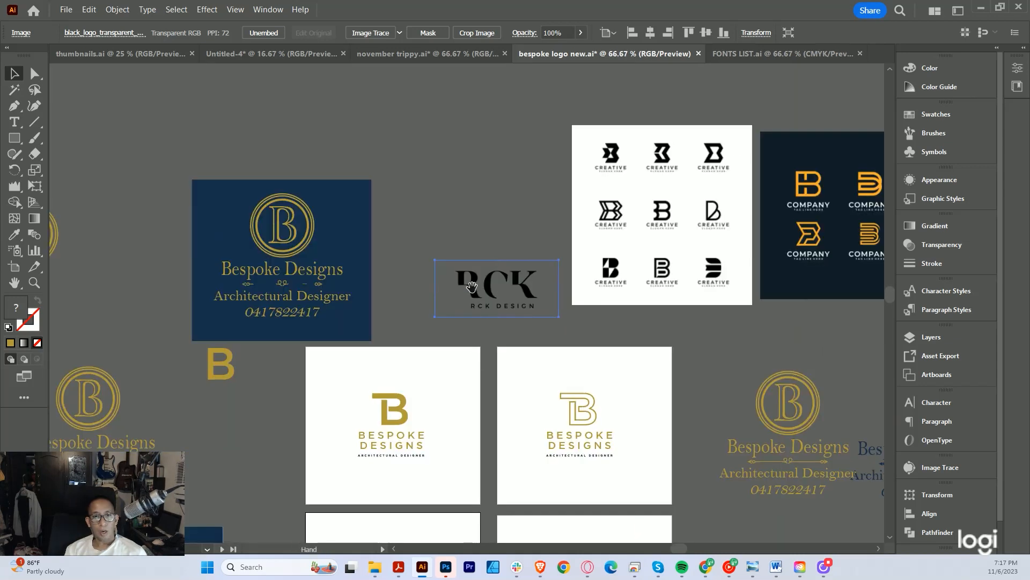
Duplicate the gold Regattia B onto the empty pasteboard beside its artboard as a spare live-text copy
{"action": "scroll", "coordinate": [401, 449], "scroll_direction": "down", "scroll_amount": 3}
{"action": "scroll", "coordinate": [392, 416], "scroll_direction": "up", "scroll_amount": 6}
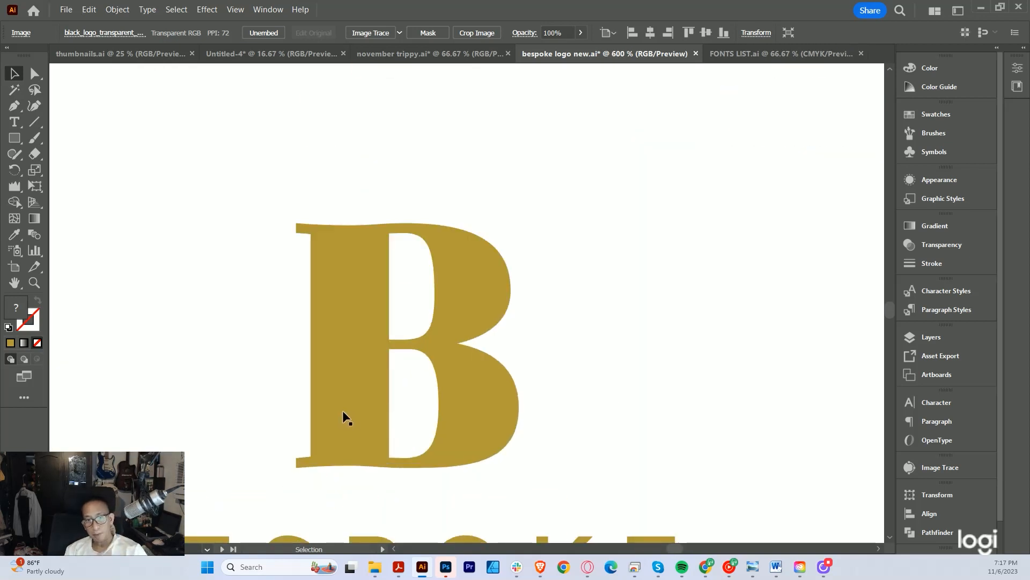
{"action": "scroll", "coordinate": [299, 408], "scroll_direction": "up", "scroll_amount": 1}
{"action": "left_click", "coordinate": [378, 350]}
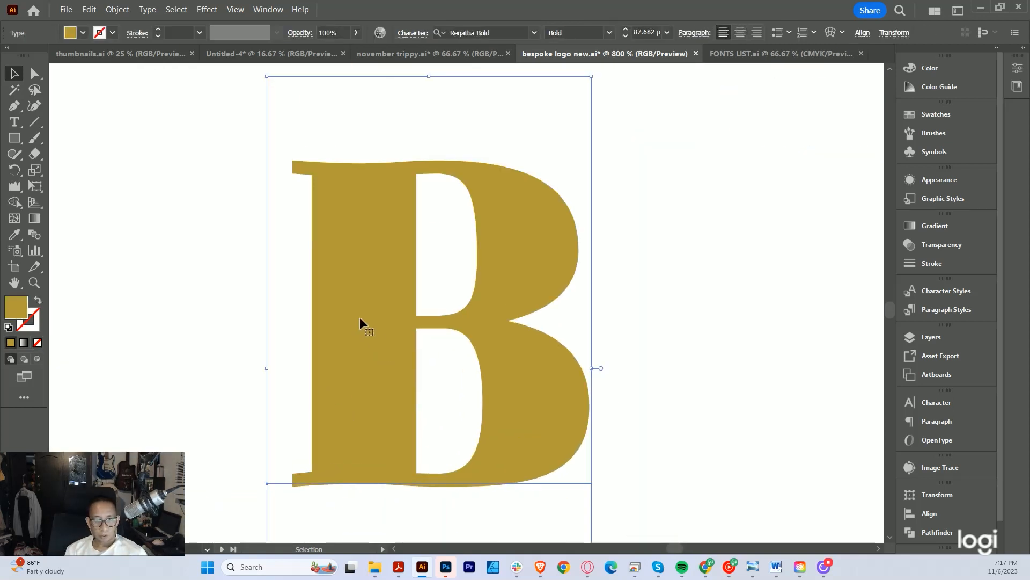
{"action": "scroll", "coordinate": [420, 318], "scroll_direction": "down", "scroll_amount": 1}
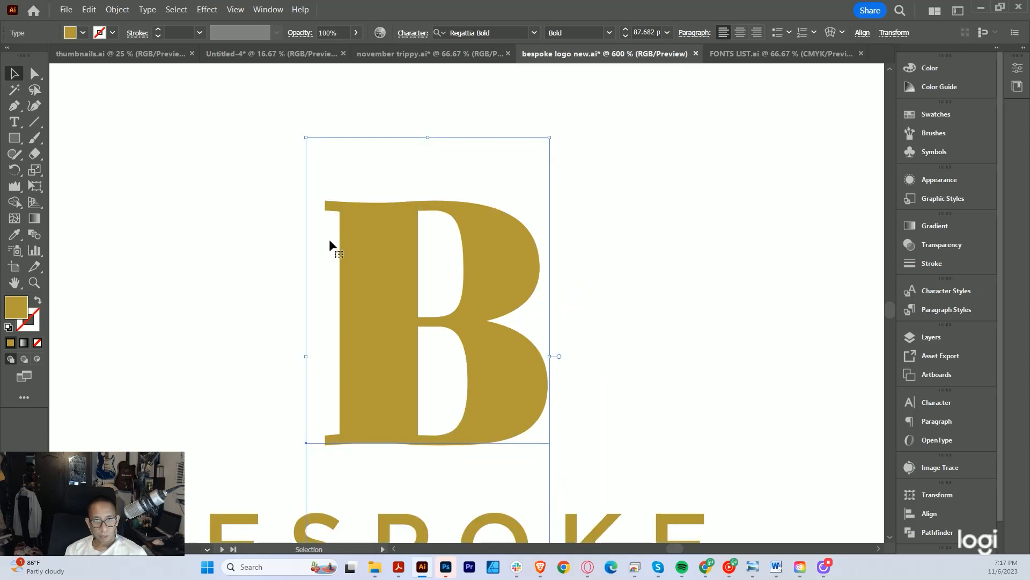
{"action": "scroll", "coordinate": [420, 302], "scroll_direction": "down", "scroll_amount": 4}
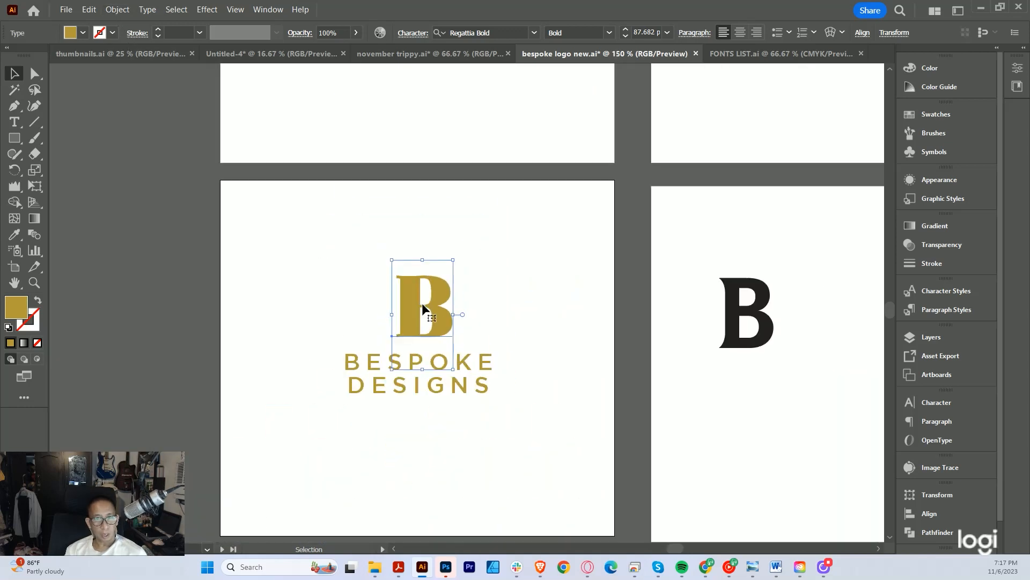
{"action": "left_click_drag", "start_coordinate": [422, 303], "coordinate": [183, 296]}
{"action": "left_click_drag", "start_coordinate": [183, 296], "coordinate": [154, 296]}
Expand the gold Regattia B above BESPOKE DESIGNS into editable shapes
{"action": "left_click", "coordinate": [118, 10]}
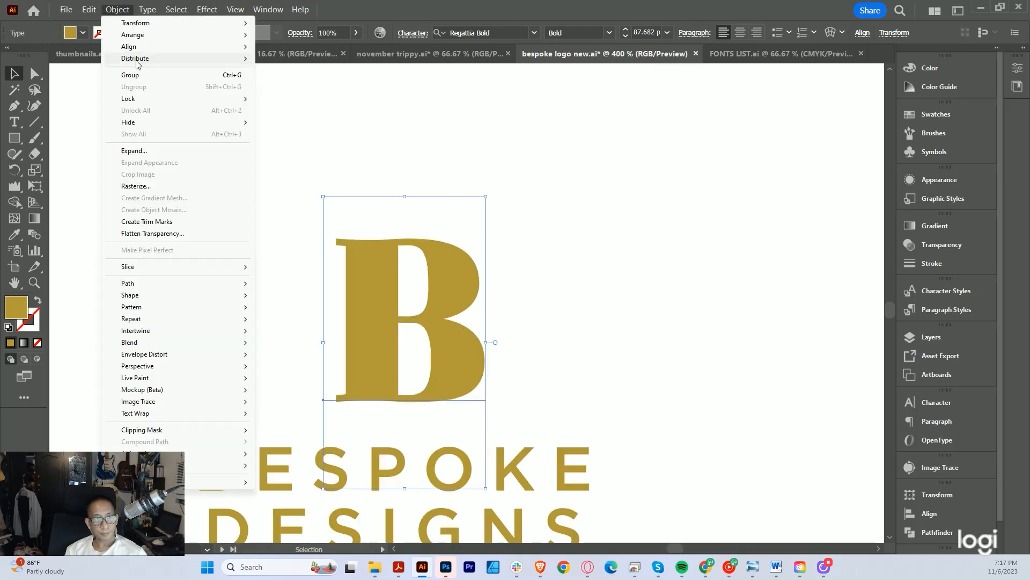
{"action": "left_click", "coordinate": [135, 150]}
{"action": "key", "text": "Return"}
Draw a closed white Pen shape over the upper half of the B's stem, following the top serif and middle bar
{"action": "scroll", "coordinate": [368, 277], "scroll_direction": "up", "scroll_amount": 4}
{"action": "key", "text": "p"}
{"action": "left_click", "coordinate": [493, 150]}
{"action": "left_click_drag", "start_coordinate": [285, 151], "coordinate": [222, 140]}
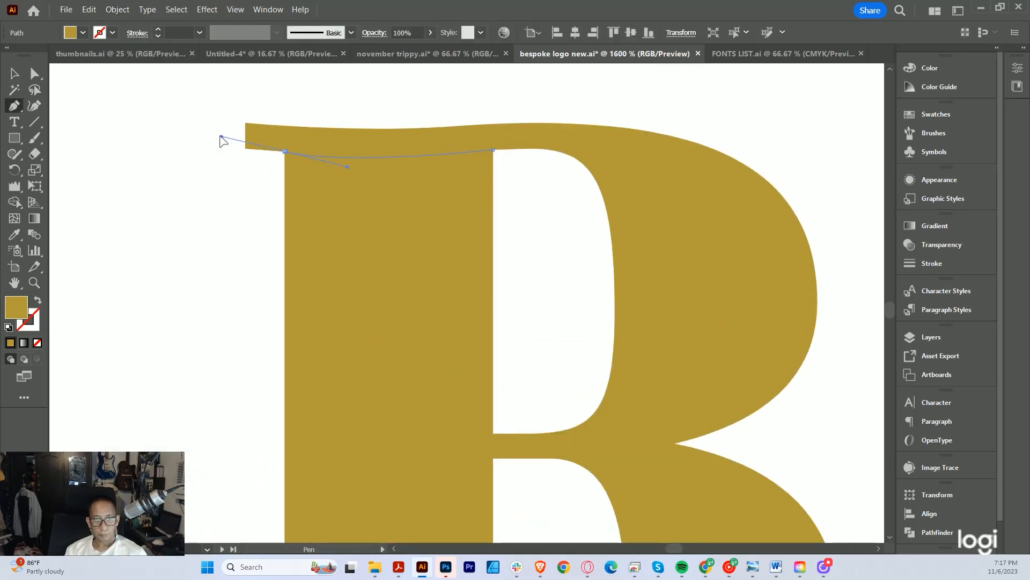
{"action": "left_click", "coordinate": [285, 151]}
{"action": "left_click_drag", "start_coordinate": [229, 260], "coordinate": [226, 291]}
{"action": "left_click", "coordinate": [251, 425]}
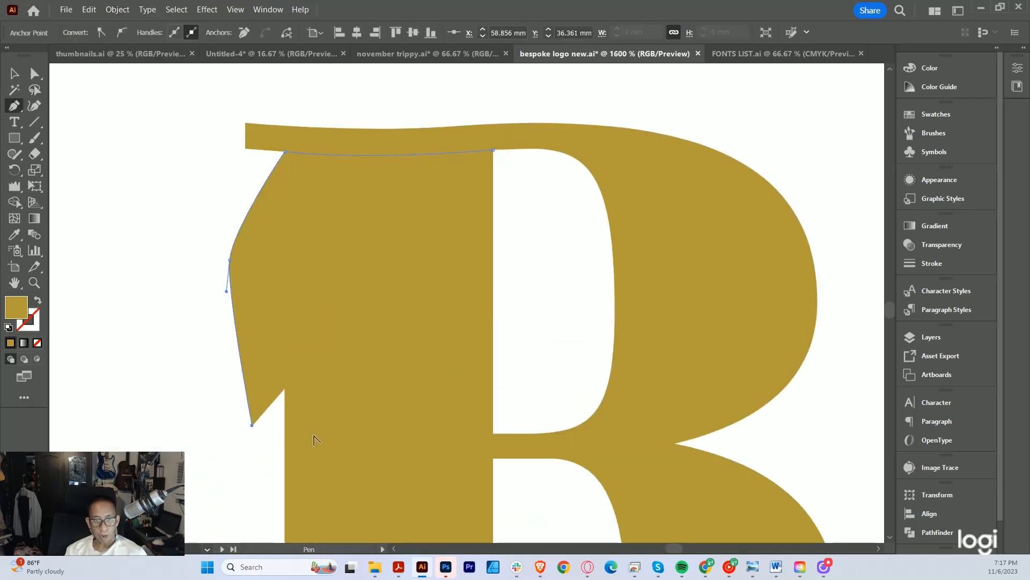
{"action": "scroll", "coordinate": [507, 435], "scroll_direction": "up", "scroll_amount": 2}
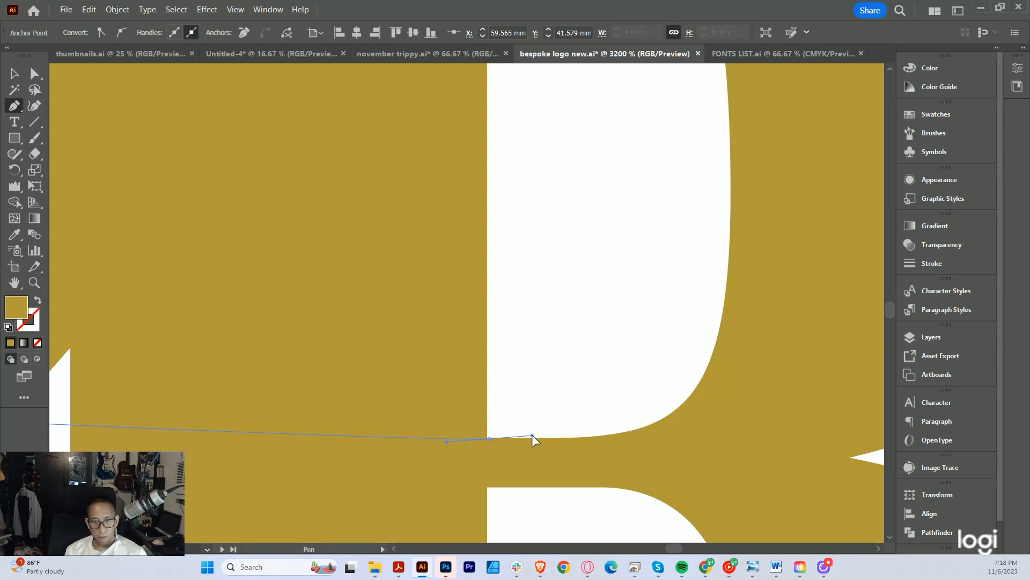
{"action": "left_click_drag", "start_coordinate": [532, 434], "coordinate": [528, 433]}
{"action": "key", "text": "ctrl+z"}
{"action": "scroll", "coordinate": [488, 499], "scroll_direction": "down", "scroll_amount": 2}
{"action": "left_click", "coordinate": [510, 317]}
{"action": "left_click", "coordinate": [481, 191]}
{"action": "key", "text": "v"}
{"action": "scroll", "coordinate": [429, 341], "scroll_direction": "down", "scroll_amount": 4}
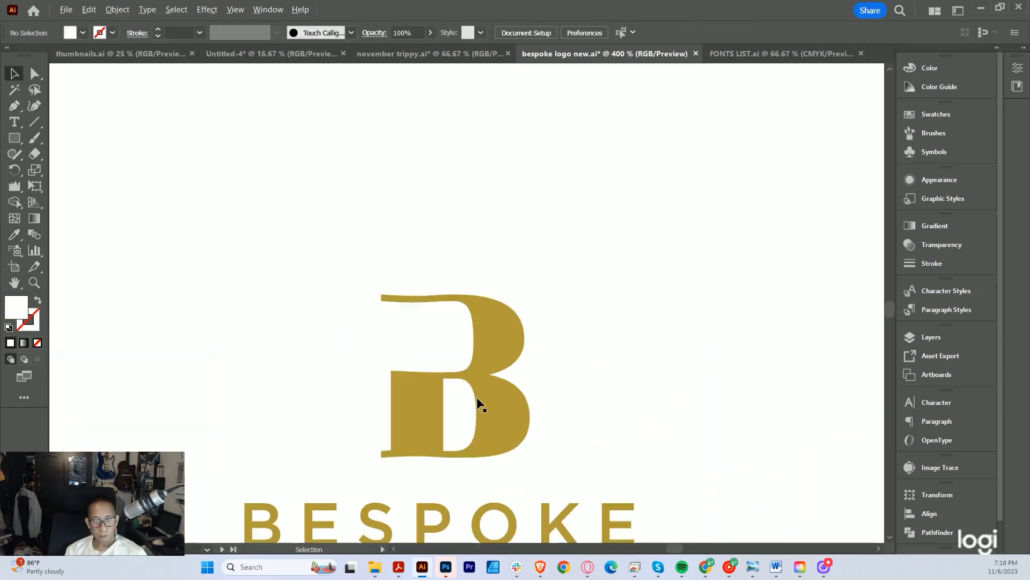
{"action": "left_click_drag", "start_coordinate": [464, 456], "coordinate": [483, 424]}
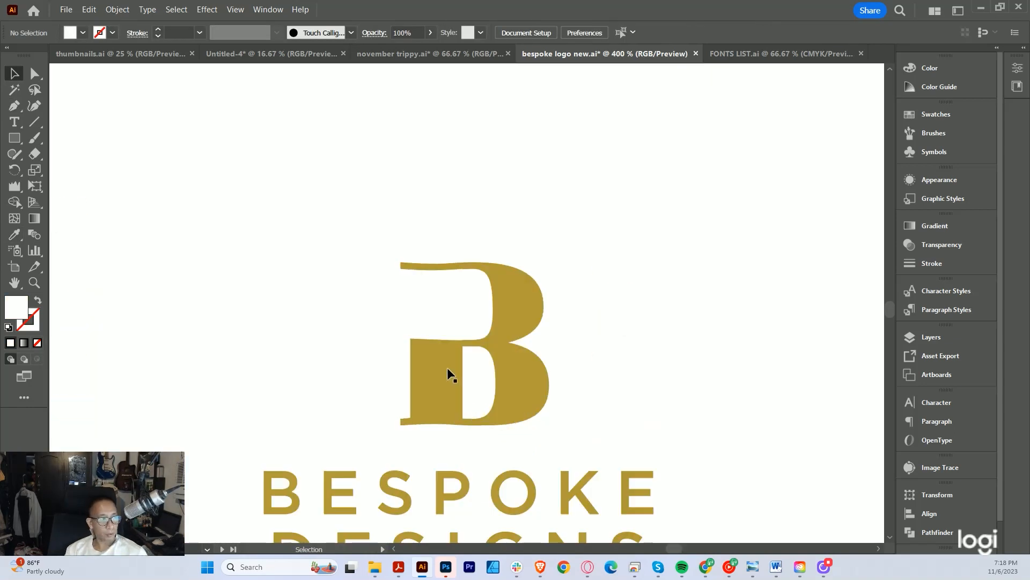
Duplicate the B together with its white covering shape to the left of the original
{"action": "scroll", "coordinate": [452, 391], "scroll_direction": "up", "scroll_amount": 2}
{"action": "left_click", "coordinate": [432, 263]}
{"action": "scroll", "coordinate": [351, 378], "scroll_direction": "up", "scroll_amount": 2}
{"action": "scroll", "coordinate": [343, 331], "scroll_direction": "down", "scroll_amount": 4}
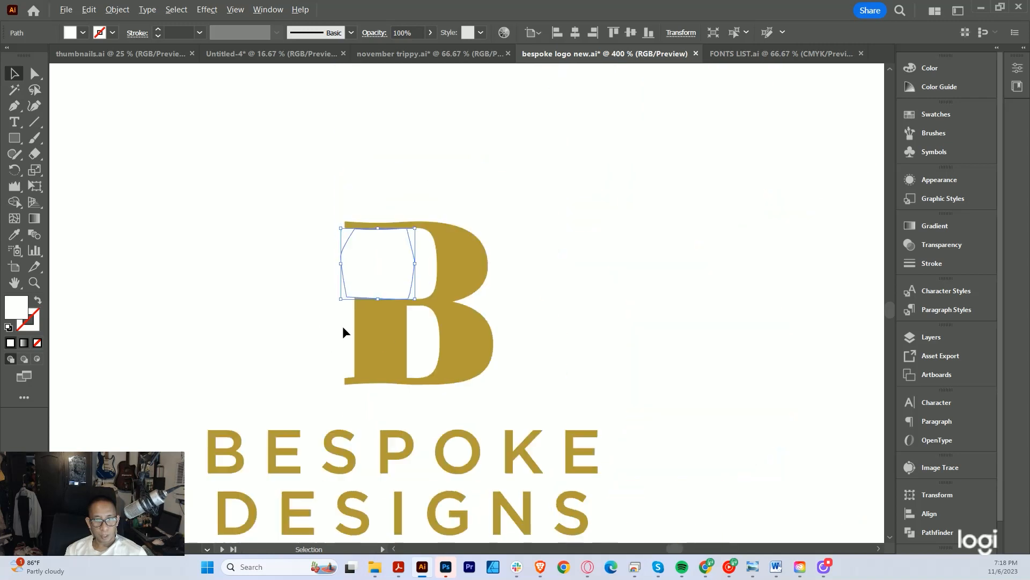
{"action": "left_click_drag", "start_coordinate": [540, 375], "coordinate": [397, 271]}
{"action": "left_click_drag", "start_coordinate": [461, 253], "coordinate": [255, 253]}
{"action": "left_click", "coordinate": [511, 221]}
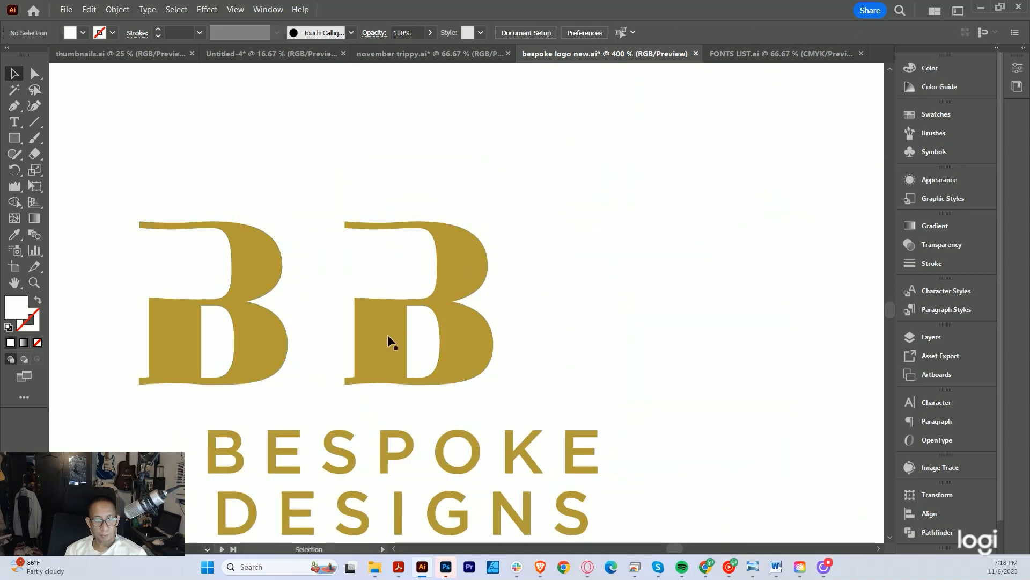
Try covering the lower half of the right-hand B's stem with a closed white Pen shape
{"action": "scroll", "coordinate": [388, 337], "scroll_direction": "up", "scroll_amount": 4}
{"action": "left_click", "coordinate": [357, 349]}
{"action": "scroll", "coordinate": [487, 193], "scroll_direction": "up", "scroll_amount": 1}
{"action": "key", "text": "p"}
{"action": "left_click", "coordinate": [482, 188]}
{"action": "scroll", "coordinate": [486, 192], "scroll_direction": "down", "scroll_amount": 1}
{"action": "left_click_drag", "start_coordinate": [261, 179], "coordinate": [200, 172]}
{"action": "left_click", "coordinate": [260, 179]}
{"action": "left_click", "coordinate": [263, 479]}
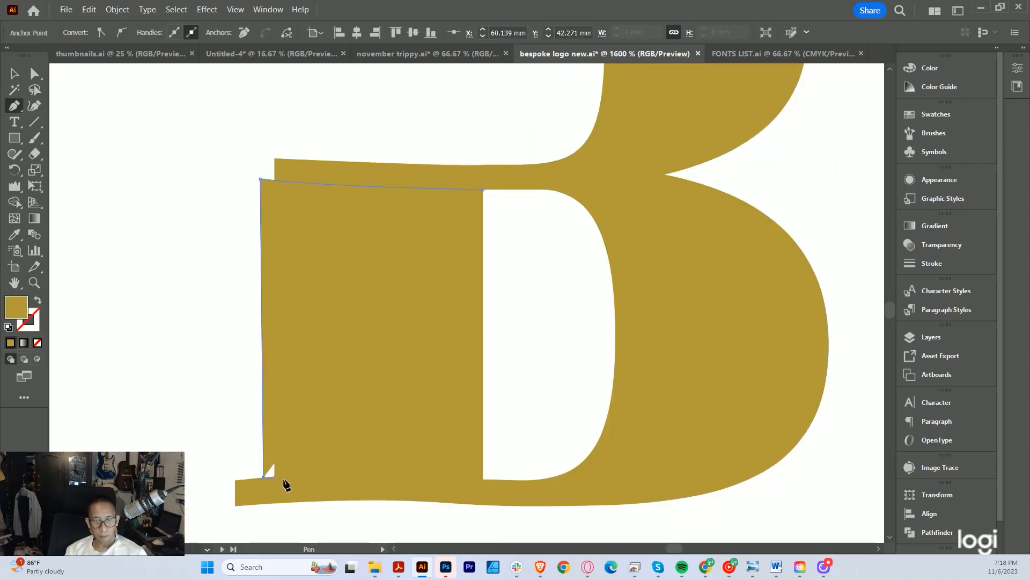
{"action": "scroll", "coordinate": [438, 483], "scroll_direction": "up", "scroll_amount": 1}
{"action": "left_click_drag", "start_coordinate": [507, 443], "coordinate": [665, 461]}
{"action": "scroll", "coordinate": [510, 322], "scroll_direction": "up", "scroll_amount": 4}
{"action": "left_click", "coordinate": [507, 204]}
{"action": "scroll", "coordinate": [569, 397], "scroll_direction": "down", "scroll_amount": 7}
{"action": "key", "text": "v"}
{"action": "scroll", "coordinate": [558, 417], "scroll_direction": "up", "scroll_amount": 3}
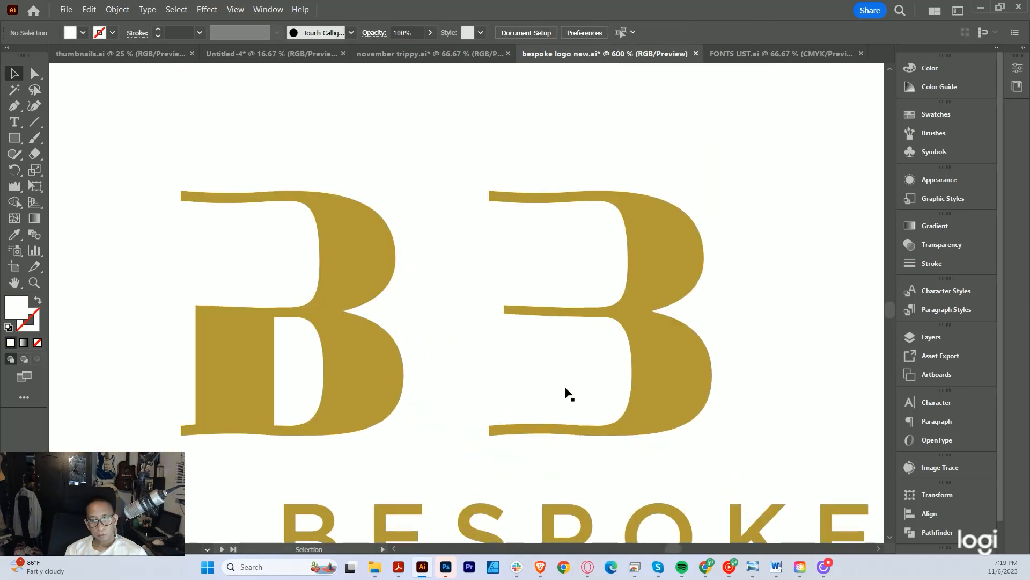
Delete the white shape covering the right-hand B's lower stem
{"action": "left_click_drag", "start_coordinate": [566, 396], "coordinate": [441, 410]}
{"action": "left_click", "coordinate": [424, 397]}
{"action": "key", "text": "Delete"}
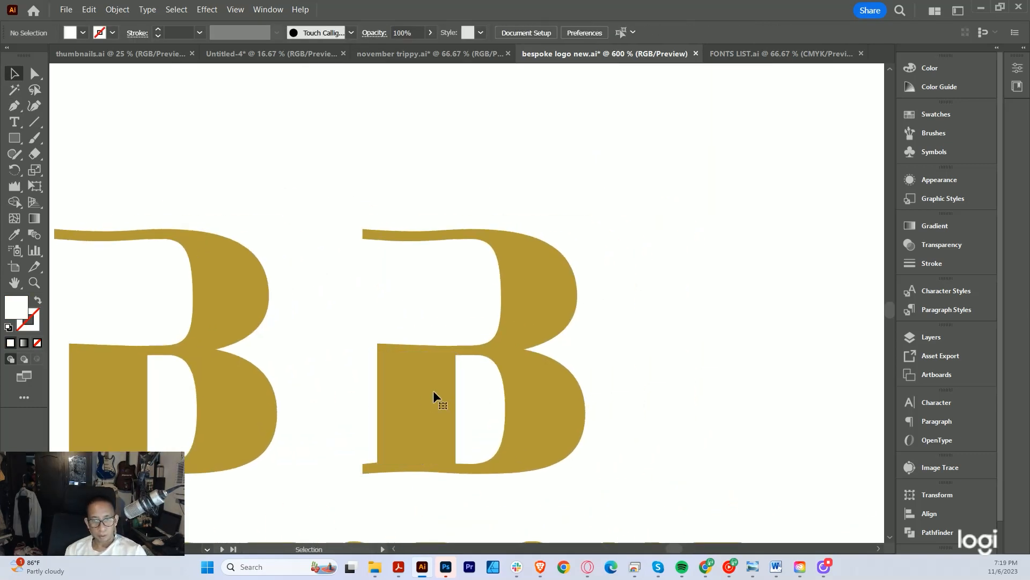
Review the cut-away B variants beside the other logo artboards and inspect the outline around the middle bar
{"action": "scroll", "coordinate": [570, 404], "scroll_direction": "down", "scroll_amount": 3}
{"action": "scroll", "coordinate": [570, 404], "scroll_direction": "down", "scroll_amount": 4}
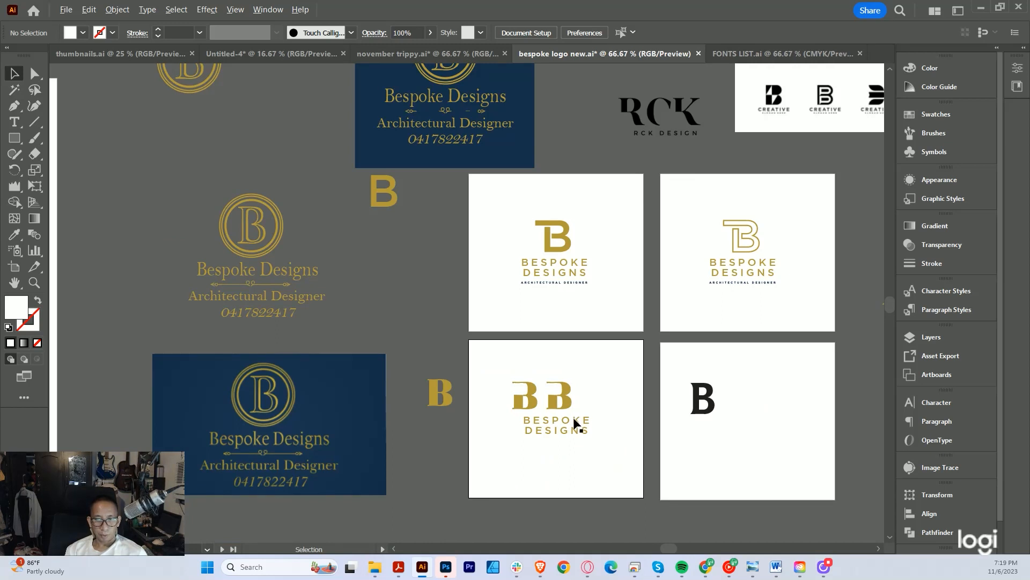
{"action": "scroll", "coordinate": [537, 423], "scroll_direction": "down", "scroll_amount": 1}
{"action": "scroll", "coordinate": [555, 402], "scroll_direction": "up", "scroll_amount": 7}
{"action": "left_click_drag", "start_coordinate": [489, 287], "coordinate": [427, 257]}
{"action": "scroll", "coordinate": [338, 346], "scroll_direction": "up", "scroll_amount": 2}
{"action": "left_click", "coordinate": [339, 317]}
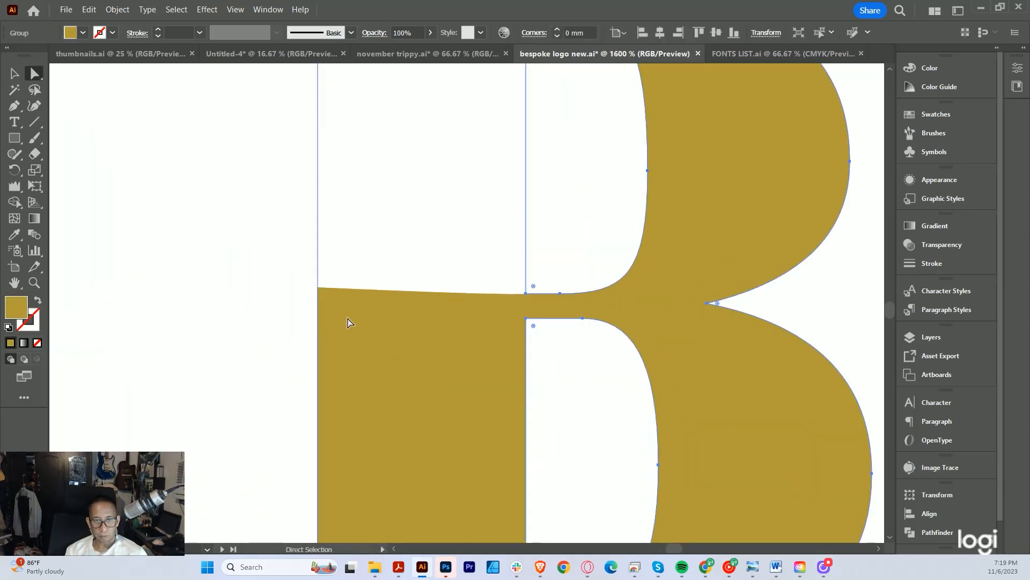
{"action": "scroll", "coordinate": [368, 330], "scroll_direction": "down", "scroll_amount": 4}
{"action": "key", "text": "ctrl+shift+a"}
Remove the white shape and the upper stem area beneath it from the right-hand B with the Shape Builder tool
{"action": "scroll", "coordinate": [385, 334], "scroll_direction": "up", "scroll_amount": 3}
{"action": "left_click", "coordinate": [346, 213]}
{"action": "scroll", "coordinate": [346, 216], "scroll_direction": "down", "scroll_amount": 2}
{"action": "left_click", "coordinate": [398, 270], "text": "alt"}
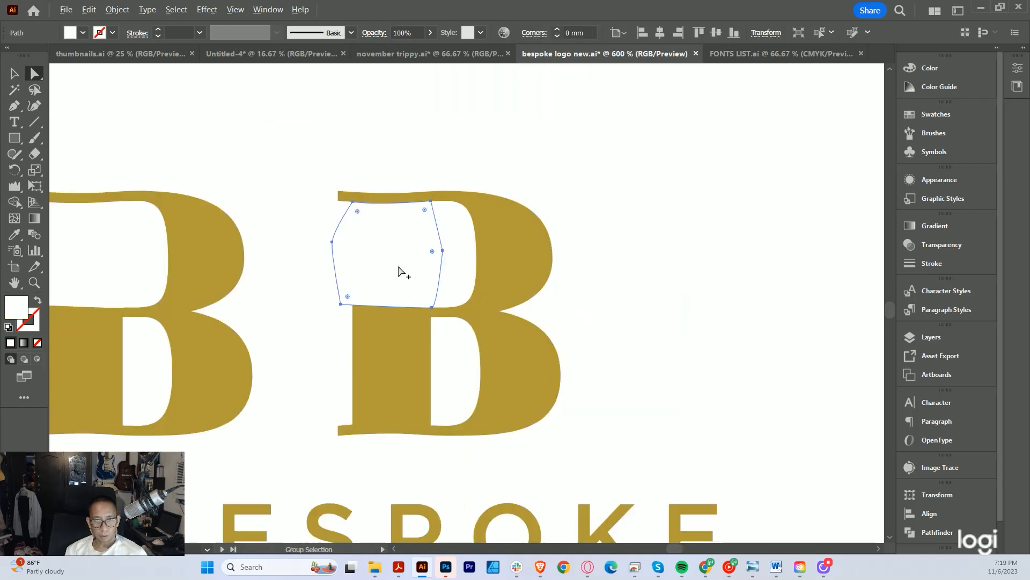
{"action": "scroll", "coordinate": [445, 311], "scroll_direction": "up", "scroll_amount": 1}
{"action": "left_click_drag", "start_coordinate": [467, 281], "coordinate": [470, 301]}
{"action": "key", "text": "v"}
{"action": "left_click", "coordinate": [537, 263], "text": "shift"}
{"action": "key", "text": "shift+m"}
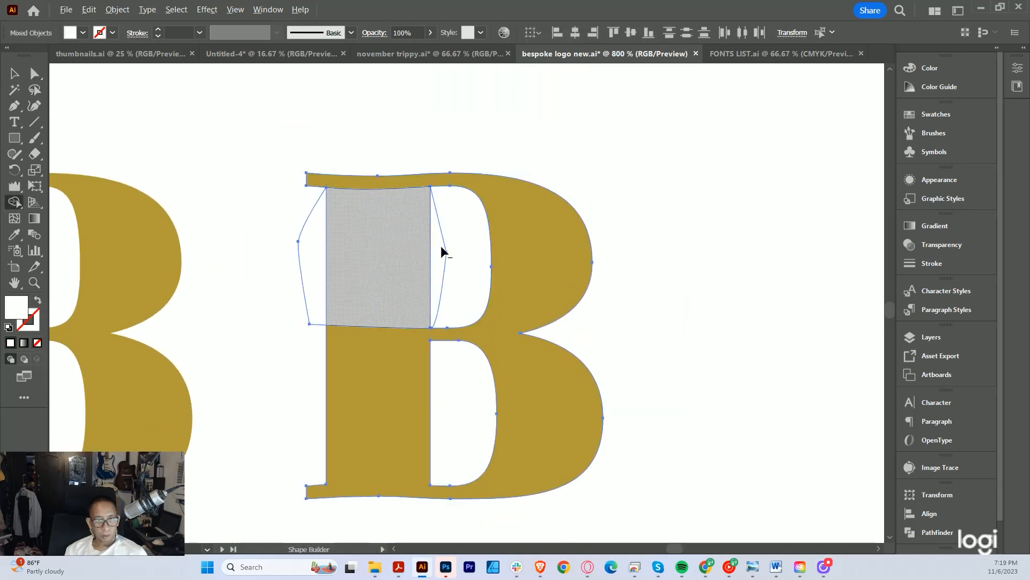
{"action": "mouse_move", "coordinate": [464, 251]}
{"action": "left_mouse_down"}
{"action": "mouse_move", "coordinate": [316, 254]}
{"action": "mouse_move", "coordinate": [260, 92]}
{"action": "left_mouse_up"}
{"action": "key", "text": "v"}
{"action": "left_click", "coordinate": [652, 272]}
Round the top outer corner of the right-hand B's lower stem, where it meets the middle bar
{"action": "scroll", "coordinate": [322, 350], "scroll_direction": "up", "scroll_amount": 2}
{"action": "left_click", "coordinate": [282, 150]}
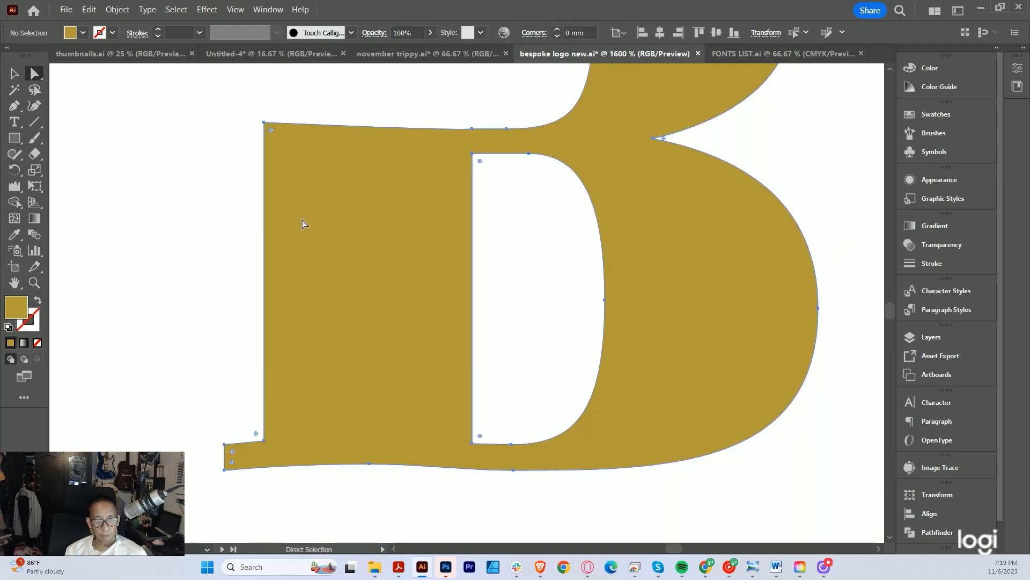
{"action": "key", "text": "v"}
{"action": "left_click", "coordinate": [537, 327]}
{"action": "scroll", "coordinate": [547, 330], "scroll_direction": "down", "scroll_amount": 9}
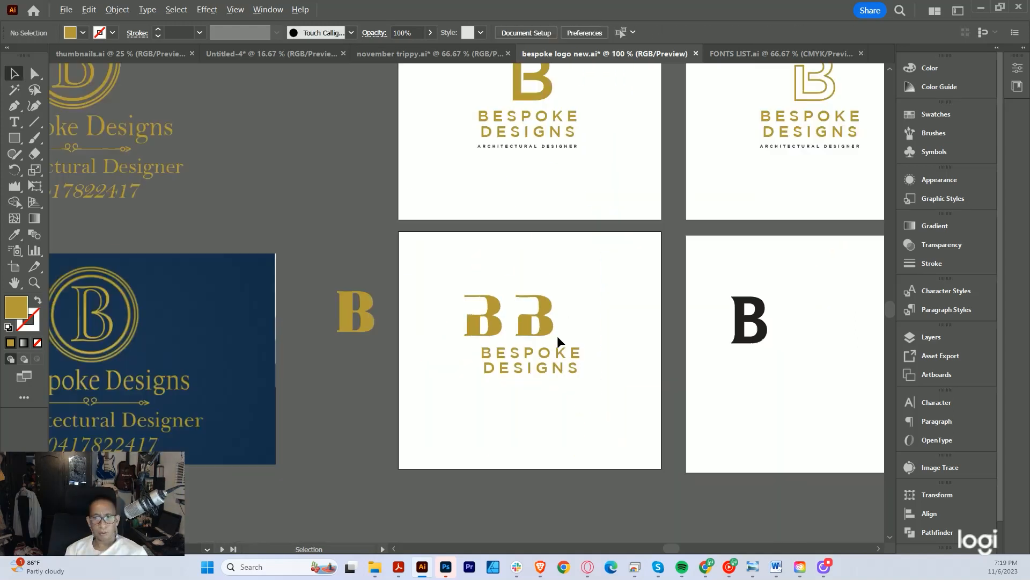
{"action": "scroll", "coordinate": [556, 336], "scroll_direction": "up", "scroll_amount": 4}
{"action": "left_click_drag", "start_coordinate": [529, 305], "coordinate": [532, 351]}
{"action": "scroll", "coordinate": [532, 350], "scroll_direction": "up", "scroll_amount": 3}
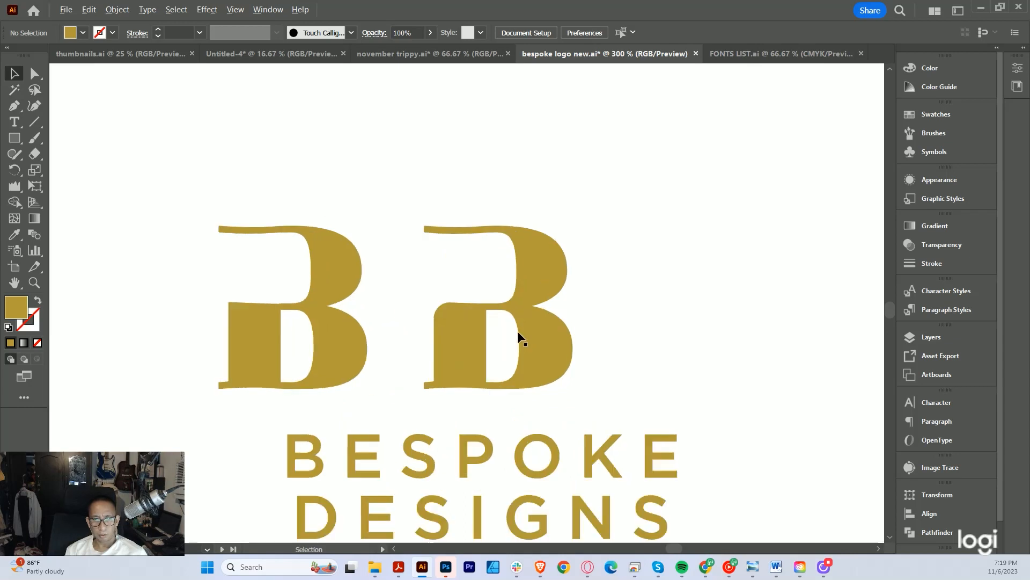
Examine the anchor points and contour of the thin top stroke on the right-hand B
{"action": "scroll", "coordinate": [415, 236], "scroll_direction": "up", "scroll_amount": 3}
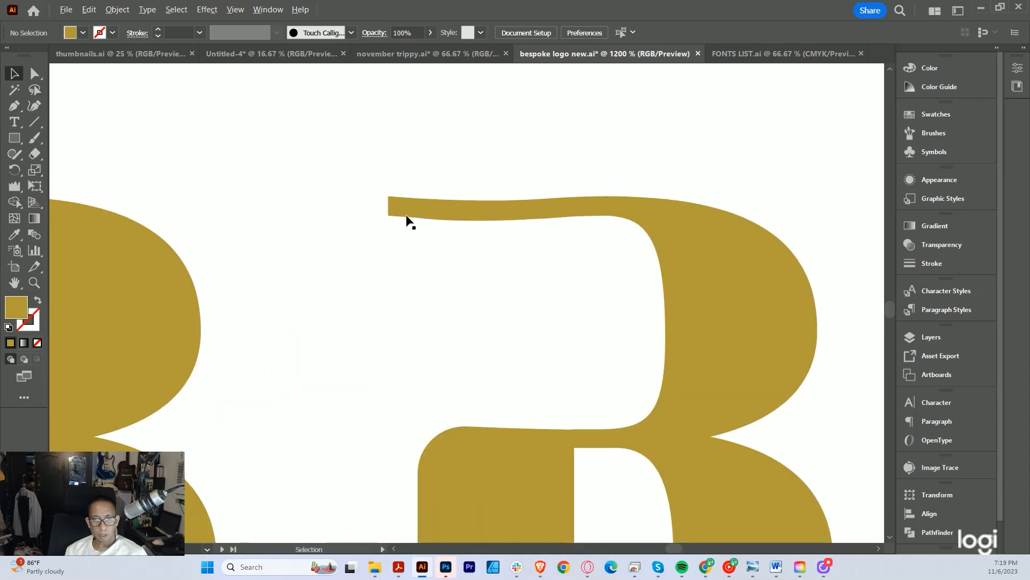
{"action": "scroll", "coordinate": [407, 219], "scroll_direction": "up", "scroll_amount": 2}
{"action": "key", "text": "a"}
{"action": "left_click", "coordinate": [419, 228]}
{"action": "left_click_drag", "start_coordinate": [419, 228], "coordinate": [307, 209]}
{"action": "scroll", "coordinate": [368, 205], "scroll_direction": "down", "scroll_amount": 2}
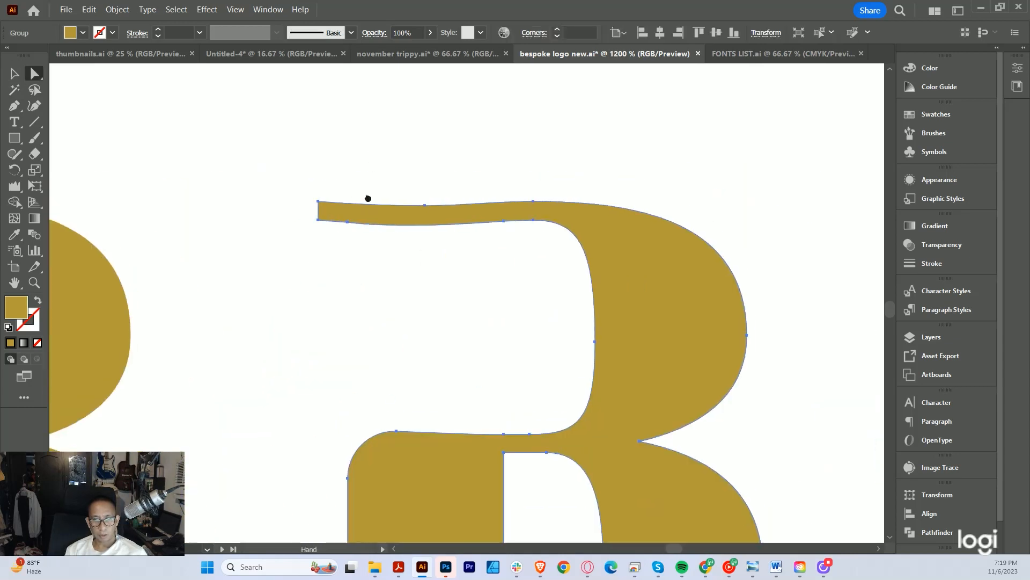
{"action": "scroll", "coordinate": [367, 210], "scroll_direction": "up", "scroll_amount": 1}
{"action": "left_click", "coordinate": [364, 232]}
{"action": "left_click_drag", "start_coordinate": [368, 248], "coordinate": [321, 235]}
{"action": "scroll", "coordinate": [319, 231], "scroll_direction": "up", "scroll_amount": 1}
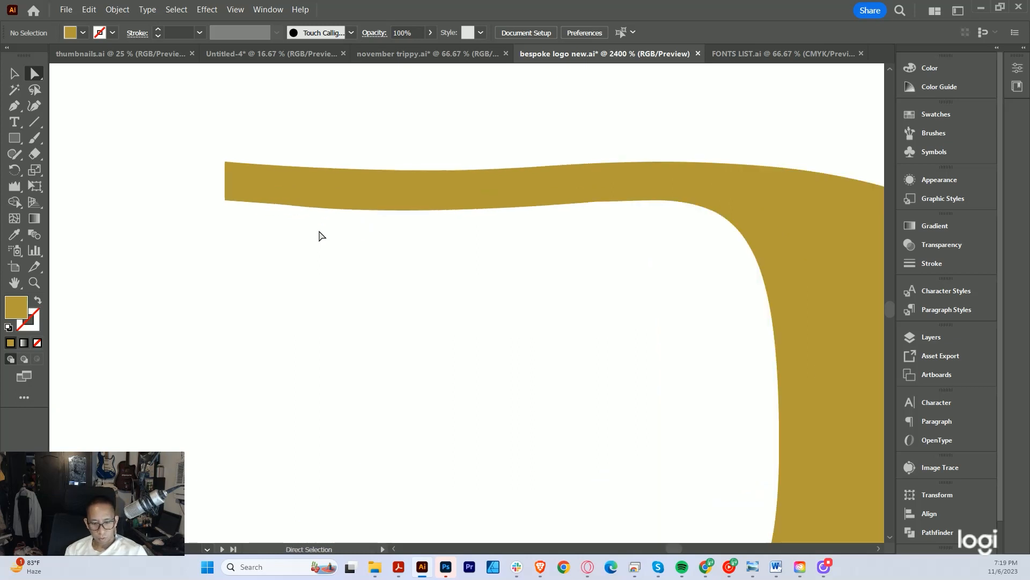
Draw a closed, wavy gold shape with the Pen tool beneath the right-hand B's top stroke to thicken it, from its tip to the upper bowl
{"action": "left_click", "coordinate": [224, 200]}
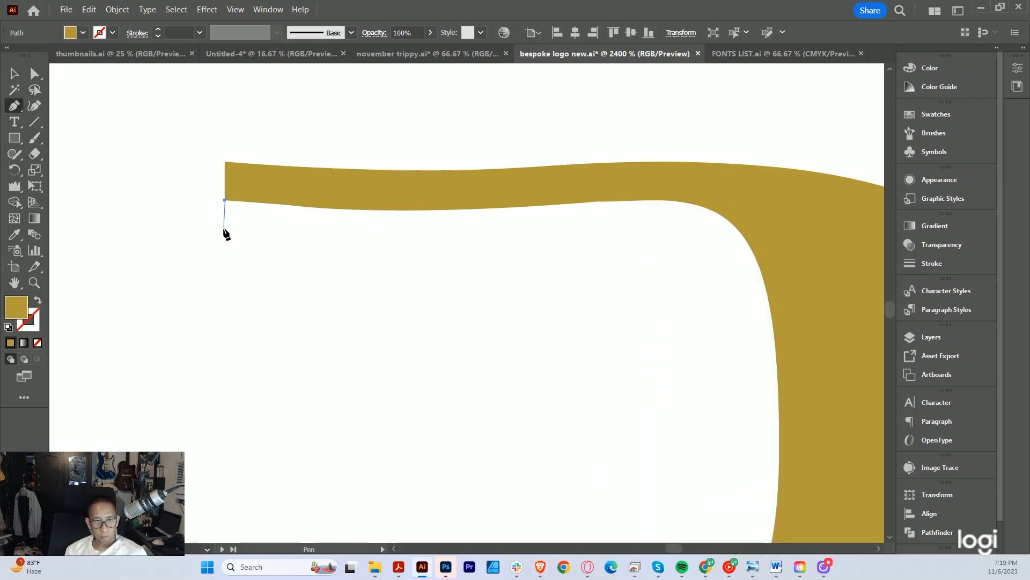
{"action": "left_click", "coordinate": [226, 234]}
{"action": "left_click_drag", "start_coordinate": [337, 267], "coordinate": [424, 266]}
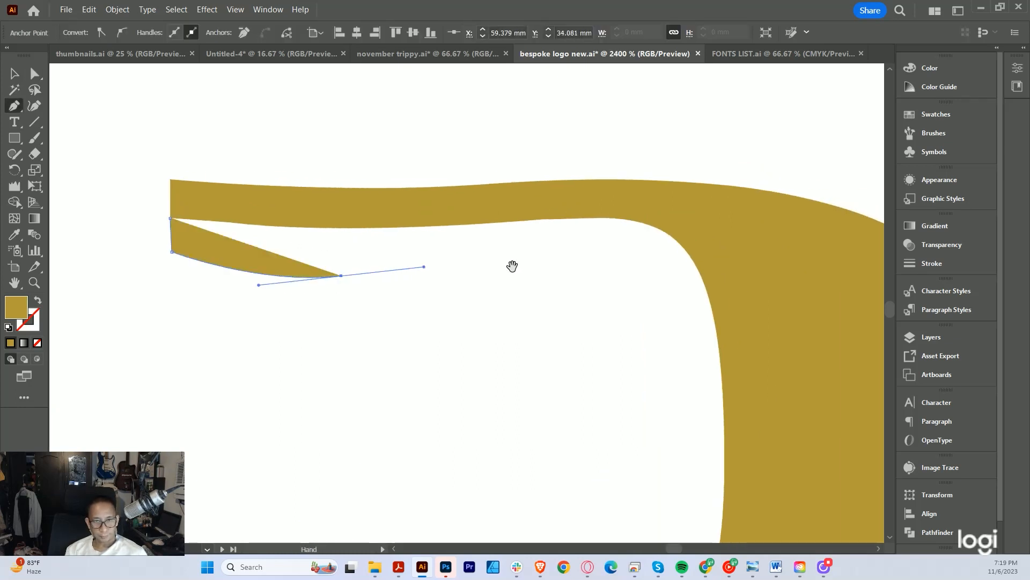
{"action": "left_click_drag", "start_coordinate": [512, 267], "coordinate": [405, 274]}
{"action": "left_click_drag", "start_coordinate": [616, 316], "coordinate": [688, 386]}
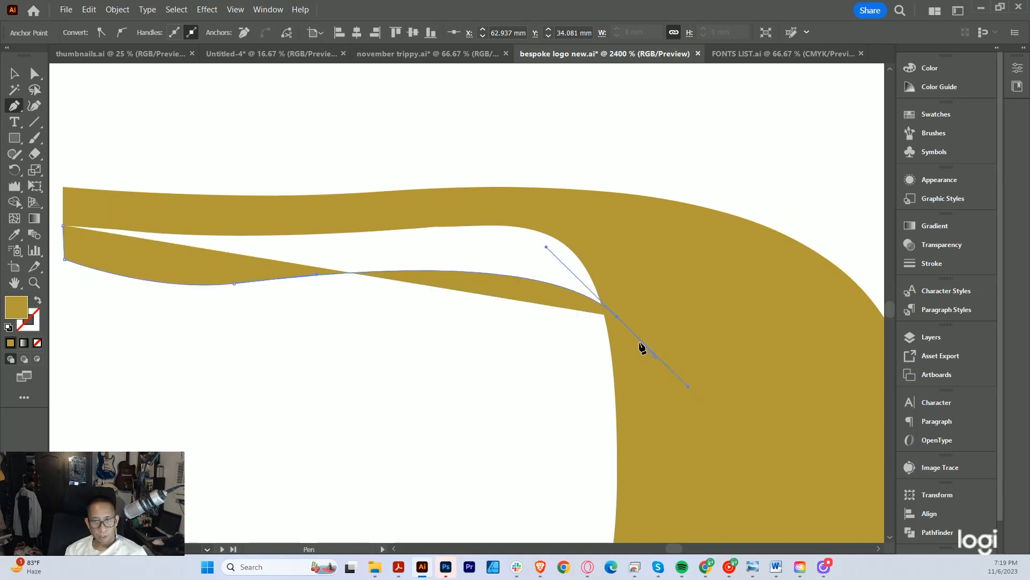
{"action": "left_click_drag", "start_coordinate": [513, 209], "coordinate": [511, 208]}
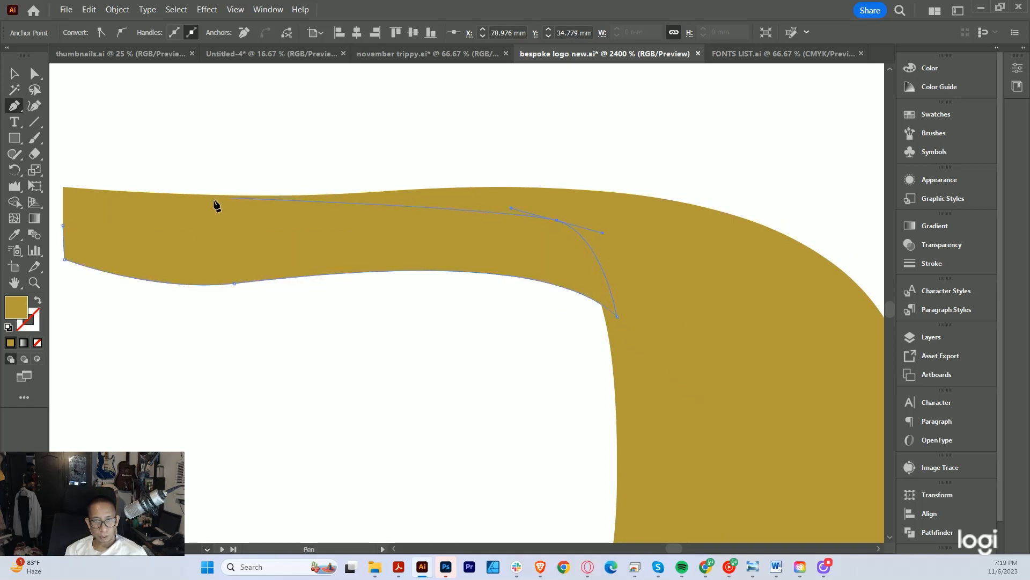
{"action": "left_click_drag", "start_coordinate": [106, 214], "coordinate": [274, 226]}
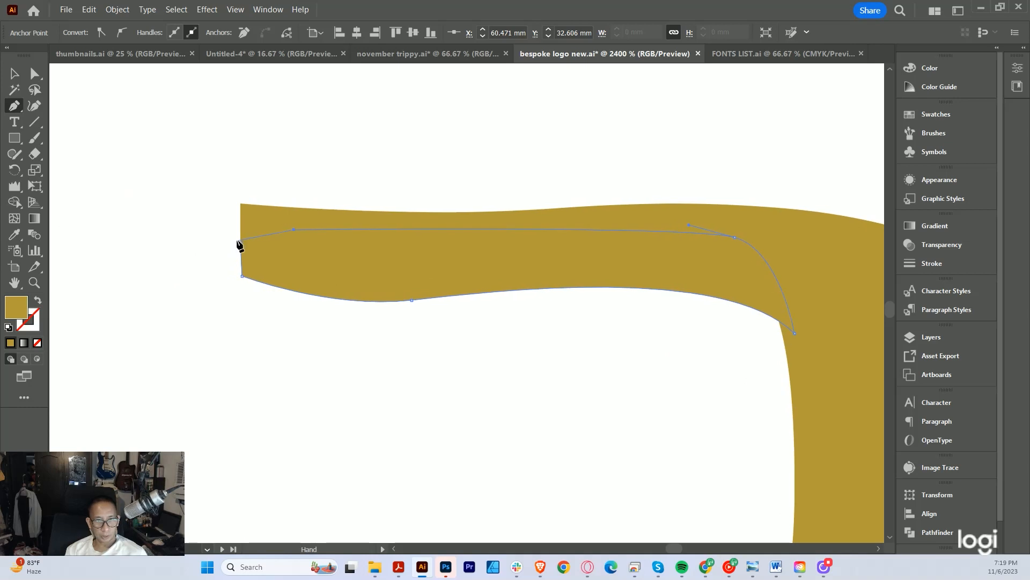
{"action": "key", "text": "v"}
{"action": "scroll", "coordinate": [407, 263], "scroll_direction": "down", "scroll_amount": 4}
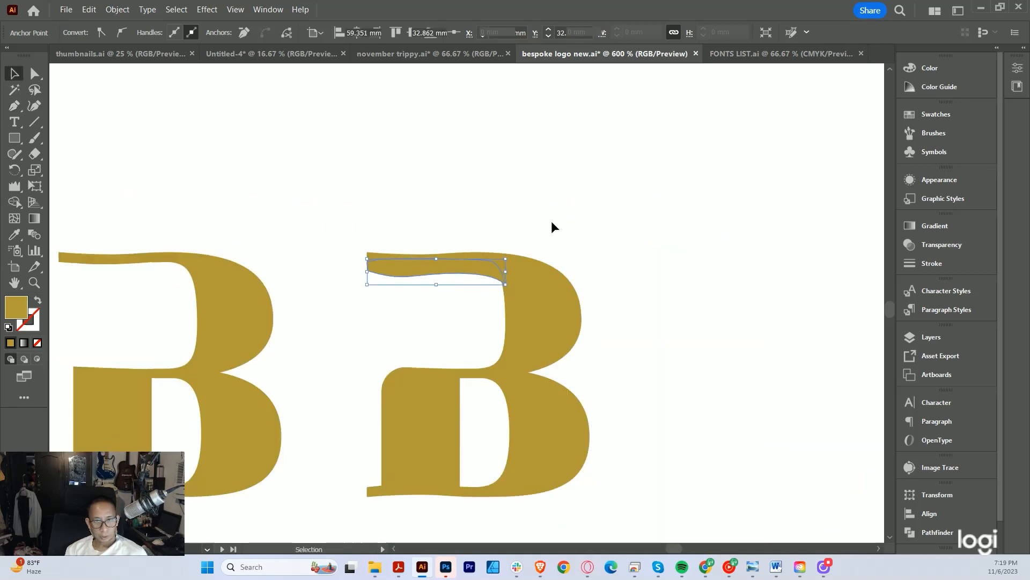
{"action": "left_click", "coordinate": [551, 221]}
Reshape the added shape's lower curve near the upper bowl by redirecting the curve handle of its inner end point steeply upward
{"action": "scroll", "coordinate": [585, 342], "scroll_direction": "down", "scroll_amount": 5}
{"action": "scroll", "coordinate": [600, 376], "scroll_direction": "down", "scroll_amount": 1}
{"action": "scroll", "coordinate": [595, 366], "scroll_direction": "up", "scroll_amount": 5}
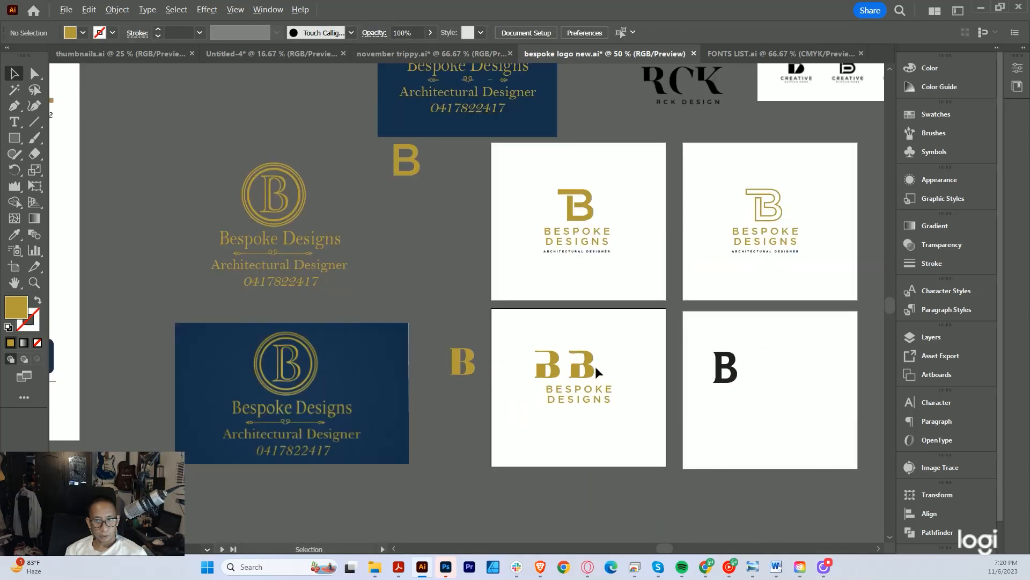
{"action": "left_click", "coordinate": [523, 268]}
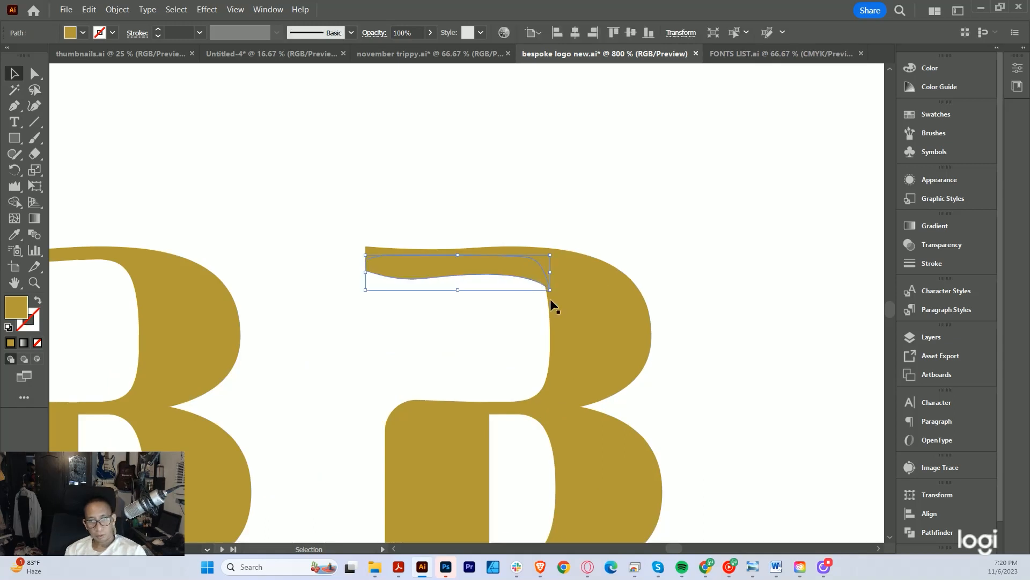
{"action": "scroll", "coordinate": [549, 292], "scroll_direction": "up", "scroll_amount": 3}
{"action": "key", "text": "a"}
{"action": "mouse_move", "coordinate": [570, 302]}
{"action": "left_mouse_down"}
{"action": "mouse_move", "coordinate": [579, 332]}
{"action": "mouse_move", "coordinate": [573, 305]}
{"action": "left_mouse_up"}
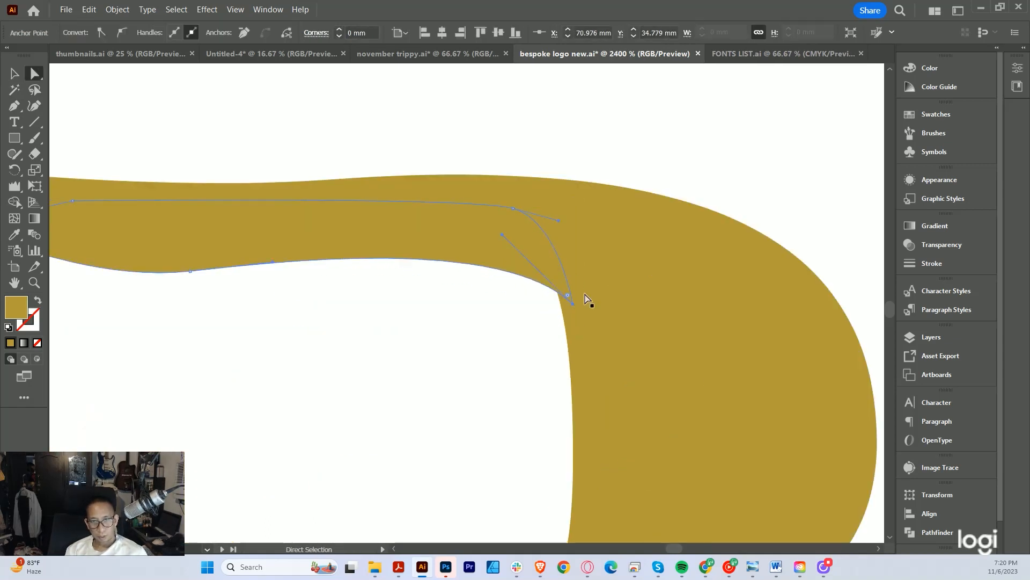
{"action": "left_click_drag", "start_coordinate": [502, 235], "coordinate": [544, 122]}
{"action": "key", "text": "v"}
{"action": "scroll", "coordinate": [562, 204], "scroll_direction": "down", "scroll_amount": 3}
{"action": "left_click", "coordinate": [675, 224]}
Merge the added shape into the right-hand B with Shape Builder and pull the top stroke's upper outer corner outward into a slanted tip
{"action": "scroll", "coordinate": [322, 207], "scroll_direction": "up", "scroll_amount": 3}
{"action": "left_click", "coordinate": [529, 219]}
{"action": "key", "text": "shift+m"}
{"action": "left_click_drag", "start_coordinate": [495, 258], "coordinate": [403, 259]}
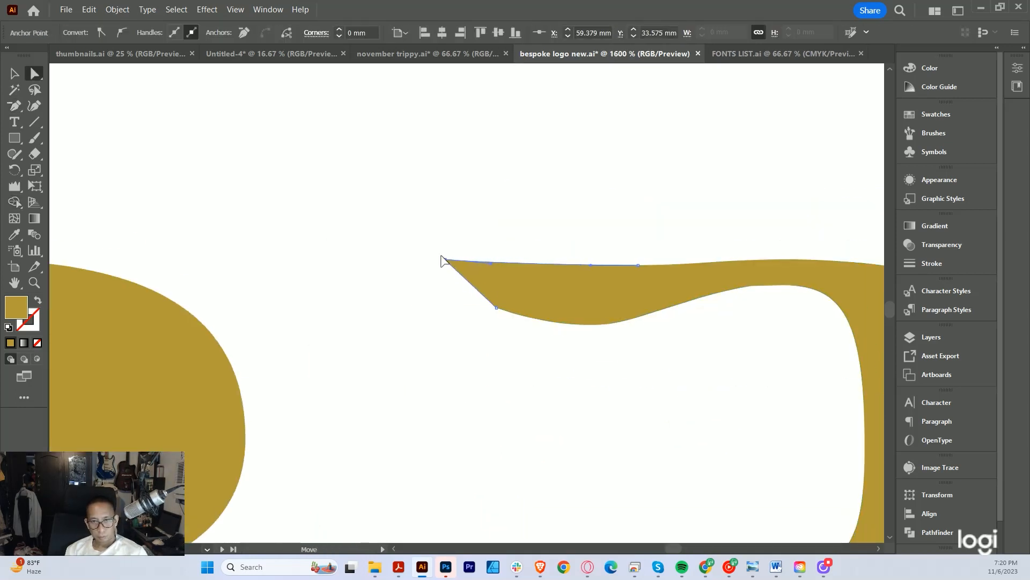
Delete the plainer B variant beside the version with the pointed swash, above the BESPOKE DESIGNS text
{"action": "left_click", "coordinate": [412, 259]}
{"action": "key", "text": "v"}
{"action": "left_click", "coordinate": [518, 215]}
{"action": "scroll", "coordinate": [518, 239], "scroll_direction": "down", "scroll_amount": 5}
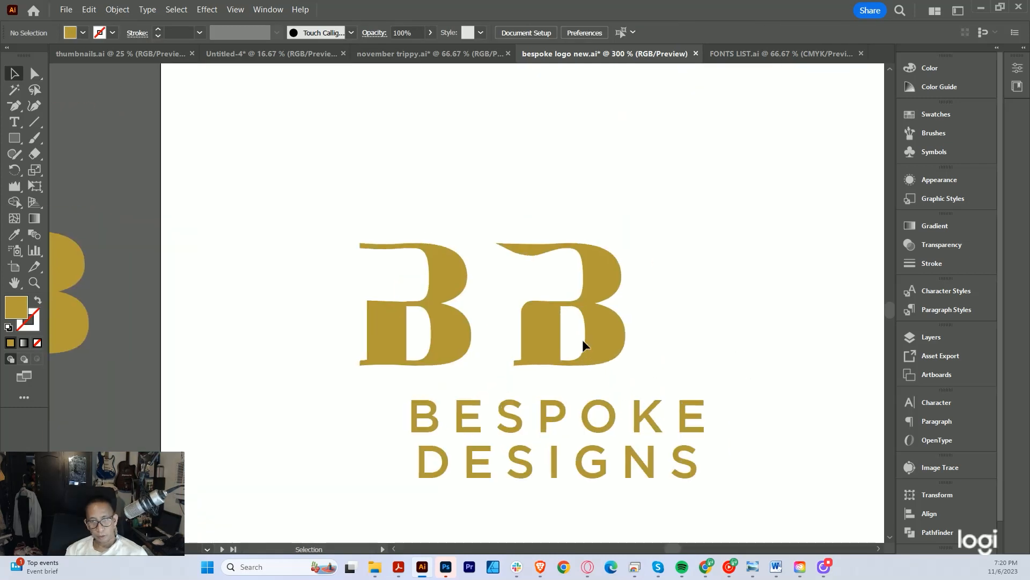
{"action": "left_click", "coordinate": [427, 308]}
{"action": "key", "text": "Delete"}
{"action": "scroll", "coordinate": [526, 340], "scroll_direction": "down", "scroll_amount": 2}
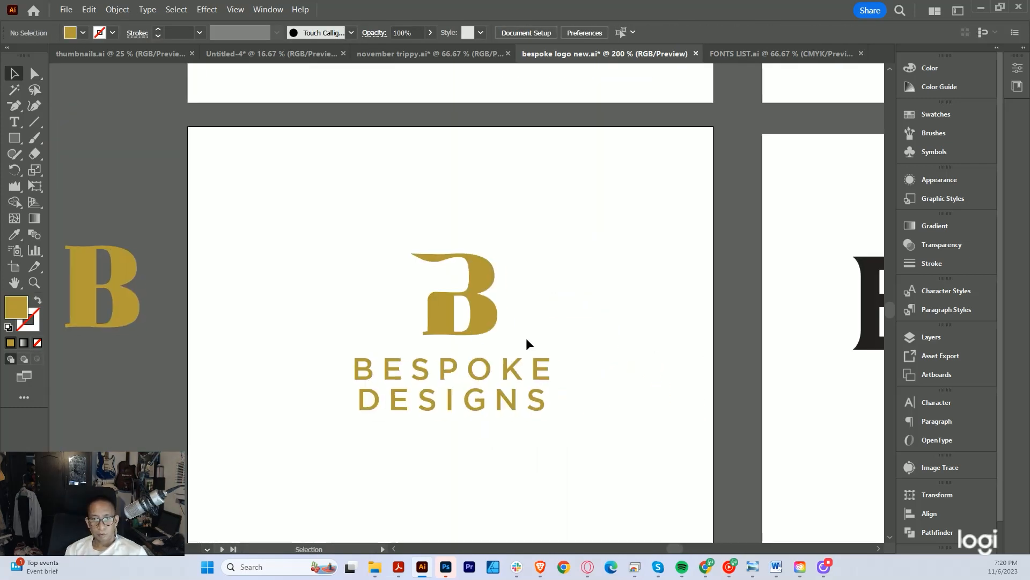
Centre the swash B above BESPOKE DESIGNS and tighten the gap between the letter and the text
{"action": "left_click_drag", "start_coordinate": [402, 236], "coordinate": [525, 307]}
{"action": "left_click_drag", "start_coordinate": [478, 284], "coordinate": [475, 287]}
{"action": "left_click", "coordinate": [463, 383]}
{"action": "scroll", "coordinate": [463, 382], "scroll_direction": "up", "scroll_amount": 2}
{"action": "left_click_drag", "start_coordinate": [455, 354], "coordinate": [448, 345]}
{"action": "scroll", "coordinate": [447, 344], "scroll_direction": "down", "scroll_amount": 4}
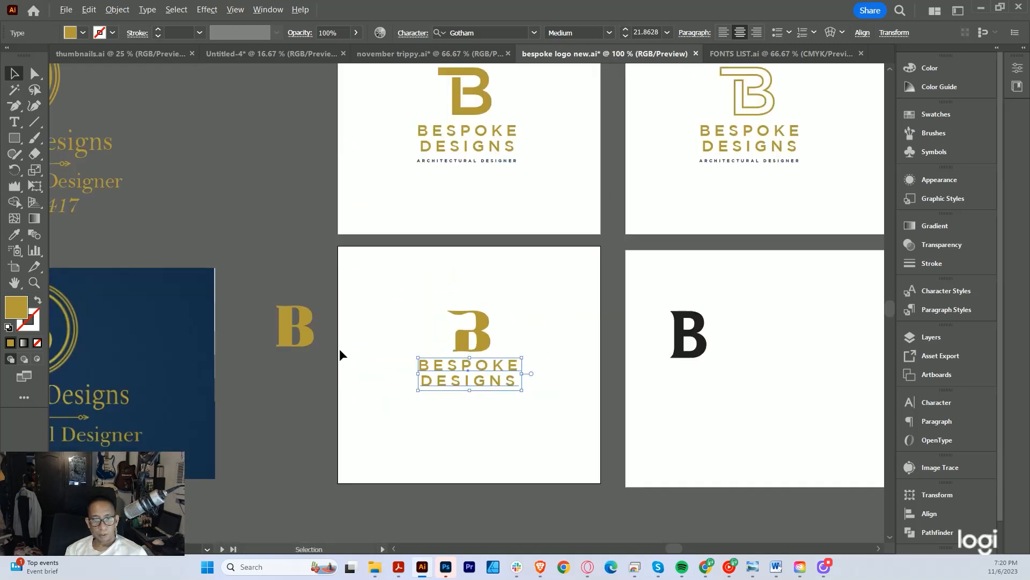
Try setting the BESPOKE DESIGNS text in Regattia Bold, the typeface of the reference B beside the artboard
{"action": "scroll", "coordinate": [300, 322], "scroll_direction": "up", "scroll_amount": 2}
{"action": "left_click", "coordinate": [272, 297]}
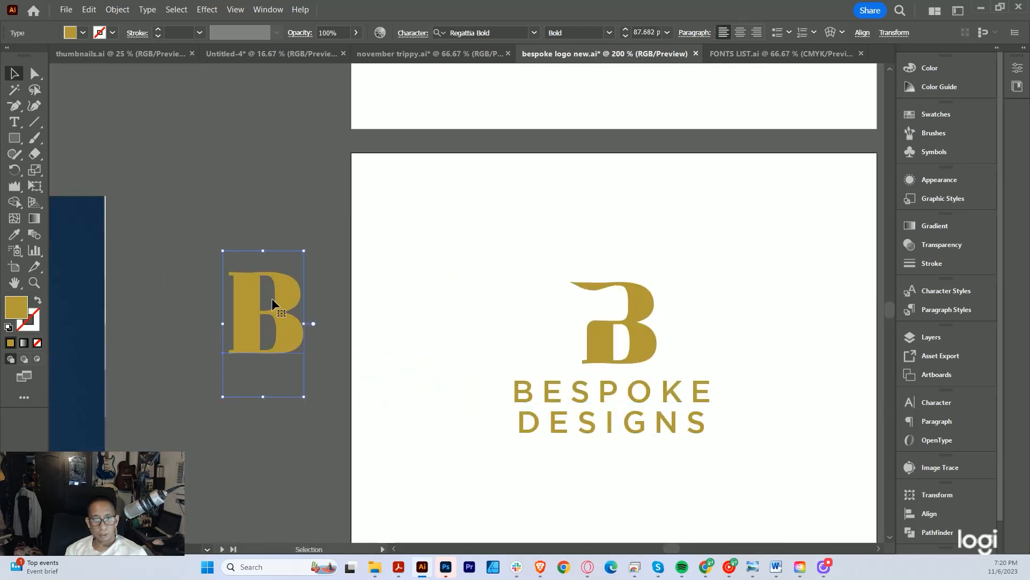
{"action": "left_click", "coordinate": [570, 363]}
{"action": "left_click_drag", "start_coordinate": [571, 364], "coordinate": [485, 329]}
{"action": "left_click", "coordinate": [530, 351]}
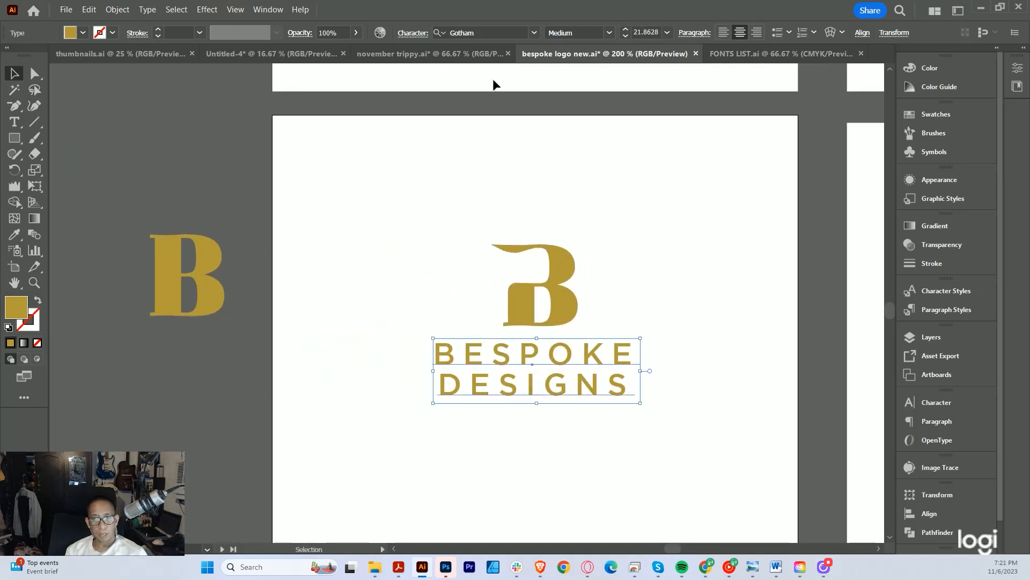
{"action": "left_click", "coordinate": [478, 32]}
{"action": "type", "text": "Regattia Bold"}
{"action": "key", "text": "Return"}
{"action": "scroll", "coordinate": [619, 386], "scroll_direction": "up", "scroll_amount": 2}
{"action": "scroll", "coordinate": [617, 385], "scroll_direction": "down", "scroll_amount": 2}
{"action": "left_click_drag", "start_coordinate": [603, 362], "coordinate": [495, 369]}
{"action": "scroll", "coordinate": [496, 369], "scroll_direction": "down", "scroll_amount": 1}
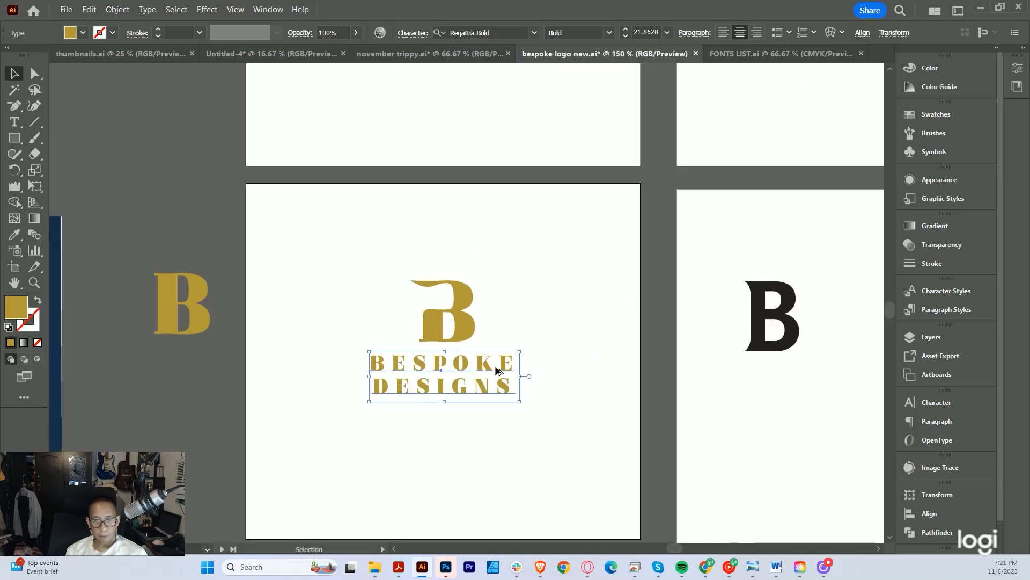
Set the BESPOKE DESIGNS text in the Colus Regular font
{"action": "scroll", "coordinate": [512, 336], "scroll_direction": "up", "scroll_amount": 2}
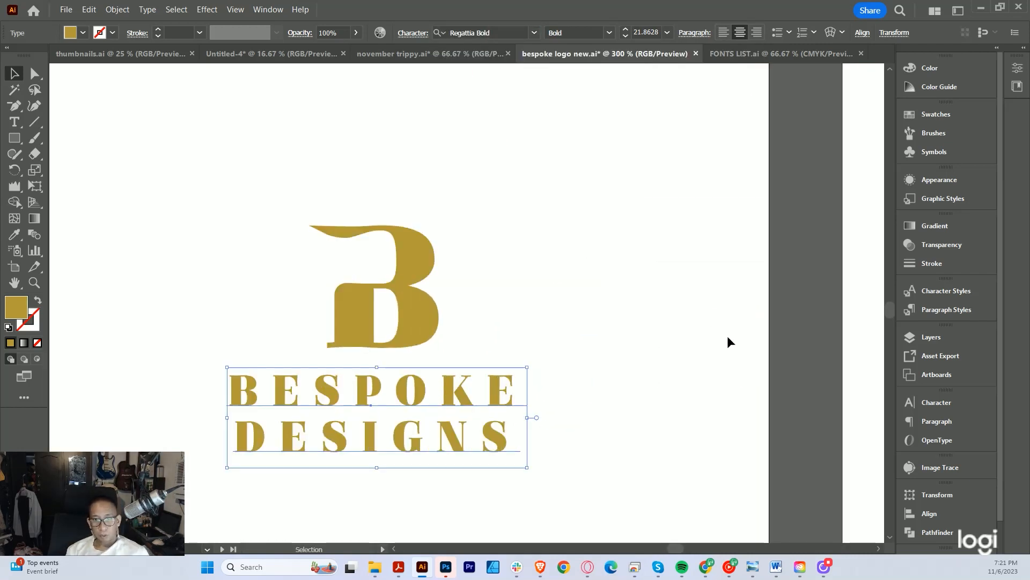
{"action": "scroll", "coordinate": [728, 339], "scroll_direction": "down", "scroll_amount": 2}
{"action": "scroll", "coordinate": [864, 338], "scroll_direction": "up", "scroll_amount": 2}
{"action": "left_click", "coordinate": [501, 33]}
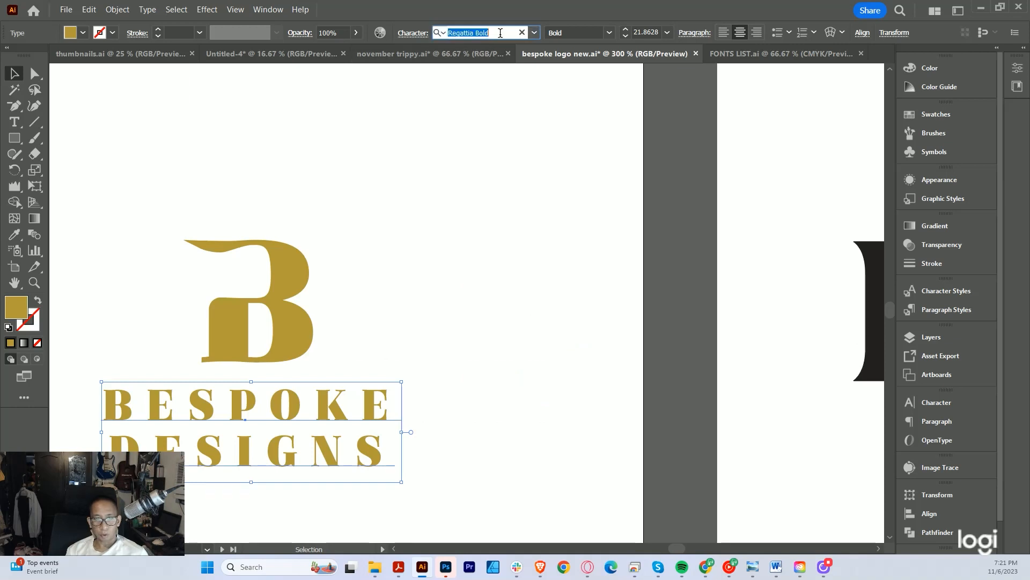
{"action": "type", "text": "colus"}
{"action": "key", "text": "Return"}
{"action": "scroll", "coordinate": [430, 304], "scroll_direction": "down", "scroll_amount": 5}
Move the RCK reference logo down beside the Bespoke Designs artboards, above the gold reference B
{"action": "left_click_drag", "start_coordinate": [440, 260], "coordinate": [429, 315]}
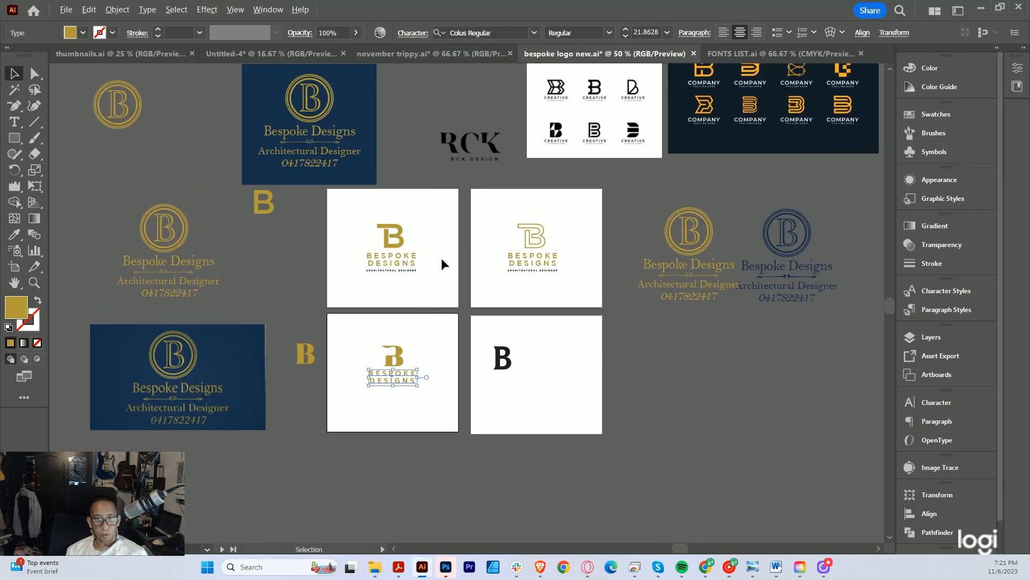
{"action": "scroll", "coordinate": [441, 257], "scroll_direction": "up", "scroll_amount": 1}
{"action": "left_click", "coordinate": [488, 102]}
{"action": "left_click_drag", "start_coordinate": [507, 115], "coordinate": [275, 275]}
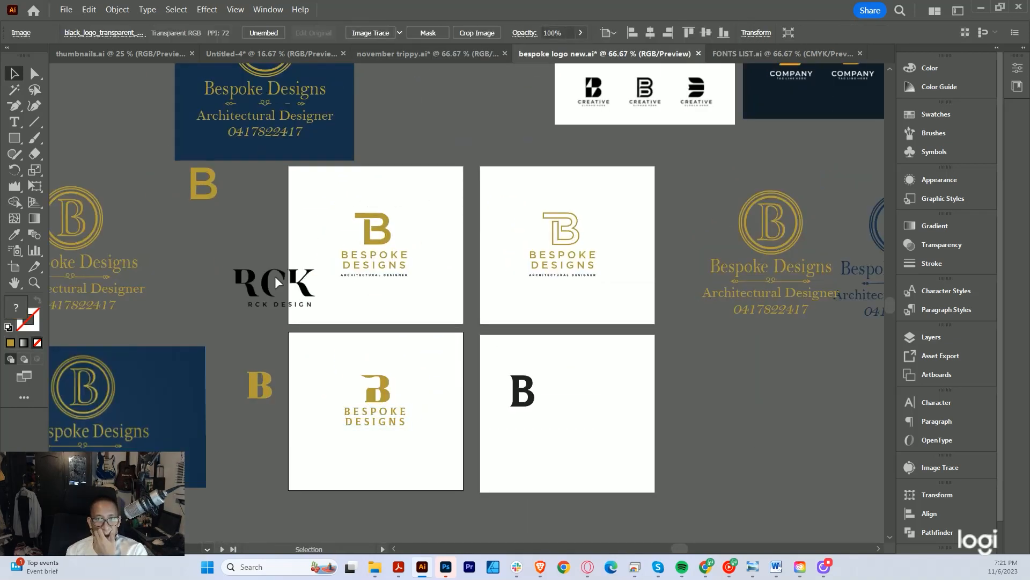
Compare the cut letterforms of the RCK reference logo with the swash B logo and its text
{"action": "scroll", "coordinate": [274, 275], "scroll_direction": "up", "scroll_amount": 2}
{"action": "scroll", "coordinate": [231, 243], "scroll_direction": "up", "scroll_amount": 2}
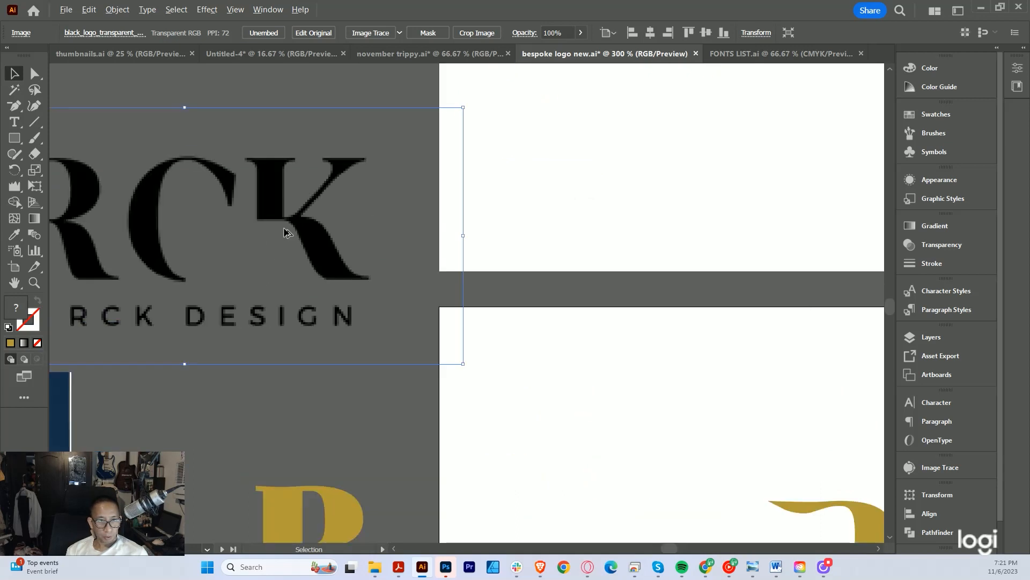
{"action": "scroll", "coordinate": [285, 232], "scroll_direction": "down", "scroll_amount": 3}
{"action": "scroll", "coordinate": [517, 373], "scroll_direction": "down", "scroll_amount": 1}
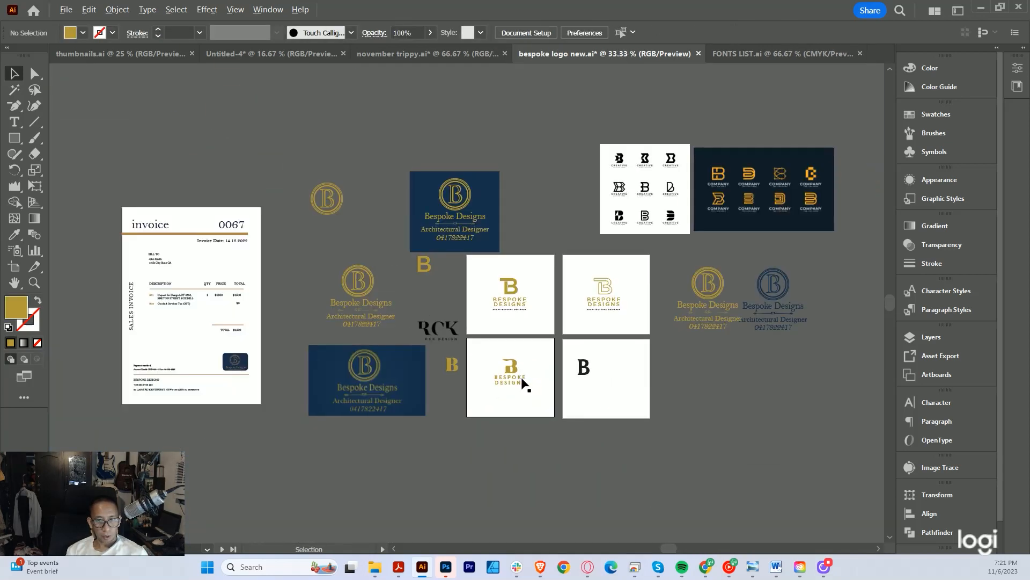
{"action": "scroll", "coordinate": [520, 377], "scroll_direction": "up", "scroll_amount": 6}
{"action": "scroll", "coordinate": [480, 326], "scroll_direction": "down", "scroll_amount": 5}
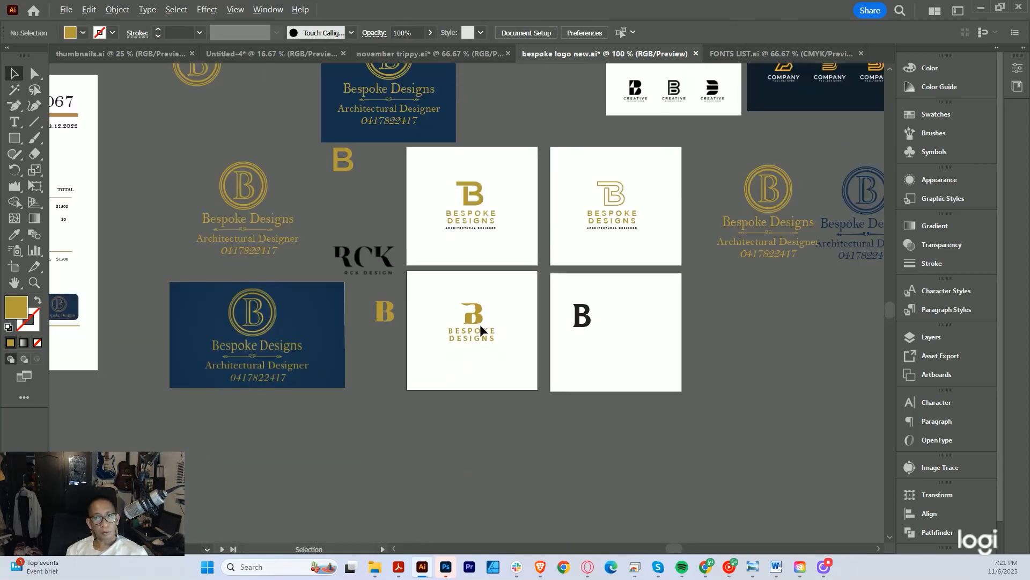
{"action": "scroll", "coordinate": [480, 324], "scroll_direction": "up", "scroll_amount": 5}
{"action": "left_click_drag", "start_coordinate": [480, 325], "coordinate": [463, 331]}
{"action": "scroll", "coordinate": [463, 331], "scroll_direction": "down", "scroll_amount": 3}
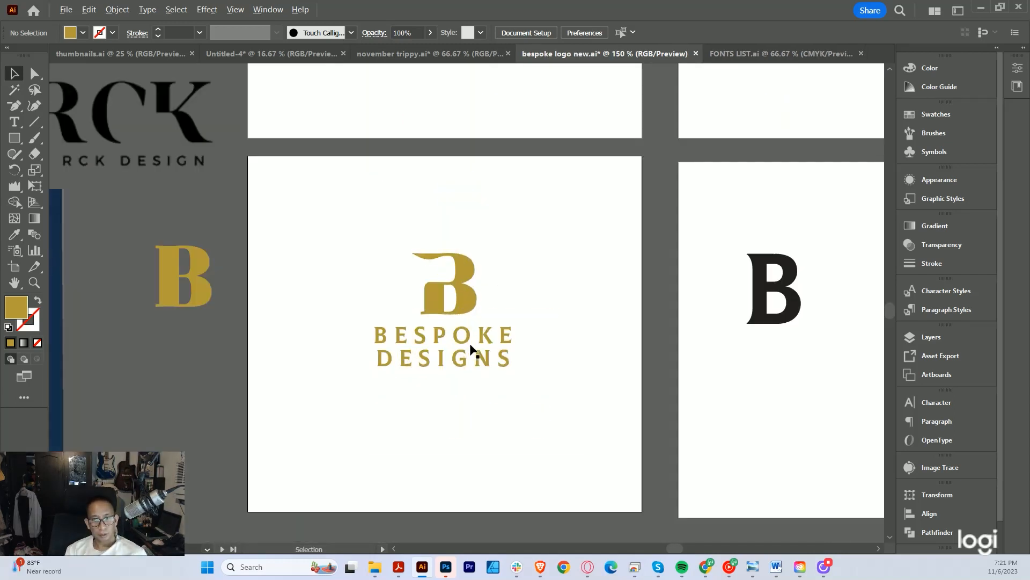
Lower the BESPOKE DESIGNS text slightly to widen the gap beneath the swash B
{"action": "scroll", "coordinate": [472, 353], "scroll_direction": "up", "scroll_amount": 3}
{"action": "left_click", "coordinate": [494, 338]}
{"action": "scroll", "coordinate": [494, 338], "scroll_direction": "down", "scroll_amount": 1}
{"action": "left_click_drag", "start_coordinate": [439, 394], "coordinate": [429, 432]}
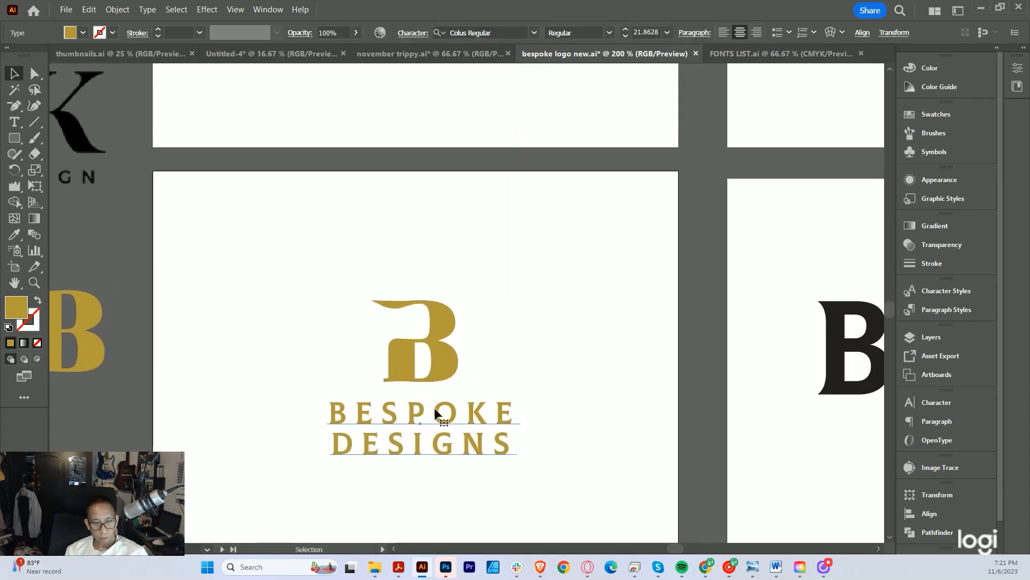
Recolour the BESPOKE DESIGNS text with the navy sampled from the background of the blue business card
{"action": "key", "text": "i"}
{"action": "scroll", "coordinate": [459, 340], "scroll_direction": "down", "scroll_amount": 3}
{"action": "scroll", "coordinate": [263, 326], "scroll_direction": "up", "scroll_amount": 1}
{"action": "left_click", "coordinate": [263, 325]}
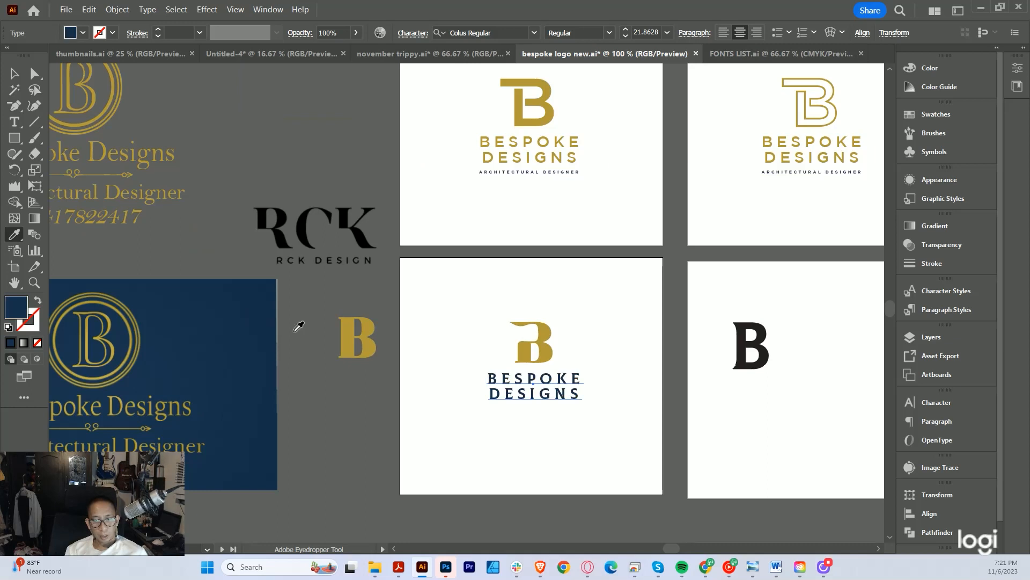
Copy the ARCHITECTURAL DESIGNER tagline from the TB logo to just below the navy BESPOKE DESIGNS text
{"action": "scroll", "coordinate": [547, 389], "scroll_direction": "up", "scroll_amount": 2}
{"action": "scroll", "coordinate": [590, 380], "scroll_direction": "down", "scroll_amount": 2}
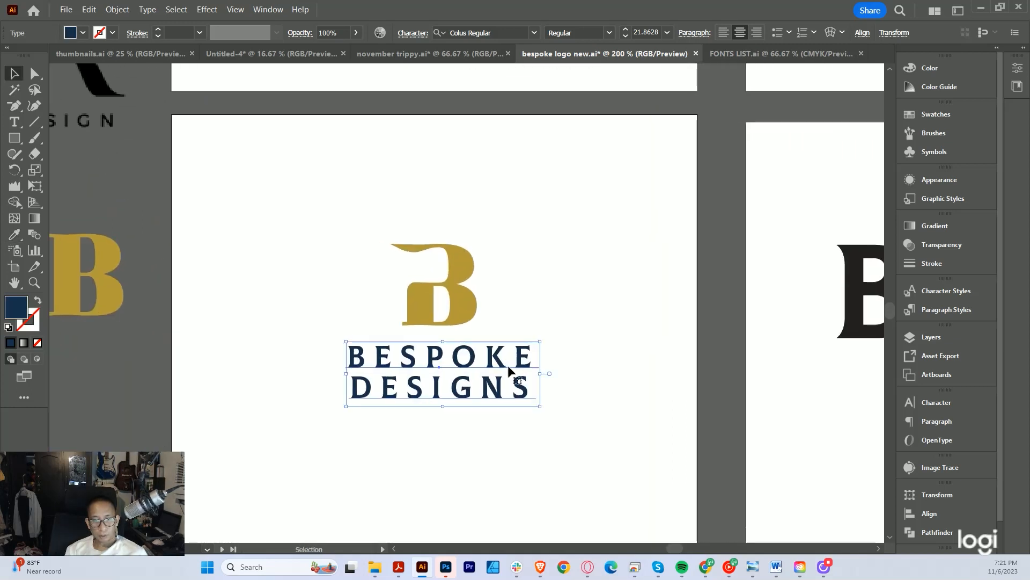
{"action": "left_click", "coordinate": [492, 156]}
{"action": "scroll", "coordinate": [494, 392], "scroll_direction": "up", "scroll_amount": 2}
{"action": "left_click_drag", "start_coordinate": [492, 156], "coordinate": [516, 378]}
Recolour the copied tagline with the swash B's gold and scale it down to about 5.4 pt to match the text width
{"action": "key", "text": "i"}
{"action": "left_click", "coordinate": [480, 279]}
{"action": "scroll", "coordinate": [503, 417], "scroll_direction": "up", "scroll_amount": 1}
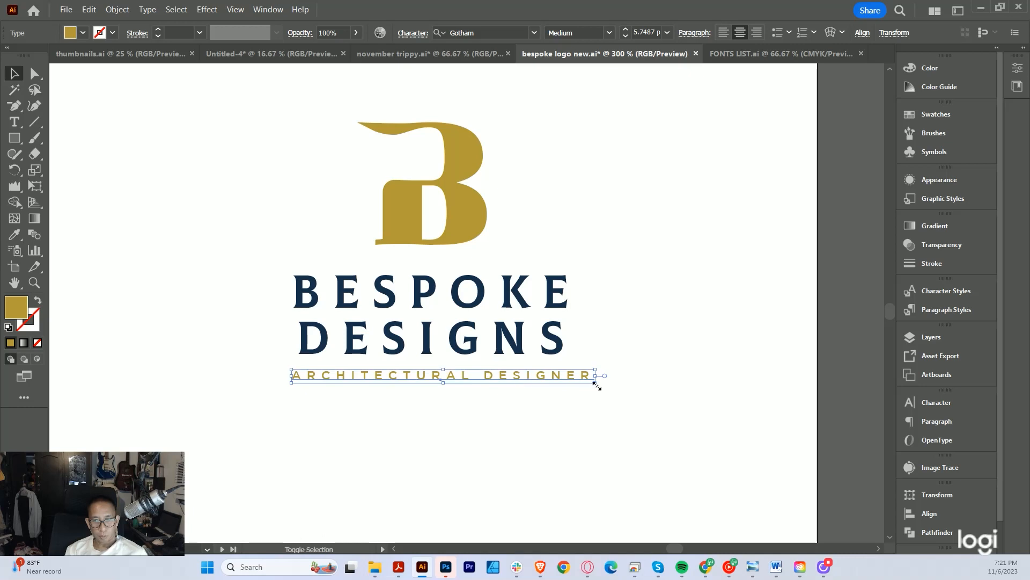
{"action": "left_click_drag", "start_coordinate": [597, 386], "coordinate": [580, 382]}
{"action": "scroll", "coordinate": [576, 397], "scroll_direction": "down", "scroll_amount": 5}
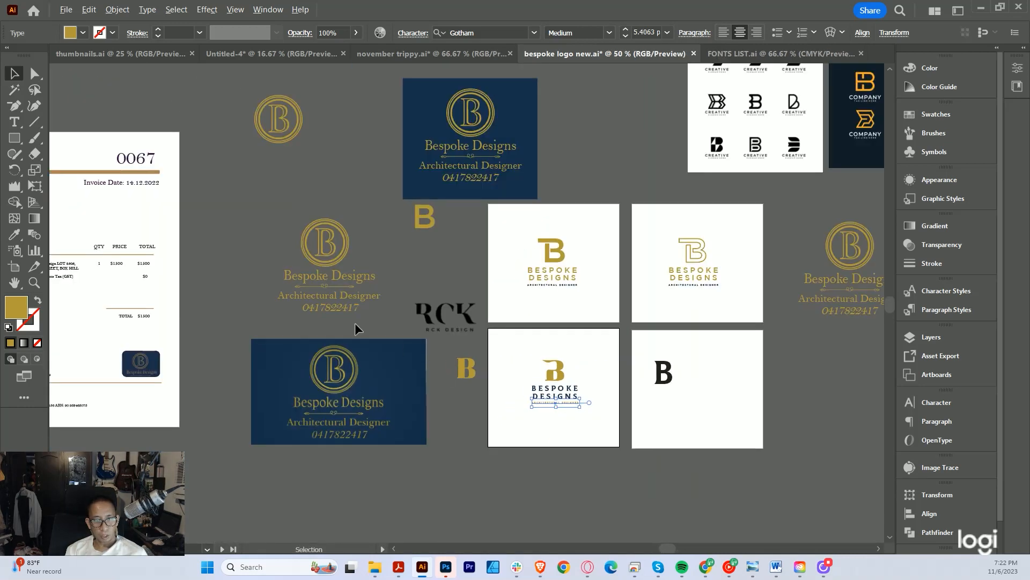
{"action": "scroll", "coordinate": [331, 311], "scroll_direction": "up", "scroll_amount": 2}
{"action": "left_click", "coordinate": [345, 304]}
{"action": "left_click_drag", "start_coordinate": [345, 303], "coordinate": [181, 213]}
{"action": "left_click_drag", "start_coordinate": [181, 213], "coordinate": [621, 472]}
{"action": "scroll", "coordinate": [620, 472], "scroll_direction": "up", "scroll_amount": 2}
{"action": "scroll", "coordinate": [620, 472], "scroll_direction": "down", "scroll_amount": 3}
{"action": "key", "text": "Delete"}
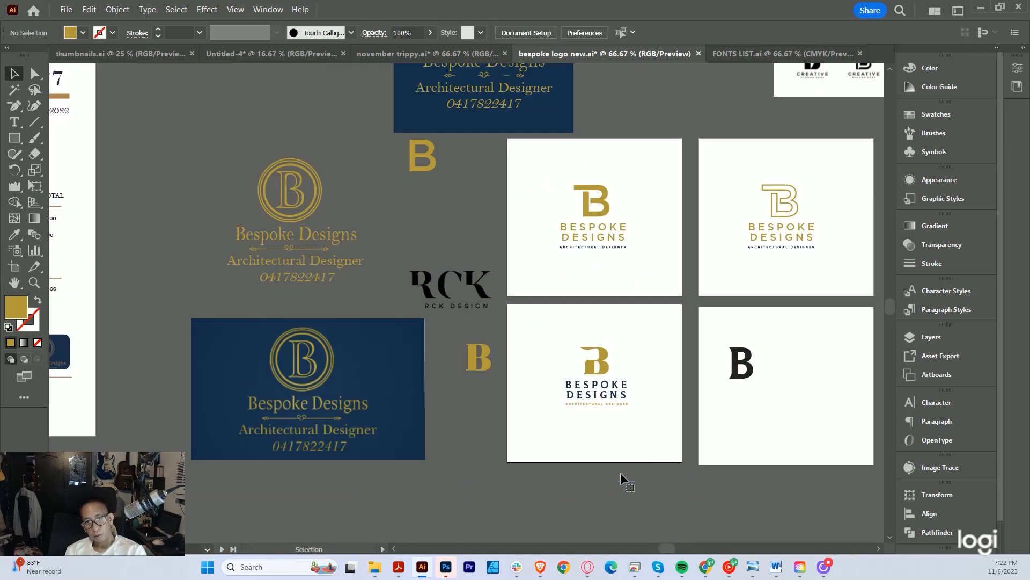
Delete the black B from the artboard beside the gold and navy Bespoke Designs logo
{"action": "scroll", "coordinate": [621, 426], "scroll_direction": "up", "scroll_amount": 2}
{"action": "left_click_drag", "start_coordinate": [637, 421], "coordinate": [586, 293]}
{"action": "left_click_drag", "start_coordinate": [585, 293], "coordinate": [523, 239]}
{"action": "left_click_drag", "start_coordinate": [536, 277], "coordinate": [494, 254]}
{"action": "key", "text": "ctrl+shift+z"}
{"action": "left_click_drag", "start_coordinate": [513, 212], "coordinate": [446, 306]}
{"action": "scroll", "coordinate": [445, 305], "scroll_direction": "down", "scroll_amount": 2}
{"action": "left_click", "coordinate": [544, 352]}
{"action": "scroll", "coordinate": [546, 352], "scroll_direction": "up", "scroll_amount": 1}
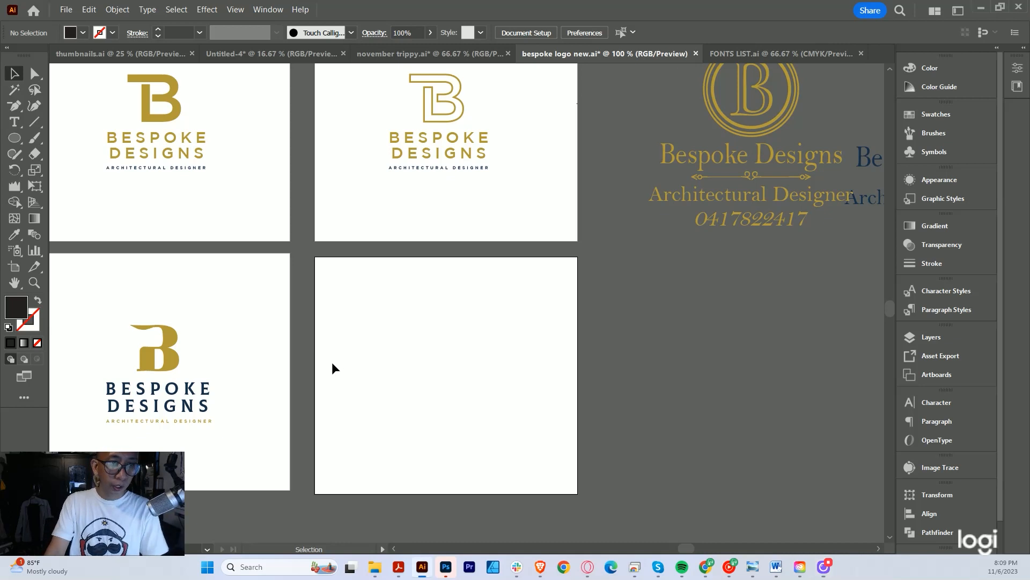
Review the three Bespoke Designs logo concepts alongside the original card designs and reference logos
{"action": "scroll", "coordinate": [172, 359], "scroll_direction": "up", "scroll_amount": 4}
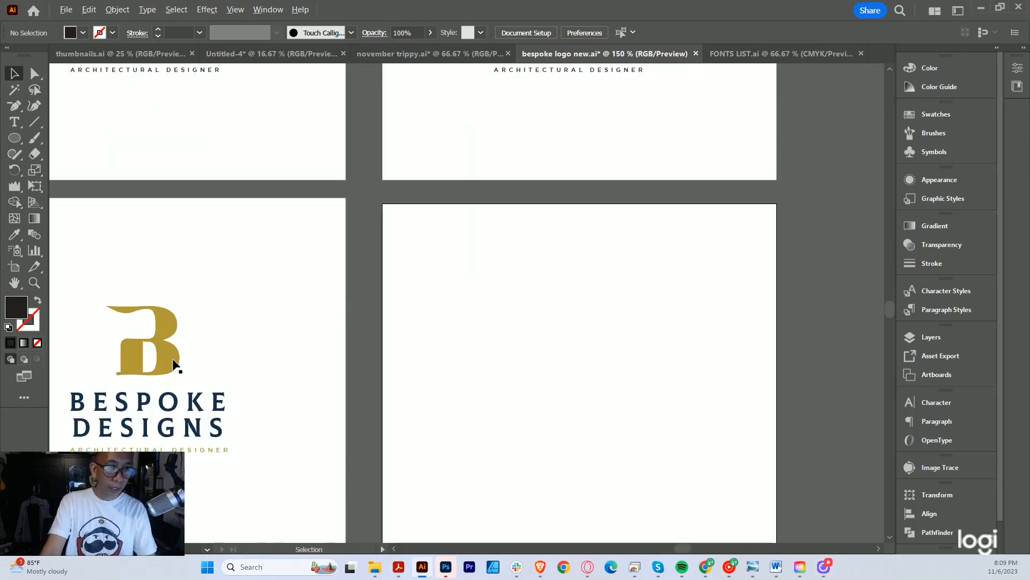
{"action": "scroll", "coordinate": [172, 358], "scroll_direction": "down", "scroll_amount": 6}
{"action": "left_click_drag", "start_coordinate": [327, 205], "coordinate": [381, 389]}
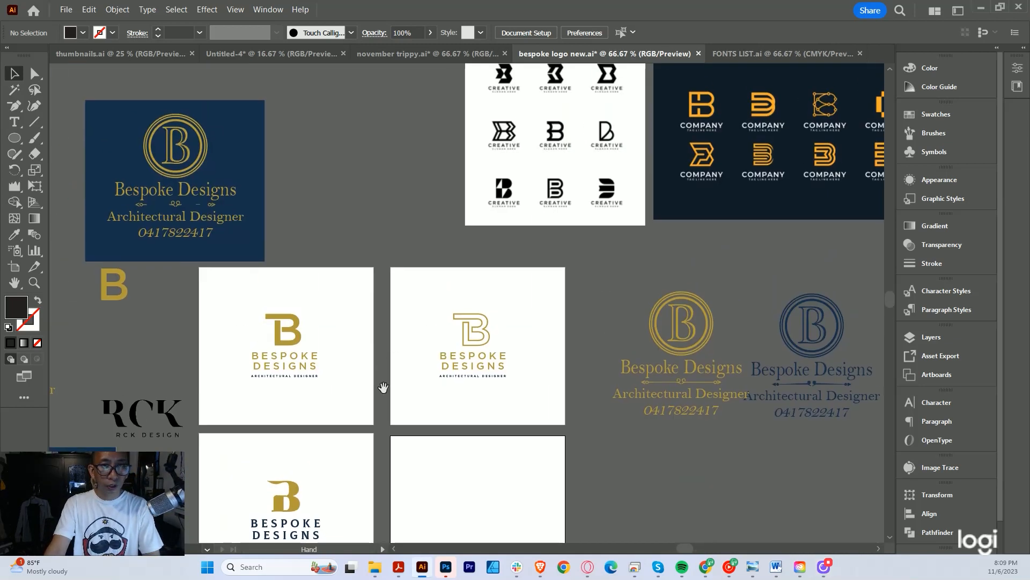
{"action": "left_click_drag", "start_coordinate": [509, 184], "coordinate": [491, 230]}
{"action": "left_click_drag", "start_coordinate": [346, 438], "coordinate": [416, 278]}
{"action": "left_click_drag", "start_coordinate": [236, 444], "coordinate": [314, 430]}
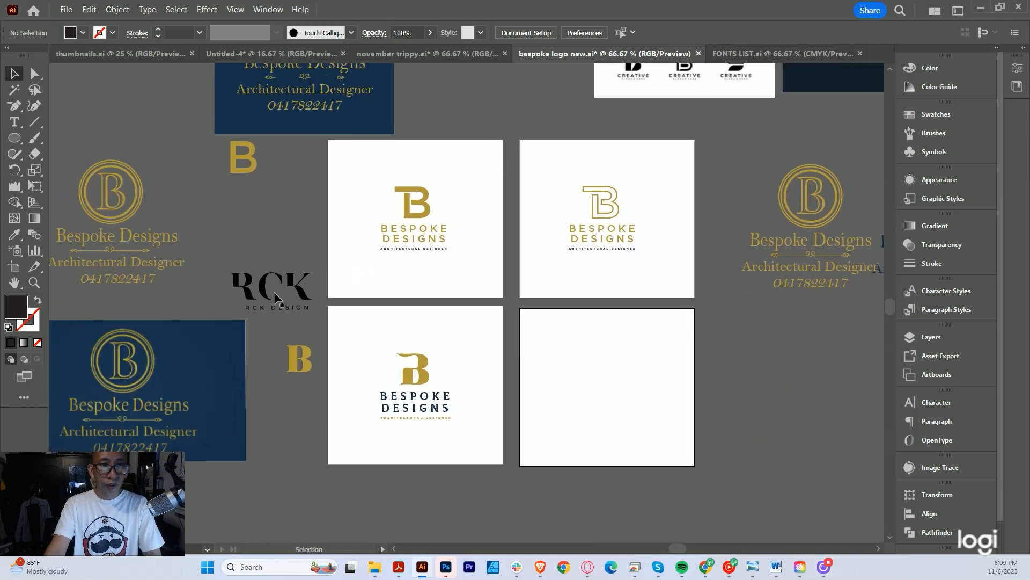
{"action": "scroll", "coordinate": [271, 287], "scroll_direction": "up", "scroll_amount": 5}
{"action": "scroll", "coordinate": [248, 269], "scroll_direction": "down", "scroll_amount": 4}
{"action": "scroll", "coordinate": [465, 351], "scroll_direction": "down", "scroll_amount": 4}
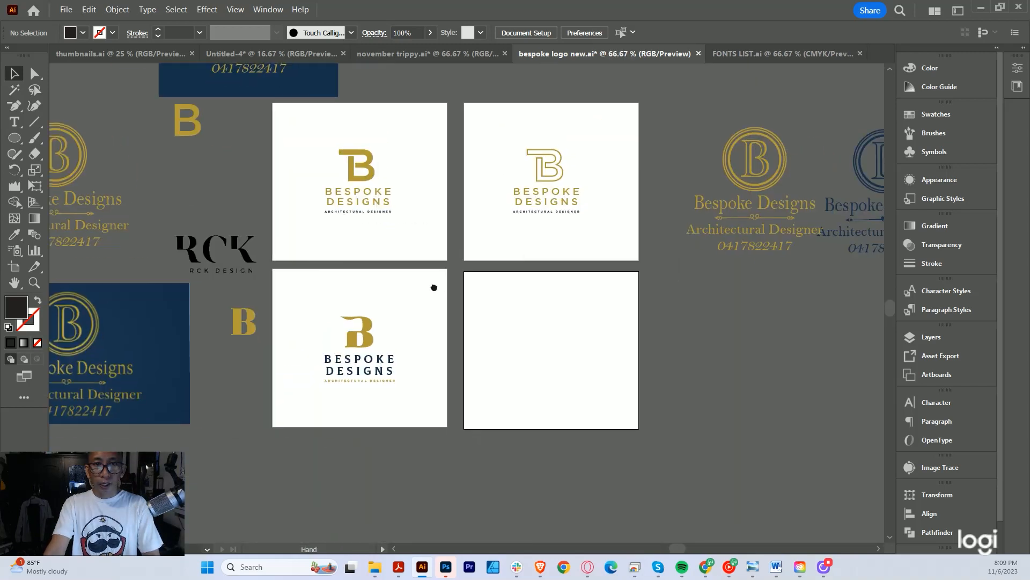
Compare the solid and outlined TB logos with the serif swash B concept up close
{"action": "scroll", "coordinate": [357, 176], "scroll_direction": "up", "scroll_amount": 3}
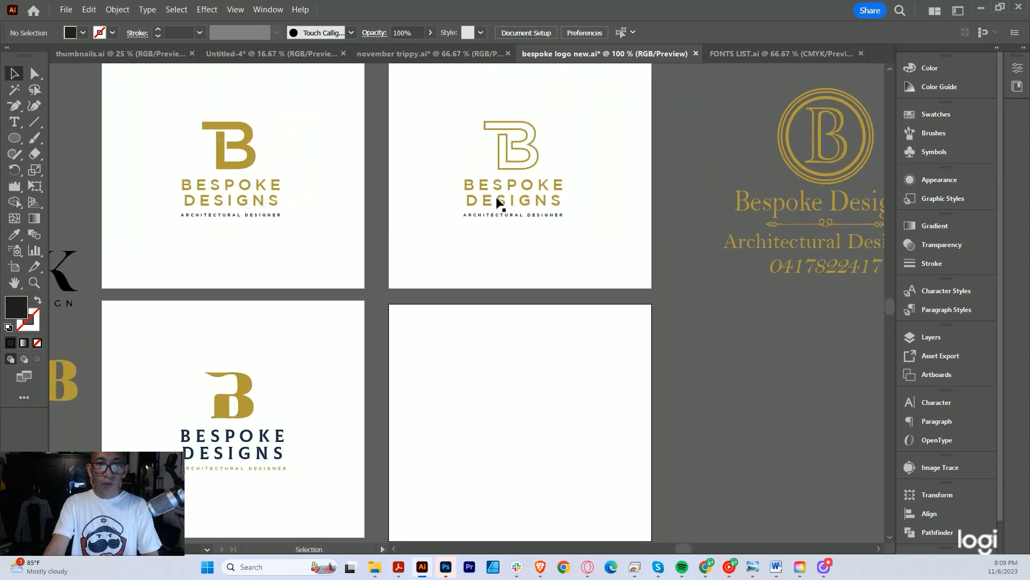
{"action": "scroll", "coordinate": [256, 164], "scroll_direction": "up", "scroll_amount": 2}
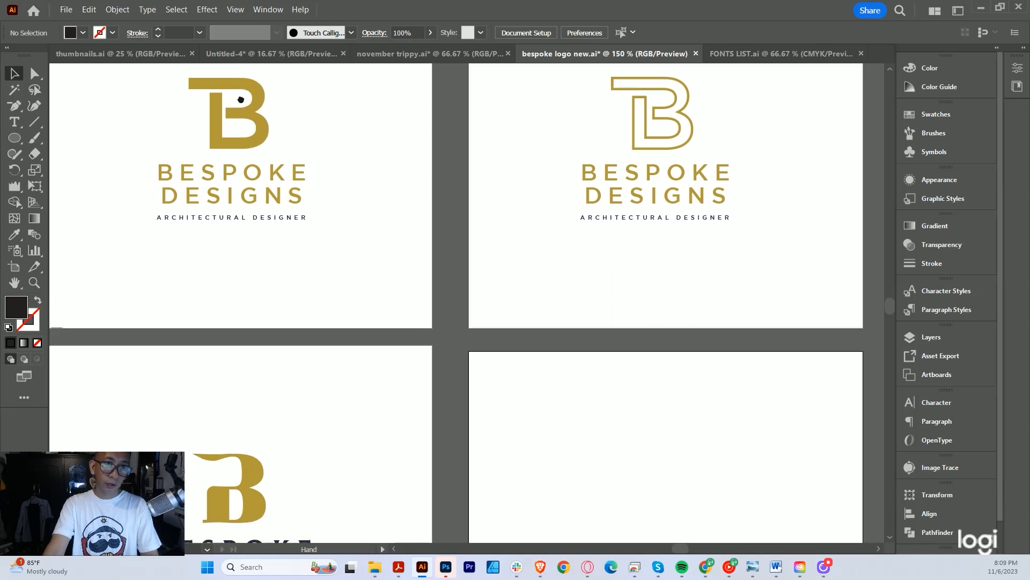
{"action": "left_click", "coordinate": [280, 167]}
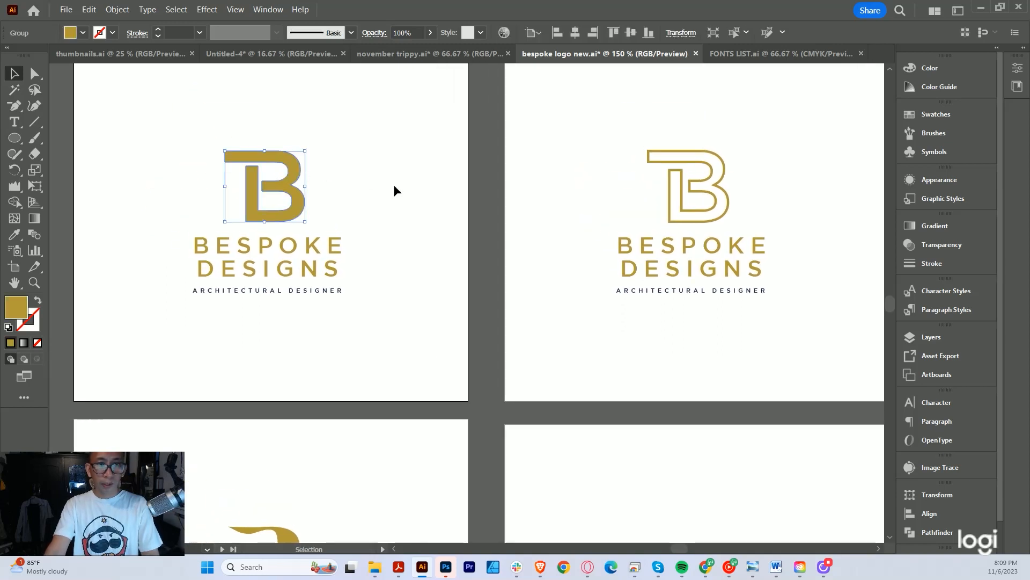
{"action": "left_click", "coordinate": [394, 185]}
{"action": "scroll", "coordinate": [396, 233], "scroll_direction": "down", "scroll_amount": 2}
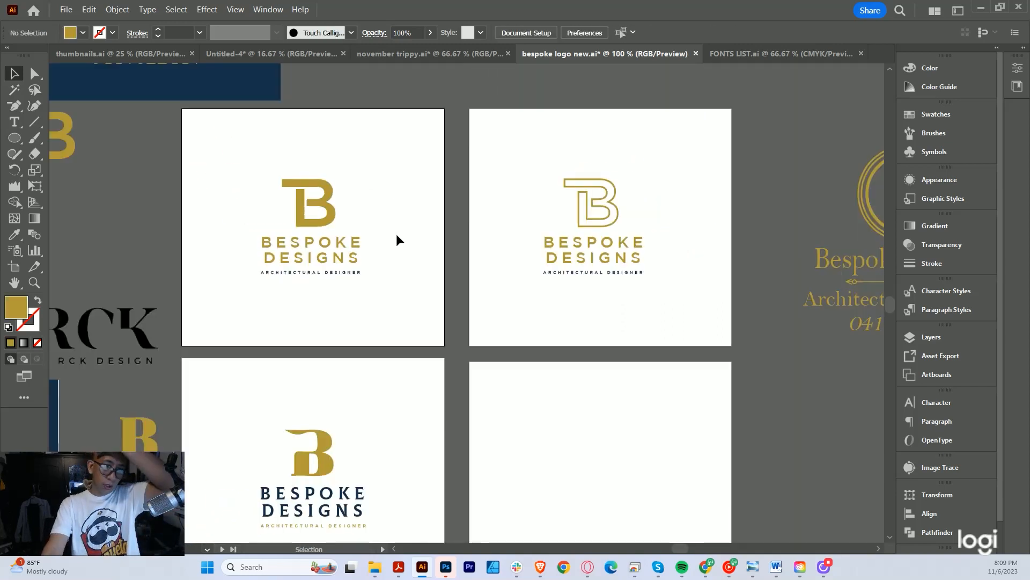
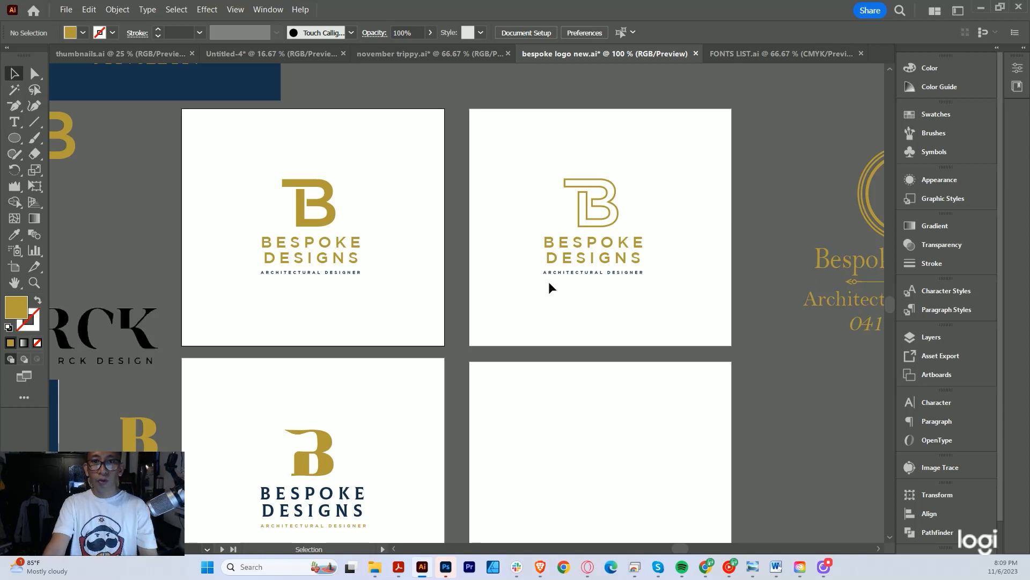
{"action": "left_click_drag", "start_coordinate": [489, 323], "coordinate": [428, 289]}
{"action": "left_click_drag", "start_coordinate": [313, 226], "coordinate": [388, 201]}
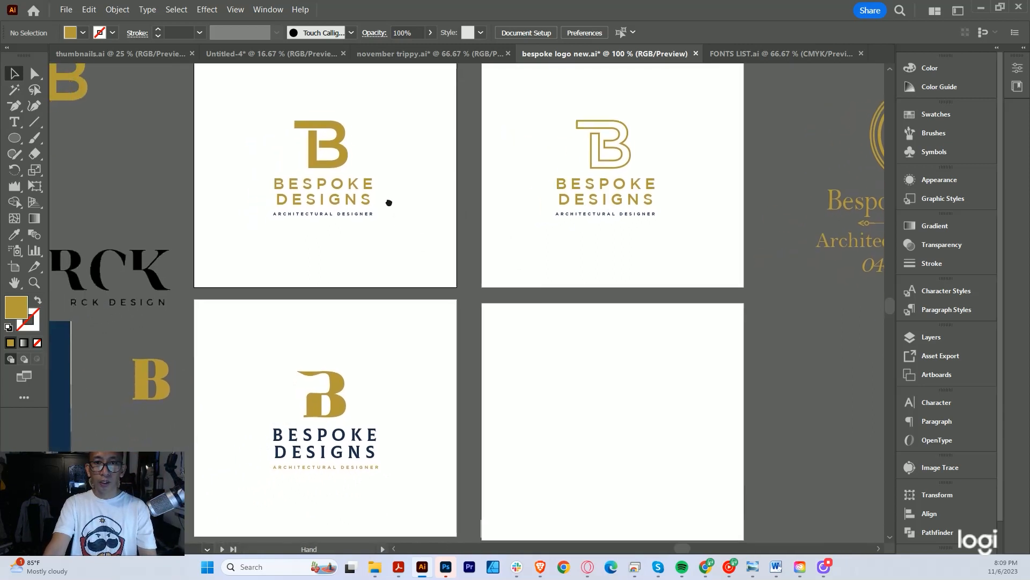
{"action": "scroll", "coordinate": [343, 126], "scroll_direction": "up", "scroll_amount": 3}
{"action": "scroll", "coordinate": [342, 127], "scroll_direction": "down", "scroll_amount": 5}
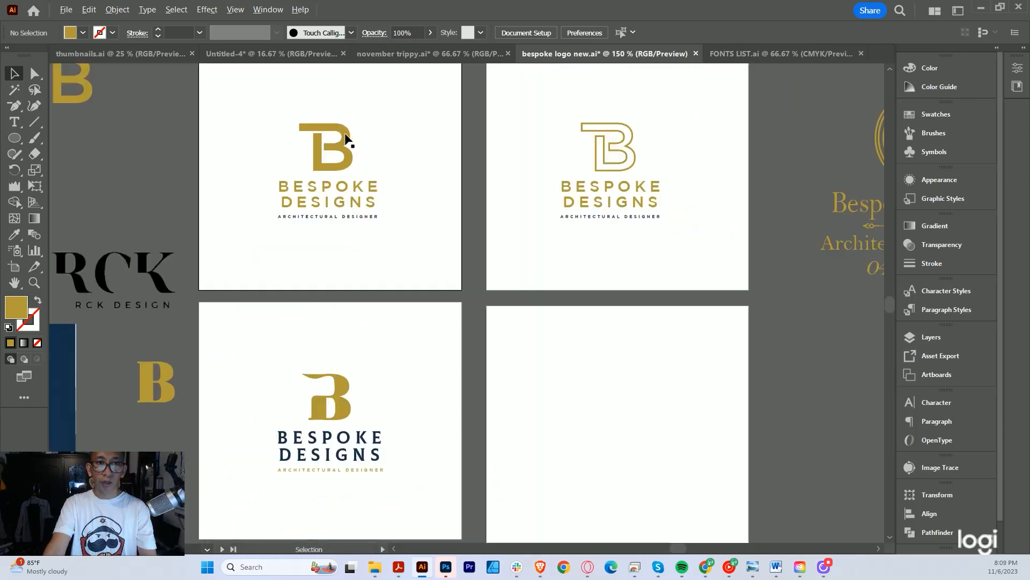
{"action": "scroll", "coordinate": [453, 75], "scroll_direction": "up", "scroll_amount": 1}
Examine the B monograms on the white CREATIVE reference sheet for ideas for the empty artboard
{"action": "left_click_drag", "start_coordinate": [453, 75], "coordinate": [329, 312]}
{"action": "left_click_drag", "start_coordinate": [396, 226], "coordinate": [269, 360]}
{"action": "scroll", "coordinate": [335, 344], "scroll_direction": "up", "scroll_amount": 1}
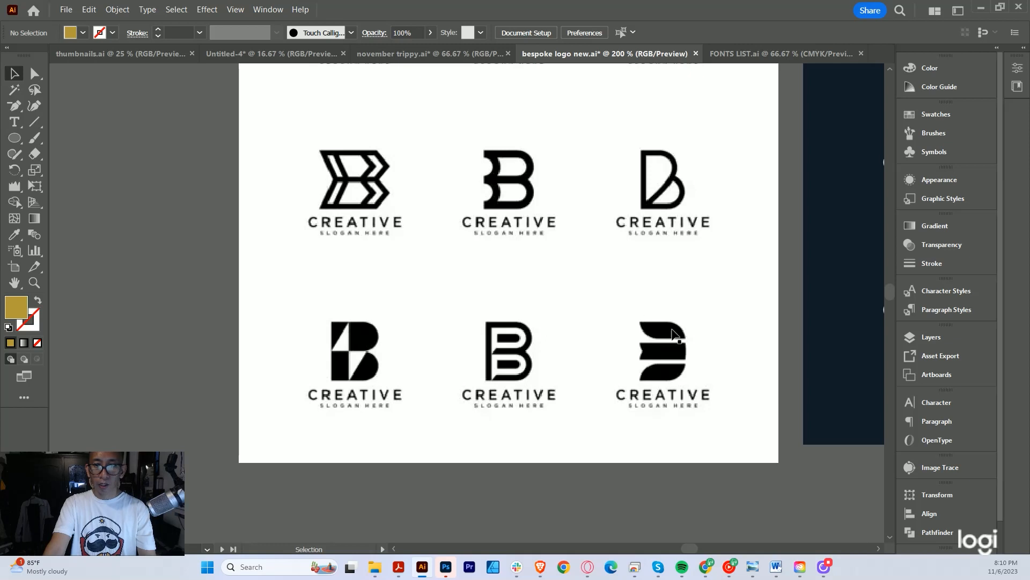
{"action": "scroll", "coordinate": [411, 315], "scroll_direction": "up", "scroll_amount": 2}
{"action": "left_click_drag", "start_coordinate": [578, 347], "coordinate": [519, 340]}
{"action": "scroll", "coordinate": [549, 340], "scroll_direction": "down", "scroll_amount": 2}
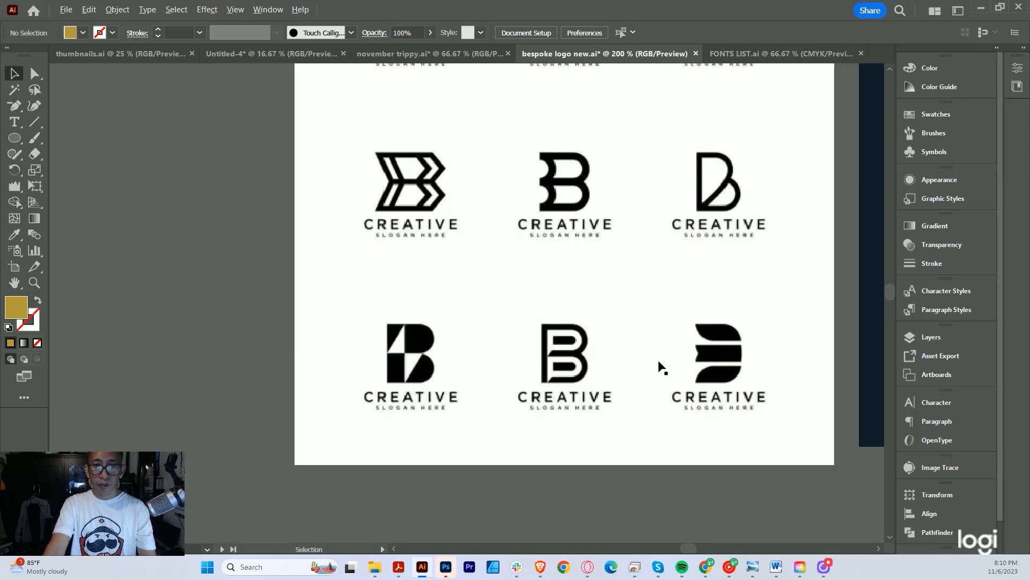
{"action": "scroll", "coordinate": [727, 352], "scroll_direction": "up", "scroll_amount": 2}
{"action": "scroll", "coordinate": [725, 353], "scroll_direction": "down", "scroll_amount": 4}
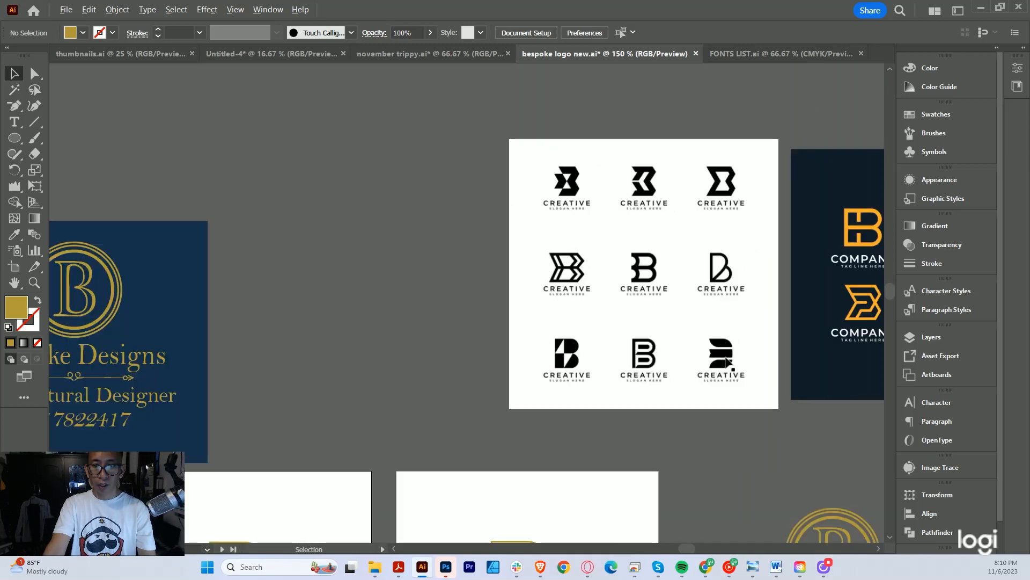
Copy the solid TB monogram onto the empty fourth artboard and fade it to 20% opacity as a tracing guide
{"action": "left_click_drag", "start_coordinate": [713, 396], "coordinate": [781, 123]}
{"action": "left_click_drag", "start_coordinate": [402, 392], "coordinate": [375, 259]}
{"action": "scroll", "coordinate": [294, 182], "scroll_direction": "up", "scroll_amount": 1}
{"action": "left_click_drag", "start_coordinate": [462, 207], "coordinate": [432, 172]}
{"action": "scroll", "coordinate": [309, 187], "scroll_direction": "down", "scroll_amount": 1}
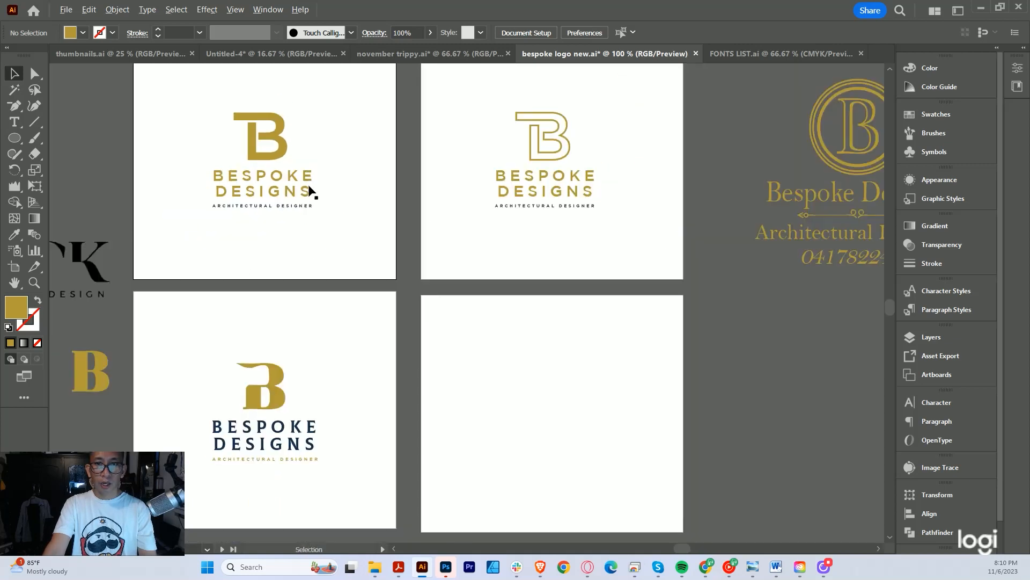
{"action": "left_click_drag", "start_coordinate": [274, 140], "coordinate": [539, 344]}
{"action": "scroll", "coordinate": [552, 392], "scroll_direction": "up", "scroll_amount": 3}
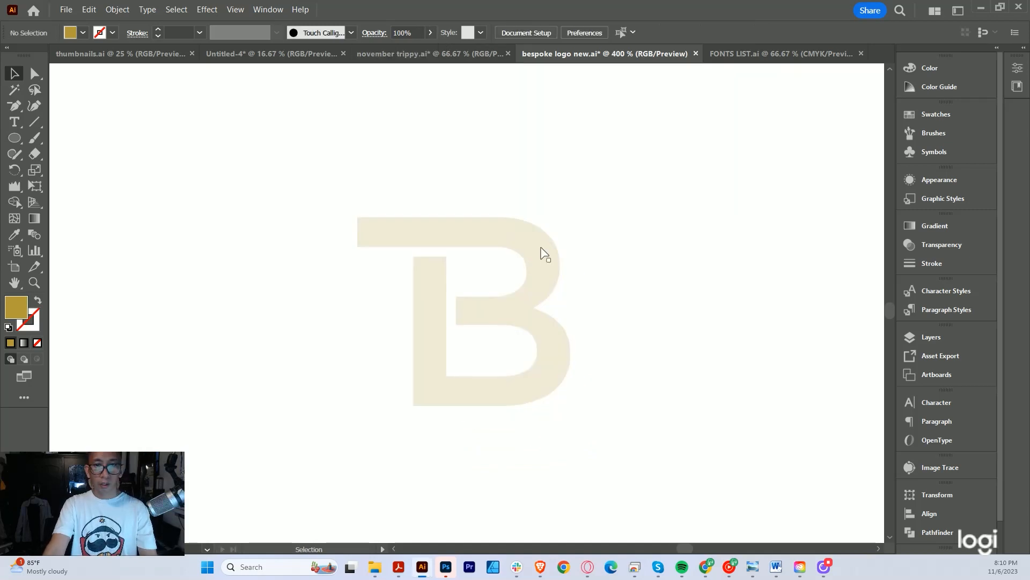
{"action": "left_click_drag", "start_coordinate": [556, 246], "coordinate": [581, 241]}
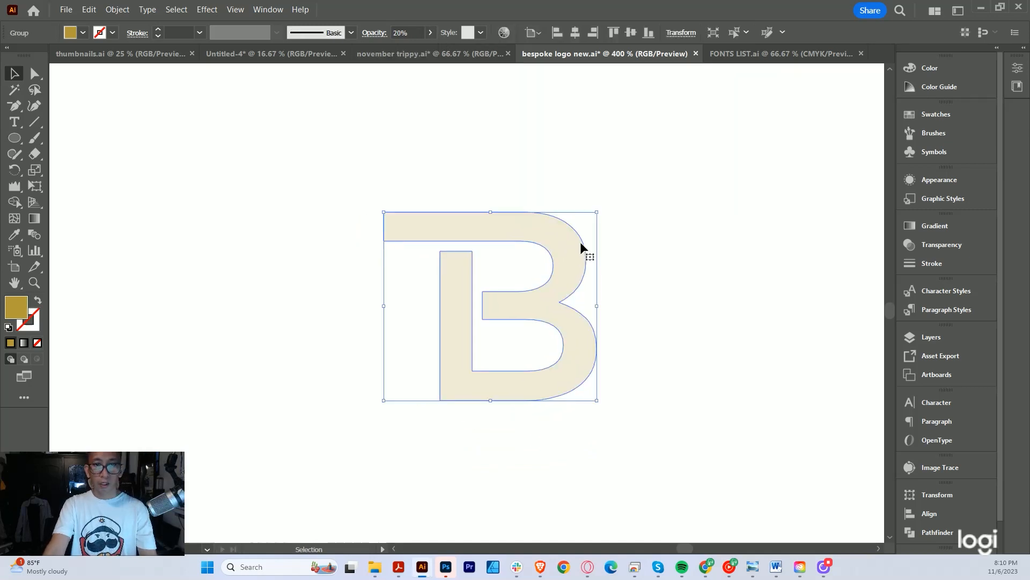
{"action": "scroll", "coordinate": [581, 242], "scroll_direction": "up", "scroll_amount": 1}
Draw a solid gold rectangle over the upper bowl of the faded TB guide
{"action": "left_click", "coordinate": [657, 217]}
{"action": "key", "text": "m"}
{"action": "left_click_drag", "start_coordinate": [364, 198], "coordinate": [603, 330]}
{"action": "scroll", "coordinate": [585, 269], "scroll_direction": "up", "scroll_amount": 1}
{"action": "scroll", "coordinate": [549, 263], "scroll_direction": "up", "scroll_amount": 1}
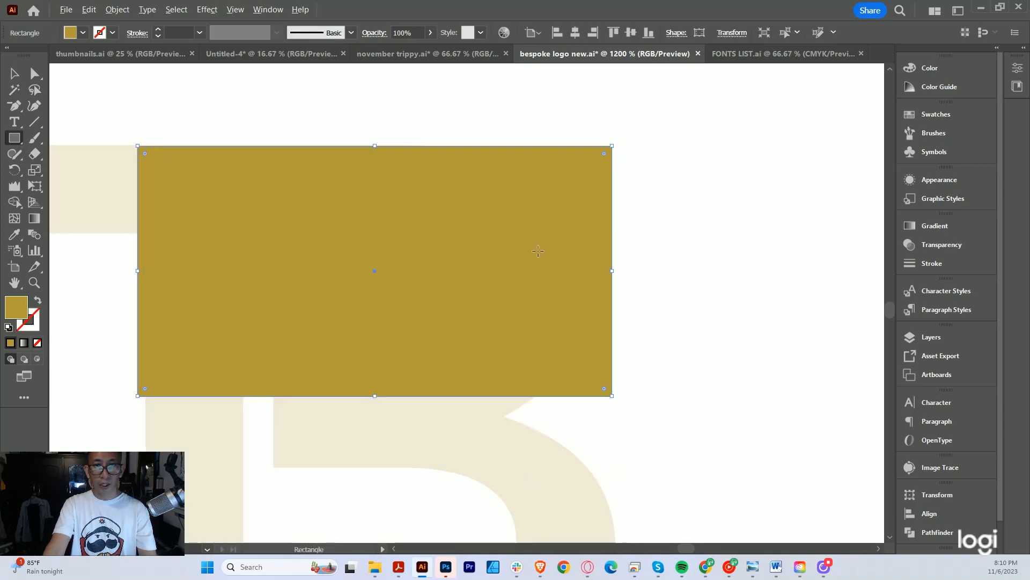
{"action": "key", "text": "v"}
{"action": "left_click_drag", "start_coordinate": [573, 194], "coordinate": [617, 207]}
{"action": "scroll", "coordinate": [617, 203], "scroll_direction": "down", "scroll_amount": 1}
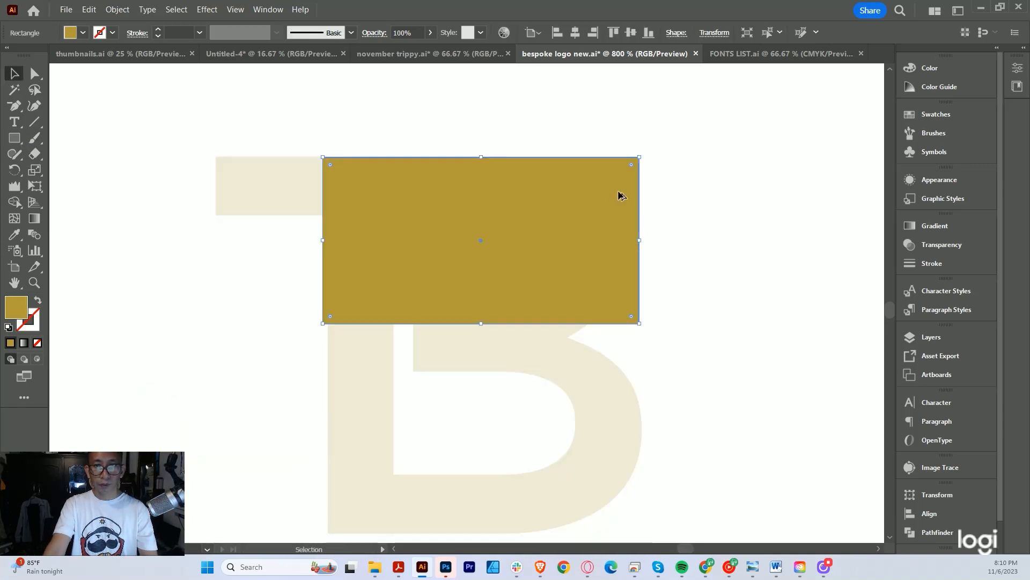
Round the rectangle's two right corners fully, about 5.25 mm, and fit its edges to the guide's stem and waist
{"action": "scroll", "coordinate": [604, 226], "scroll_direction": "up", "scroll_amount": 1}
{"action": "key", "text": "a"}
{"action": "left_click_drag", "start_coordinate": [640, 363], "coordinate": [409, 353]}
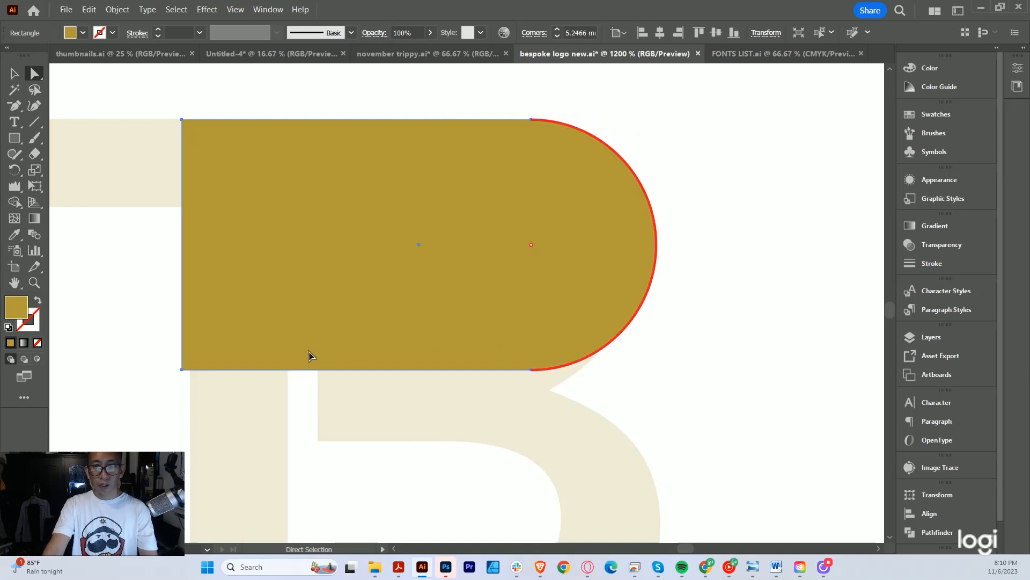
{"action": "scroll", "coordinate": [491, 263], "scroll_direction": "down", "scroll_amount": 2}
{"action": "scroll", "coordinate": [502, 275], "scroll_direction": "up", "scroll_amount": 1}
{"action": "mouse_move", "coordinate": [438, 309]}
{"action": "left_mouse_down"}
{"action": "mouse_move", "coordinate": [438, 292]}
{"action": "mouse_move", "coordinate": [436, 315]}
{"action": "left_mouse_up"}
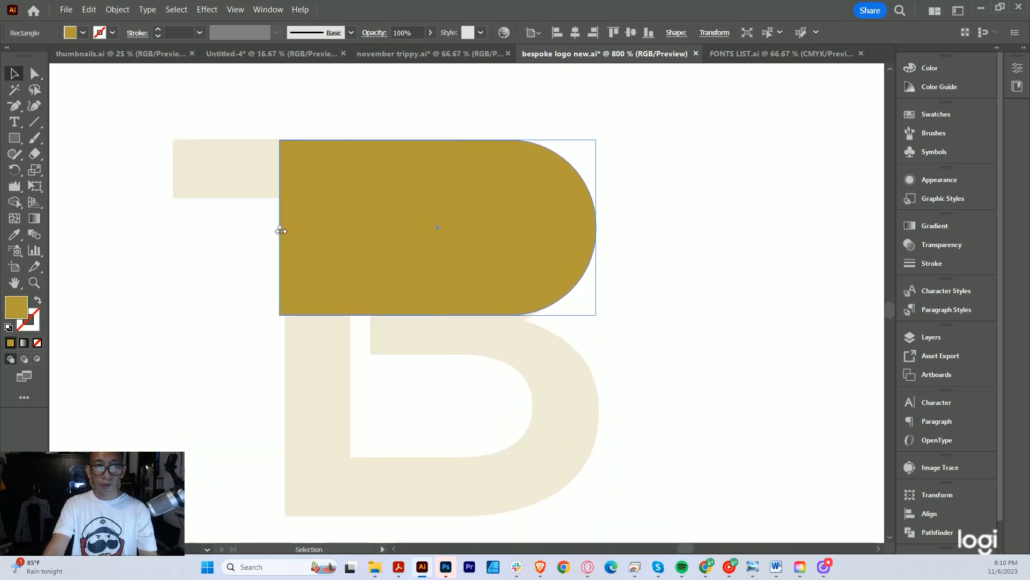
{"action": "left_click_drag", "start_coordinate": [281, 230], "coordinate": [286, 231]}
Duplicate the rounded gold shape below the original and enlarge the copy to form the B's lower bowl
{"action": "left_click_drag", "start_coordinate": [354, 249], "coordinate": [336, 163]}
{"action": "left_click_drag", "start_coordinate": [402, 193], "coordinate": [402, 348]}
{"action": "left_click_drag", "start_coordinate": [583, 385], "coordinate": [613, 381]}
{"action": "left_click_drag", "start_coordinate": [493, 244], "coordinate": [512, 322]}
Reduce the upper bowl's height so a thin horizontal gap separates it from the lower bowl
{"action": "left_click", "coordinate": [483, 161]}
{"action": "left_click_drag", "start_coordinate": [419, 248], "coordinate": [419, 232]}
{"action": "left_click_drag", "start_coordinate": [427, 193], "coordinate": [425, 239]}
{"action": "left_click", "coordinate": [442, 325]}
{"action": "key", "text": "ctrl+minus"}
{"action": "key", "text": "ctrl+minus"}
{"action": "key", "text": "ctrl+minus"}
{"action": "left_click", "coordinate": [551, 263]}
{"action": "scroll", "coordinate": [414, 220], "scroll_direction": "down", "scroll_amount": 2}
{"action": "scroll", "coordinate": [413, 240], "scroll_direction": "up", "scroll_amount": 3}
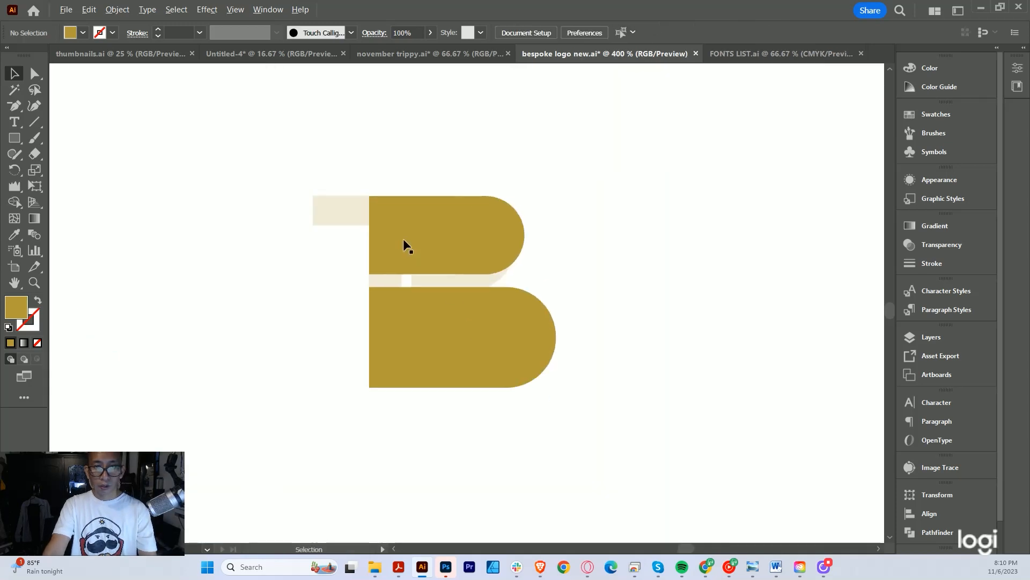
Delete the faded TB guide from behind the two gold bowl shapes
{"action": "scroll", "coordinate": [391, 251], "scroll_direction": "down", "scroll_amount": 4}
{"action": "scroll", "coordinate": [388, 268], "scroll_direction": "up", "scroll_amount": 3}
{"action": "key", "text": "ctrl+plus"}
{"action": "left_click", "coordinate": [340, 194]}
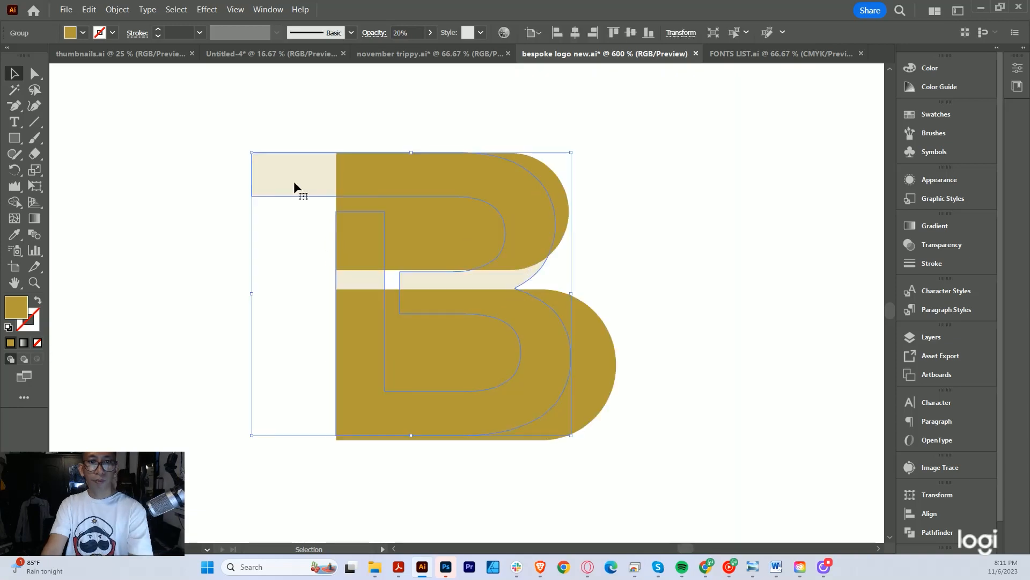
{"action": "key", "text": "Delete"}
{"action": "key", "text": "ctrl+minus"}
{"action": "key", "text": "ctrl+minus"}
{"action": "key", "text": "ctrl+minus"}
{"action": "scroll", "coordinate": [581, 357], "scroll_direction": "down", "scroll_amount": 5}
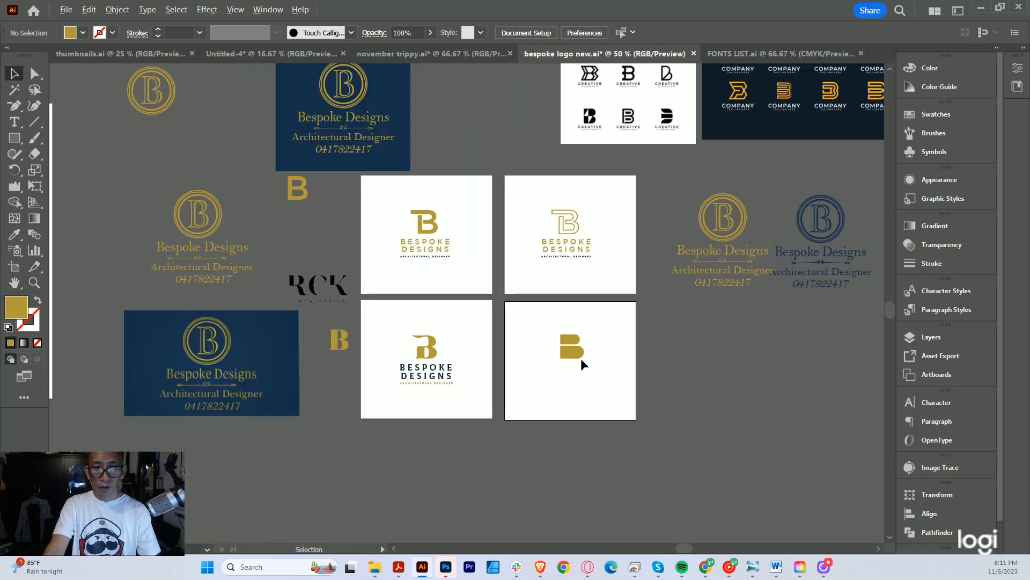
Examine the two-part gold B up close and alongside the other three logo concepts
{"action": "scroll", "coordinate": [581, 356], "scroll_direction": "up", "scroll_amount": 6}
{"action": "key", "text": "space"}
{"action": "left_click_drag", "start_coordinate": [550, 325], "coordinate": [614, 260]}
{"action": "scroll", "coordinate": [459, 294], "scroll_direction": "up", "scroll_amount": 3}
{"action": "scroll", "coordinate": [473, 296], "scroll_direction": "down", "scroll_amount": 6}
{"action": "scroll", "coordinate": [478, 319], "scroll_direction": "up", "scroll_amount": 1}
{"action": "key", "text": "ctrl+shift+a"}
{"action": "scroll", "coordinate": [495, 242], "scroll_direction": "down", "scroll_amount": 2}
{"action": "scroll", "coordinate": [494, 243], "scroll_direction": "up", "scroll_amount": 3}
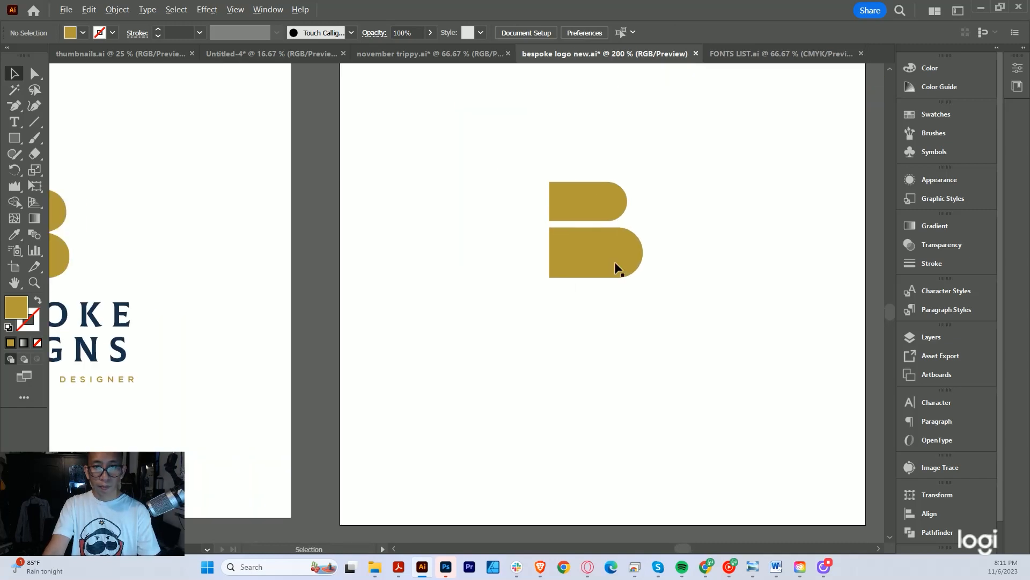
{"action": "scroll", "coordinate": [616, 265], "scroll_direction": "down", "scroll_amount": 2}
{"action": "scroll", "coordinate": [614, 266], "scroll_direction": "up", "scroll_amount": 1}
{"action": "scroll", "coordinate": [448, 349], "scroll_direction": "down", "scroll_amount": 2}
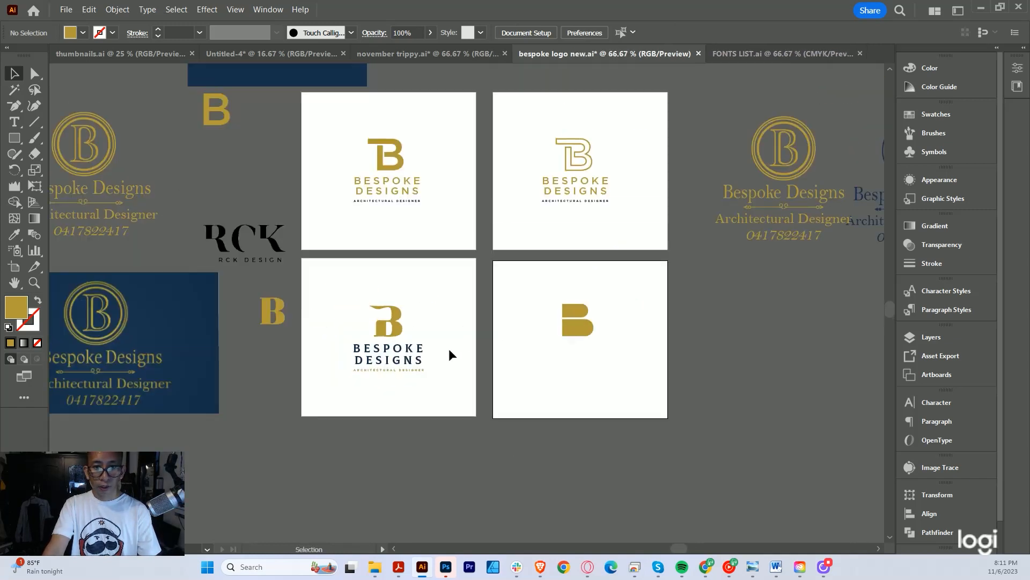
Copy the BESPOKE DESIGNS and ARCHITECTURAL DESIGNER text from the swash B concept and centre it under the two-part B
{"action": "scroll", "coordinate": [370, 364], "scroll_direction": "up", "scroll_amount": 2}
{"action": "left_click_drag", "start_coordinate": [417, 378], "coordinate": [339, 326]}
{"action": "left_click_drag", "start_coordinate": [380, 338], "coordinate": [660, 336], "text": "alt"}
{"action": "scroll", "coordinate": [660, 336], "scroll_direction": "up", "scroll_amount": 2}
{"action": "left_click_drag", "start_coordinate": [661, 336], "coordinate": [544, 321]}
{"action": "key", "text": "Right"}
{"action": "key", "text": "Right"}
{"action": "key", "text": "Right"}
{"action": "key", "text": "Right"}
{"action": "key", "text": "Right"}
{"action": "key", "text": "Right"}
{"action": "left_click", "coordinate": [553, 263]}
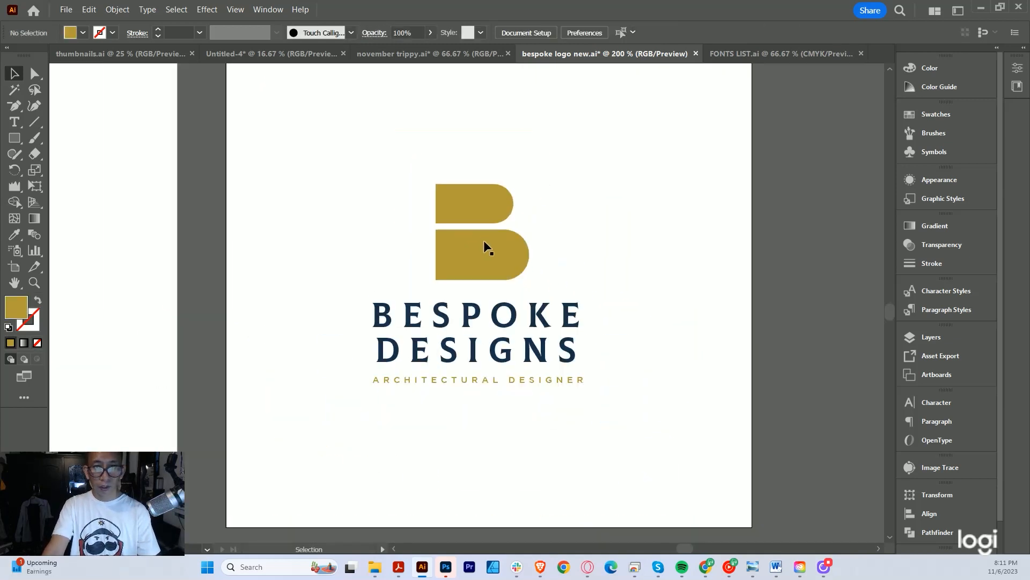
Try a white horizontal bar cutting into the lower bowl of the two-part B
{"action": "scroll", "coordinate": [484, 239], "scroll_direction": "down", "scroll_amount": 5}
{"action": "scroll", "coordinate": [511, 276], "scroll_direction": "up", "scroll_amount": 3}
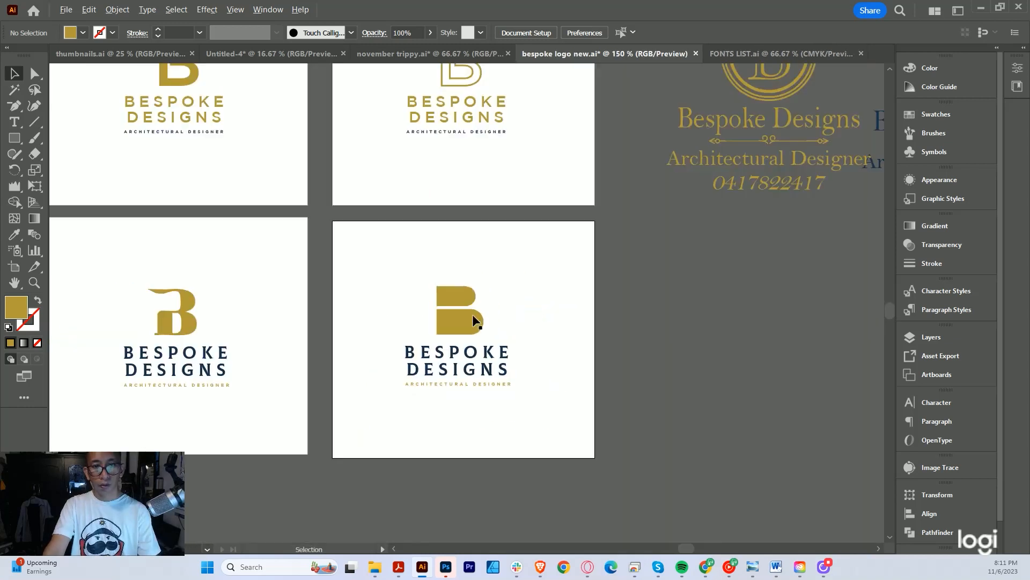
{"action": "scroll", "coordinate": [484, 317], "scroll_direction": "down", "scroll_amount": 2}
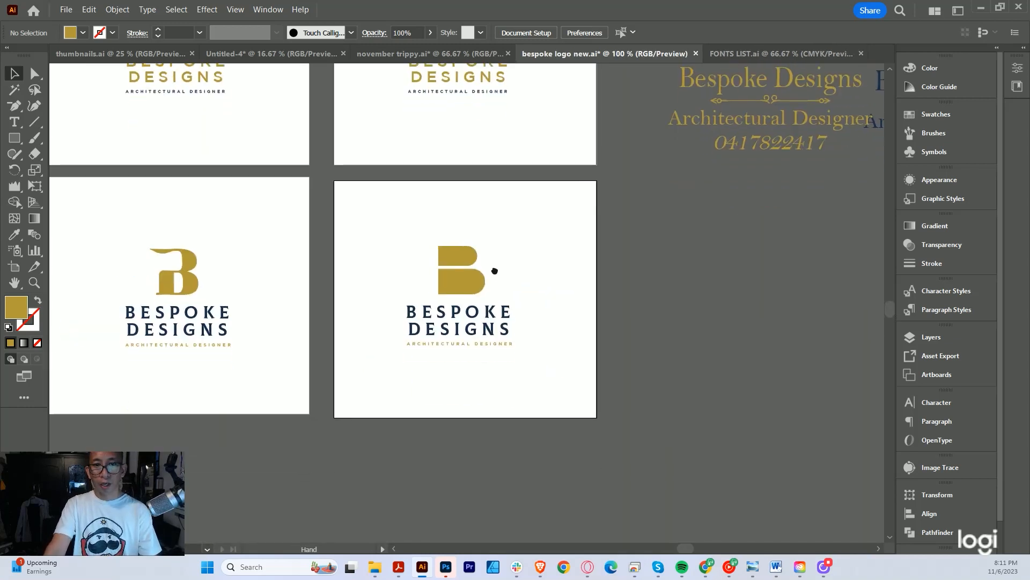
{"action": "scroll", "coordinate": [531, 269], "scroll_direction": "up", "scroll_amount": 5}
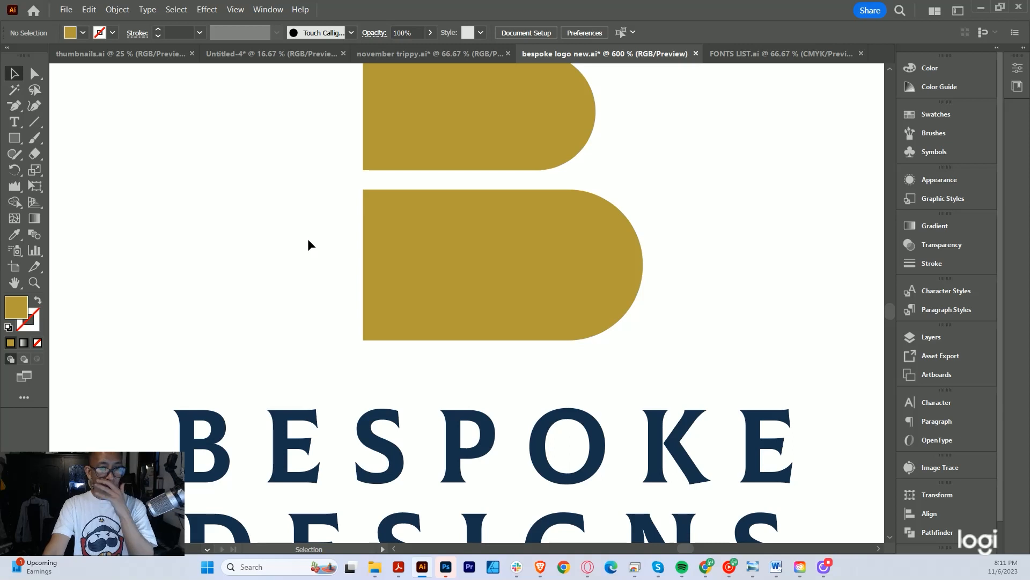
{"action": "scroll", "coordinate": [420, 275], "scroll_direction": "down", "scroll_amount": 1}
{"action": "scroll", "coordinate": [419, 275], "scroll_direction": "up", "scroll_amount": 1}
{"action": "left_click_drag", "start_coordinate": [457, 273], "coordinate": [424, 299]}
{"action": "key", "text": "m"}
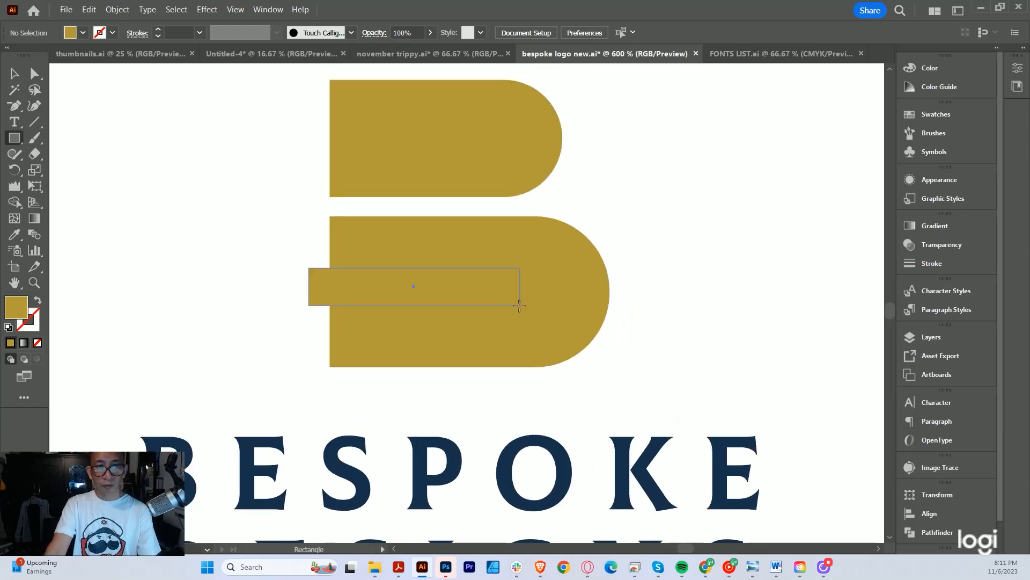
{"action": "key", "text": "v"}
{"action": "left_click_drag", "start_coordinate": [520, 306], "coordinate": [598, 281]}
{"action": "scroll", "coordinate": [459, 299], "scroll_direction": "down", "scroll_amount": 1}
{"action": "key", "text": "Delete"}
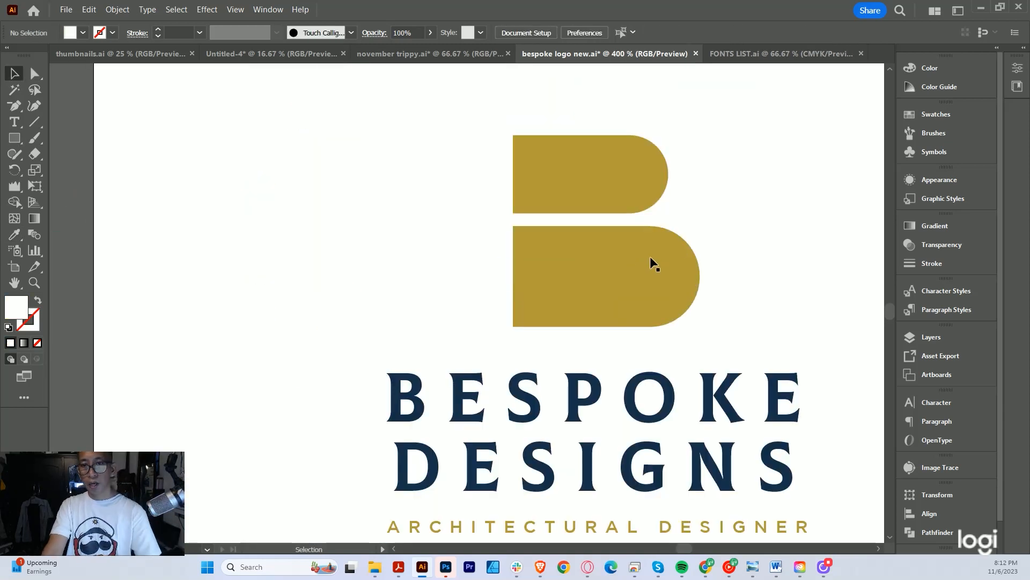
Try shifting the upper bowl of the B to the left of the lower bowl's edge
{"action": "scroll", "coordinate": [555, 242], "scroll_direction": "up", "scroll_amount": 1}
{"action": "scroll", "coordinate": [532, 193], "scroll_direction": "up", "scroll_amount": 1}
{"action": "left_click", "coordinate": [531, 193]}
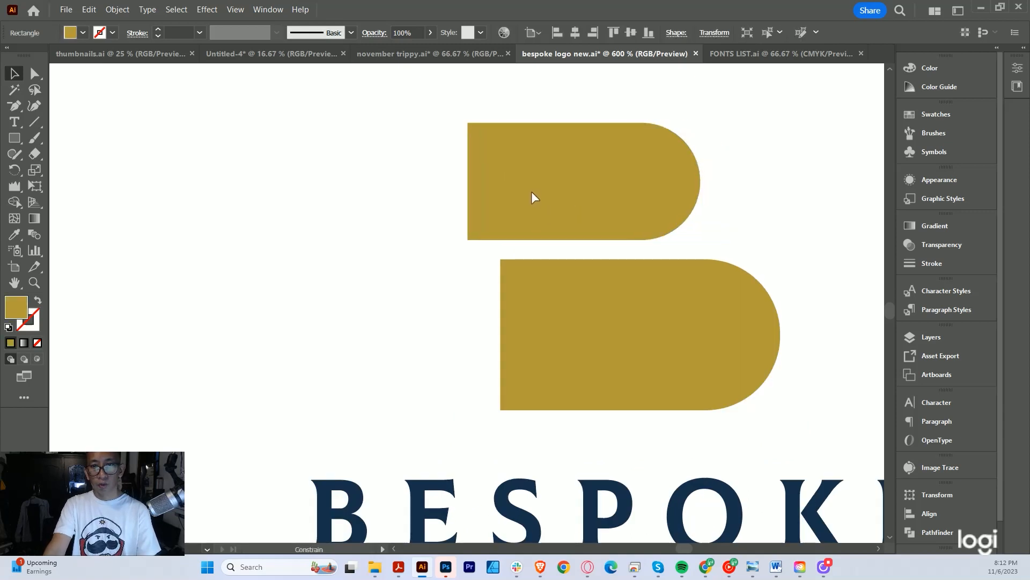
{"action": "left_click", "coordinate": [716, 226]}
{"action": "scroll", "coordinate": [735, 274], "scroll_direction": "down", "scroll_amount": 5}
{"action": "scroll", "coordinate": [698, 241], "scroll_direction": "up", "scroll_amount": 4}
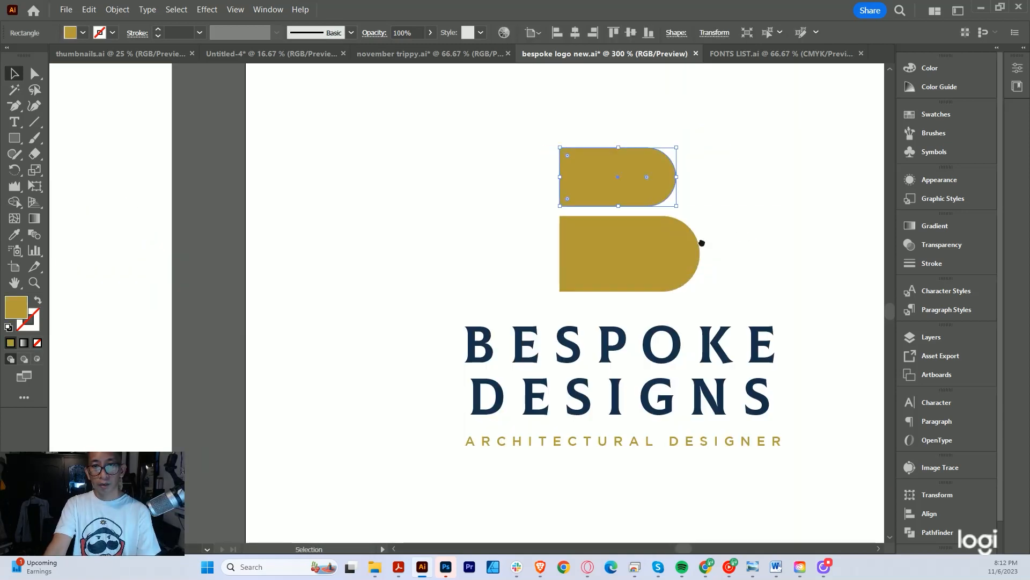
Recolour the B's lower bowl with the navy sampled from the BESPOKE DESIGNS lettering
{"action": "left_click", "coordinate": [530, 284]}
{"action": "key", "text": "i"}
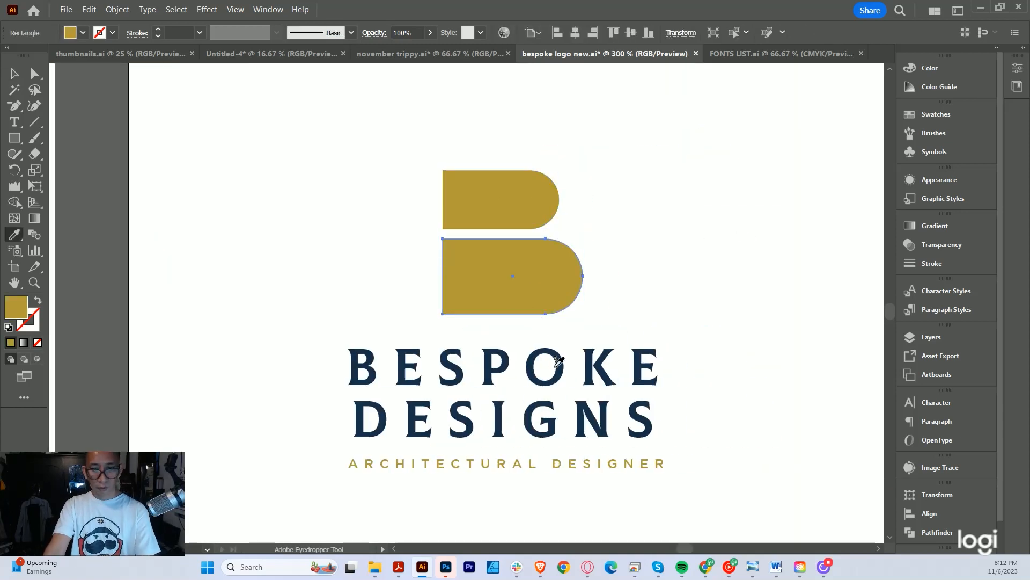
{"action": "left_click", "coordinate": [562, 359]}
{"action": "key", "text": "v"}
{"action": "left_click", "coordinate": [639, 280]}
Duplicate the artboard with the gold and navy B logo beside the original
{"action": "scroll", "coordinate": [639, 280], "scroll_direction": "down", "scroll_amount": 5}
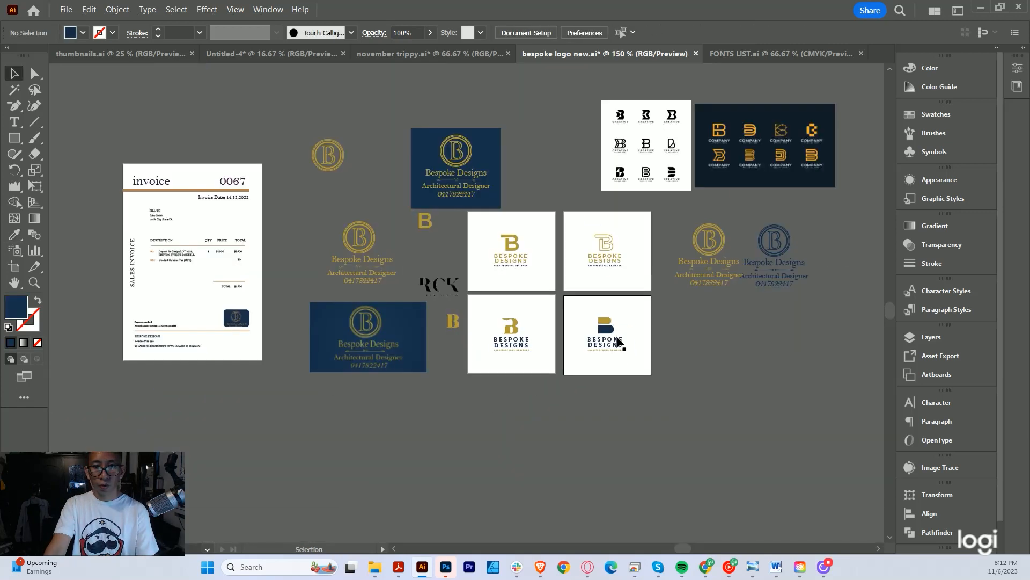
{"action": "scroll", "coordinate": [618, 293], "scroll_direction": "up", "scroll_amount": 2}
{"action": "scroll", "coordinate": [616, 322], "scroll_direction": "down", "scroll_amount": 4}
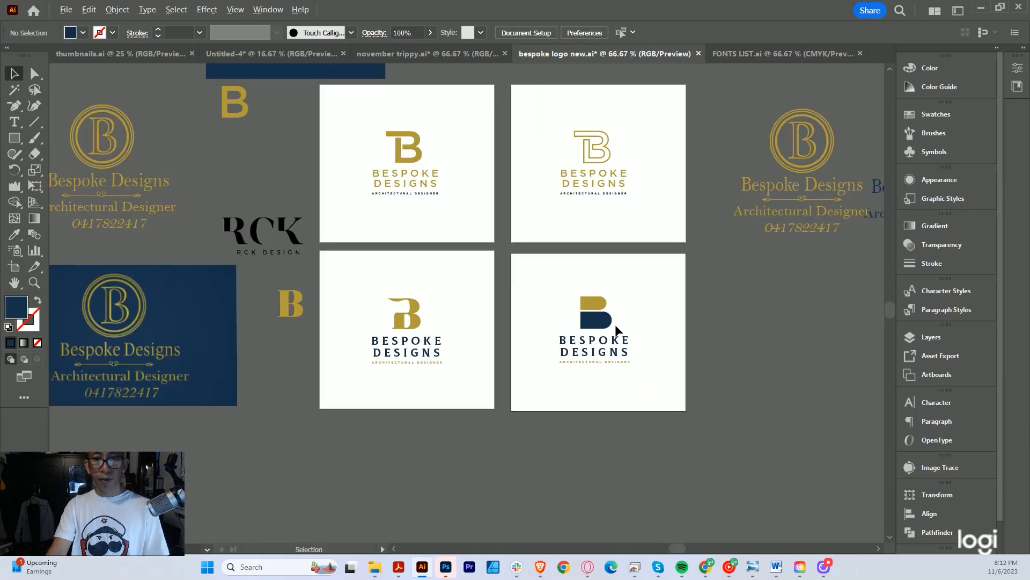
{"action": "scroll", "coordinate": [623, 333], "scroll_direction": "up", "scroll_amount": 4}
{"action": "left_click_drag", "start_coordinate": [639, 370], "coordinate": [464, 349]}
{"action": "left_click_drag", "start_coordinate": [466, 365], "coordinate": [242, 177]}
{"action": "left_click", "coordinate": [14, 267]}
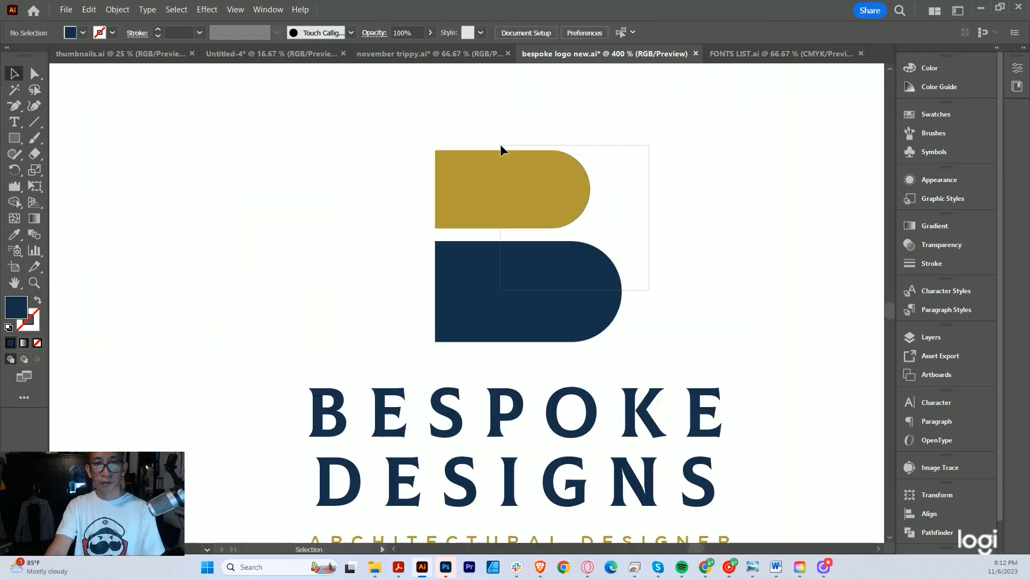
Turn the duplicate's navy lower bowl into an unfilled outline with a 10 pt stroke aligned to the inside
{"action": "key", "text": "shift+x"}
{"action": "left_click", "coordinate": [158, 30]}
{"action": "scroll", "coordinate": [526, 276], "scroll_direction": "up", "scroll_amount": 1}
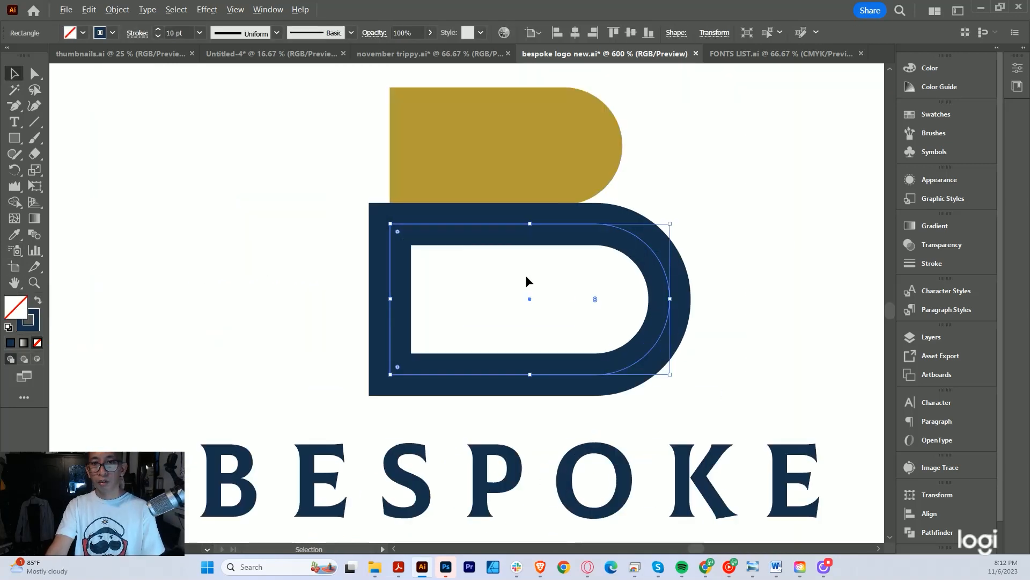
{"action": "left_click", "coordinate": [929, 268]}
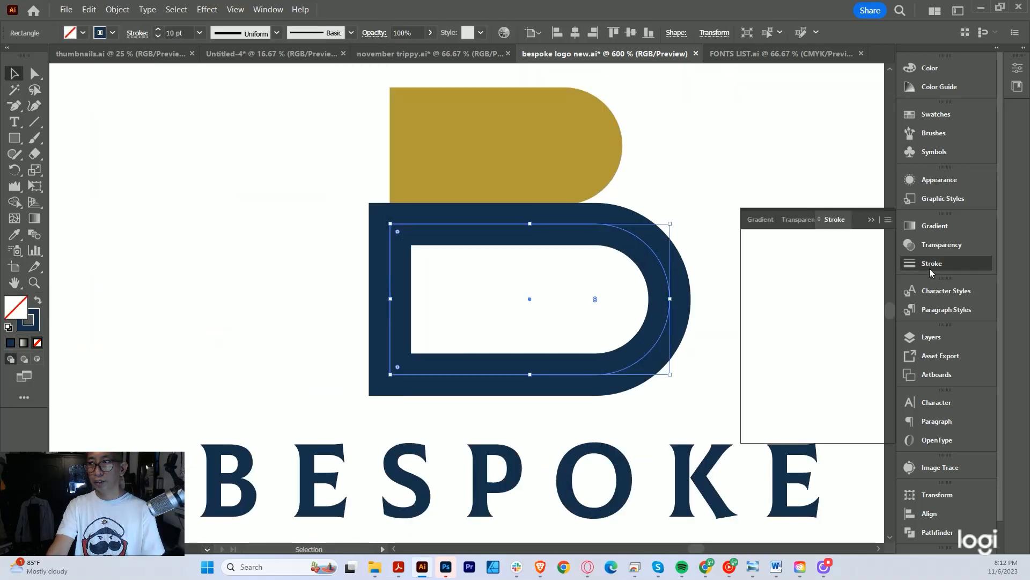
{"action": "left_click", "coordinate": [808, 294]}
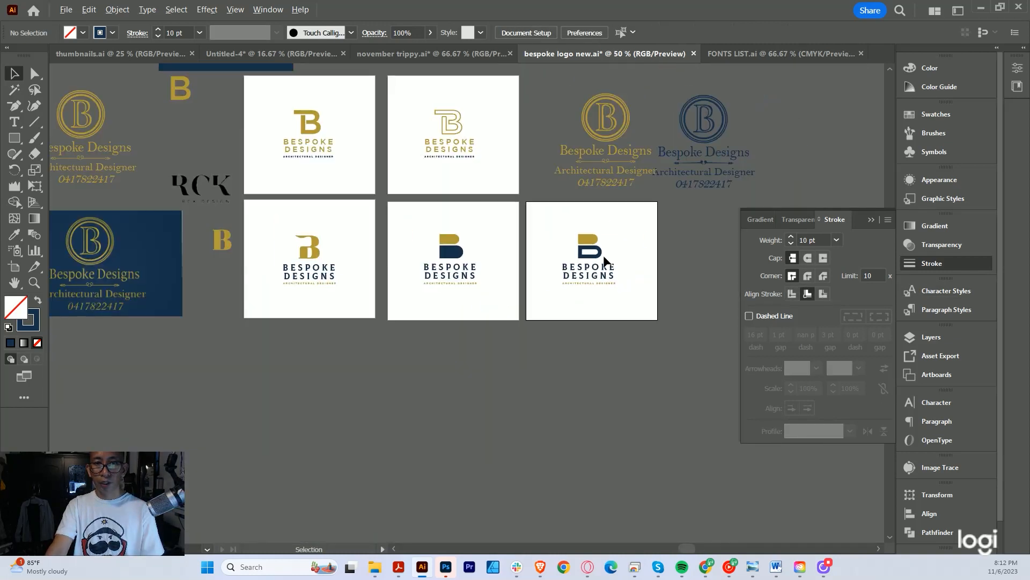
Move the outlined B mark to the left of the BESPOKE DESIGNS text and scale it down slightly
{"action": "scroll", "coordinate": [603, 256], "scroll_direction": "up", "scroll_amount": 2}
{"action": "left_click_drag", "start_coordinate": [655, 293], "coordinate": [623, 346]}
{"action": "scroll", "coordinate": [623, 347], "scroll_direction": "down", "scroll_amount": 1}
{"action": "scroll", "coordinate": [535, 295], "scroll_direction": "up", "scroll_amount": 2}
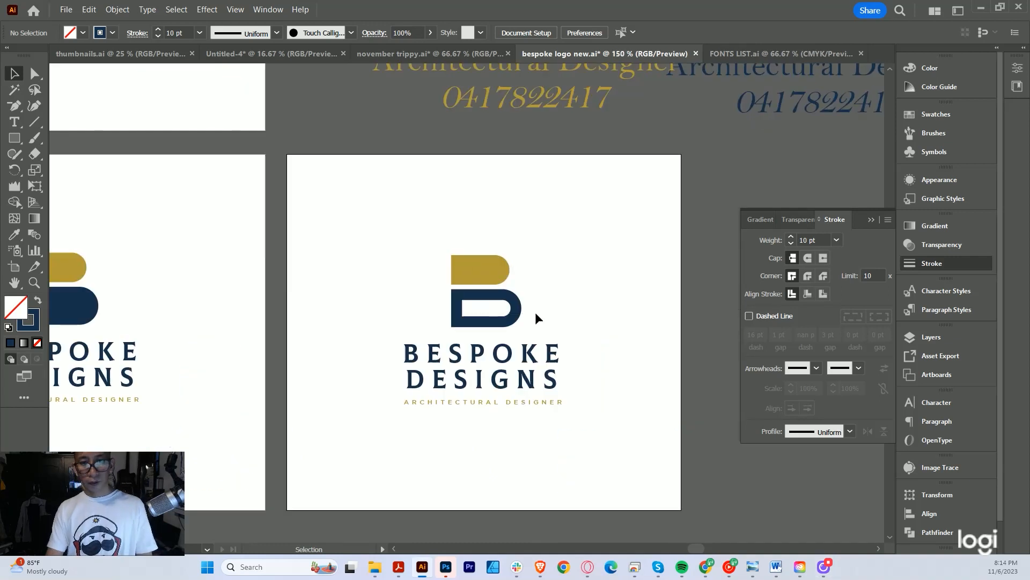
{"action": "left_click", "coordinate": [480, 266]}
{"action": "left_click_drag", "start_coordinate": [480, 266], "coordinate": [305, 352]}
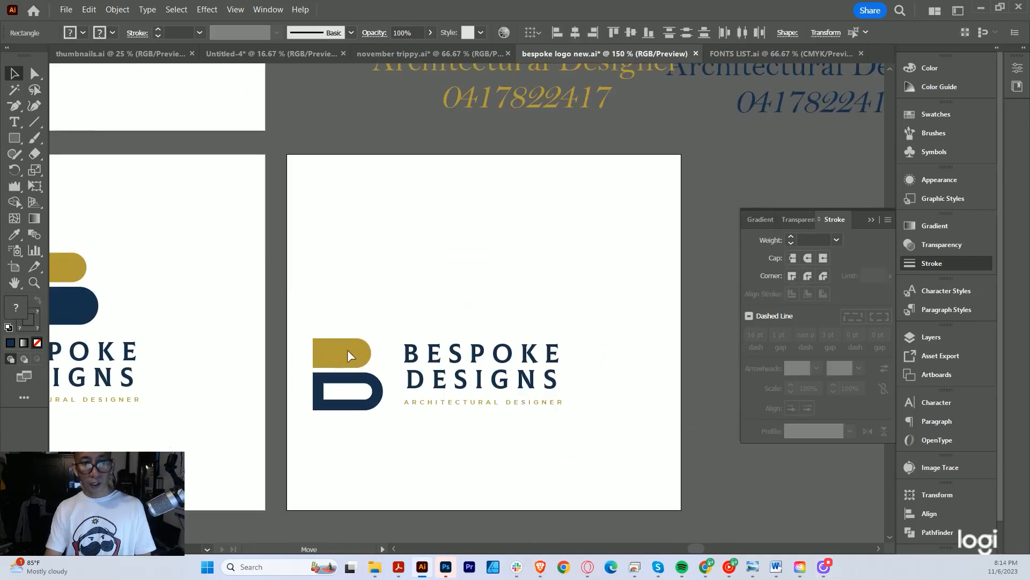
{"action": "left_click", "coordinate": [352, 347]}
{"action": "scroll", "coordinate": [352, 347], "scroll_direction": "up", "scroll_amount": 1}
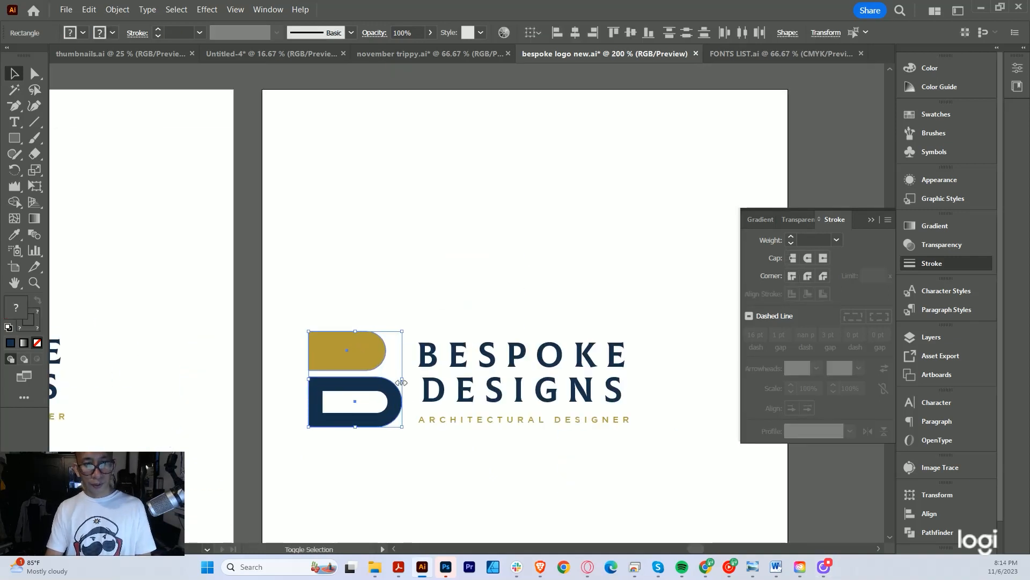
{"action": "left_click_drag", "start_coordinate": [401, 382], "coordinate": [374, 364]}
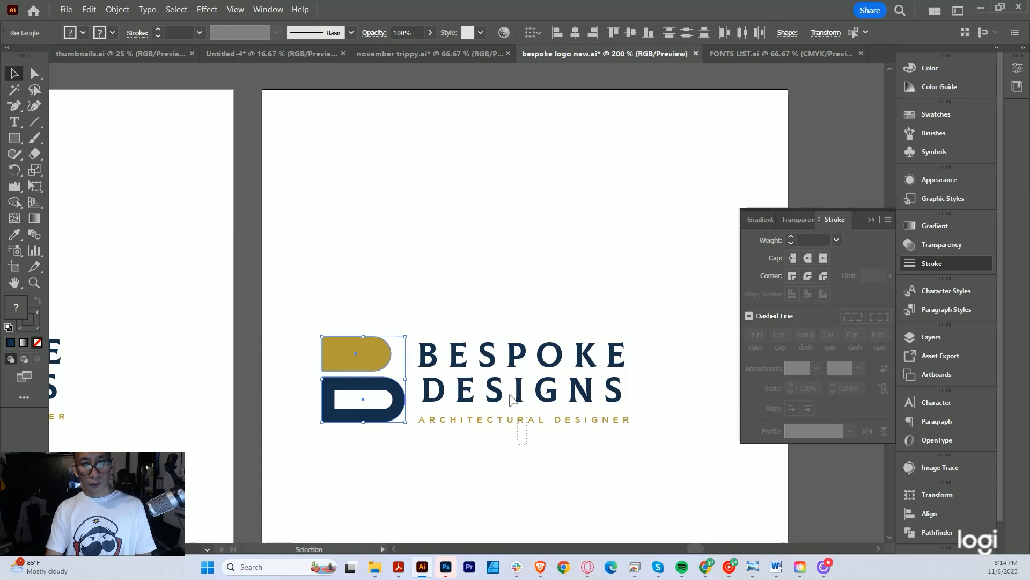
Left-align the company name and tagline text and position it beside the B mark
{"action": "left_click", "coordinate": [508, 357]}
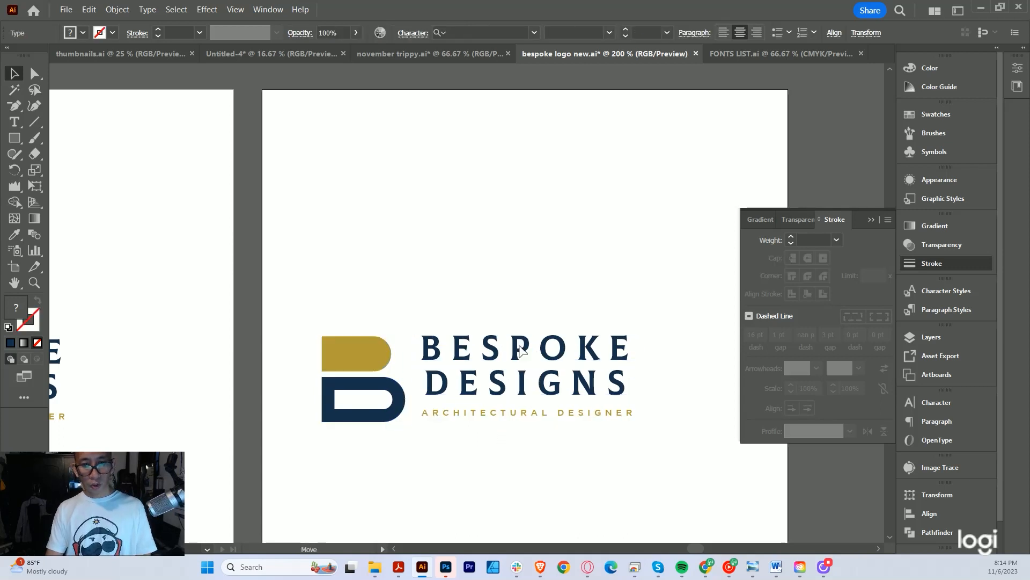
{"action": "left_click_drag", "start_coordinate": [599, 357], "coordinate": [602, 352]}
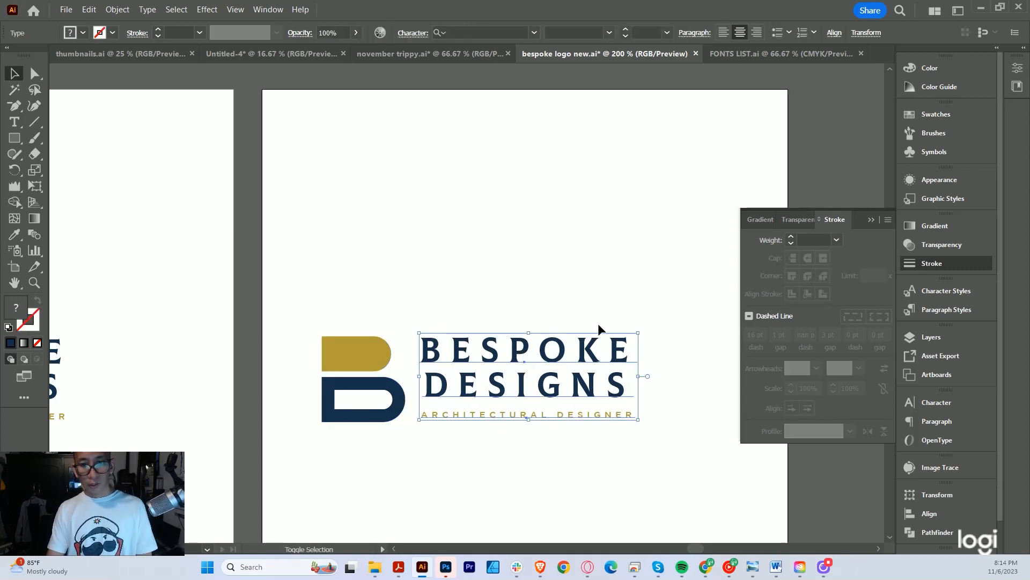
{"action": "left_click", "coordinate": [724, 33]}
{"action": "mouse_move", "coordinate": [463, 345]}
{"action": "left_mouse_down"}
{"action": "mouse_move", "coordinate": [476, 346]}
{"action": "mouse_move", "coordinate": [466, 346]}
{"action": "left_mouse_up"}
{"action": "scroll", "coordinate": [483, 369], "scroll_direction": "down", "scroll_amount": 3}
Fine-tune the text block's position so it lines up vertically with the B mark
{"action": "left_click", "coordinate": [529, 412]}
{"action": "left_click_drag", "start_coordinate": [529, 412], "coordinate": [474, 323]}
{"action": "scroll", "coordinate": [486, 369], "scroll_direction": "up", "scroll_amount": 4}
{"action": "left_click", "coordinate": [501, 247]}
{"action": "left_click_drag", "start_coordinate": [541, 428], "coordinate": [543, 425]}
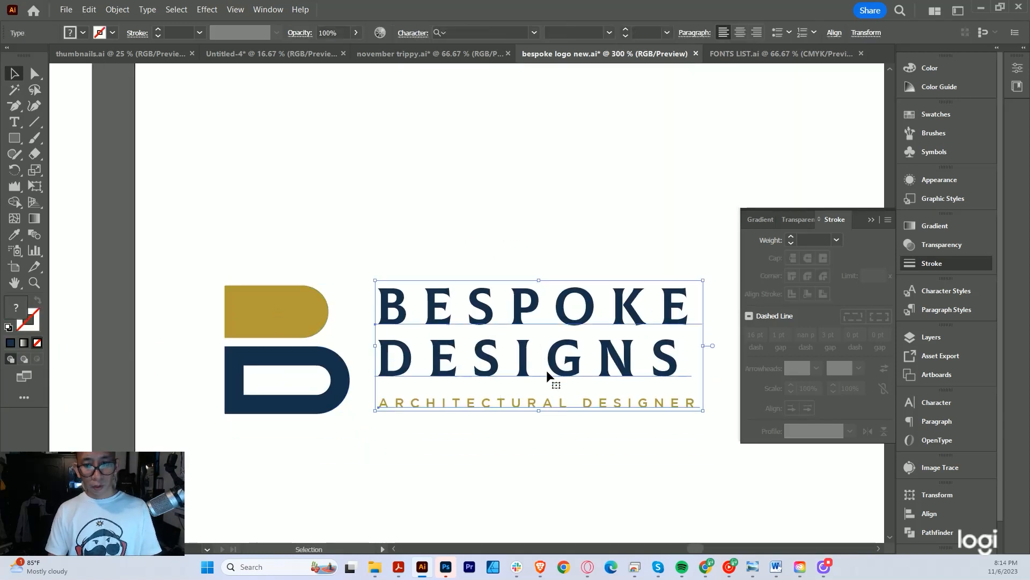
{"action": "left_click_drag", "start_coordinate": [556, 338], "coordinate": [554, 341]}
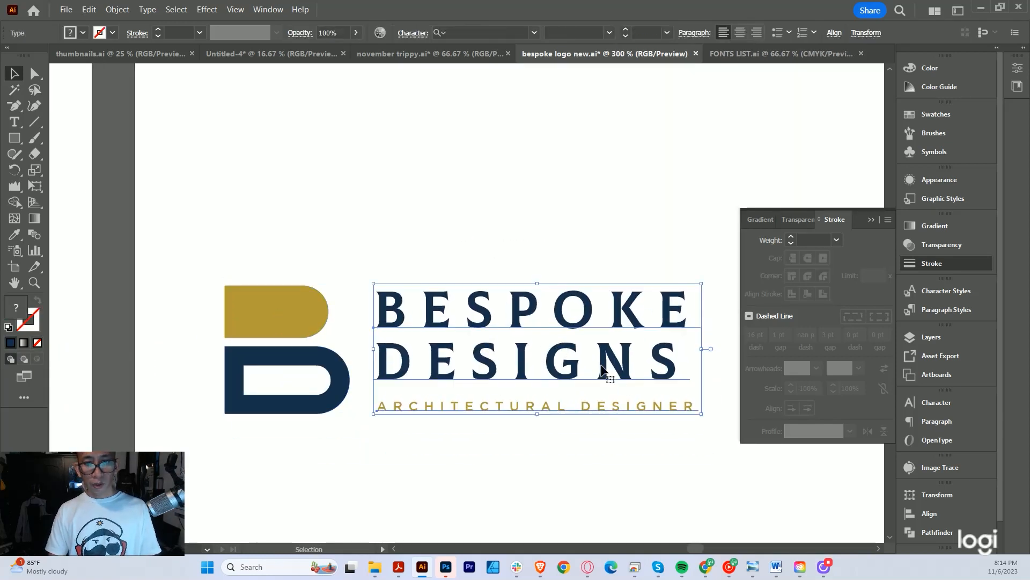
Scale the text block down slightly, then move the complete horizontal logo closer to the middle of its artboard
{"action": "left_click_drag", "start_coordinate": [702, 416], "coordinate": [686, 411]}
{"action": "scroll", "coordinate": [500, 391], "scroll_direction": "down", "scroll_amount": 1}
{"action": "left_click", "coordinate": [525, 426]}
{"action": "left_click_drag", "start_coordinate": [324, 284], "coordinate": [560, 429]}
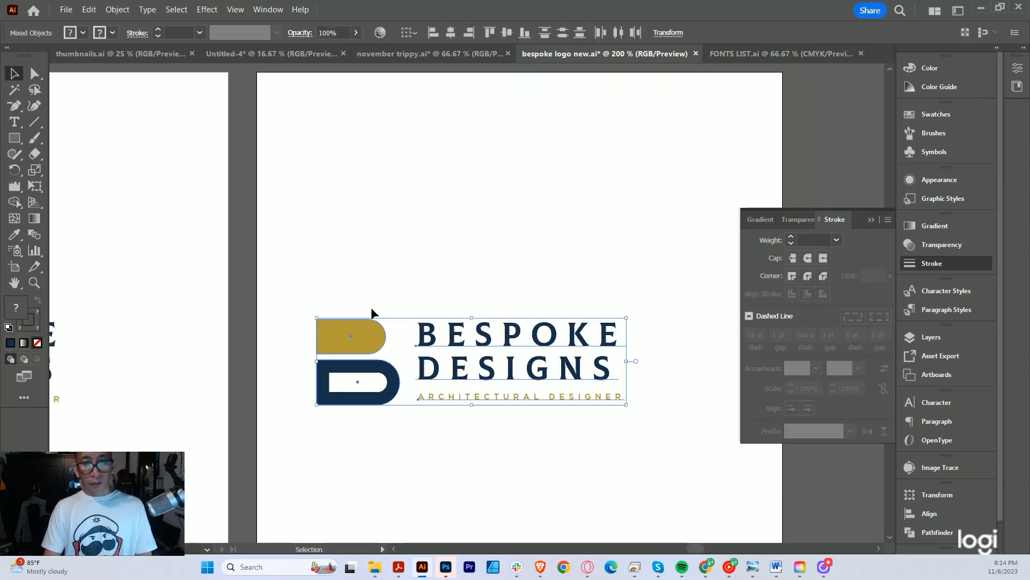
{"action": "scroll", "coordinate": [464, 334], "scroll_direction": "down", "scroll_amount": 1}
{"action": "left_click_drag", "start_coordinate": [490, 332], "coordinate": [528, 298]}
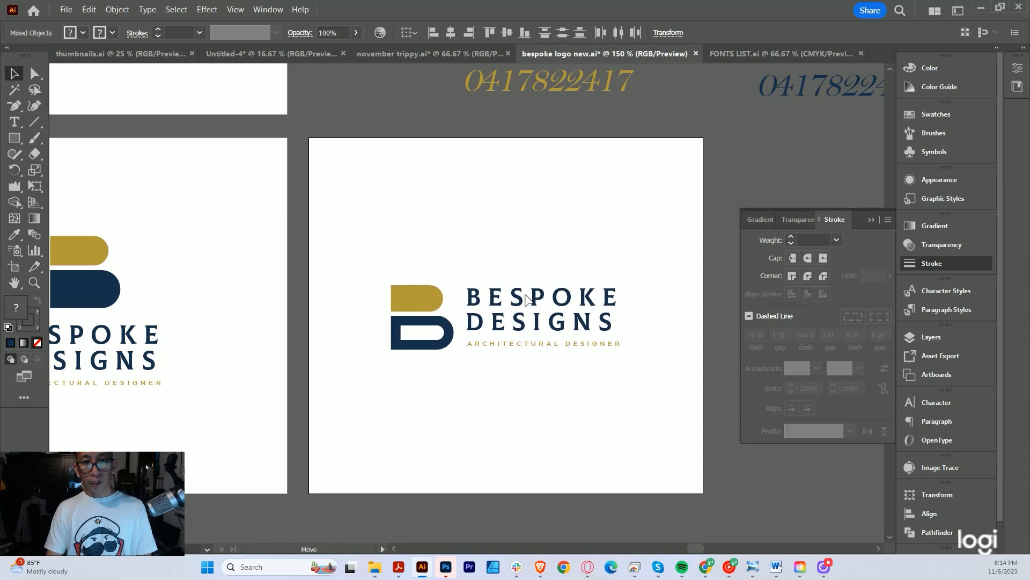
{"action": "scroll", "coordinate": [526, 298], "scroll_direction": "down", "scroll_amount": 1}
{"action": "left_click", "coordinate": [507, 263]}
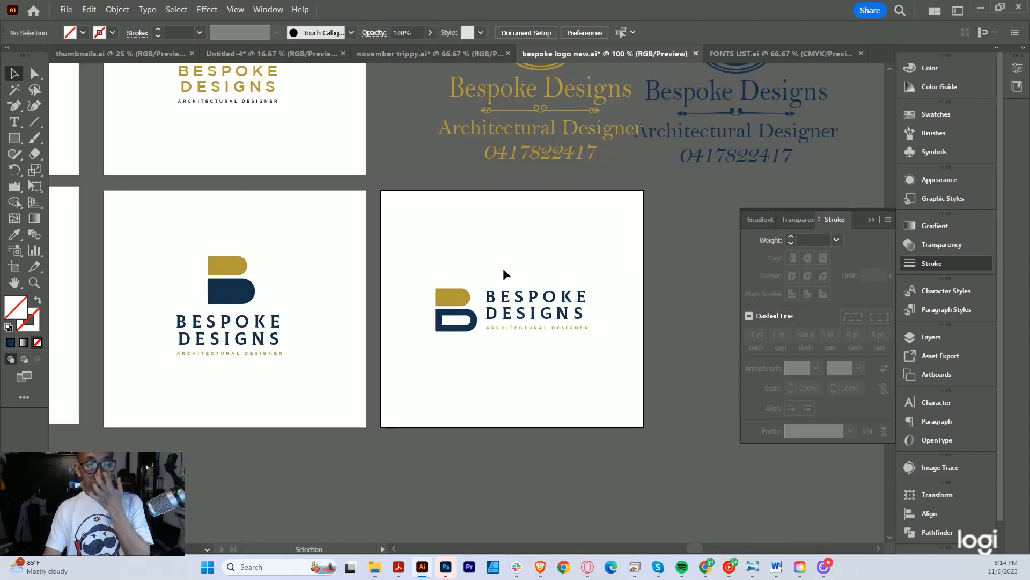
Duplicate the horizontal logo's artboard with its artwork into the empty space below the gold serif B artboard
{"action": "scroll", "coordinate": [444, 276], "scroll_direction": "down", "scroll_amount": 2}
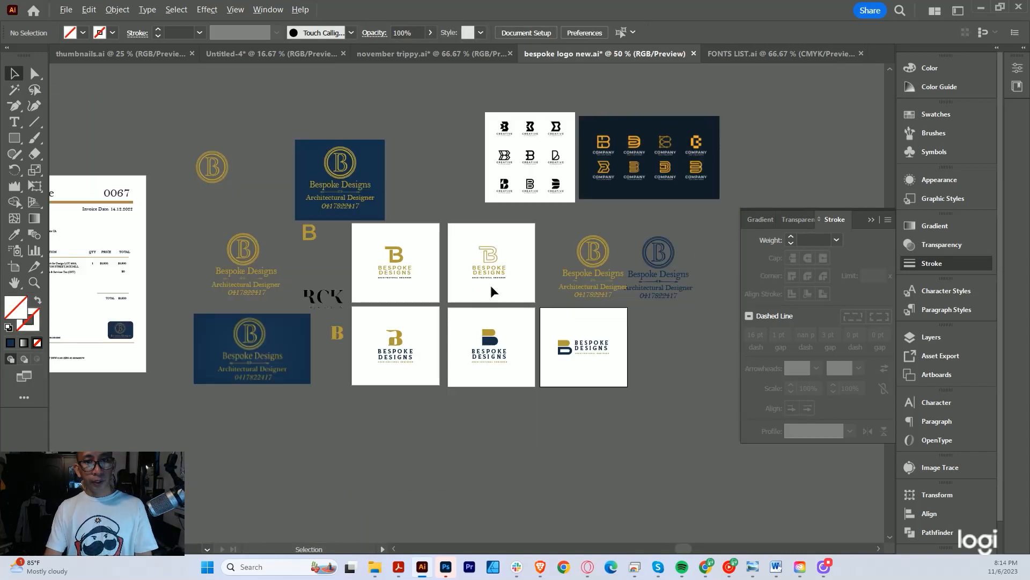
{"action": "scroll", "coordinate": [490, 285], "scroll_direction": "up", "scroll_amount": 2}
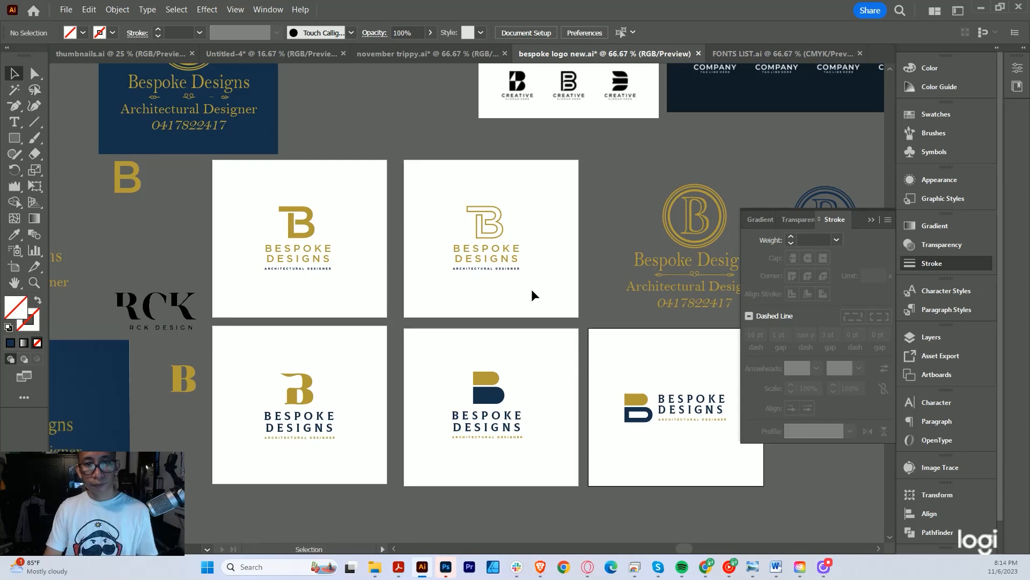
{"action": "scroll", "coordinate": [531, 294], "scroll_direction": "down", "scroll_amount": 3}
{"action": "scroll", "coordinate": [531, 294], "scroll_direction": "right", "scroll_amount": 1}
{"action": "key", "text": "shift+o"}
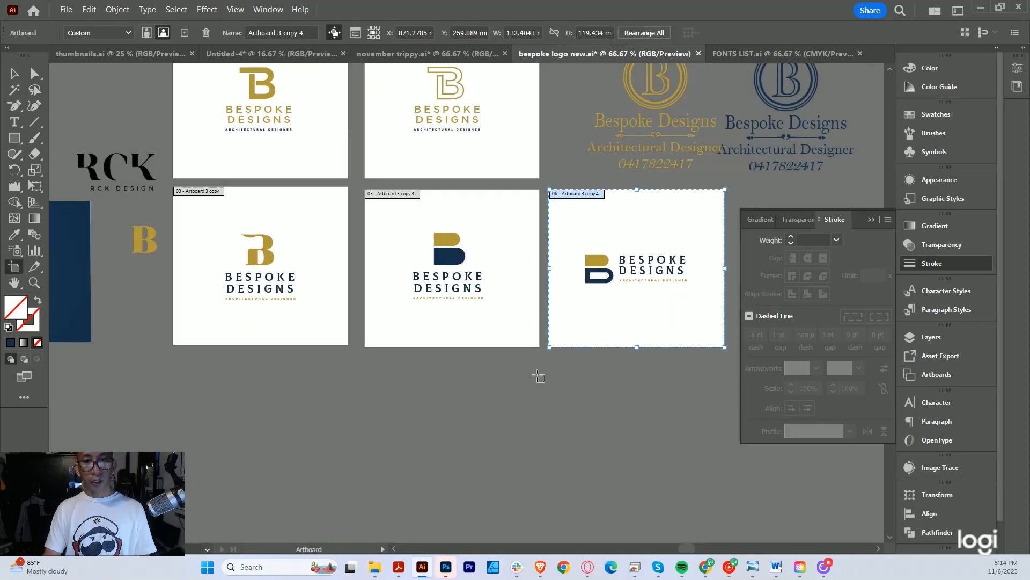
{"action": "left_click_drag", "start_coordinate": [591, 300], "coordinate": [606, 241]}
{"action": "left_click_drag", "start_coordinate": [642, 161], "coordinate": [269, 327]}
{"action": "key", "text": "ctrl+1"}
Delete the B mark from the duplicated artboard, center-align the company name and tagline, and move the text to the artboard's horizontal center
{"action": "key", "text": "v"}
{"action": "left_click_drag", "start_coordinate": [301, 413], "coordinate": [256, 307]}
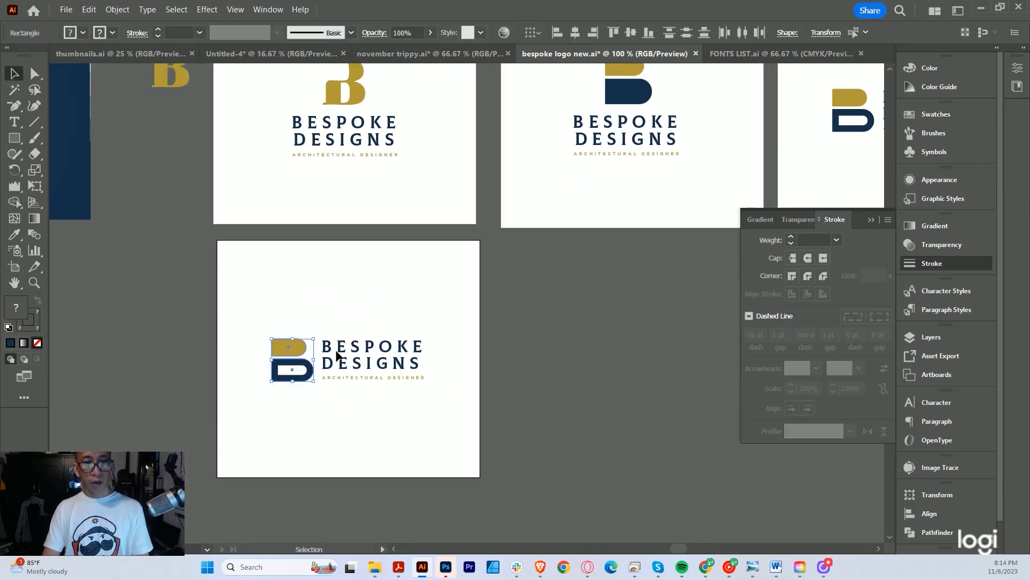
{"action": "key", "text": "Delete"}
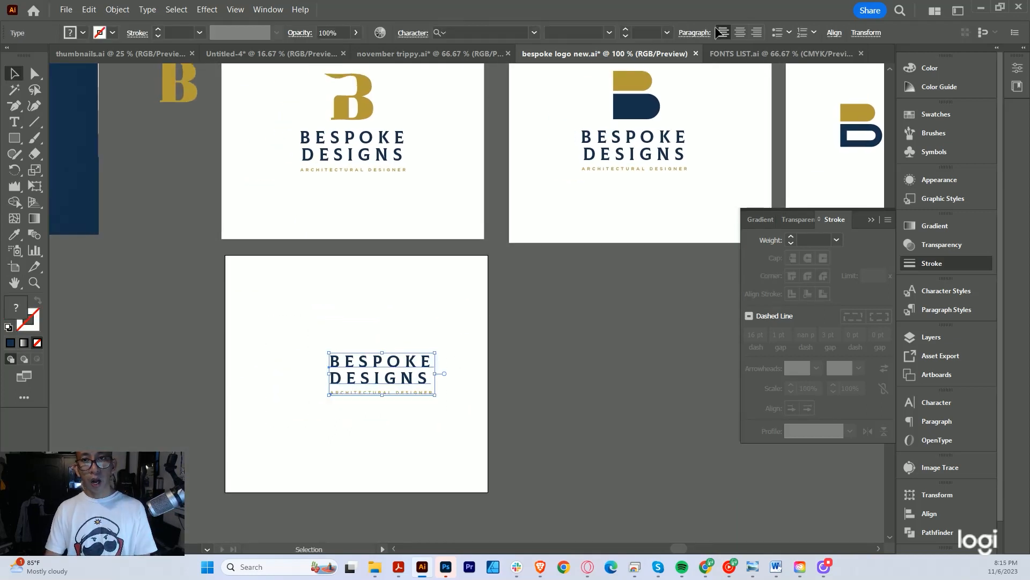
{"action": "left_click", "coordinate": [739, 34]}
{"action": "left_click_drag", "start_coordinate": [348, 361], "coordinate": [382, 356]}
{"action": "scroll", "coordinate": [369, 339], "scroll_direction": "down", "scroll_amount": 1}
{"action": "scroll", "coordinate": [369, 339], "scroll_direction": "up", "scroll_amount": 1}
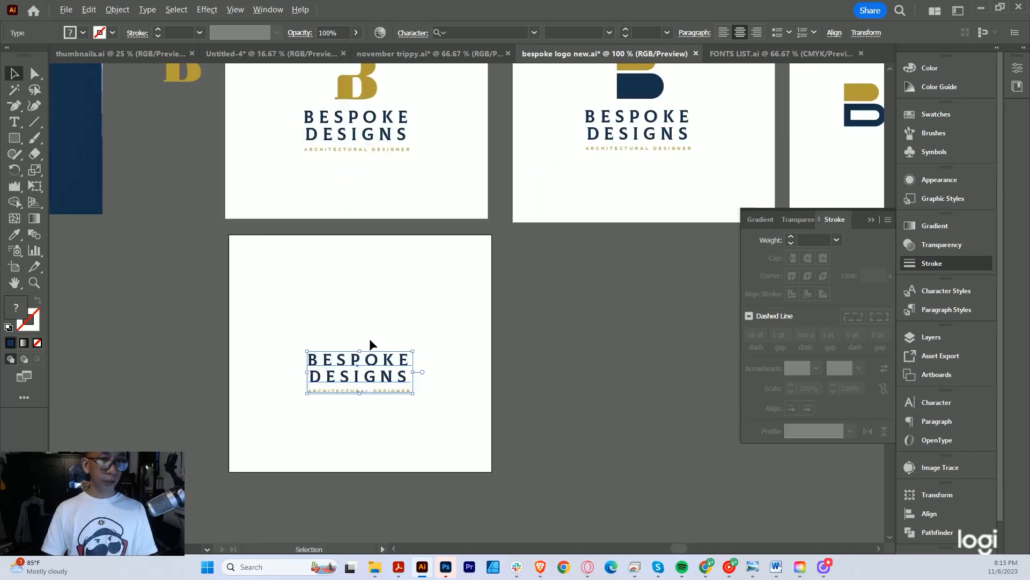
Examine the proportions of the gold and navy B mark in the stacked logo, up close and beside the other concepts
{"action": "left_click_drag", "start_coordinate": [552, 196], "coordinate": [525, 361]}
{"action": "scroll", "coordinate": [524, 361], "scroll_direction": "down", "scroll_amount": 2}
{"action": "scroll", "coordinate": [525, 361], "scroll_direction": "up", "scroll_amount": 2}
{"action": "left_click_drag", "start_coordinate": [670, 293], "coordinate": [465, 340]}
{"action": "left_click", "coordinate": [465, 340]}
{"action": "scroll", "coordinate": [465, 340], "scroll_direction": "down", "scroll_amount": 3}
{"action": "scroll", "coordinate": [464, 340], "scroll_direction": "up", "scroll_amount": 3}
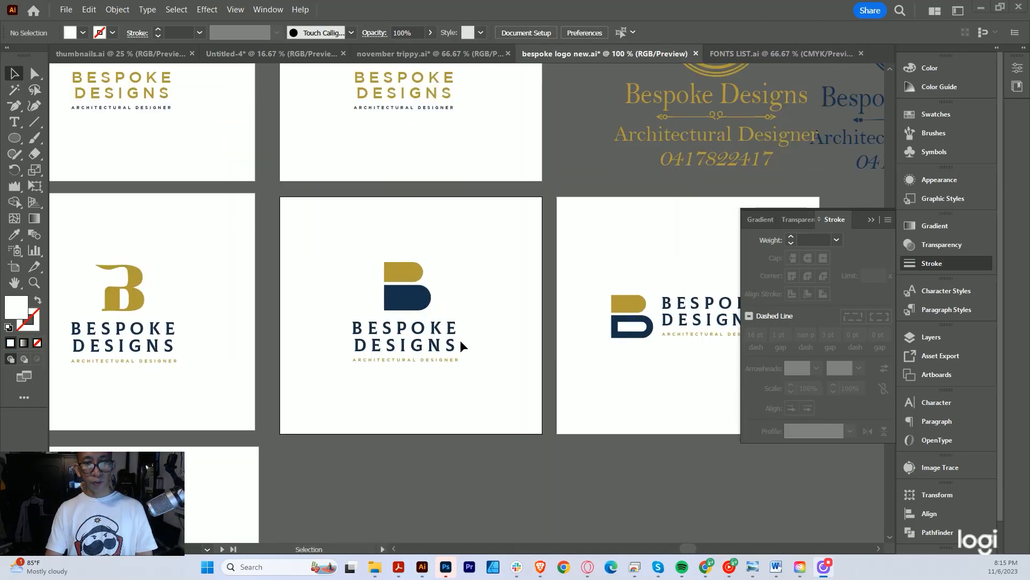
{"action": "scroll", "coordinate": [414, 310], "scroll_direction": "up", "scroll_amount": 5}
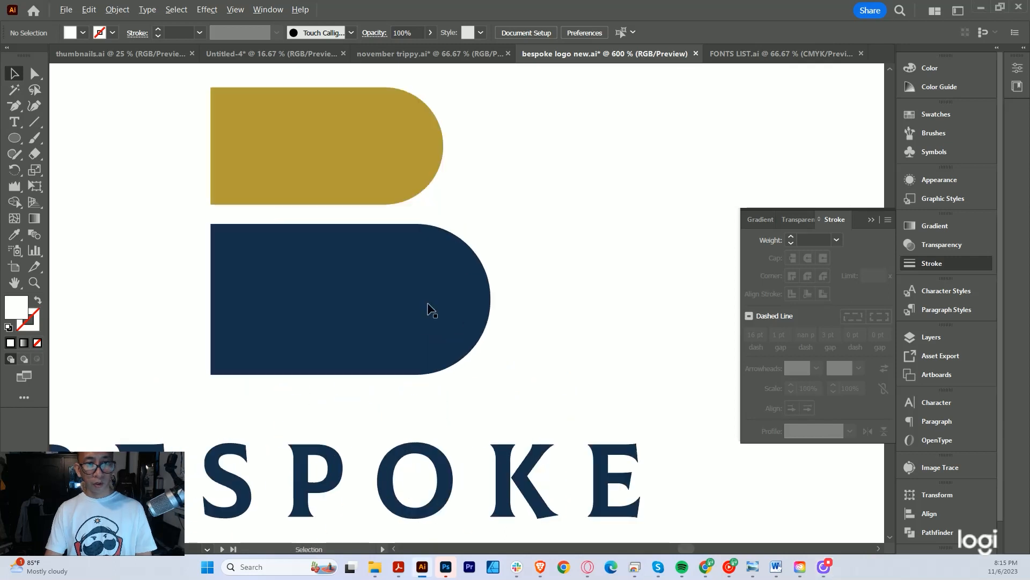
{"action": "scroll", "coordinate": [428, 310], "scroll_direction": "down", "scroll_amount": 5}
{"action": "scroll", "coordinate": [428, 326], "scroll_direction": "up", "scroll_amount": 4}
{"action": "left_click_drag", "start_coordinate": [430, 335], "coordinate": [426, 294]}
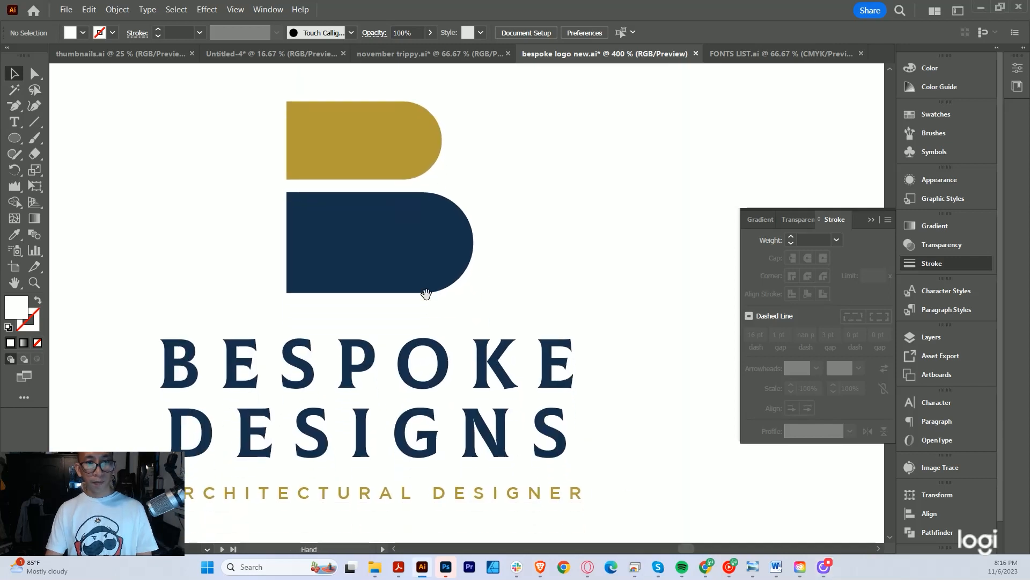
{"action": "scroll", "coordinate": [373, 248], "scroll_direction": "up", "scroll_amount": 1}
{"action": "scroll", "coordinate": [379, 255], "scroll_direction": "down", "scroll_amount": 1}
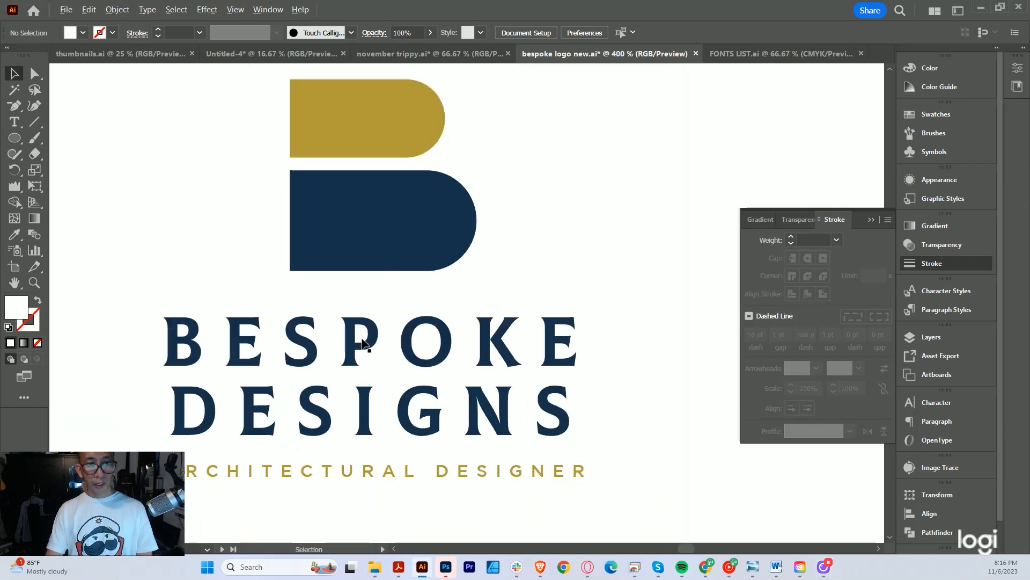
{"action": "scroll", "coordinate": [369, 257], "scroll_direction": "up", "scroll_amount": 2}
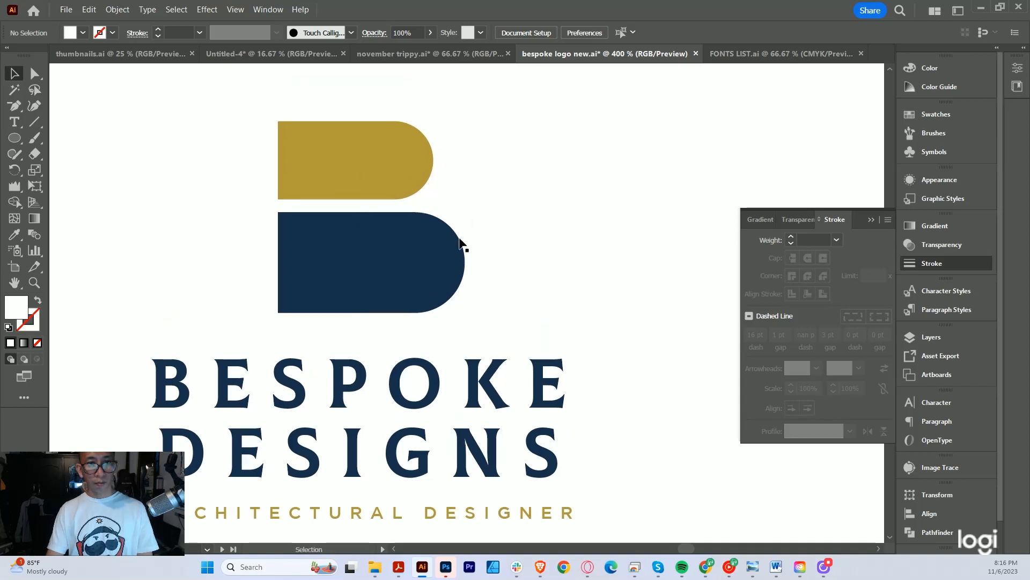
{"action": "left_click_drag", "start_coordinate": [460, 238], "coordinate": [473, 249]}
{"action": "left_click_drag", "start_coordinate": [282, 160], "coordinate": [282, 161]}
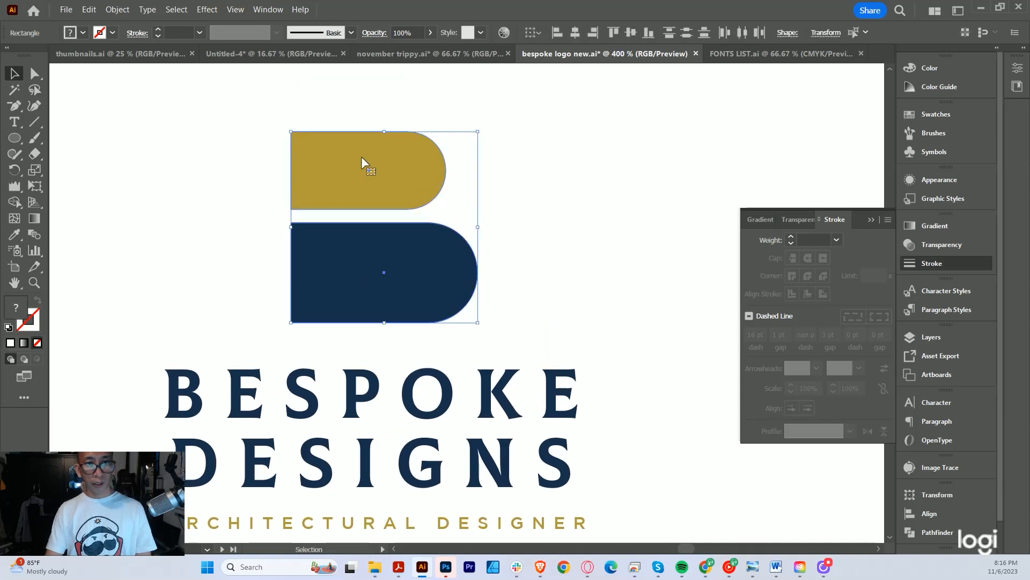
{"action": "left_click", "coordinate": [528, 191]}
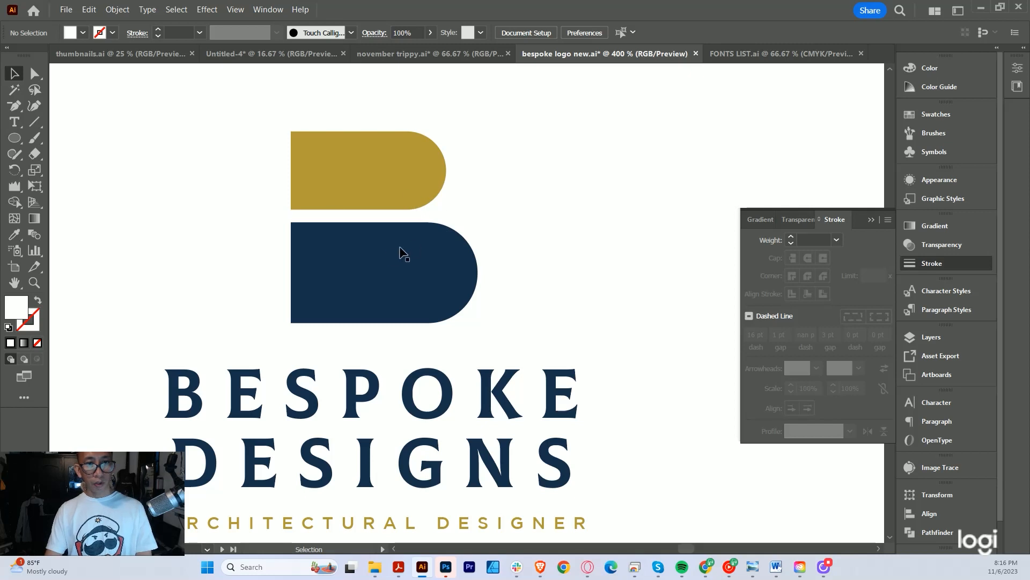
{"action": "scroll", "coordinate": [350, 268], "scroll_direction": "up", "scroll_amount": 1}
{"action": "left_click_drag", "start_coordinate": [363, 257], "coordinate": [482, 253]}
{"action": "key", "text": "a"}
{"action": "key", "text": "ctrl+z"}
{"action": "left_click", "coordinate": [579, 256]}
{"action": "key", "text": "v"}
{"action": "scroll", "coordinate": [331, 280], "scroll_direction": "up", "scroll_amount": 1}
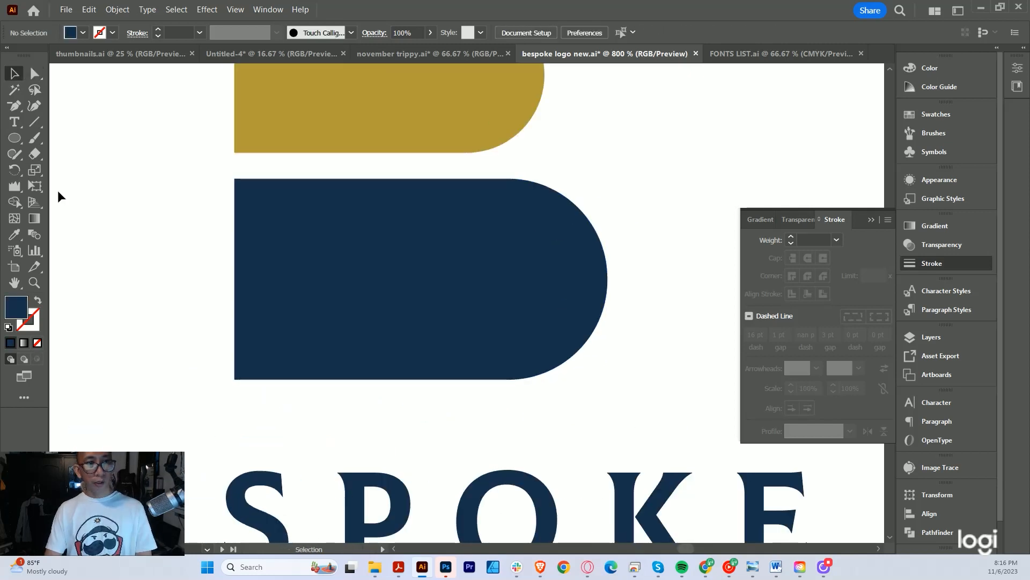
Draw a thin horizontal rectangle inside the stacked mark's navy lower bowl and fill it with the white background color
{"action": "left_click_drag", "start_coordinate": [15, 141], "coordinate": [68, 140]}
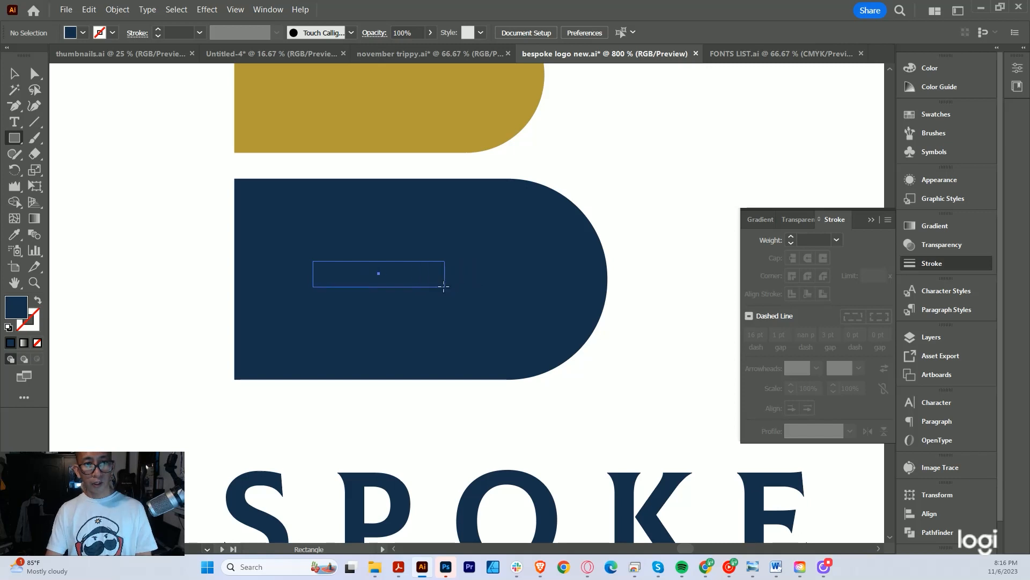
{"action": "left_click_drag", "start_coordinate": [484, 281], "coordinate": [483, 282]}
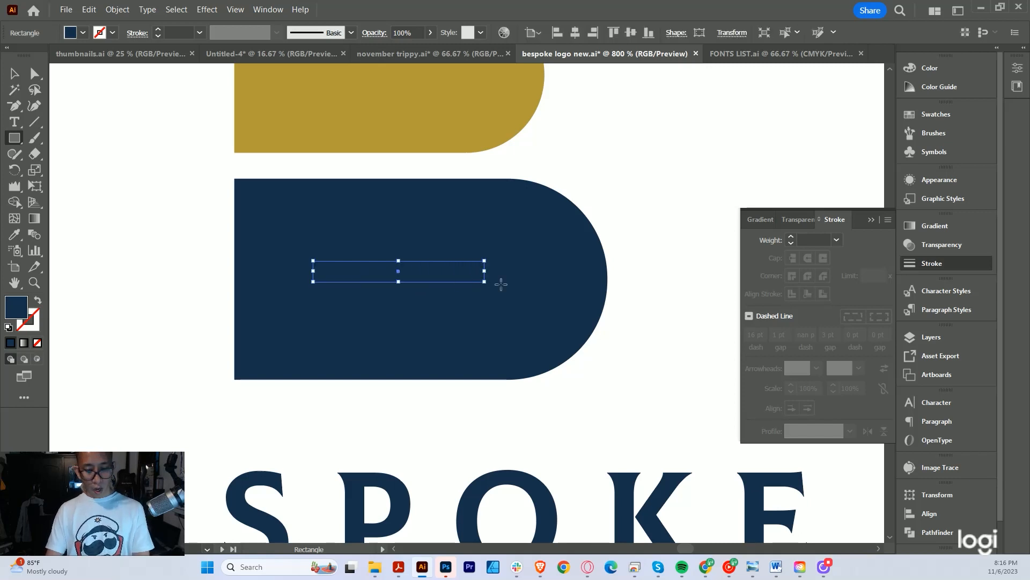
{"action": "key", "text": "i"}
{"action": "left_click", "coordinate": [671, 205]}
{"action": "key", "text": "v"}
{"action": "scroll", "coordinate": [436, 270], "scroll_direction": "up", "scroll_amount": 1}
Fully round the two right corners of the white bar in the navy bowl and check it at logo size
{"action": "key", "text": "a"}
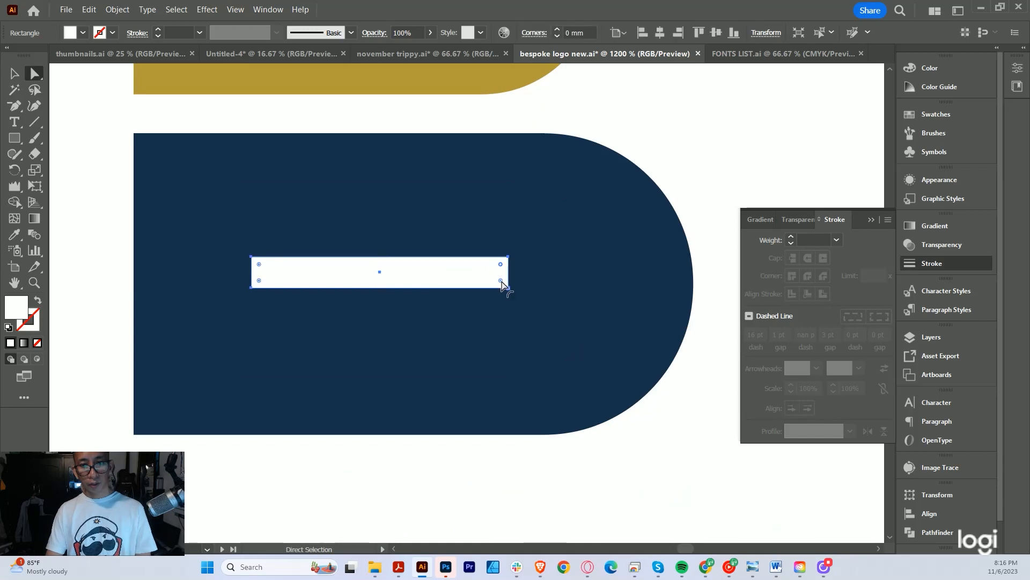
{"action": "scroll", "coordinate": [585, 304], "scroll_direction": "down", "scroll_amount": 7}
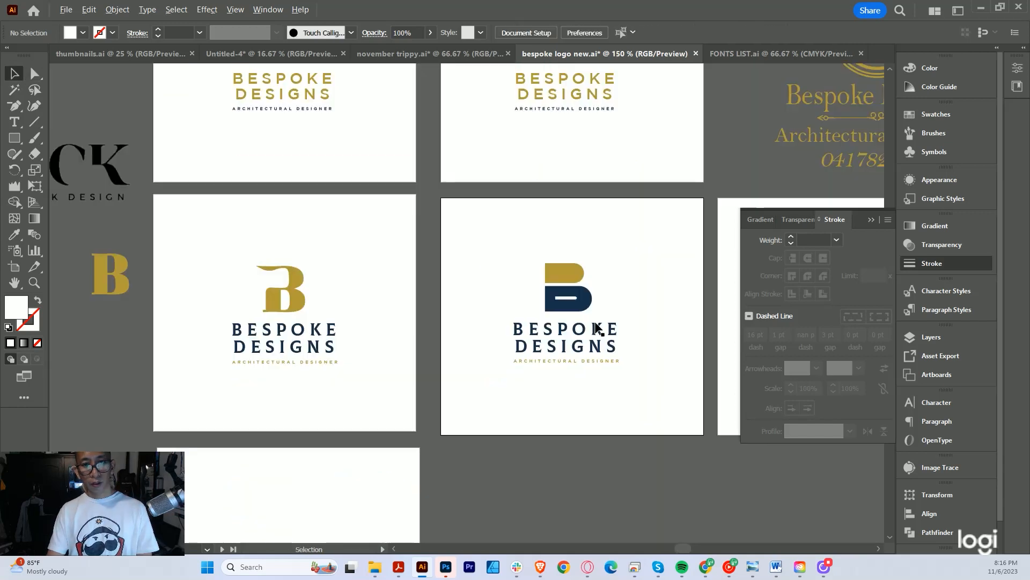
{"action": "scroll", "coordinate": [596, 323], "scroll_direction": "up", "scroll_amount": 2}
{"action": "scroll", "coordinate": [539, 277], "scroll_direction": "up", "scroll_amount": 4}
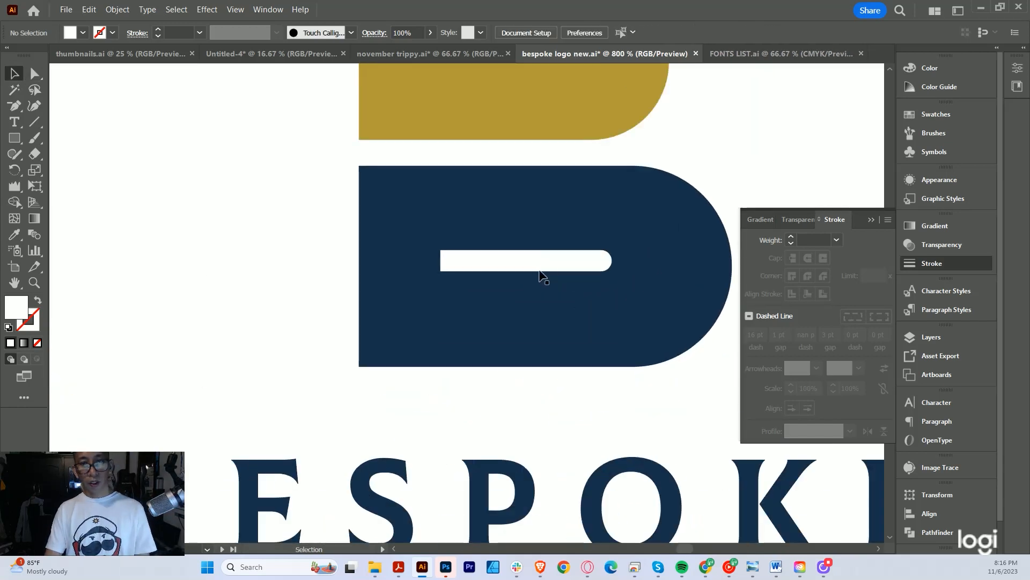
Shorten the white bar and adjust its size and position inside the navy lower bowl
{"action": "left_click", "coordinate": [548, 264]}
{"action": "scroll", "coordinate": [575, 269], "scroll_direction": "up", "scroll_amount": 1}
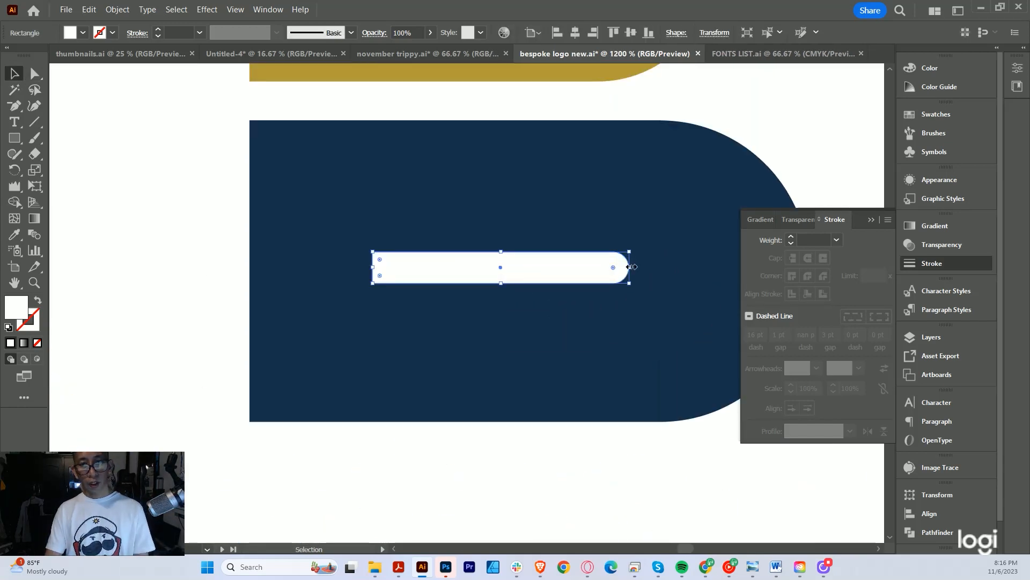
{"action": "left_click_drag", "start_coordinate": [626, 269], "coordinate": [450, 269]}
{"action": "scroll", "coordinate": [410, 270], "scroll_direction": "up", "scroll_amount": 2}
{"action": "key", "text": "a"}
{"action": "key", "text": "v"}
{"action": "scroll", "coordinate": [414, 270], "scroll_direction": "down", "scroll_amount": 2}
{"action": "left_click_drag", "start_coordinate": [420, 269], "coordinate": [515, 277]}
{"action": "scroll", "coordinate": [489, 266], "scroll_direction": "down", "scroll_amount": 1}
{"action": "scroll", "coordinate": [502, 261], "scroll_direction": "down", "scroll_amount": 3}
{"action": "left_click", "coordinate": [602, 272]}
{"action": "scroll", "coordinate": [537, 273], "scroll_direction": "up", "scroll_amount": 3}
{"action": "left_click_drag", "start_coordinate": [429, 288], "coordinate": [450, 281]}
{"action": "scroll", "coordinate": [461, 283], "scroll_direction": "down", "scroll_amount": 3}
Move the white bar out of the navy bowl to the blank area on its right
{"action": "left_click", "coordinate": [558, 271]}
{"action": "scroll", "coordinate": [558, 277], "scroll_direction": "up", "scroll_amount": 1}
{"action": "left_click_drag", "start_coordinate": [322, 257], "coordinate": [513, 248]}
{"action": "scroll", "coordinate": [381, 249], "scroll_direction": "up", "scroll_amount": 2}
{"action": "left_click_drag", "start_coordinate": [64, 179], "coordinate": [181, 187]}
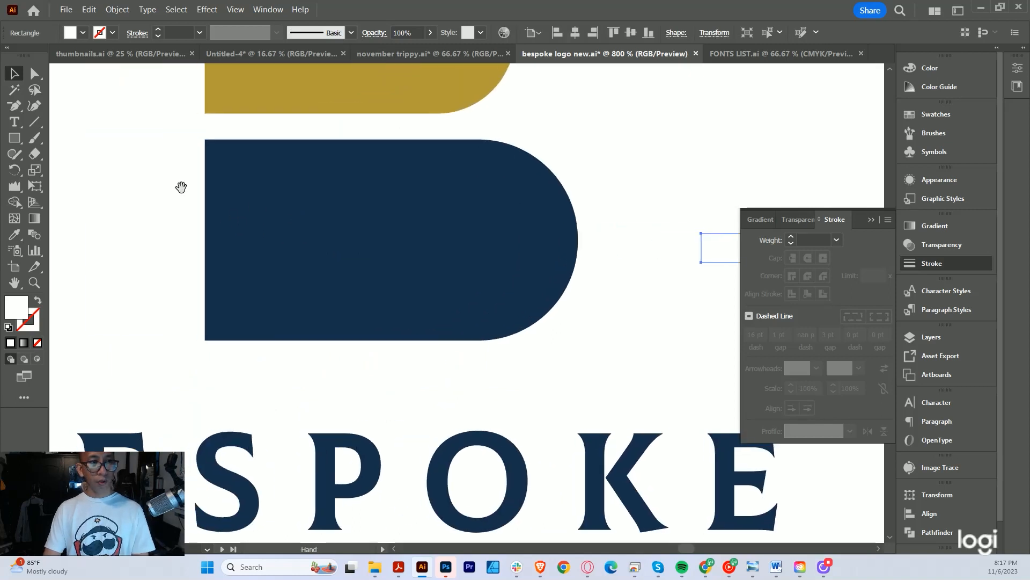
Try a small white circle as the counter of the navy lower bowl
{"action": "left_click_drag", "start_coordinate": [14, 138], "coordinate": [53, 171]}
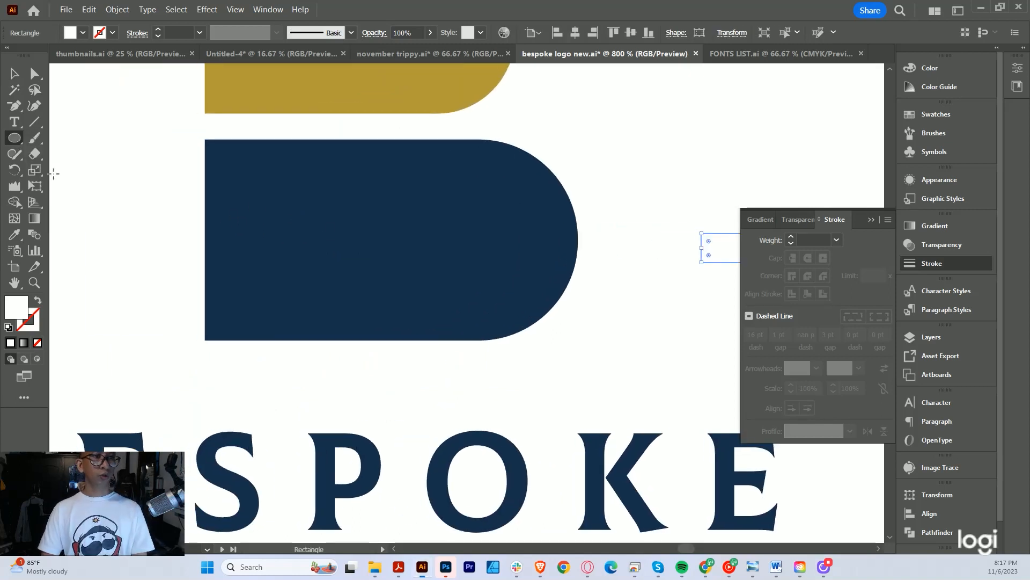
{"action": "left_click_drag", "start_coordinate": [331, 211], "coordinate": [387, 257]}
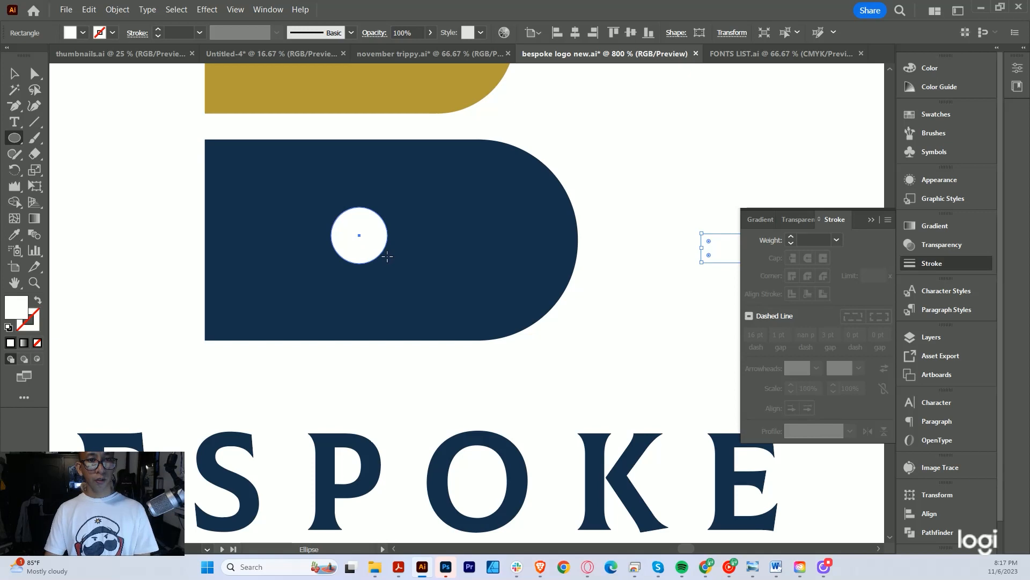
{"action": "key", "text": "v"}
{"action": "scroll", "coordinate": [359, 237], "scroll_direction": "up", "scroll_amount": 2}
{"action": "key", "text": "a"}
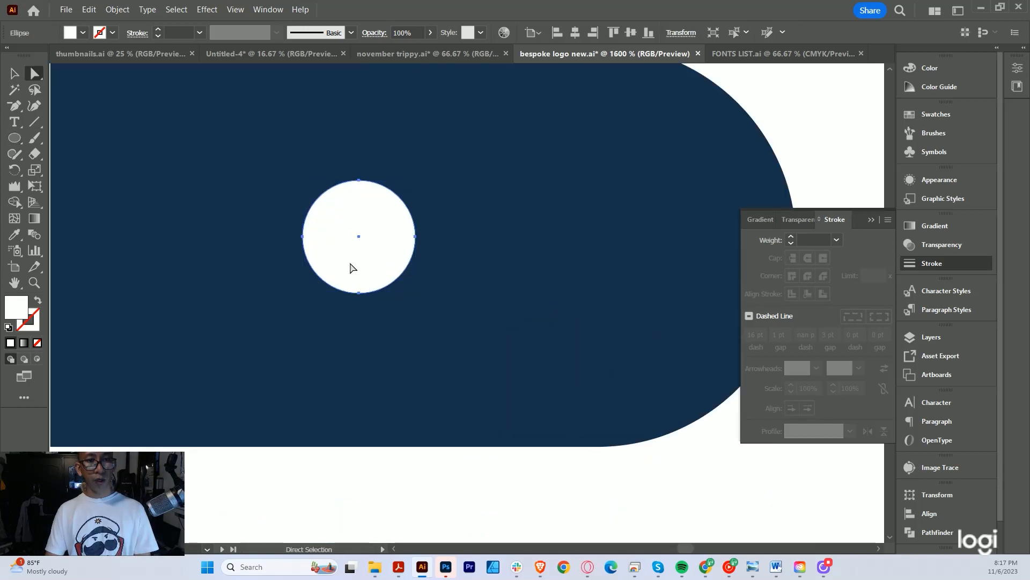
{"action": "key", "text": "Delete"}
{"action": "scroll", "coordinate": [366, 245], "scroll_direction": "down", "scroll_amount": 2}
Draw a small white square near the center of the navy bowl and round its right corners into a D-shaped counter
{"action": "key", "text": "m"}
{"action": "scroll", "coordinate": [295, 222], "scroll_direction": "up", "scroll_amount": 1}
{"action": "mouse_move", "coordinate": [327, 219]}
{"action": "left_mouse_down"}
{"action": "mouse_move", "coordinate": [401, 292]}
{"action": "mouse_move", "coordinate": [304, 272]}
{"action": "left_mouse_up"}
{"action": "scroll", "coordinate": [411, 280], "scroll_direction": "up", "scroll_amount": 1}
{"action": "key", "text": "a"}
{"action": "scroll", "coordinate": [385, 237], "scroll_direction": "down", "scroll_amount": 2}
{"action": "key", "text": "v"}
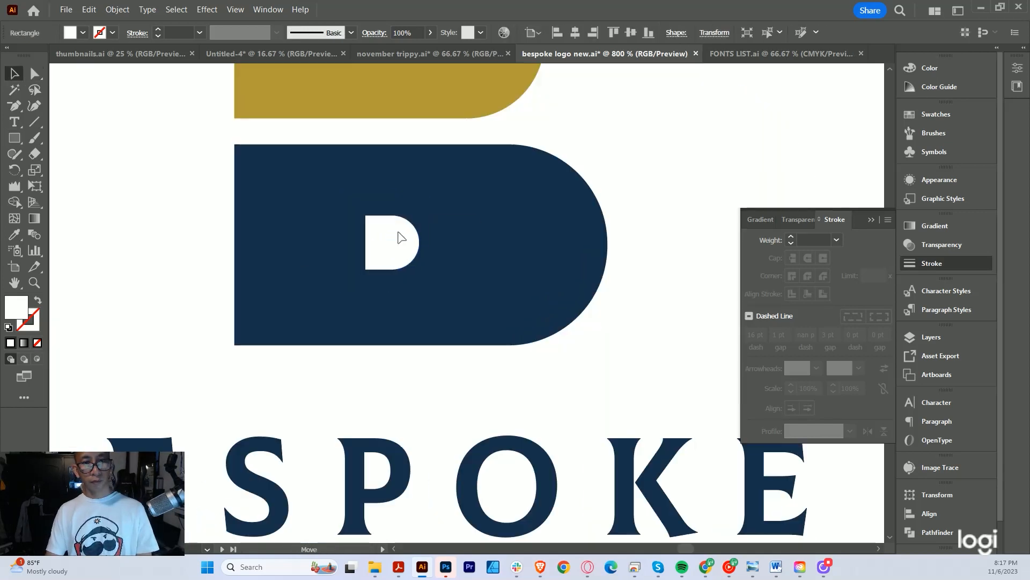
{"action": "scroll", "coordinate": [471, 225], "scroll_direction": "down", "scroll_amount": 2}
{"action": "scroll", "coordinate": [468, 223], "scroll_direction": "down", "scroll_amount": 3}
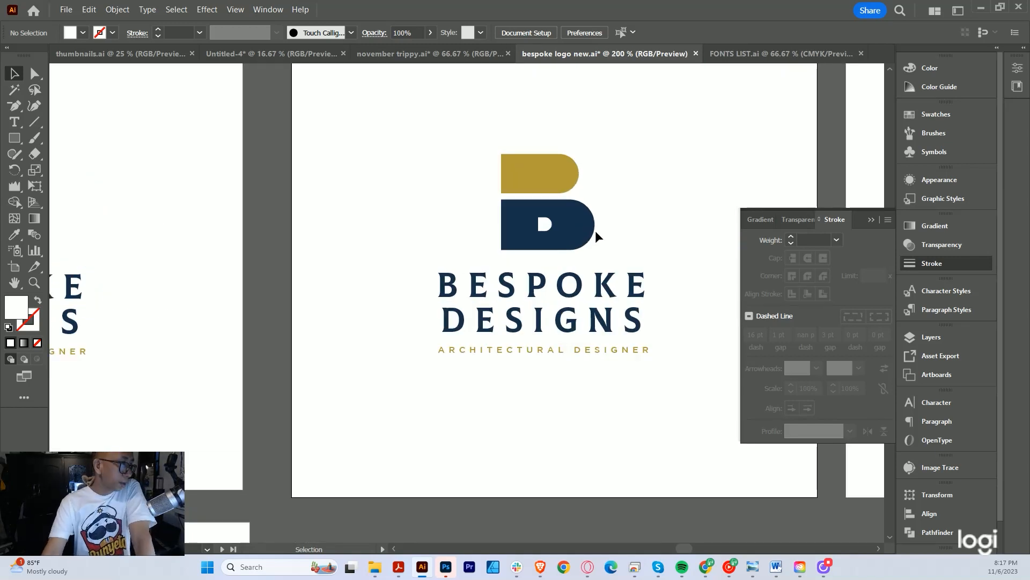
{"action": "scroll", "coordinate": [545, 263], "scroll_direction": "down", "scroll_amount": 5}
{"action": "scroll", "coordinate": [527, 261], "scroll_direction": "up", "scroll_amount": 5}
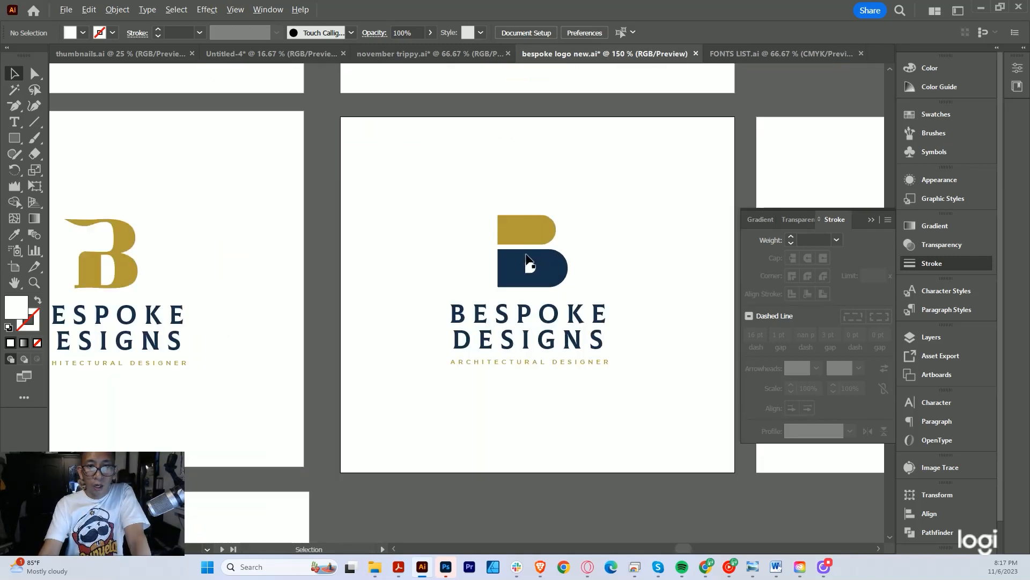
Copy the white D-shaped counter into the gold upper bowl, scale the copy down and compare it at logo size
{"action": "scroll", "coordinate": [528, 261], "scroll_direction": "up", "scroll_amount": 4}
{"action": "left_click", "coordinate": [529, 322]}
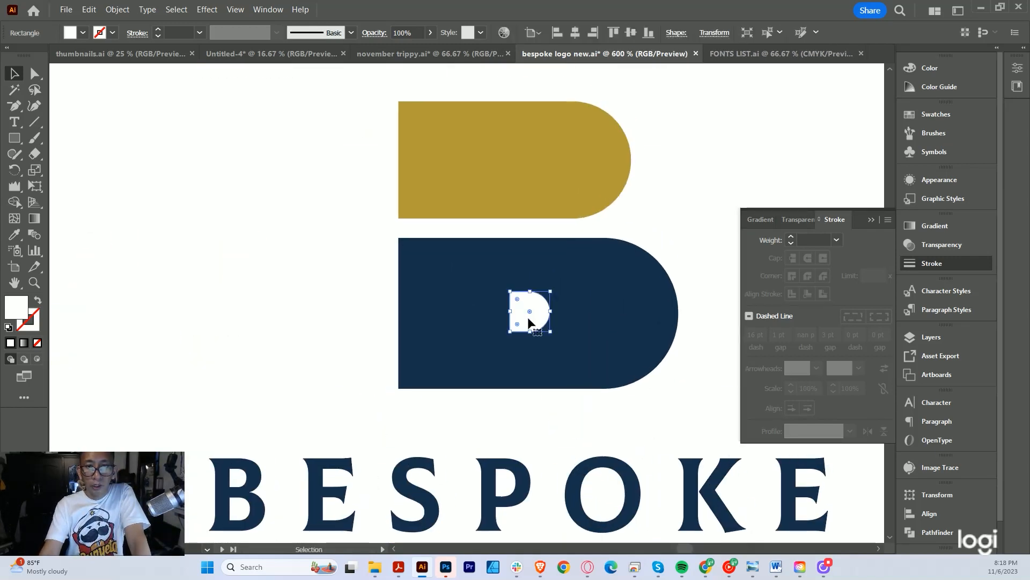
{"action": "left_click_drag", "start_coordinate": [539, 314], "coordinate": [546, 158]}
{"action": "scroll", "coordinate": [534, 159], "scroll_direction": "up", "scroll_amount": 1}
{"action": "left_click", "coordinate": [682, 173]}
{"action": "scroll", "coordinate": [681, 173], "scroll_direction": "down", "scroll_amount": 6}
{"action": "scroll", "coordinate": [687, 175], "scroll_direction": "up", "scroll_amount": 2}
{"action": "scroll", "coordinate": [651, 153], "scroll_direction": "up", "scroll_amount": 2}
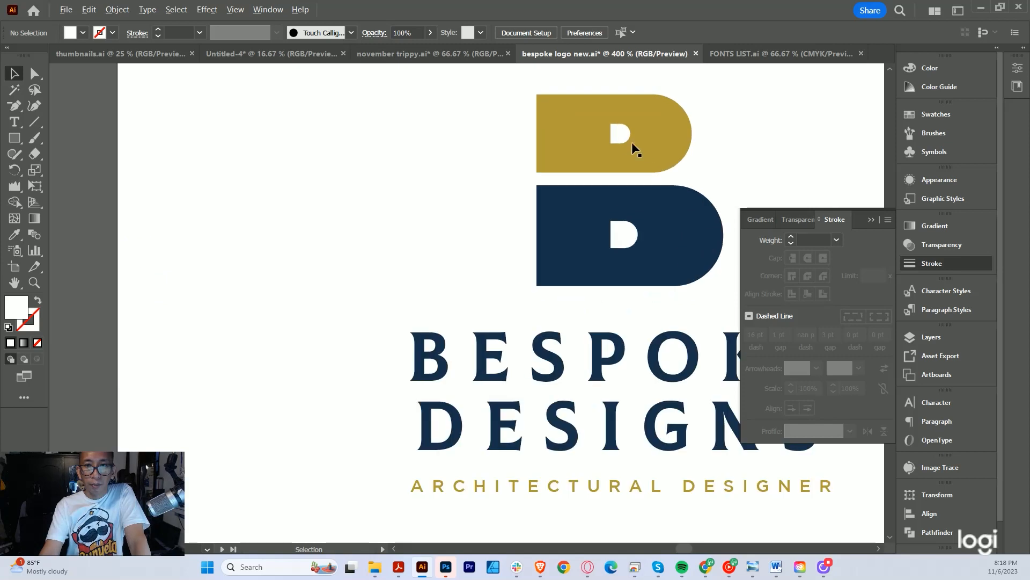
Delete the small white D-shaped counter from the gold upper bowl
{"action": "left_click", "coordinate": [621, 137]}
{"action": "key", "text": "Delete"}
{"action": "left_click_drag", "start_coordinate": [668, 179], "coordinate": [506, 170]}
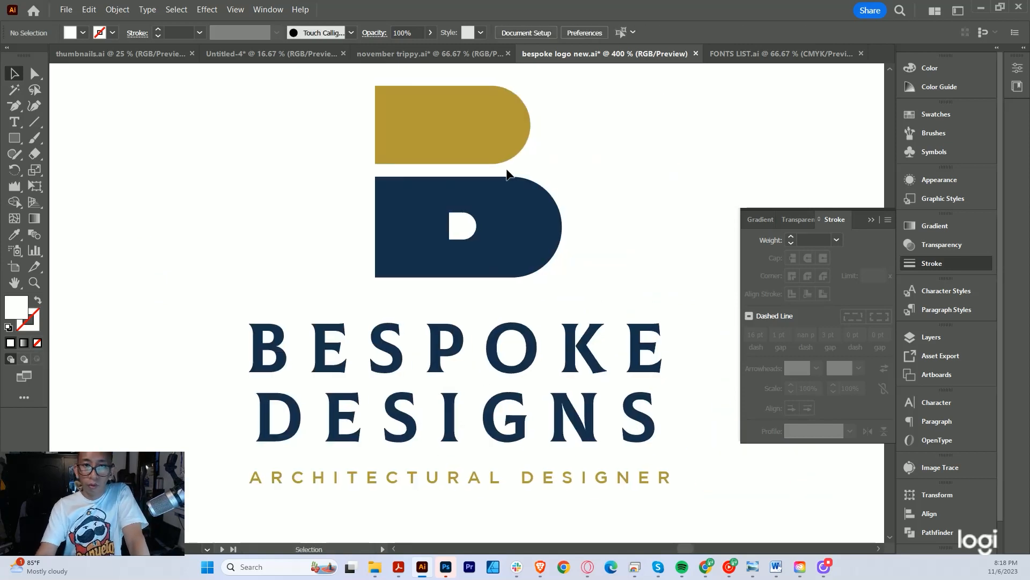
Examine the stacked and horizontal gold and navy B concepts, comparing the white counters in their lower bowls
{"action": "scroll", "coordinate": [545, 219], "scroll_direction": "down", "scroll_amount": 8}
{"action": "scroll", "coordinate": [551, 221], "scroll_direction": "up", "scroll_amount": 2}
{"action": "scroll", "coordinate": [553, 226], "scroll_direction": "up", "scroll_amount": 6}
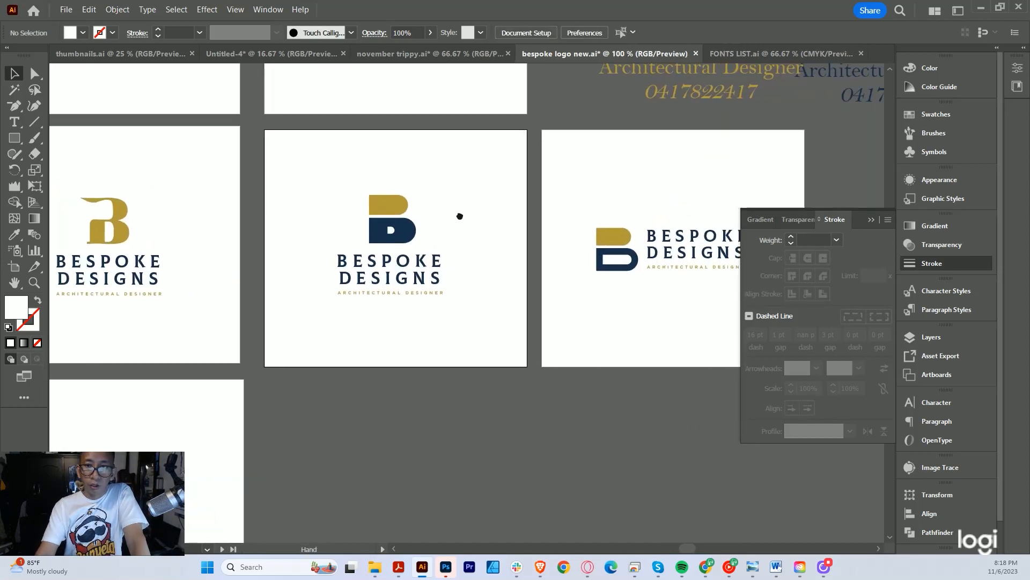
{"action": "left_click", "coordinate": [608, 267]}
{"action": "scroll", "coordinate": [608, 267], "scroll_direction": "up", "scroll_amount": 1}
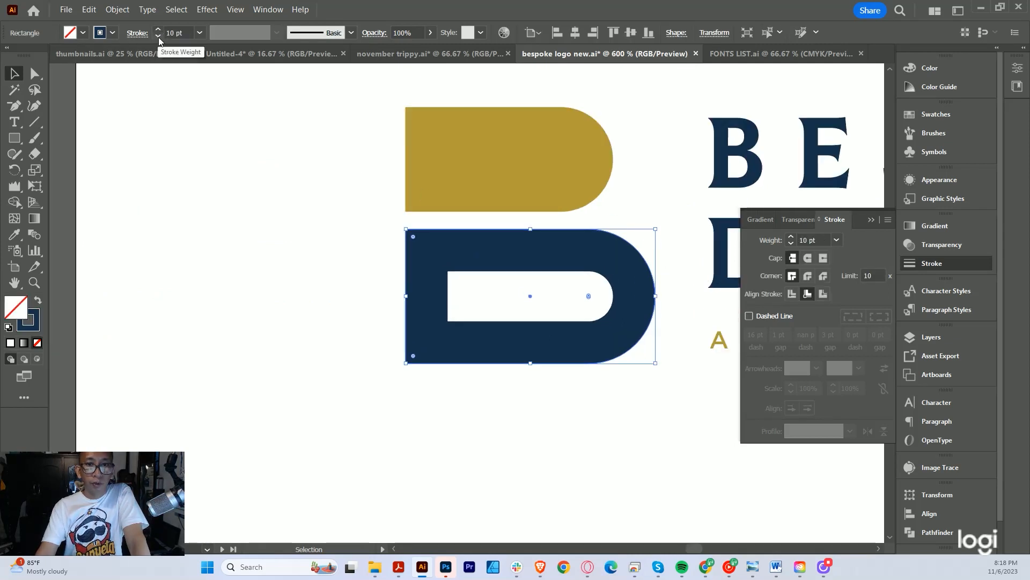
{"action": "scroll", "coordinate": [340, 242], "scroll_direction": "down", "scroll_amount": 3}
{"action": "left_click", "coordinate": [385, 165]}
{"action": "scroll", "coordinate": [559, 198], "scroll_direction": "down", "scroll_amount": 3}
{"action": "scroll", "coordinate": [559, 198], "scroll_direction": "up", "scroll_amount": 1}
{"action": "left_click_drag", "start_coordinate": [508, 237], "coordinate": [647, 275]}
{"action": "left_click", "coordinate": [616, 238]}
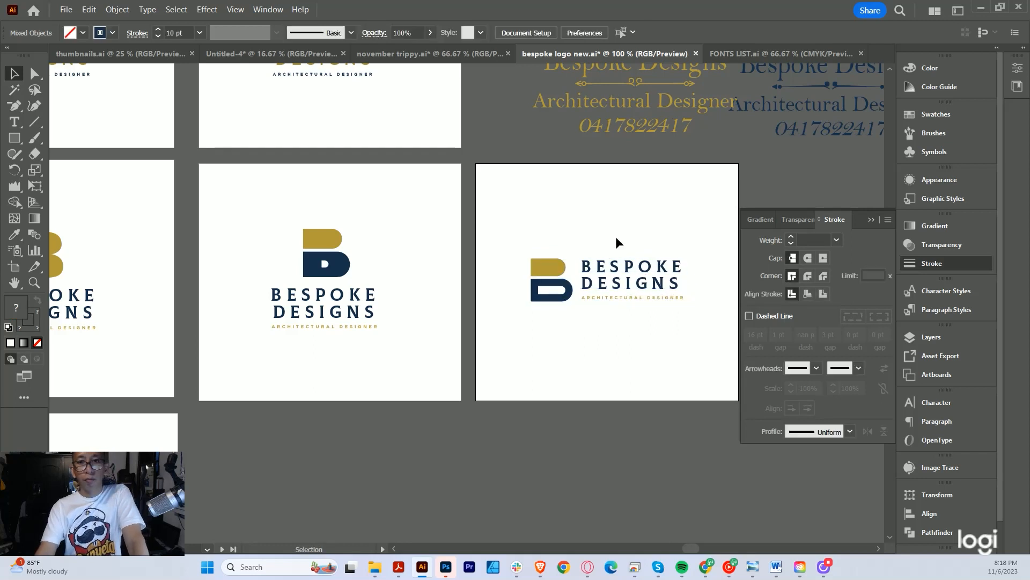
{"action": "scroll", "coordinate": [616, 238], "scroll_direction": "down", "scroll_amount": 3}
{"action": "scroll", "coordinate": [578, 279], "scroll_direction": "up", "scroll_amount": 2}
{"action": "scroll", "coordinate": [578, 279], "scroll_direction": "up", "scroll_amount": 1}
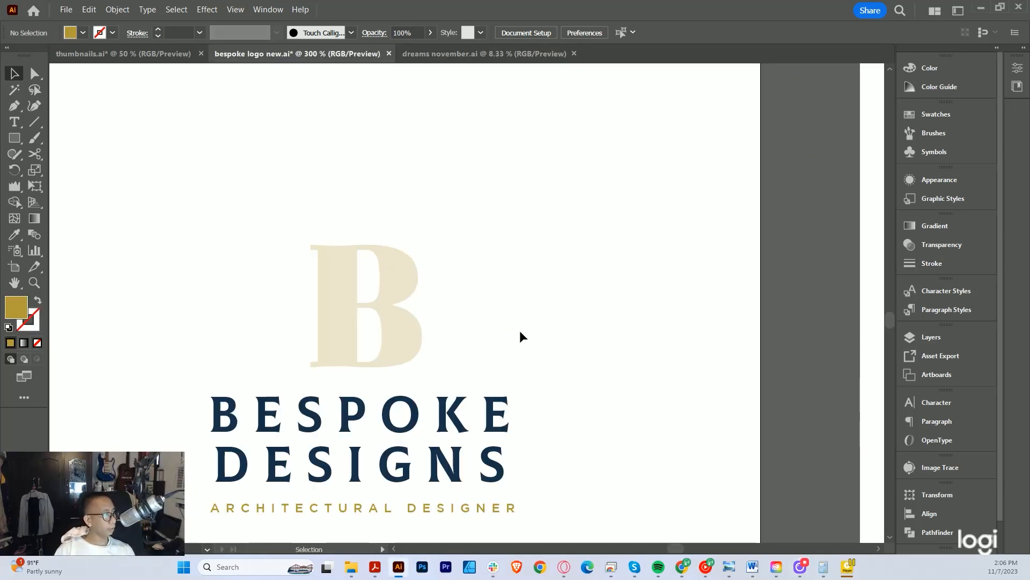
Examine the black and orange B logo reference sheets beside the Bespoke Designs artboards
{"action": "scroll", "coordinate": [520, 308], "scroll_direction": "down", "scroll_amount": 3}
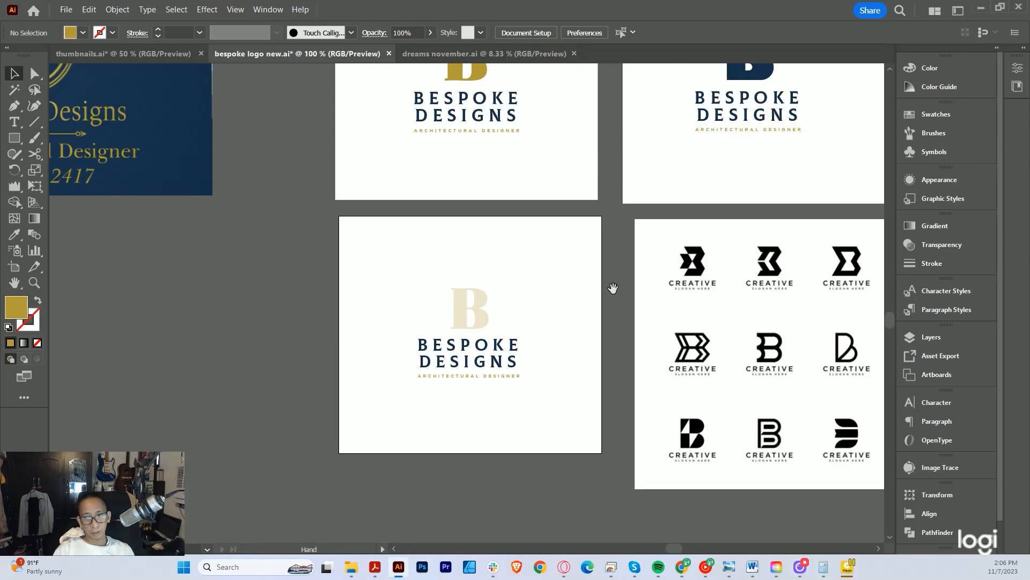
{"action": "left_click_drag", "start_coordinate": [694, 342], "coordinate": [556, 349]}
{"action": "scroll", "coordinate": [651, 380], "scroll_direction": "up", "scroll_amount": 3}
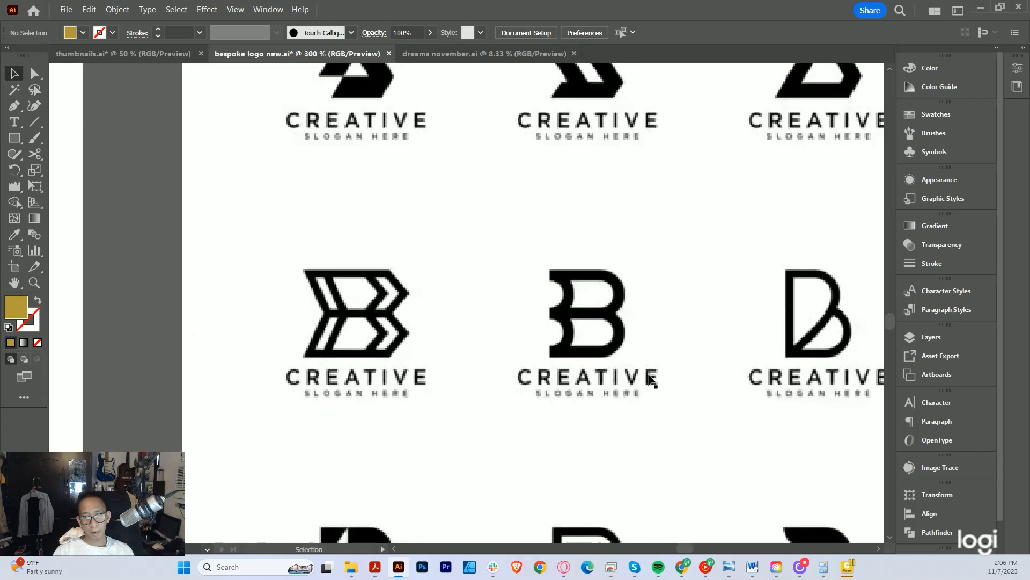
{"action": "left_click_drag", "start_coordinate": [651, 378], "coordinate": [566, 363]}
{"action": "scroll", "coordinate": [564, 354], "scroll_direction": "down", "scroll_amount": 2}
{"action": "left_click_drag", "start_coordinate": [544, 472], "coordinate": [540, 385]}
{"action": "scroll", "coordinate": [540, 384], "scroll_direction": "up", "scroll_amount": 1}
{"action": "scroll", "coordinate": [540, 387], "scroll_direction": "right", "scroll_amount": 10}
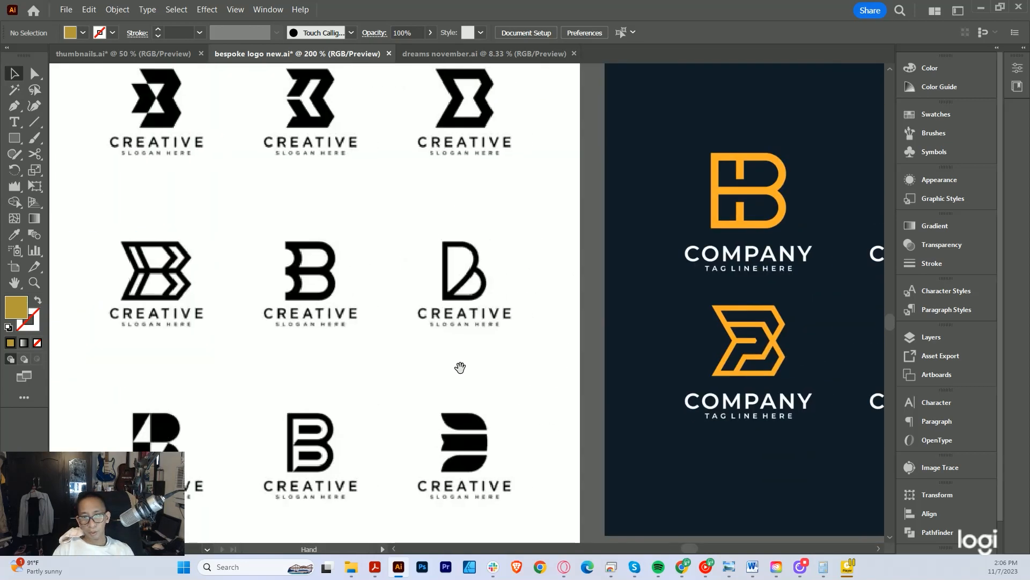
{"action": "scroll", "coordinate": [413, 351], "scroll_direction": "up", "scroll_amount": 1}
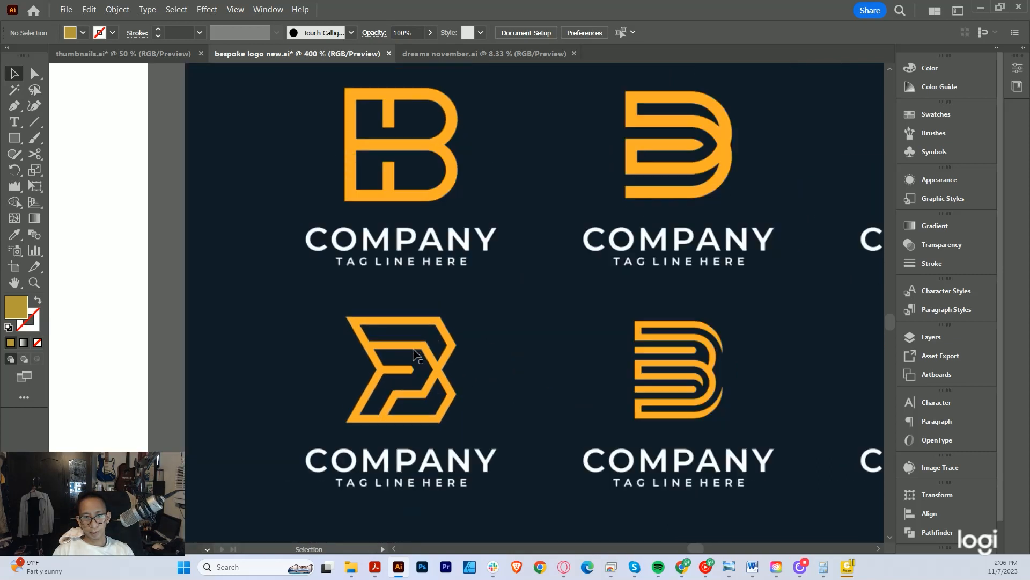
{"action": "scroll", "coordinate": [414, 351], "scroll_direction": "down", "scroll_amount": 3}
{"action": "scroll", "coordinate": [460, 336], "scroll_direction": "left", "scroll_amount": 5}
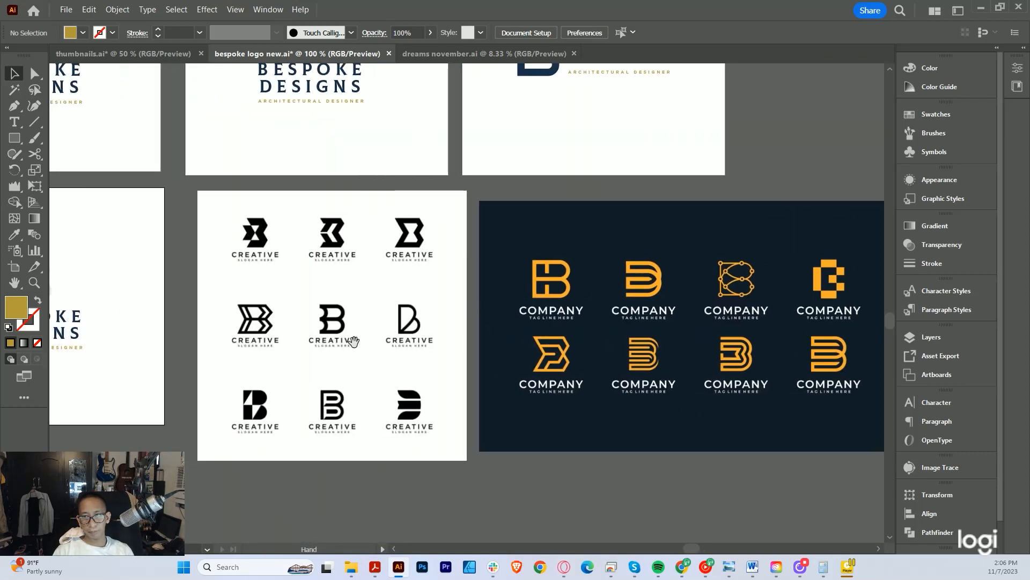
{"action": "left_click_drag", "start_coordinate": [605, 354], "coordinate": [413, 354]}
{"action": "scroll", "coordinate": [790, 411], "scroll_direction": "up", "scroll_amount": 2}
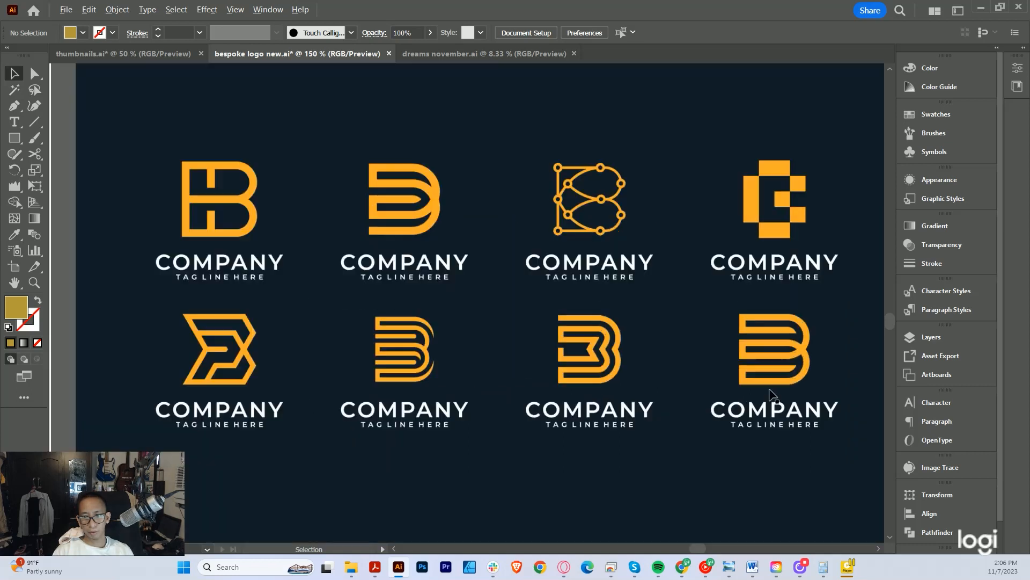
{"action": "scroll", "coordinate": [774, 400], "scroll_direction": "down", "scroll_amount": 3}
{"action": "scroll", "coordinate": [734, 389], "scroll_direction": "up", "scroll_amount": 1}
{"action": "scroll", "coordinate": [504, 346], "scroll_direction": "left", "scroll_amount": 3}
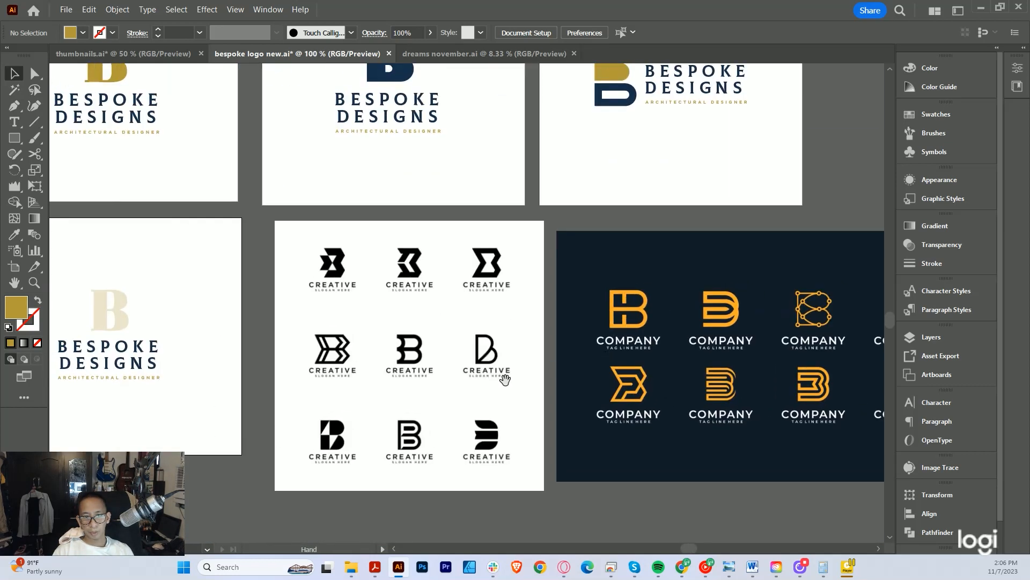
Compare the black reference B marks with the existing Bespoke Designs concepts
{"action": "scroll", "coordinate": [382, 408], "scroll_direction": "up", "scroll_amount": 2}
{"action": "scroll", "coordinate": [494, 304], "scroll_direction": "left", "scroll_amount": 2}
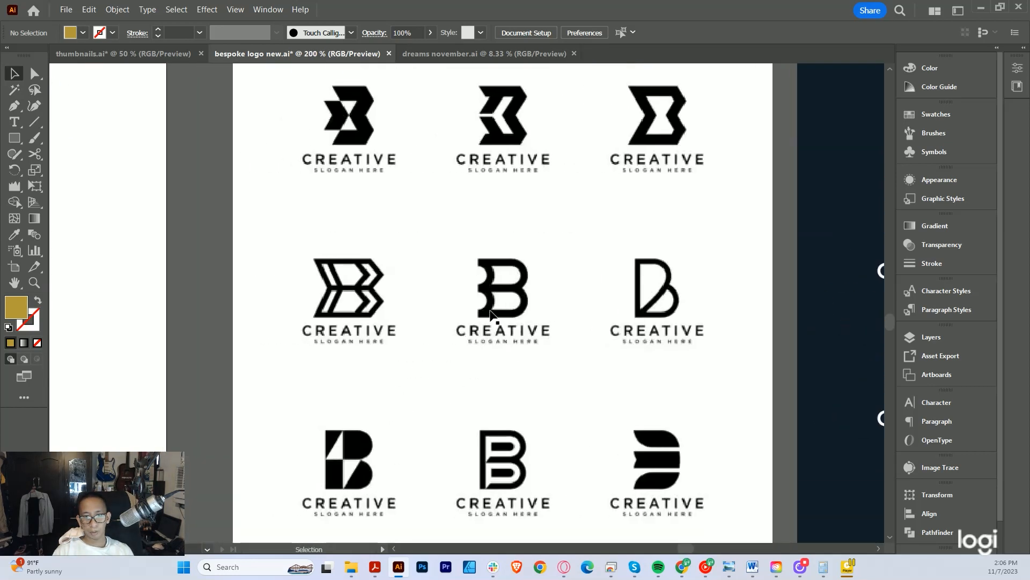
{"action": "scroll", "coordinate": [514, 284], "scroll_direction": "up", "scroll_amount": 1}
{"action": "scroll", "coordinate": [582, 315], "scroll_direction": "right", "scroll_amount": 1}
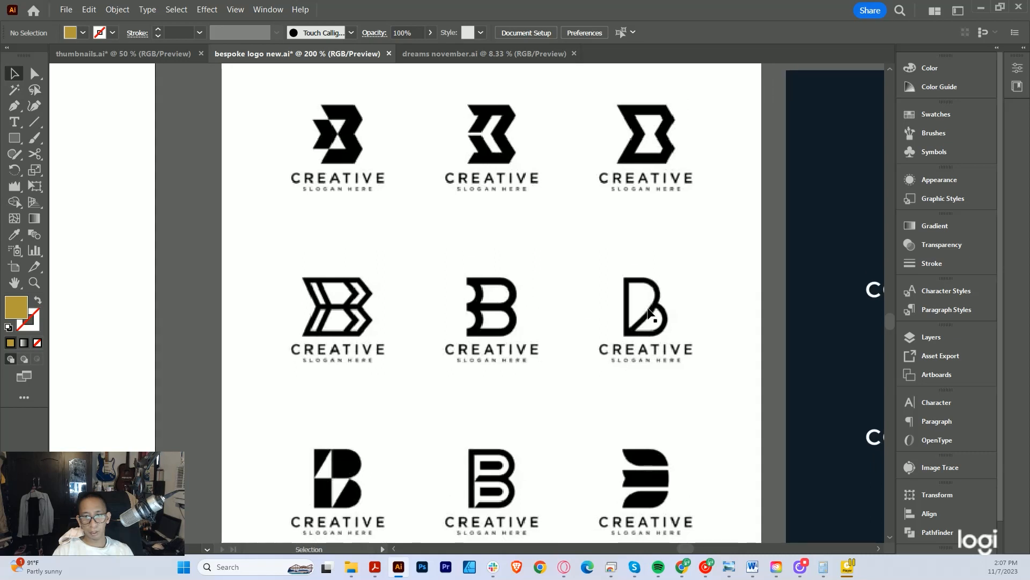
{"action": "scroll", "coordinate": [623, 306], "scroll_direction": "down", "scroll_amount": 2}
{"action": "left_click_drag", "start_coordinate": [390, 184], "coordinate": [469, 349]}
{"action": "left_click_drag", "start_coordinate": [503, 245], "coordinate": [470, 289]}
{"action": "left_click_drag", "start_coordinate": [662, 196], "coordinate": [623, 170]}
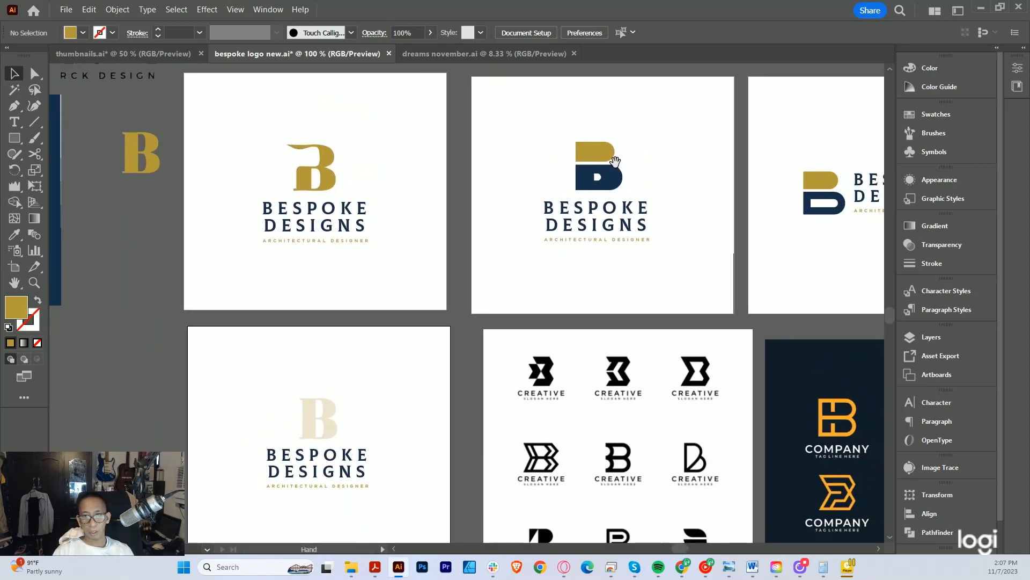
Draw a rectangle over the upper bowl of the faded B and give it a gold outline without fill
{"action": "scroll", "coordinate": [320, 384], "scroll_direction": "up", "scroll_amount": 5}
{"action": "key", "text": "m"}
{"action": "left_click_drag", "start_coordinate": [219, 205], "coordinate": [399, 273]}
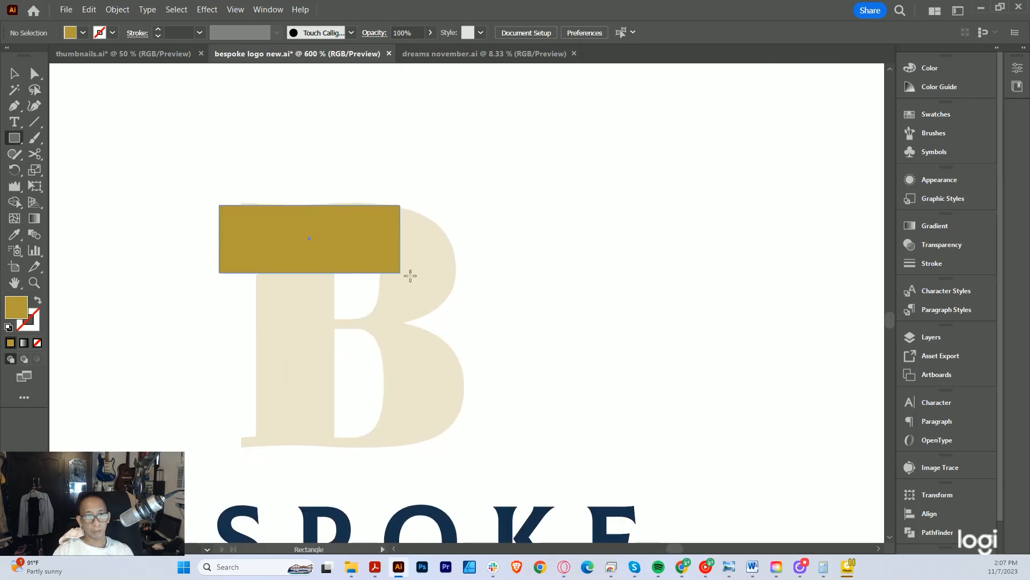
{"action": "key", "text": "ctrl+z"}
{"action": "left_click_drag", "start_coordinate": [239, 208], "coordinate": [458, 319]}
{"action": "scroll", "coordinate": [353, 288], "scroll_direction": "up", "scroll_amount": 1}
{"action": "left_click_drag", "start_coordinate": [353, 288], "coordinate": [357, 284]}
{"action": "key", "text": "shift+x"}
{"action": "key", "text": "v"}
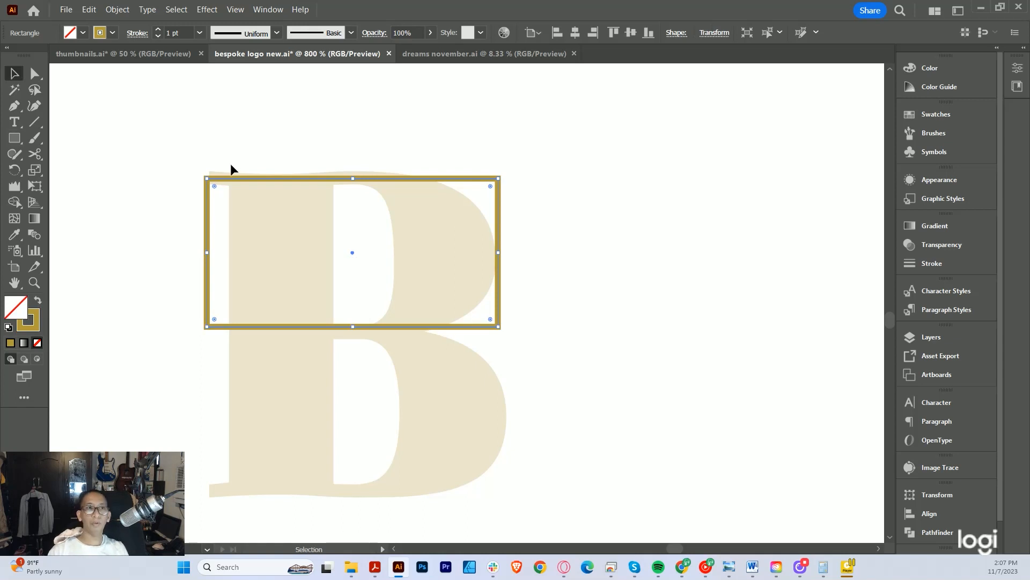
Set the gold rectangle's stroke to 4 pt and scale it down slightly in proportion over the upper bowl
{"action": "left_click", "coordinate": [157, 30]}
{"action": "left_click", "coordinate": [158, 29]}
{"action": "left_click", "coordinate": [157, 30]}
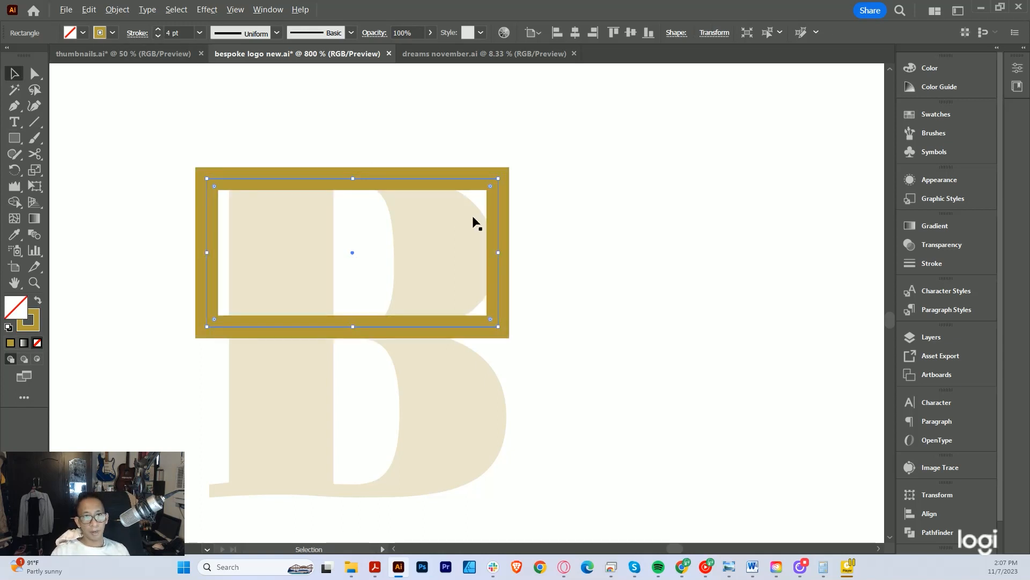
{"action": "scroll", "coordinate": [475, 222], "scroll_direction": "down", "scroll_amount": 1}
{"action": "scroll", "coordinate": [481, 255], "scroll_direction": "up", "scroll_amount": 1}
{"action": "left_click_drag", "start_coordinate": [501, 312], "coordinate": [491, 307]}
{"action": "scroll", "coordinate": [462, 293], "scroll_direction": "down", "scroll_amount": 3}
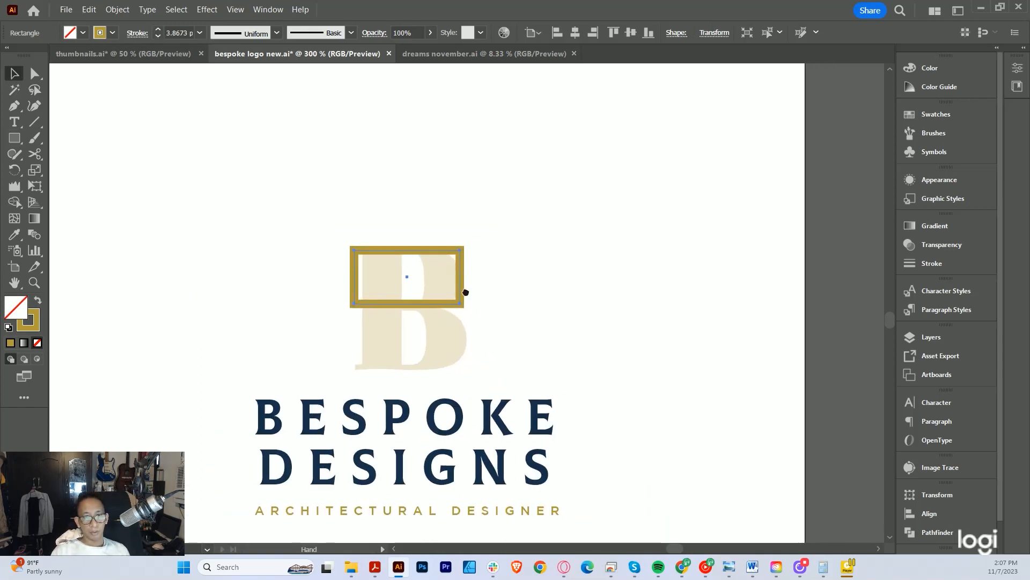
Compare the gold rectangle with the black reference sheet and examine the middle-row B marks up close
{"action": "scroll", "coordinate": [451, 279], "scroll_direction": "up", "scroll_amount": 1}
{"action": "left_click_drag", "start_coordinate": [451, 278], "coordinate": [381, 276]}
{"action": "scroll", "coordinate": [403, 278], "scroll_direction": "down", "scroll_amount": 2}
{"action": "scroll", "coordinate": [371, 288], "scroll_direction": "down", "scroll_amount": 1}
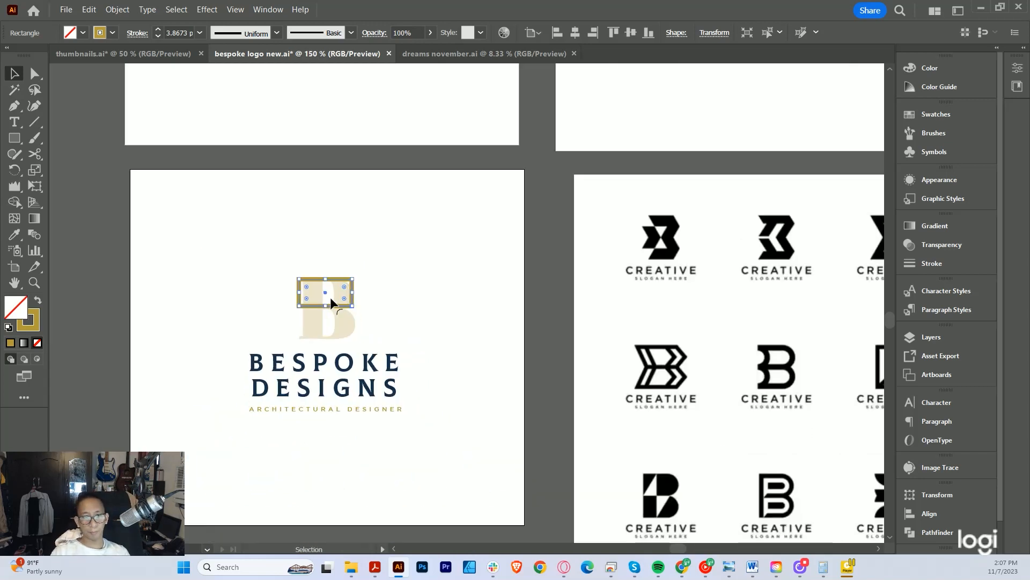
{"action": "scroll", "coordinate": [317, 298], "scroll_direction": "up", "scroll_amount": 2}
{"action": "scroll", "coordinate": [550, 352], "scroll_direction": "down", "scroll_amount": 3}
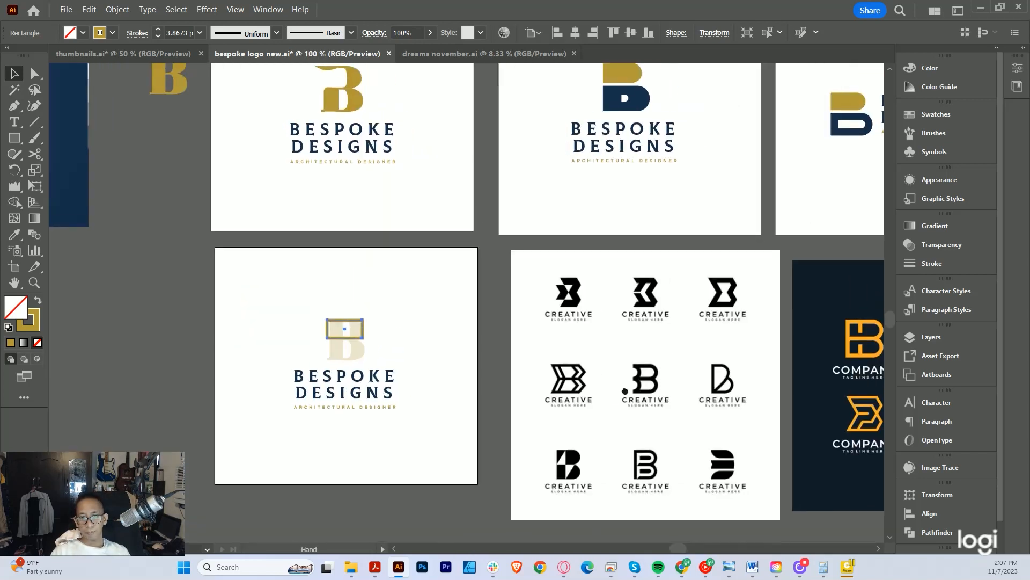
{"action": "scroll", "coordinate": [700, 341], "scroll_direction": "up", "scroll_amount": 1}
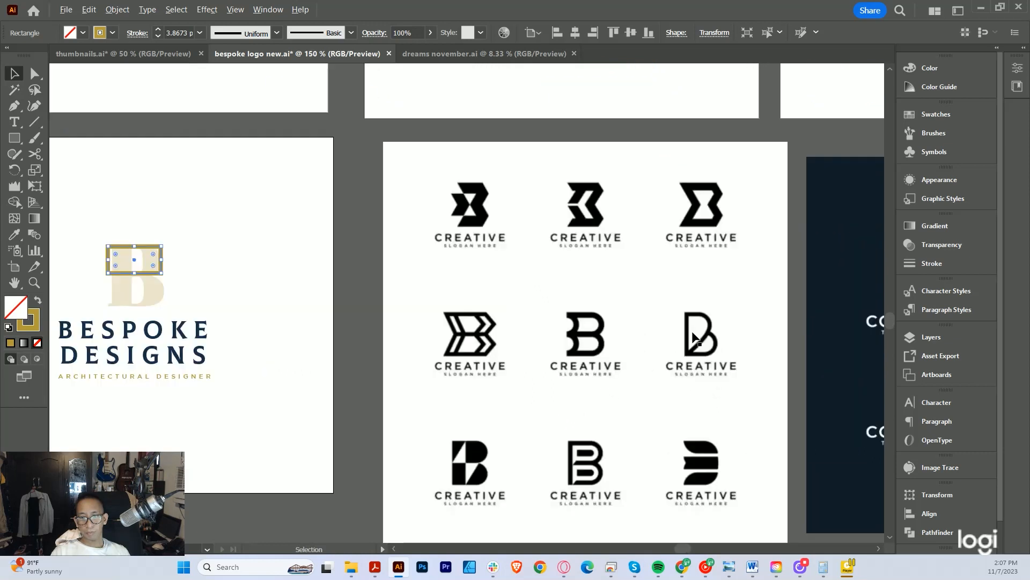
{"action": "scroll", "coordinate": [682, 344], "scroll_direction": "up", "scroll_amount": 3}
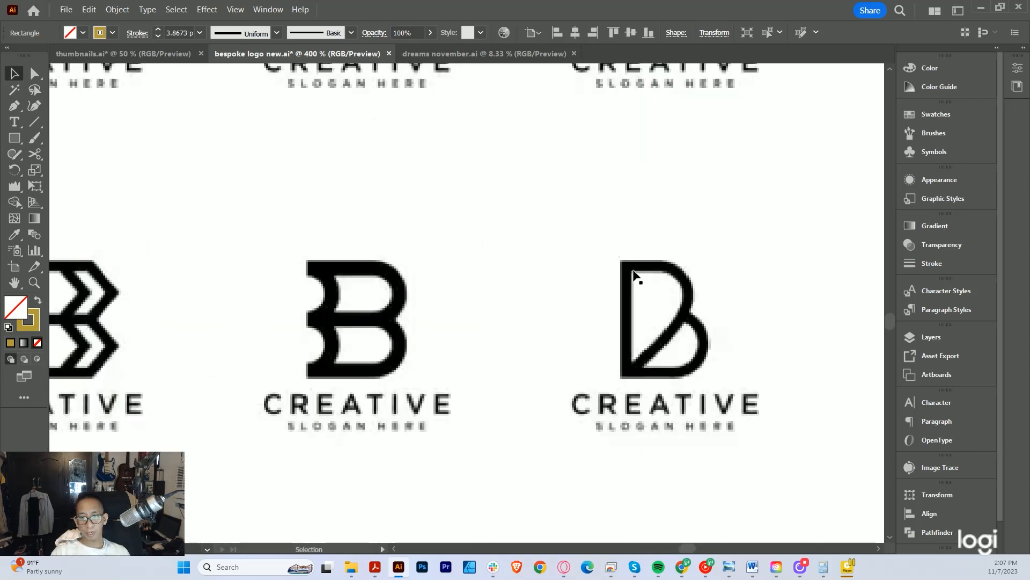
{"action": "scroll", "coordinate": [660, 317], "scroll_direction": "left", "scroll_amount": 3}
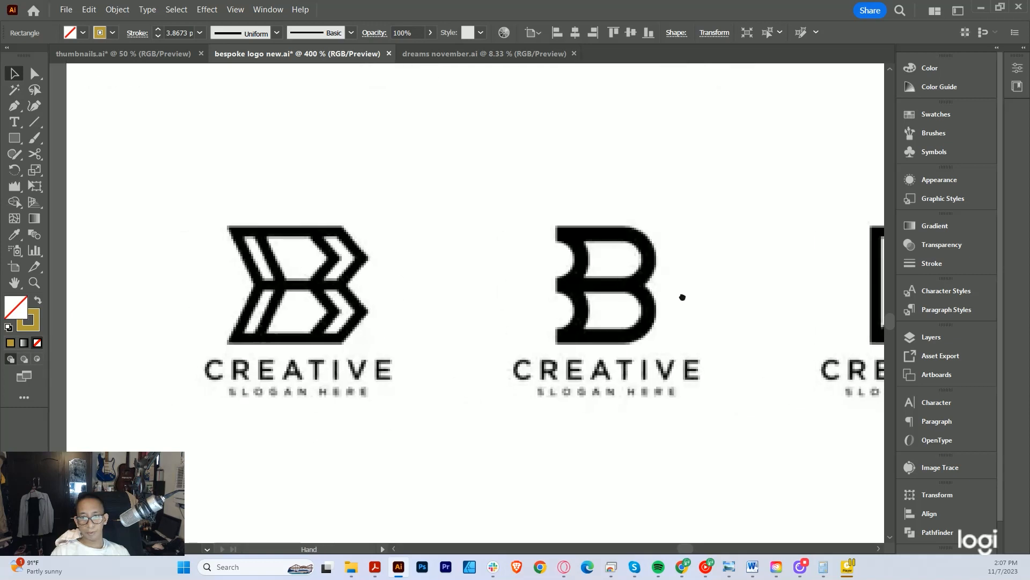
{"action": "scroll", "coordinate": [549, 217], "scroll_direction": "up", "scroll_amount": 1}
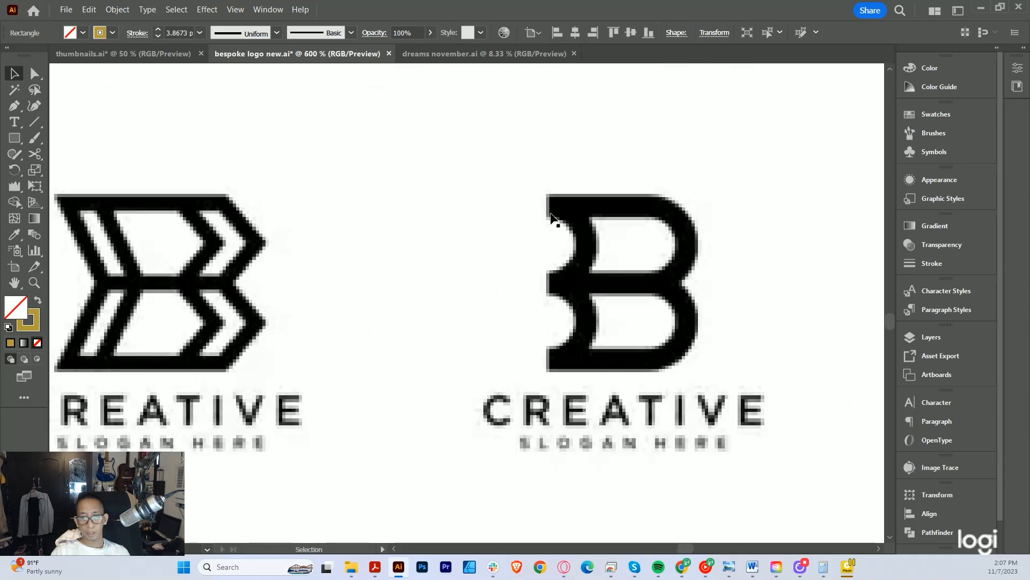
{"action": "left_click_drag", "start_coordinate": [533, 278], "coordinate": [562, 308]}
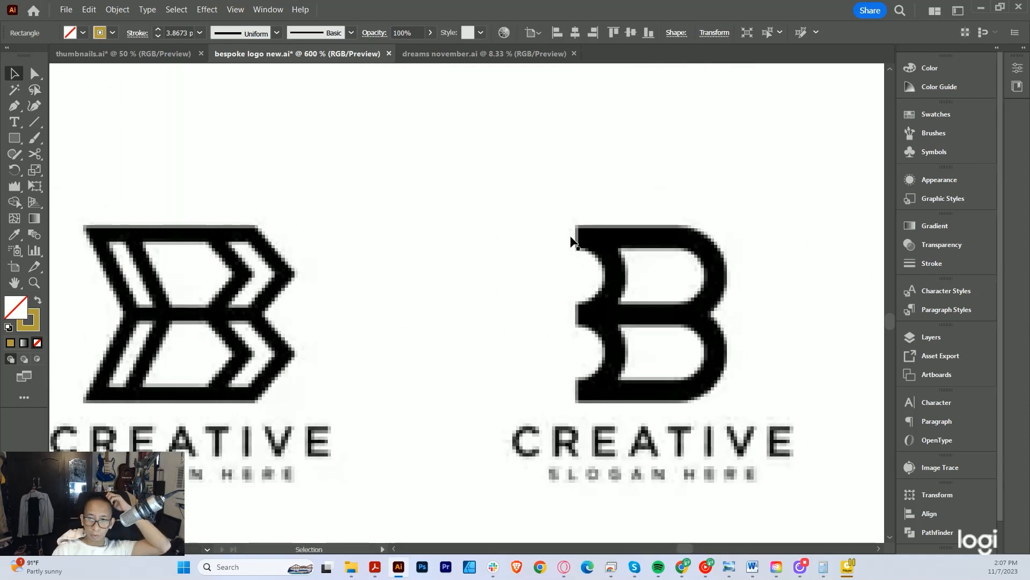
{"action": "scroll", "coordinate": [574, 349], "scroll_direction": "down", "scroll_amount": 3}
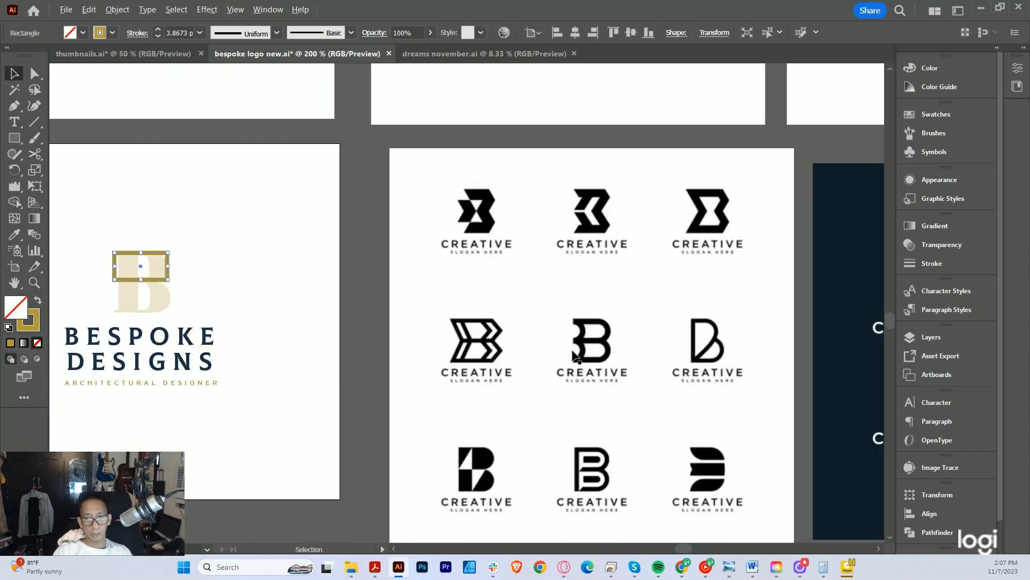
{"action": "scroll", "coordinate": [597, 385], "scroll_direction": "down", "scroll_amount": 2}
{"action": "left_click_drag", "start_coordinate": [575, 375], "coordinate": [520, 379]}
{"action": "scroll", "coordinate": [520, 375], "scroll_direction": "up", "scroll_amount": 1}
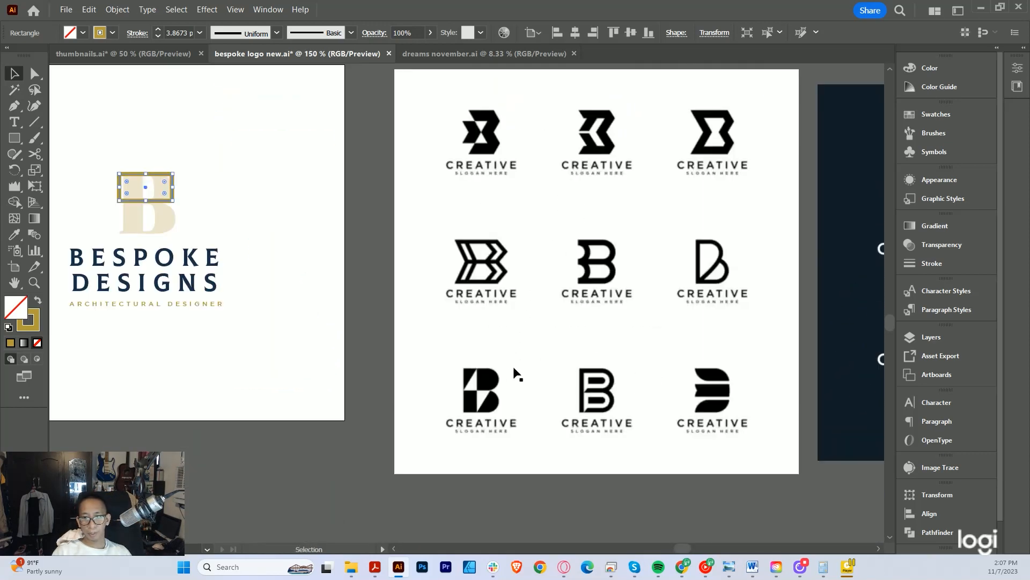
Compare the new B construction with the earlier logo concepts and the original circular gold B emblem
{"action": "scroll", "coordinate": [314, 209], "scroll_direction": "up", "scroll_amount": 4}
{"action": "left_click_drag", "start_coordinate": [139, 204], "coordinate": [357, 355]}
{"action": "scroll", "coordinate": [314, 209], "scroll_direction": "down", "scroll_amount": 4}
{"action": "scroll", "coordinate": [460, 280], "scroll_direction": "down", "scroll_amount": 2}
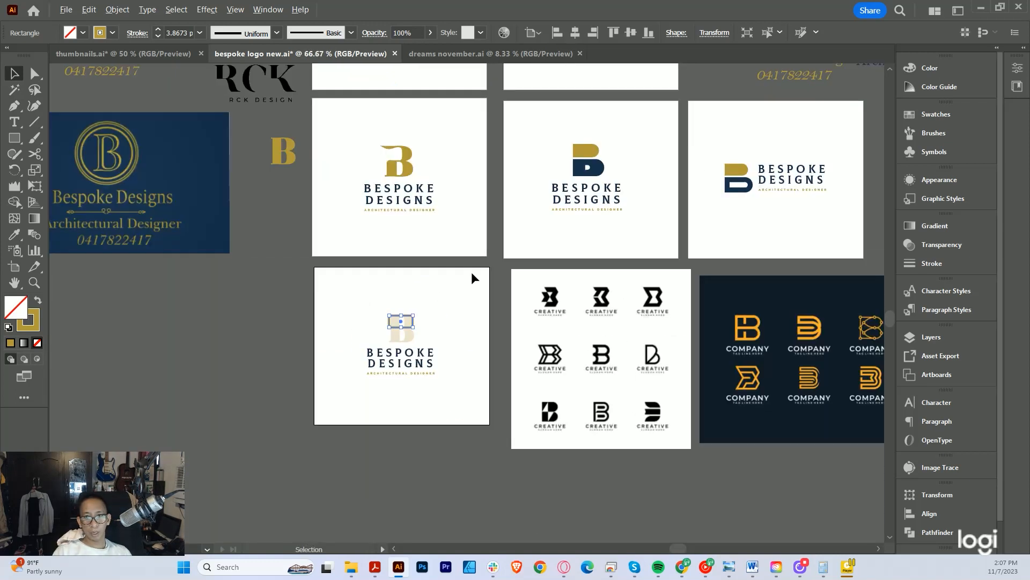
{"action": "left_click_drag", "start_coordinate": [528, 208], "coordinate": [559, 366]}
{"action": "left_click_drag", "start_coordinate": [768, 177], "coordinate": [605, 272]}
{"action": "scroll", "coordinate": [674, 237], "scroll_direction": "up", "scroll_amount": 3}
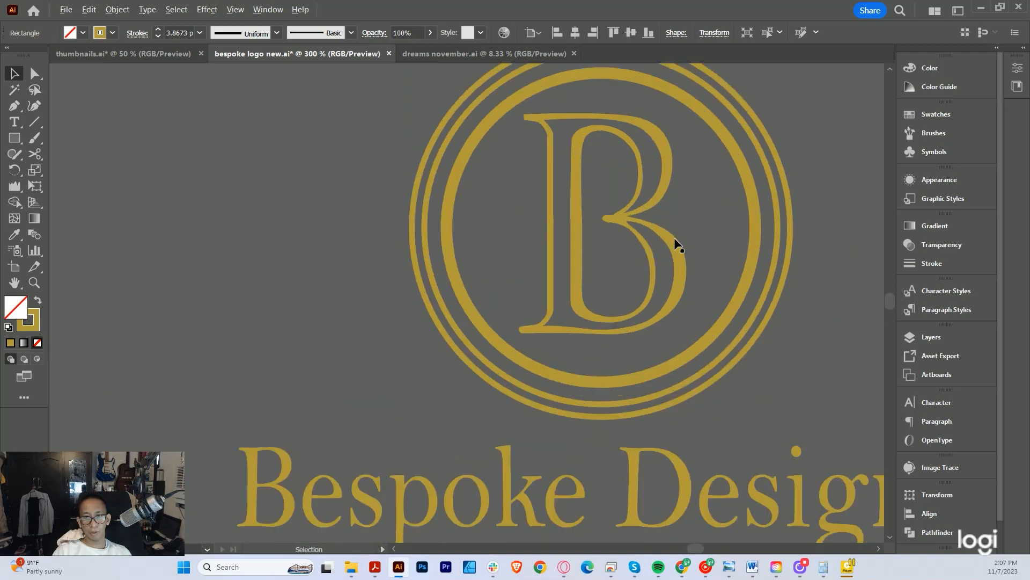
{"action": "scroll", "coordinate": [675, 253], "scroll_direction": "down", "scroll_amount": 6}
{"action": "scroll", "coordinate": [514, 383], "scroll_direction": "up", "scroll_amount": 8}
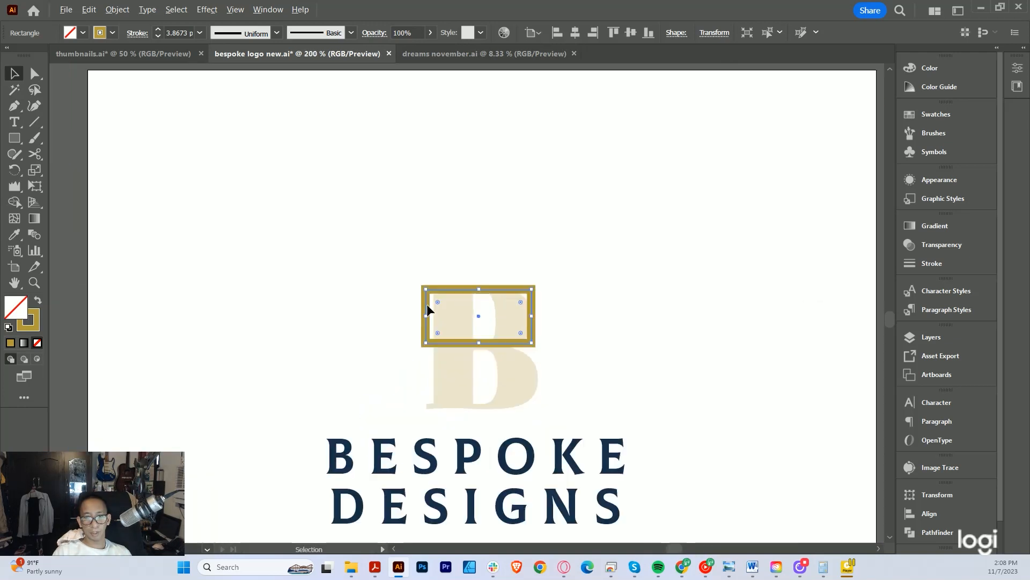
Set the gold rectangle's stroke to 5 pt and fully round its right corners into a D shape
{"action": "scroll", "coordinate": [502, 304], "scroll_direction": "up", "scroll_amount": 1}
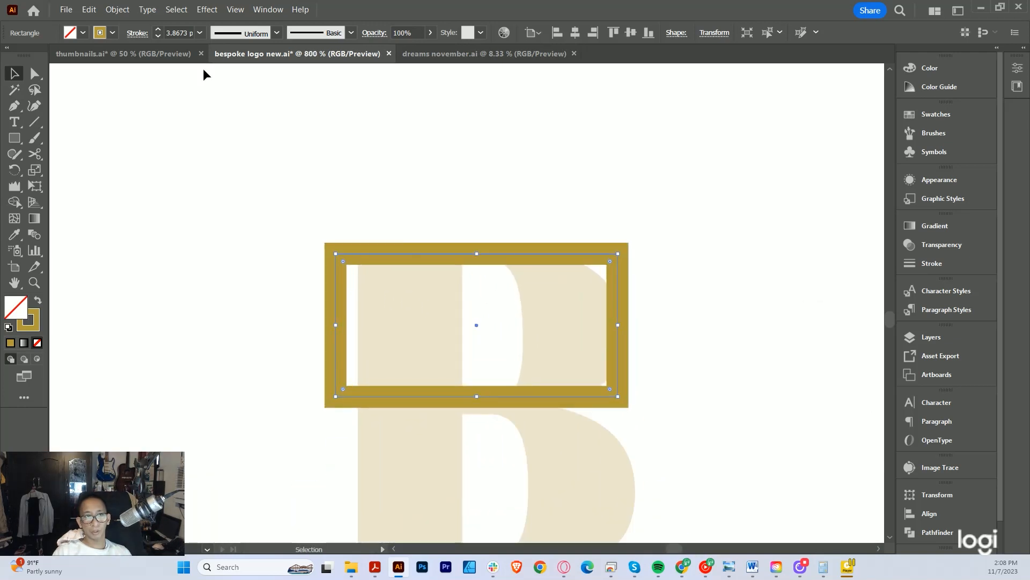
{"action": "left_click", "coordinate": [158, 30]}
{"action": "left_click_drag", "start_coordinate": [427, 264], "coordinate": [435, 222]}
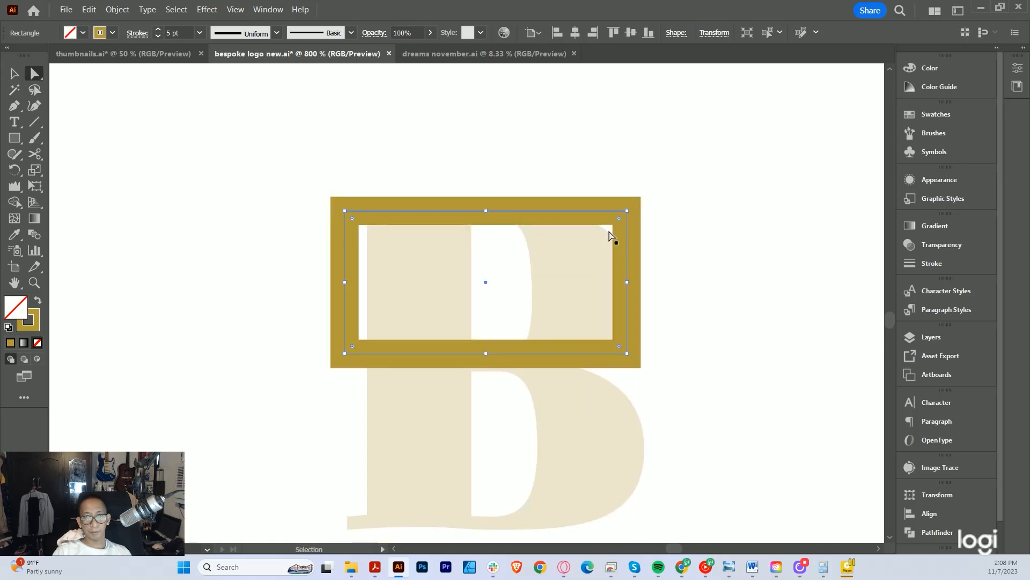
{"action": "left_click", "coordinate": [619, 219]}
{"action": "left_click_drag", "start_coordinate": [619, 219], "coordinate": [436, 298]}
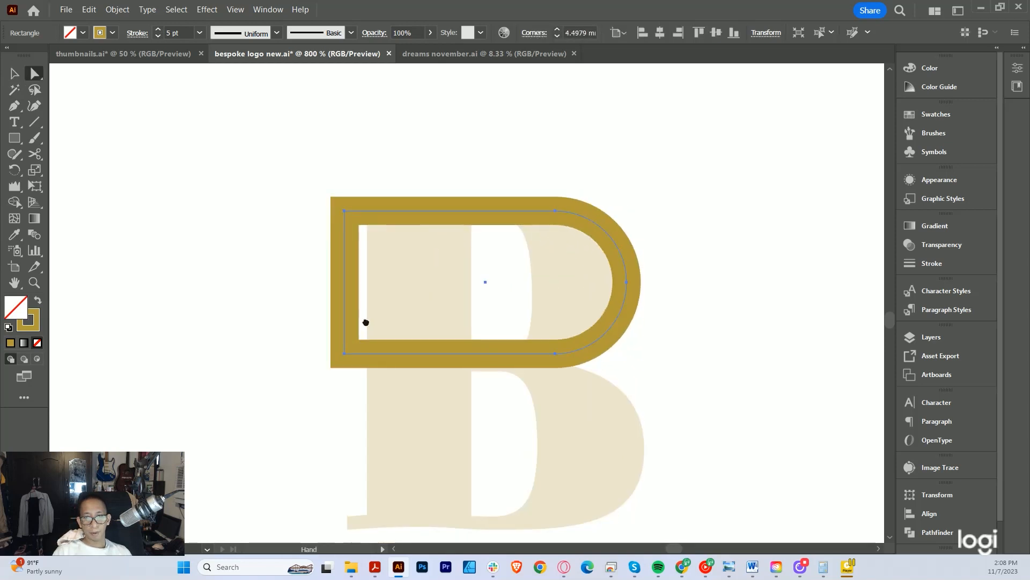
Reduce the height of the gold D-shaped outline slightly
{"action": "left_click_drag", "start_coordinate": [366, 322], "coordinate": [407, 287]}
{"action": "scroll", "coordinate": [507, 314], "scroll_direction": "down", "scroll_amount": 3}
{"action": "scroll", "coordinate": [512, 316], "scroll_direction": "up", "scroll_amount": 2}
{"action": "scroll", "coordinate": [486, 314], "scroll_direction": "up", "scroll_amount": 1}
{"action": "key", "text": "v"}
{"action": "mouse_move", "coordinate": [520, 294]}
{"action": "left_mouse_down"}
{"action": "mouse_move", "coordinate": [488, 295]}
{"action": "mouse_move", "coordinate": [493, 309]}
{"action": "left_mouse_up"}
{"action": "scroll", "coordinate": [493, 311], "scroll_direction": "down", "scroll_amount": 1}
Cut the gold D-shaped outline at its two left corners with the Scissors tool and delete the vertical left segment
{"action": "scroll", "coordinate": [391, 271], "scroll_direction": "up", "scroll_amount": 3}
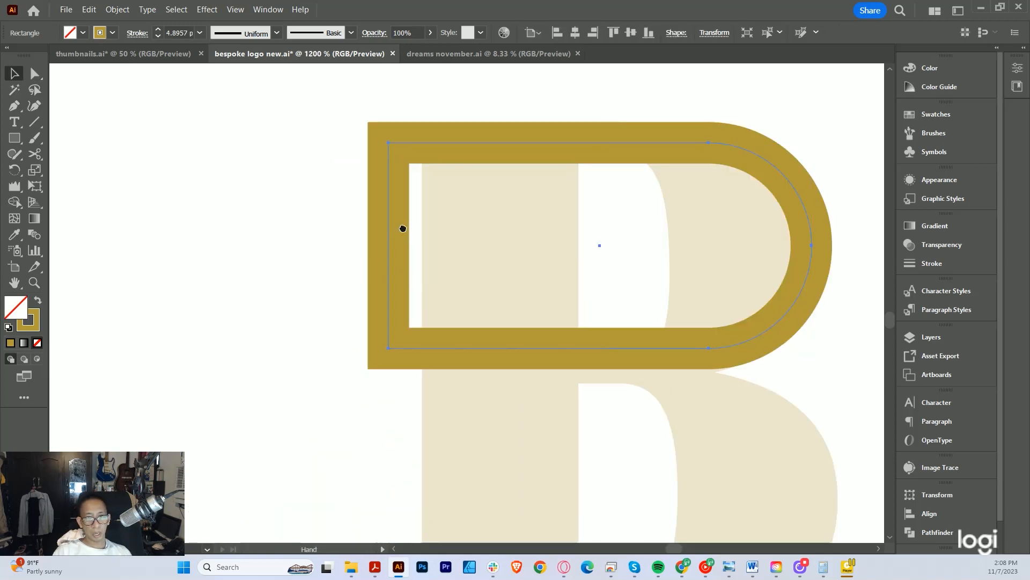
{"action": "left_click_drag", "start_coordinate": [403, 228], "coordinate": [387, 244]}
{"action": "key", "text": "c"}
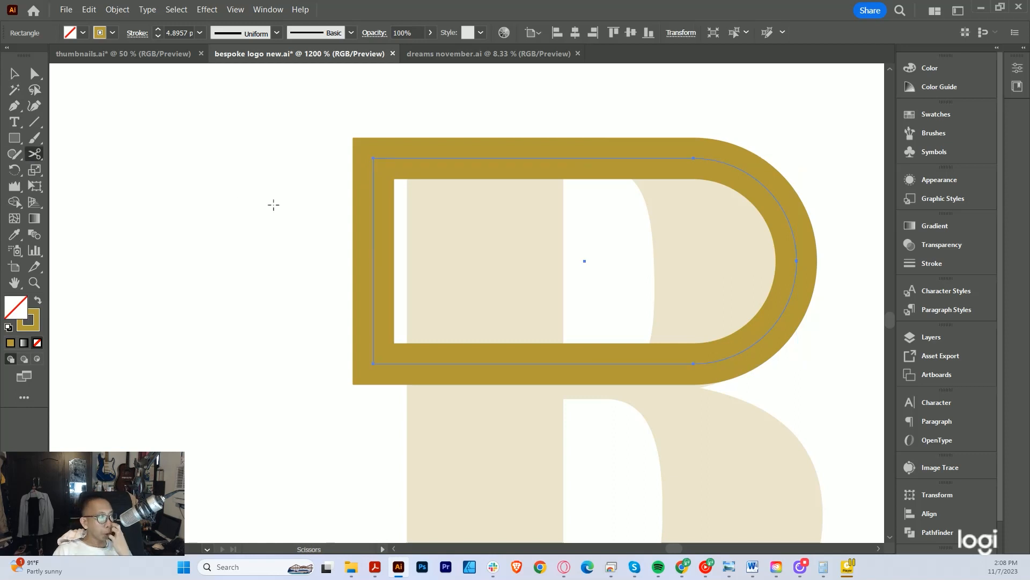
{"action": "left_click", "coordinate": [373, 159]}
{"action": "left_click", "coordinate": [373, 364]}
{"action": "key", "text": "Delete"}
{"action": "key", "text": "v"}
Duplicate the open D outline below the first one and enlarge it proportionally to form the B's lower bowl
{"action": "scroll", "coordinate": [427, 258], "scroll_direction": "down", "scroll_amount": 1}
{"action": "left_click", "coordinate": [610, 327]}
{"action": "left_click_drag", "start_coordinate": [610, 327], "coordinate": [537, 452]}
{"action": "left_click_drag", "start_coordinate": [547, 415], "coordinate": [607, 436]}
{"action": "scroll", "coordinate": [518, 398], "scroll_direction": "down", "scroll_amount": 1}
{"action": "scroll", "coordinate": [547, 400], "scroll_direction": "up", "scroll_amount": 1}
{"action": "left_click", "coordinate": [557, 401], "text": "ctrl"}
{"action": "left_click", "coordinate": [544, 382]}
{"action": "left_click", "coordinate": [677, 316]}
{"action": "left_click_drag", "start_coordinate": [676, 316], "coordinate": [639, 307]}
{"action": "scroll", "coordinate": [639, 308], "scroll_direction": "down", "scroll_amount": 1}
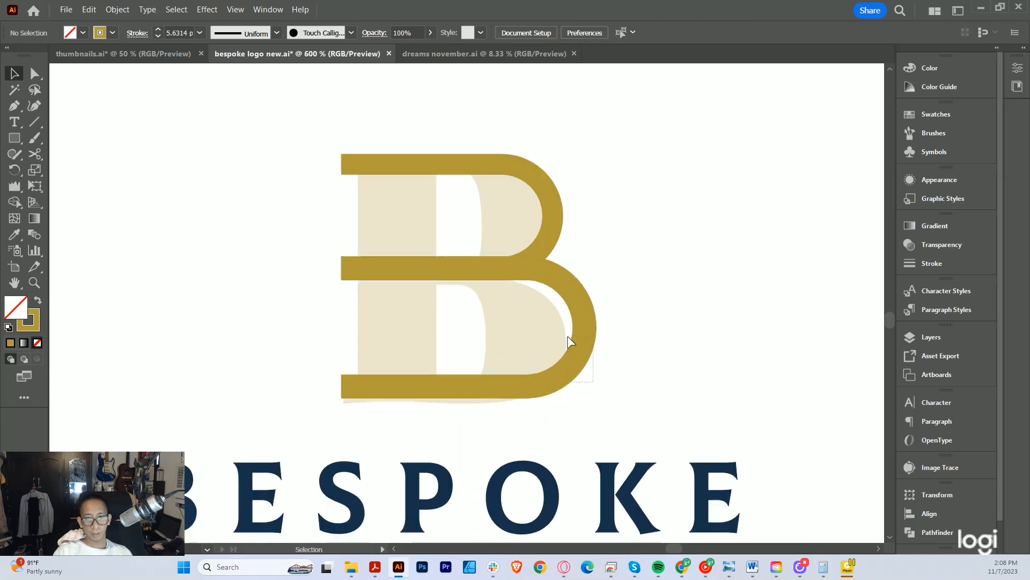
Try to stretch the lower bowl outline wider to the right
{"action": "left_click_drag", "start_coordinate": [568, 336], "coordinate": [503, 331]}
{"action": "scroll", "coordinate": [564, 326], "scroll_direction": "up", "scroll_amount": 1}
{"action": "key", "text": "a"}
{"action": "key", "text": "v"}
{"action": "left_click_drag", "start_coordinate": [572, 275], "coordinate": [546, 325]}
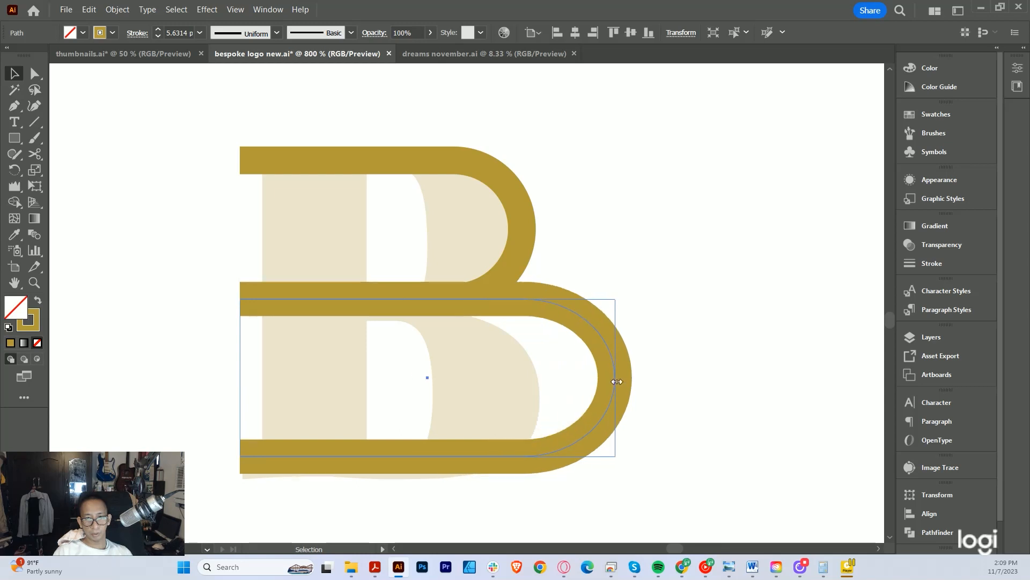
Delete the faded reference B behind the gold outlines
{"action": "left_click_drag", "start_coordinate": [578, 345], "coordinate": [581, 324]}
{"action": "left_click", "coordinate": [478, 355]}
{"action": "key", "text": "Delete"}
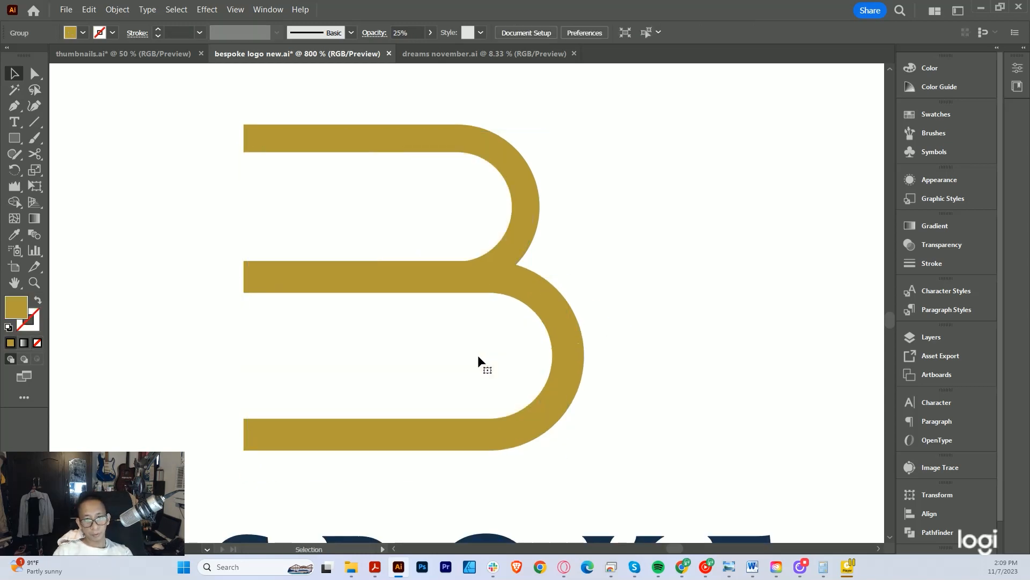
Set the stroke weight of both bowl outlines to 7 pt
{"action": "left_click", "coordinate": [529, 290]}
{"action": "left_click", "coordinate": [507, 252], "text": "shift"}
{"action": "left_click", "coordinate": [175, 33]}
{"action": "type", "text": "10"}
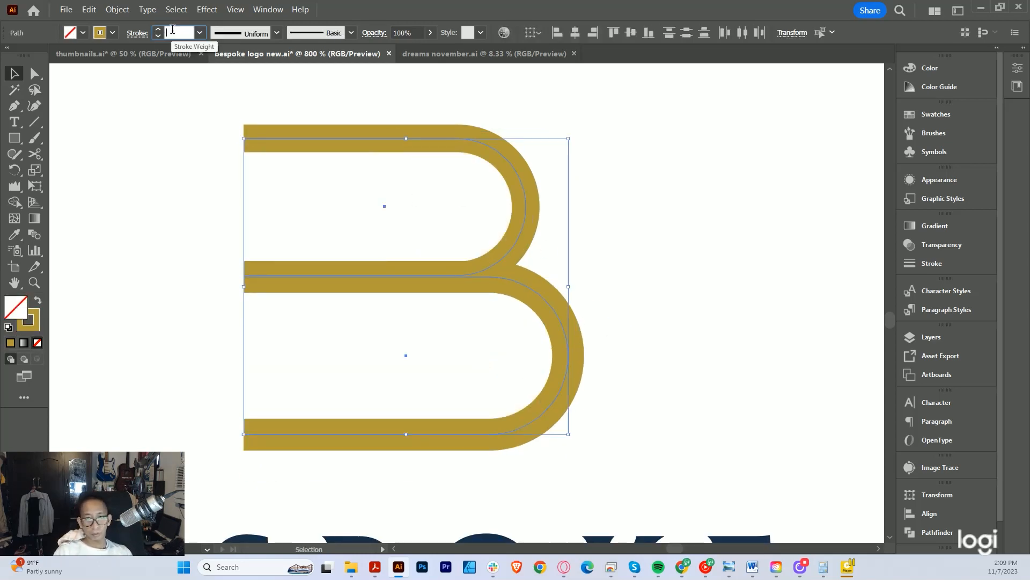
{"action": "left_click", "coordinate": [158, 36]}
{"action": "left_click", "coordinate": [157, 37]}
{"action": "left_click", "coordinate": [157, 37]}
{"action": "scroll", "coordinate": [457, 162], "scroll_direction": "down", "scroll_amount": 2}
{"action": "left_click", "coordinate": [555, 250]}
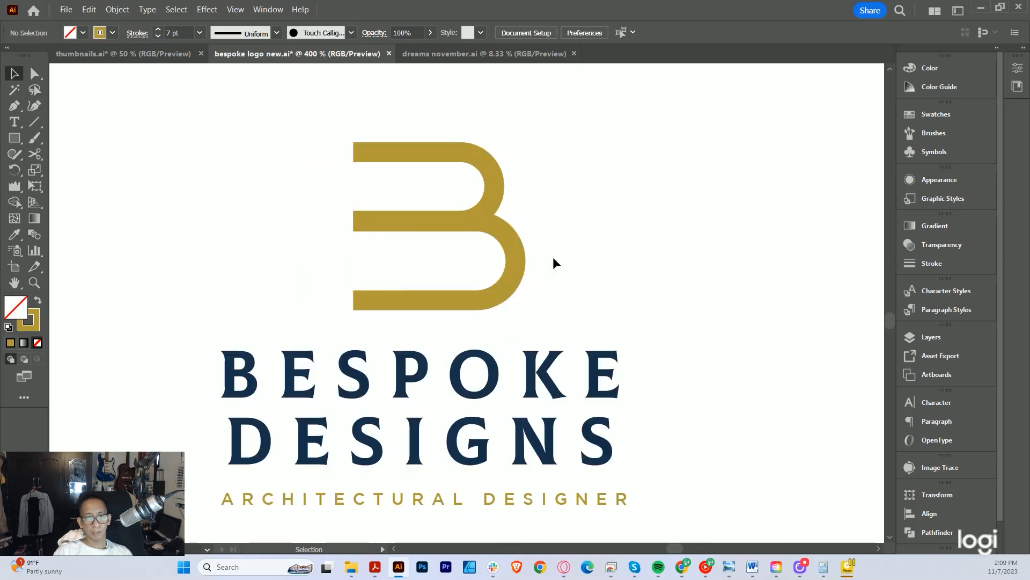
{"action": "scroll", "coordinate": [552, 259], "scroll_direction": "down", "scroll_amount": 3}
{"action": "scroll", "coordinate": [543, 253], "scroll_direction": "up", "scroll_amount": 2}
{"action": "scroll", "coordinate": [543, 253], "scroll_direction": "up", "scroll_amount": 2}
Try to lengthen the lower bowl by nudging only its curved end anchor points rightward
{"action": "key", "text": "a"}
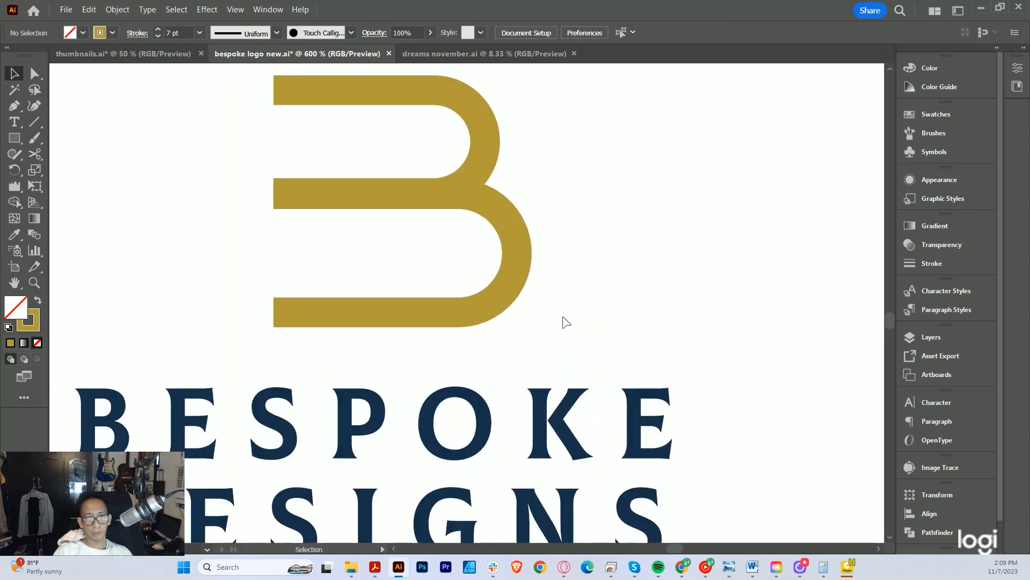
{"action": "left_click_drag", "start_coordinate": [518, 172], "coordinate": [432, 122]}
{"action": "left_click_drag", "start_coordinate": [547, 310], "coordinate": [398, 171]}
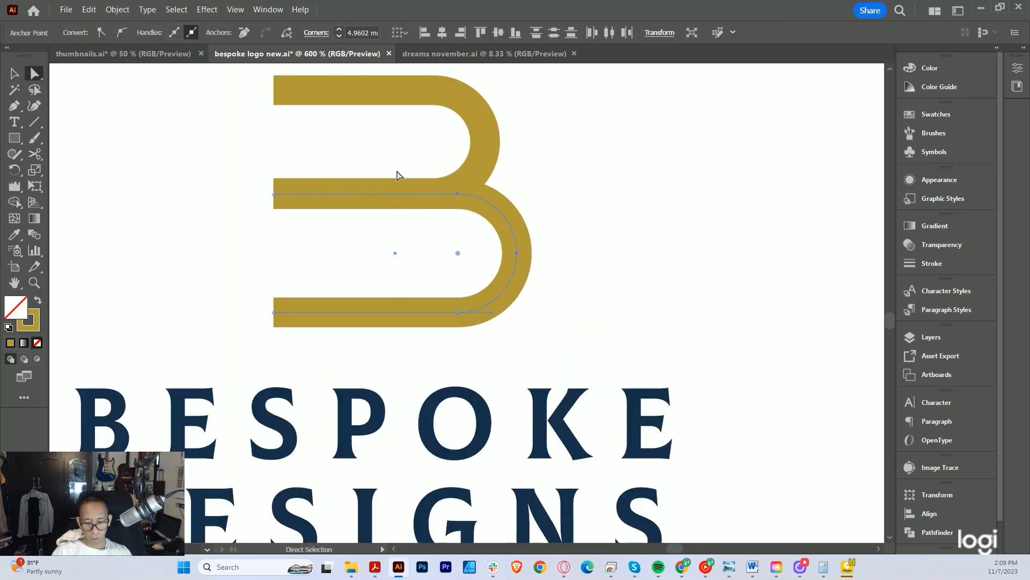
{"action": "key", "text": "Right"}
{"action": "key", "text": "Right"}
{"action": "key", "text": "Right"}
{"action": "key", "text": "Right"}
Undo the lower bowl's nudges and the last stroke weight reduction on both outlines
{"action": "key", "text": "ctrl+z"}
{"action": "key", "text": "ctrl+z"}
{"action": "key", "text": "ctrl+z"}
Try to extend the lower bowl's rounded end well past the upper bowl using its anchor points
{"action": "key", "text": "v"}
{"action": "left_click_drag", "start_coordinate": [562, 265], "coordinate": [476, 242]}
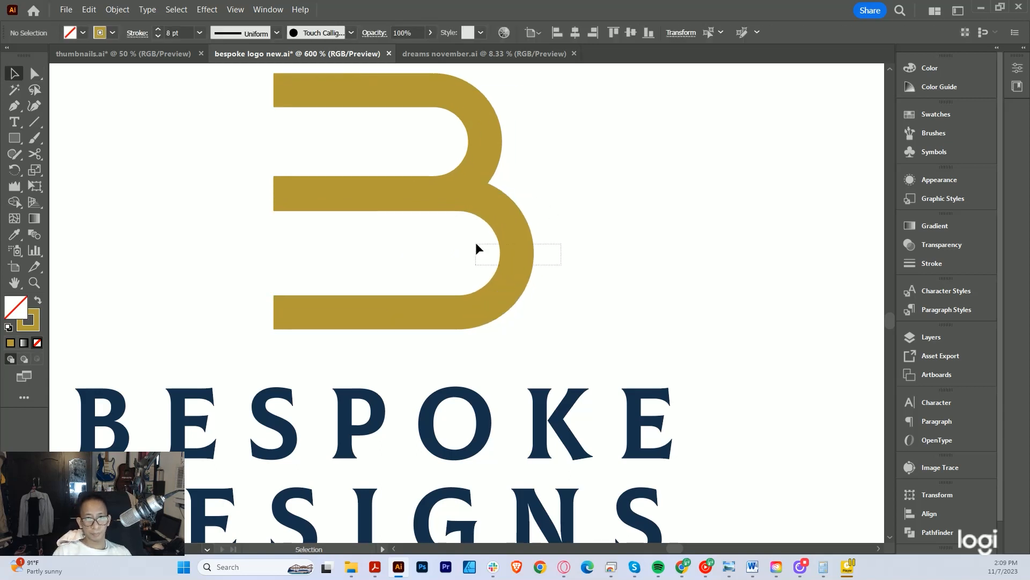
{"action": "left_click_drag", "start_coordinate": [542, 225], "coordinate": [518, 257]}
{"action": "key", "text": "a"}
{"action": "left_click_drag", "start_coordinate": [506, 233], "coordinate": [397, 107]}
{"action": "left_click_drag", "start_coordinate": [537, 365], "coordinate": [419, 215]}
{"action": "key", "text": "Right"}
{"action": "key", "text": "Right"}
{"action": "key", "text": "Right"}
{"action": "key", "text": "Right"}
{"action": "key", "text": "Right"}
{"action": "key", "text": "Right"}
{"action": "key", "text": "Right"}
{"action": "key", "text": "Right"}
{"action": "key", "text": "Right"}
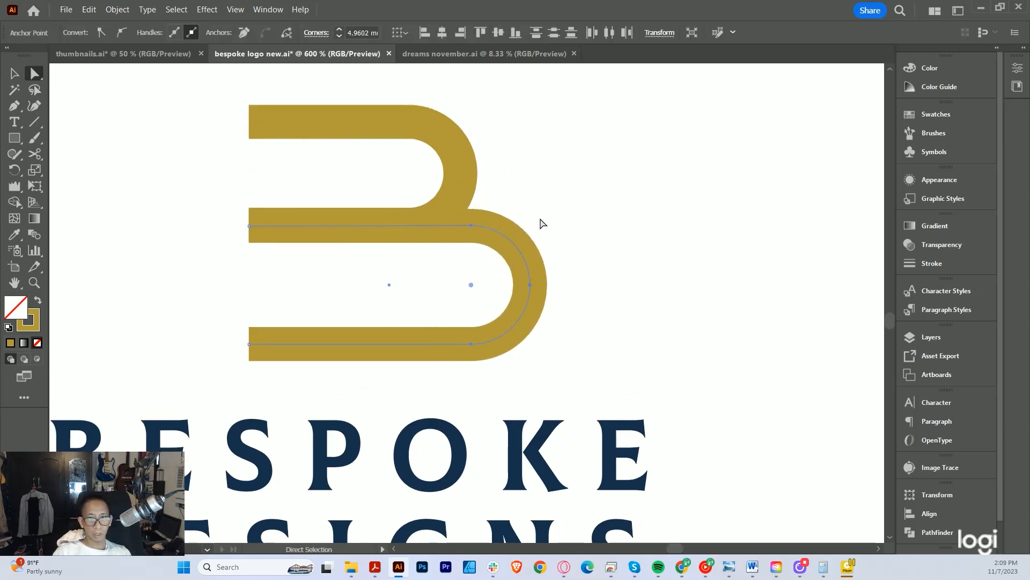
{"action": "key", "text": "Right"}
{"action": "key", "text": "Left"}
{"action": "key", "text": "Right"}
{"action": "key", "text": "Left"}
{"action": "key", "text": "Right"}
{"action": "left_click", "coordinate": [561, 224]}
Undo the rightward extension of the lower bowl's rounded end
{"action": "scroll", "coordinate": [543, 302], "scroll_direction": "down", "scroll_amount": 3}
{"action": "scroll", "coordinate": [542, 303], "scroll_direction": "up", "scroll_amount": 3}
{"action": "left_click_drag", "start_coordinate": [542, 304], "coordinate": [475, 333]}
{"action": "key", "text": "ctrl+z"}
{"action": "key", "text": "ctrl+z"}
{"action": "scroll", "coordinate": [451, 252], "scroll_direction": "up", "scroll_amount": 1}
{"action": "key", "text": "ctrl+z"}
{"action": "key", "text": "ctrl+z"}
{"action": "key", "text": "ctrl+z"}
{"action": "key", "text": "ctrl+z"}
{"action": "key", "text": "ctrl+z"}
{"action": "key", "text": "ctrl+z"}
{"action": "key", "text": "ctrl+z"}
{"action": "key", "text": "ctrl+z"}
{"action": "key", "text": "ctrl+z"}
{"action": "key", "text": "ctrl+z"}
{"action": "key", "text": "ctrl+z"}
{"action": "key", "text": "ctrl+z"}
{"action": "key", "text": "ctrl+z"}
{"action": "key", "text": "ctrl+z"}
{"action": "key", "text": "ctrl+z"}
{"action": "key", "text": "ctrl+z"}
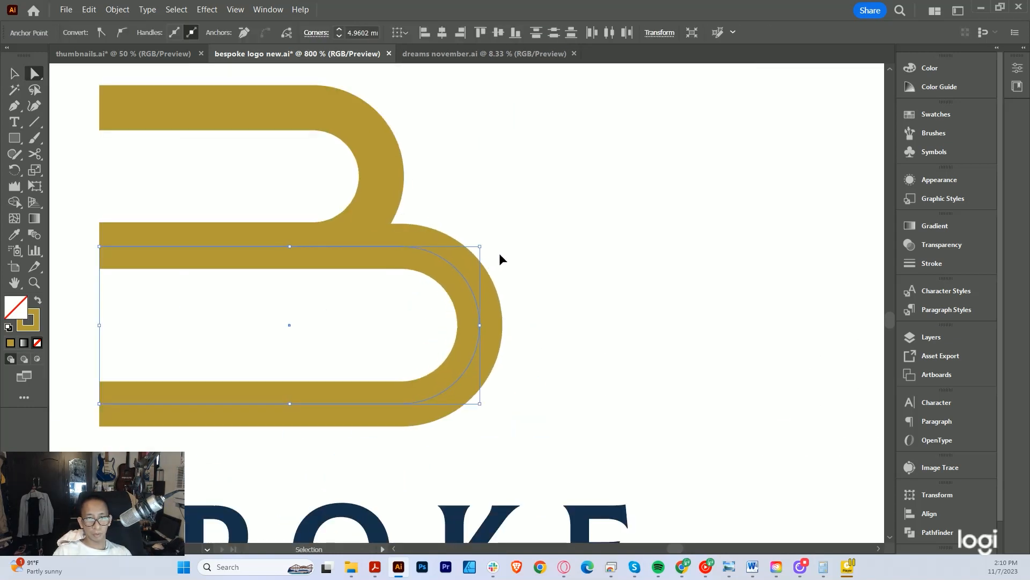
Select the lower bowl's curved end anchor points and nudge them moderately to the right
{"action": "left_click_drag", "start_coordinate": [488, 435], "coordinate": [272, 221]}
{"action": "key", "text": "Right"}
{"action": "key", "text": "Right"}
{"action": "key", "text": "Right"}
{"action": "key", "text": "Right"}
{"action": "key", "text": "Right"}
{"action": "key", "text": "Right"}
{"action": "key", "text": "Right"}
{"action": "key", "text": "Left"}
{"action": "key", "text": "Left"}
{"action": "key", "text": "Right"}
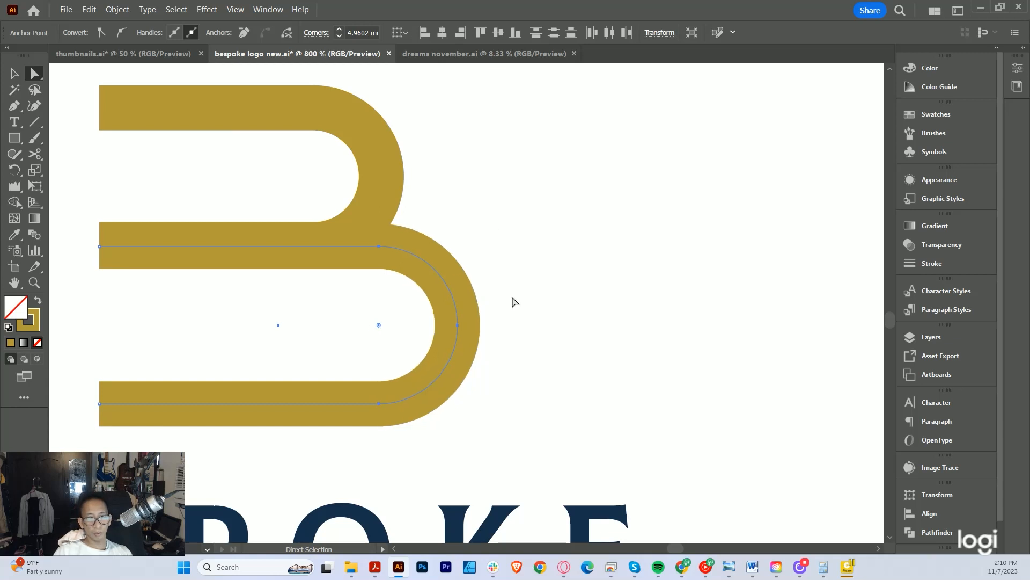
Compare the new B outline with the other logo concepts and the reference sheets
{"action": "scroll", "coordinate": [518, 314], "scroll_direction": "down", "scroll_amount": 4}
{"action": "left_click_drag", "start_coordinate": [552, 314], "coordinate": [366, 318]}
{"action": "left_click_drag", "start_coordinate": [500, 284], "coordinate": [536, 483]}
{"action": "scroll", "coordinate": [687, 263], "scroll_direction": "up", "scroll_amount": 3}
{"action": "scroll", "coordinate": [687, 263], "scroll_direction": "down", "scroll_amount": 6}
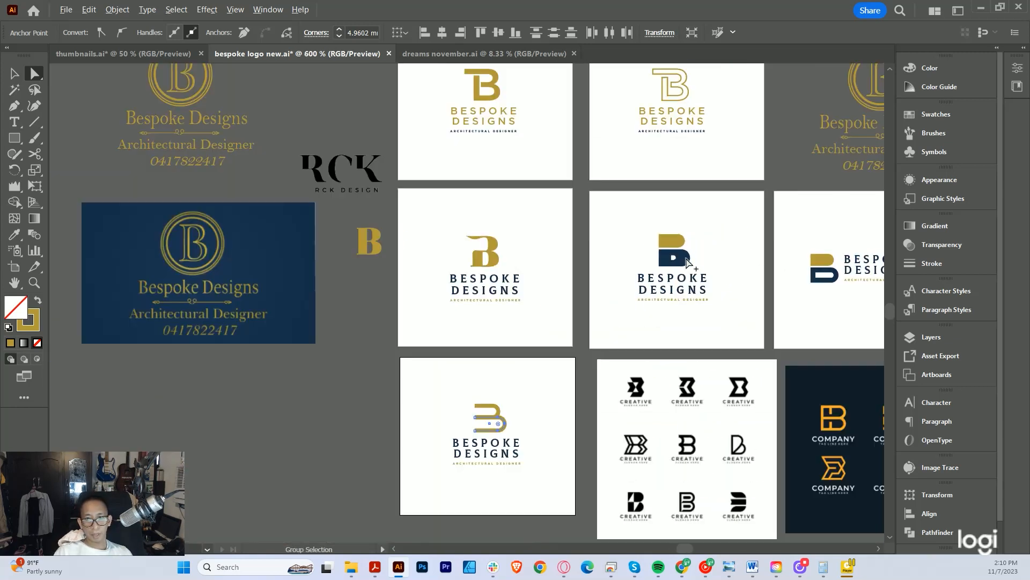
{"action": "left_click_drag", "start_coordinate": [529, 340], "coordinate": [541, 294]}
{"action": "left_click_drag", "start_coordinate": [547, 216], "coordinate": [456, 343]}
{"action": "left_click_drag", "start_coordinate": [415, 506], "coordinate": [513, 314]}
{"action": "scroll", "coordinate": [512, 314], "scroll_direction": "up", "scroll_amount": 6}
Undo the last nudge of the lower bowl's rounded end and deselect the path
{"action": "key", "text": "ctrl+z"}
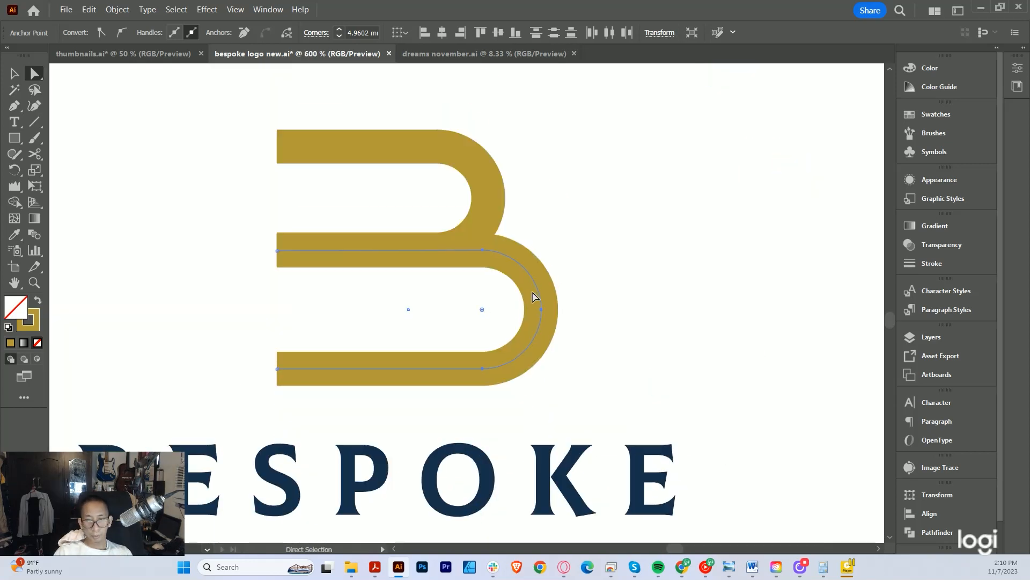
{"action": "left_click", "coordinate": [585, 305]}
{"action": "key", "text": "v"}
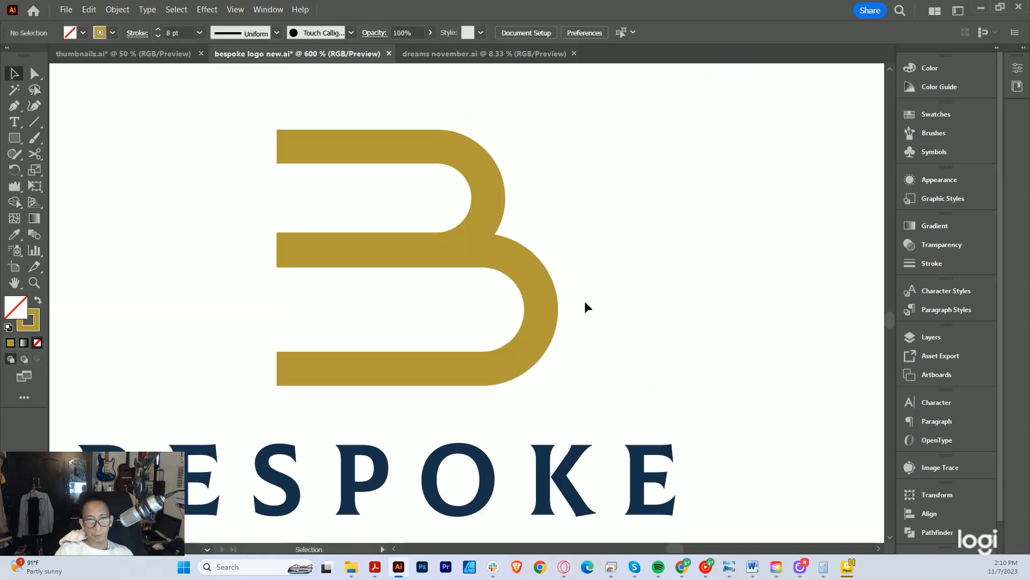
Draw a vertical line with the same gold 8 pt stroke as the B's stem, from the top bar to the bottom bar
{"action": "scroll", "coordinate": [540, 338], "scroll_direction": "down", "scroll_amount": 6}
{"action": "scroll", "coordinate": [549, 311], "scroll_direction": "up", "scroll_amount": 3}
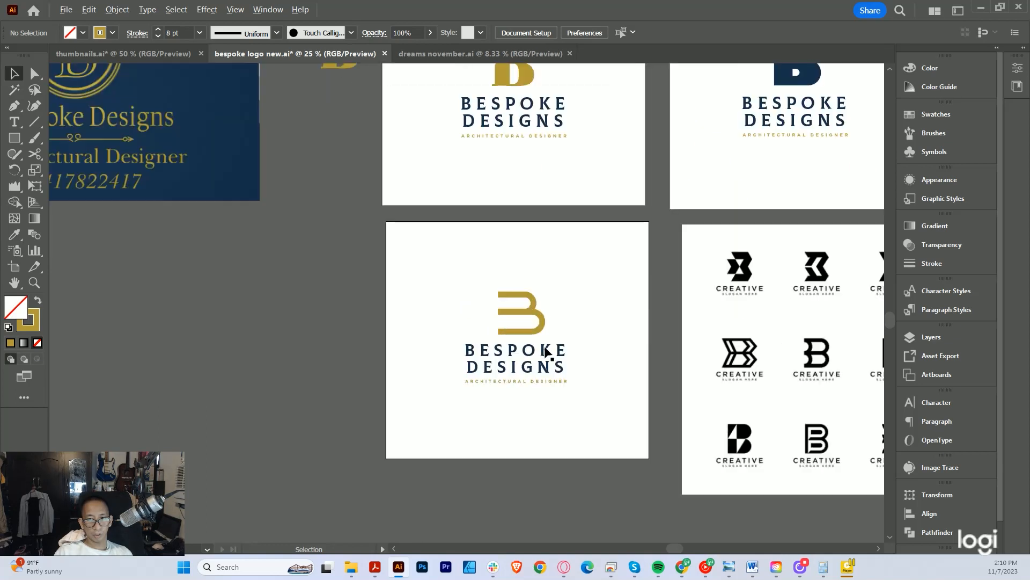
{"action": "left_click_drag", "start_coordinate": [552, 294], "coordinate": [543, 339]}
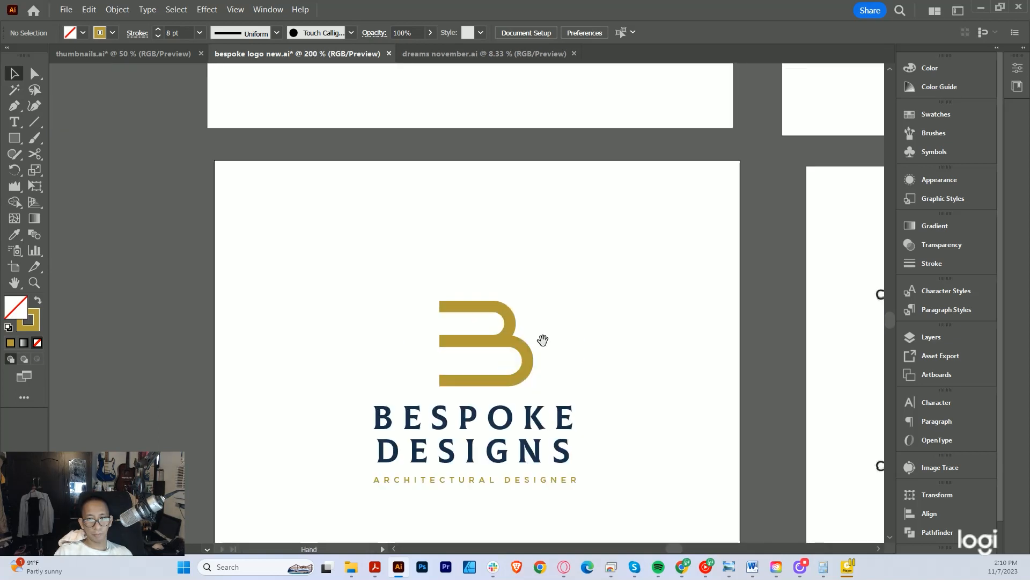
{"action": "scroll", "coordinate": [517, 372], "scroll_direction": "up", "scroll_amount": 2}
{"action": "left_click", "coordinate": [388, 317]}
{"action": "left_click", "coordinate": [415, 291]}
{"action": "left_click_drag", "start_coordinate": [416, 294], "coordinate": [364, 266]}
{"action": "scroll", "coordinate": [363, 285], "scroll_direction": "up", "scroll_amount": 1}
{"action": "scroll", "coordinate": [375, 322], "scroll_direction": "up", "scroll_amount": 1}
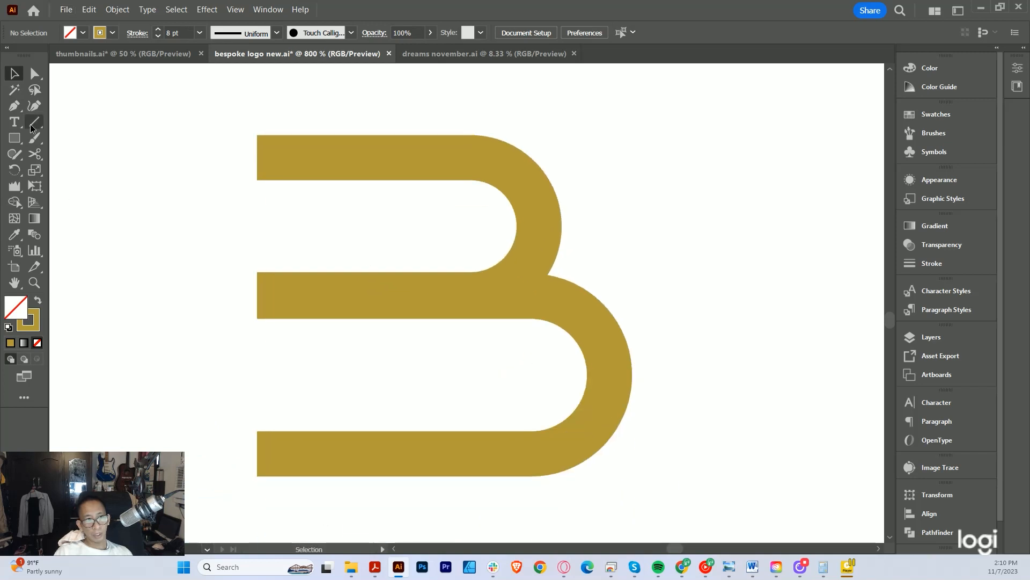
{"action": "left_click", "coordinate": [35, 123]}
{"action": "left_click_drag", "start_coordinate": [353, 210], "coordinate": [348, 173]}
{"action": "left_click_drag", "start_coordinate": [302, 121], "coordinate": [306, 147]}
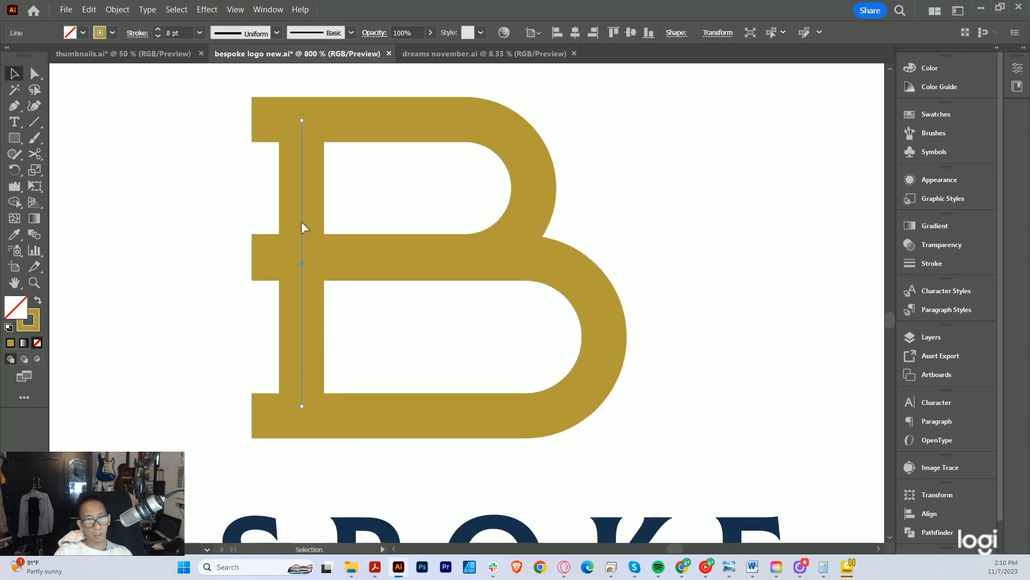
Try a duplicate second stem to the right of the first and compare the result with the other concepts
{"action": "left_click_drag", "start_coordinate": [301, 221], "coordinate": [392, 213]}
{"action": "left_click", "coordinate": [569, 344]}
{"action": "scroll", "coordinate": [602, 355], "scroll_direction": "down", "scroll_amount": 9}
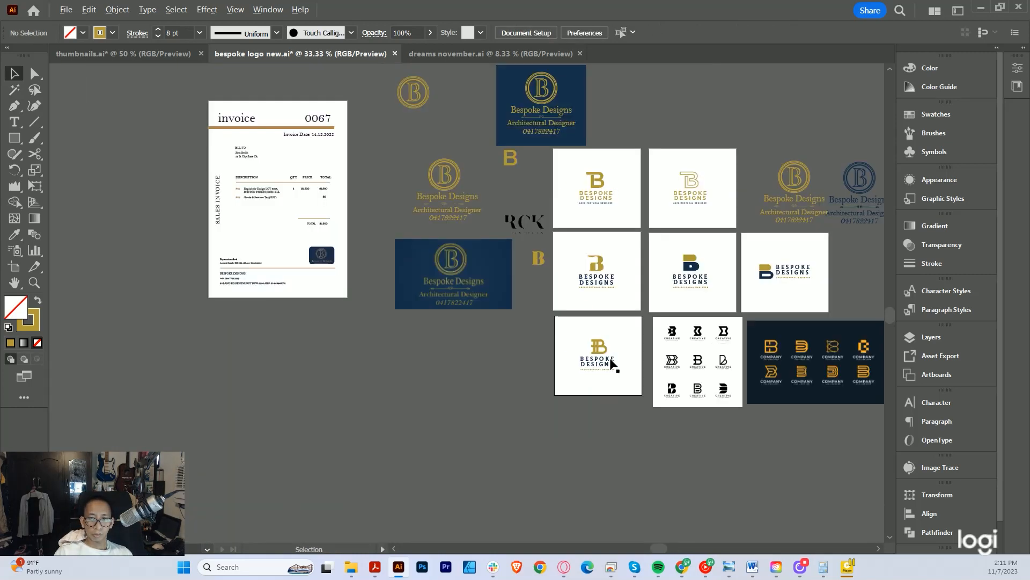
{"action": "scroll", "coordinate": [597, 355], "scroll_direction": "up", "scroll_amount": 7}
{"action": "left_click_drag", "start_coordinate": [565, 307], "coordinate": [503, 308]}
{"action": "scroll", "coordinate": [503, 307], "scroll_direction": "up", "scroll_amount": 2}
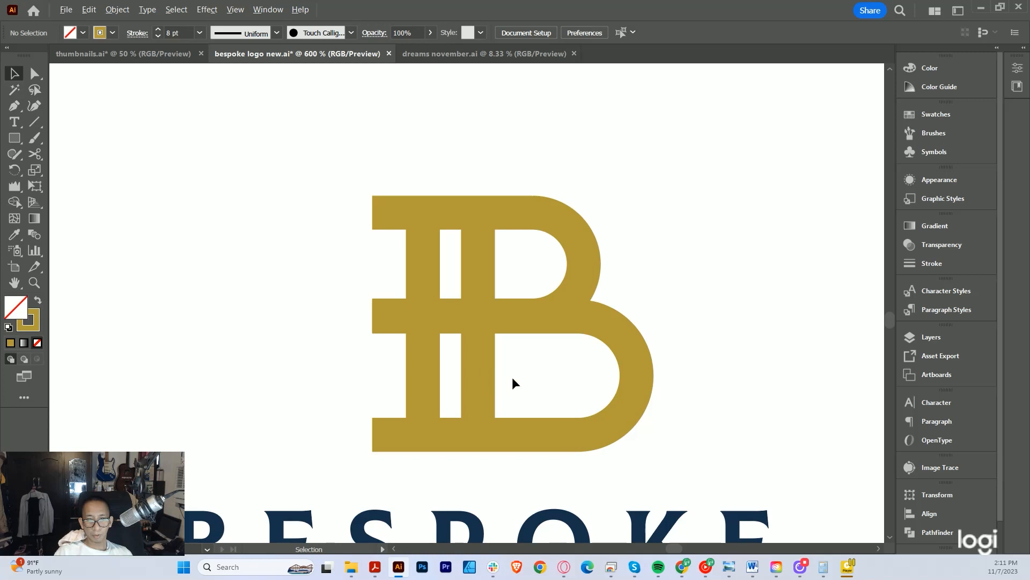
{"action": "scroll", "coordinate": [513, 382], "scroll_direction": "down", "scroll_amount": 8}
{"action": "scroll", "coordinate": [516, 382], "scroll_direction": "up", "scroll_amount": 6}
{"action": "scroll", "coordinate": [500, 379], "scroll_direction": "down", "scroll_amount": 8}
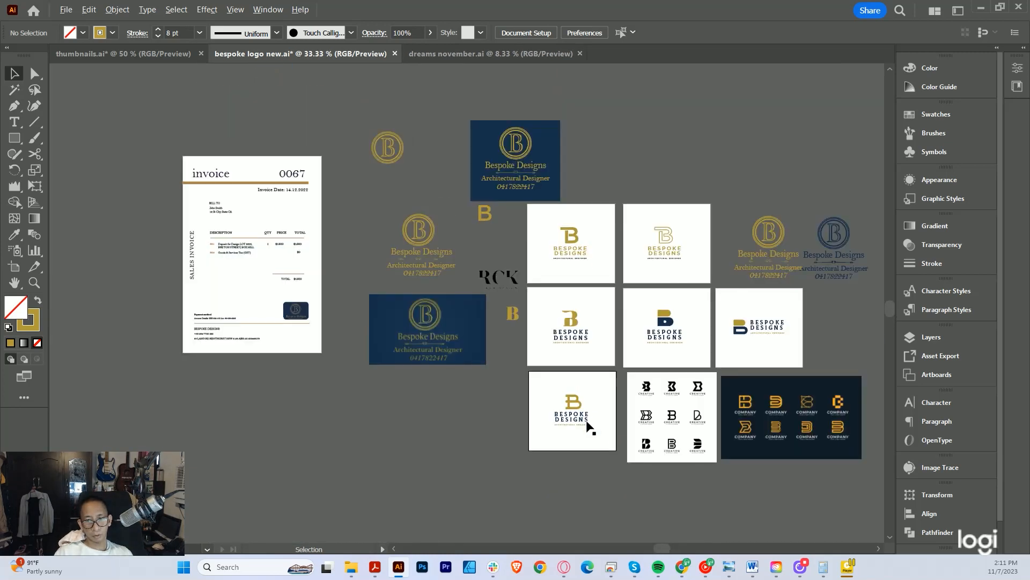
Move the vertical stem rightward along the three bars, fine-tune its position and check it against the other concepts
{"action": "scroll", "coordinate": [418, 340], "scroll_direction": "up", "scroll_amount": 9}
{"action": "left_click", "coordinate": [405, 278]}
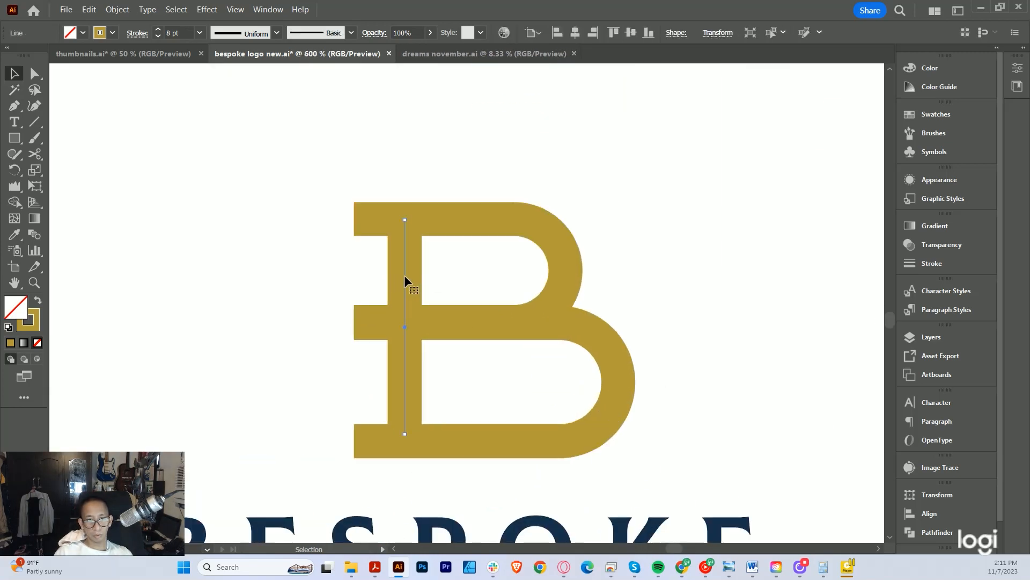
{"action": "left_click_drag", "start_coordinate": [406, 276], "coordinate": [447, 279]}
{"action": "left_click", "coordinate": [532, 379]}
{"action": "scroll", "coordinate": [534, 380], "scroll_direction": "down", "scroll_amount": 6}
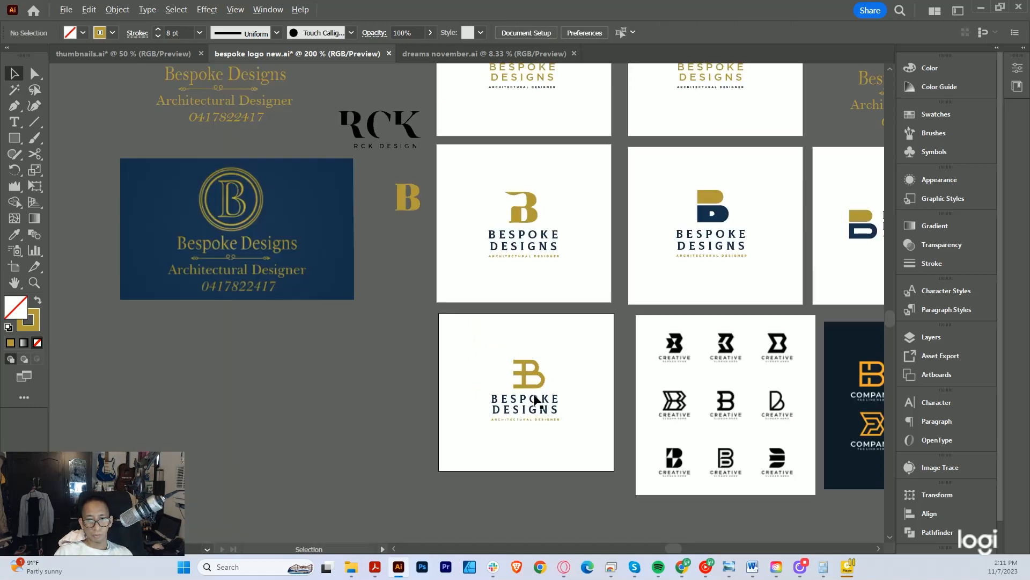
{"action": "scroll", "coordinate": [535, 400], "scroll_direction": "down", "scroll_amount": 3}
{"action": "scroll", "coordinate": [537, 407], "scroll_direction": "up", "scroll_amount": 7}
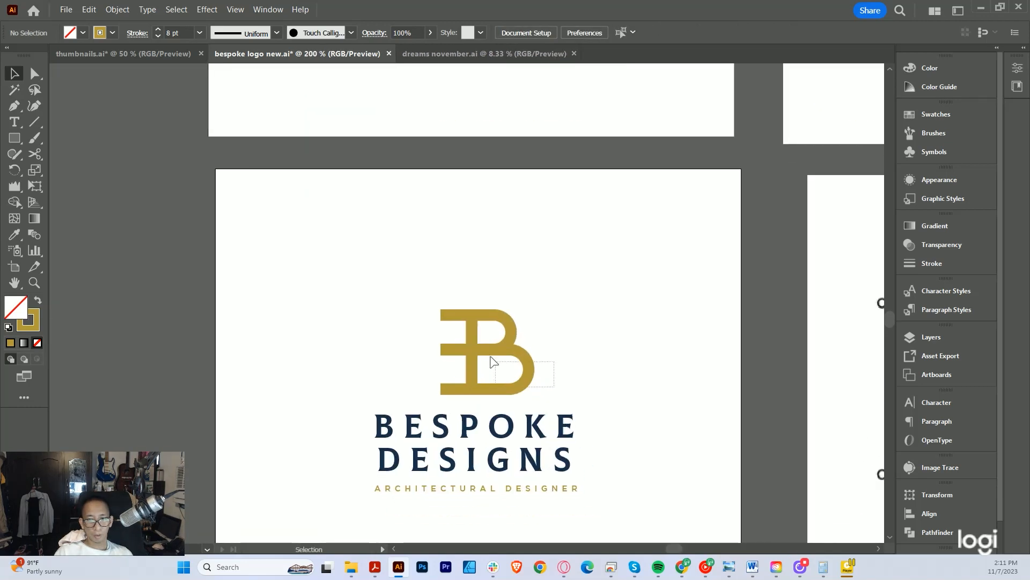
{"action": "scroll", "coordinate": [493, 361], "scroll_direction": "up", "scroll_amount": 2}
{"action": "left_click", "coordinate": [472, 355]}
{"action": "left_click_drag", "start_coordinate": [476, 344], "coordinate": [467, 344]}
{"action": "left_click", "coordinate": [519, 421]}
{"action": "scroll", "coordinate": [519, 419], "scroll_direction": "down", "scroll_amount": 5}
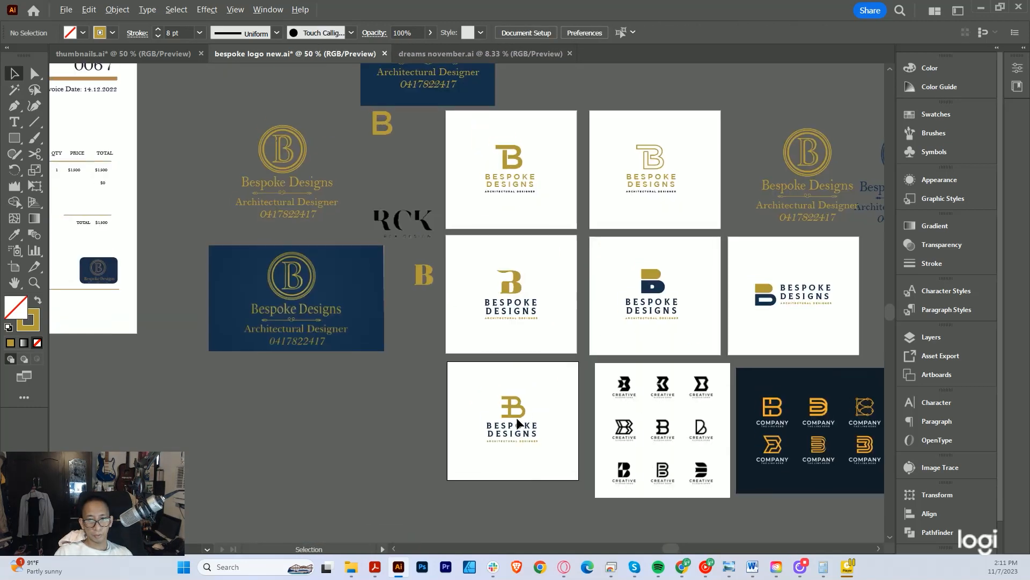
Try round caps and round corners on the strokes of the B's two open bowls, and undo the cap change
{"action": "scroll", "coordinate": [514, 412], "scroll_direction": "up", "scroll_amount": 7}
{"action": "key", "text": "a"}
{"action": "left_click_drag", "start_coordinate": [346, 223], "coordinate": [409, 497]}
{"action": "left_click_drag", "start_coordinate": [430, 315], "coordinate": [415, 293]}
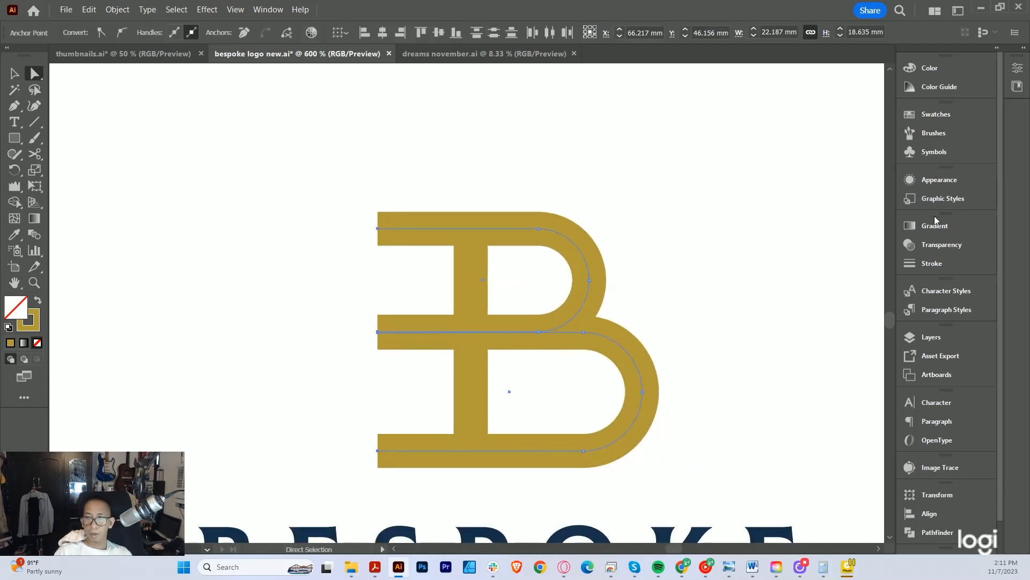
{"action": "left_click", "coordinate": [932, 265]}
{"action": "left_click", "coordinate": [808, 259]}
{"action": "left_click", "coordinate": [807, 275]}
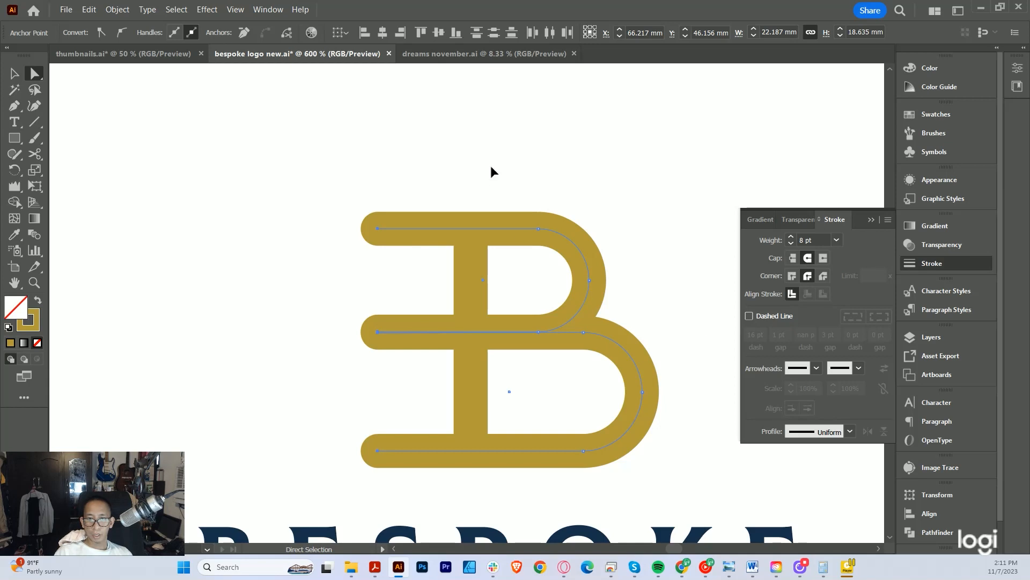
{"action": "key", "text": "v"}
{"action": "left_click", "coordinate": [633, 309]}
{"action": "scroll", "coordinate": [624, 361], "scroll_direction": "down", "scroll_amount": 6}
{"action": "scroll", "coordinate": [632, 388], "scroll_direction": "up", "scroll_amount": 3}
{"action": "left_click_drag", "start_coordinate": [596, 330], "coordinate": [569, 312]}
{"action": "key", "text": "ctrl+z"}
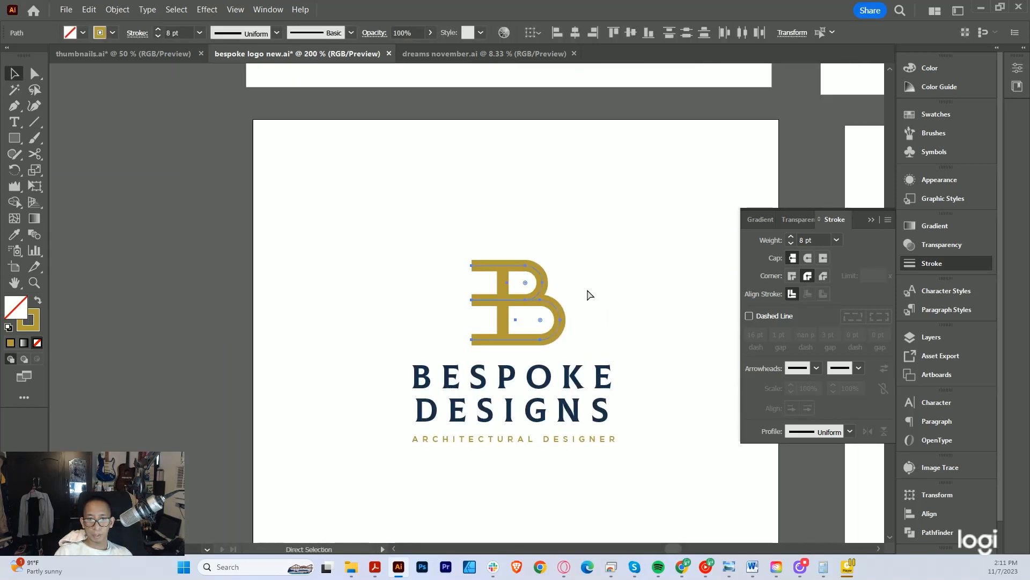
Resize the whole gold B monogram slightly, adjust its position above the wordmark and check it beside the other concepts
{"action": "scroll", "coordinate": [554, 317], "scroll_direction": "up", "scroll_amount": 2}
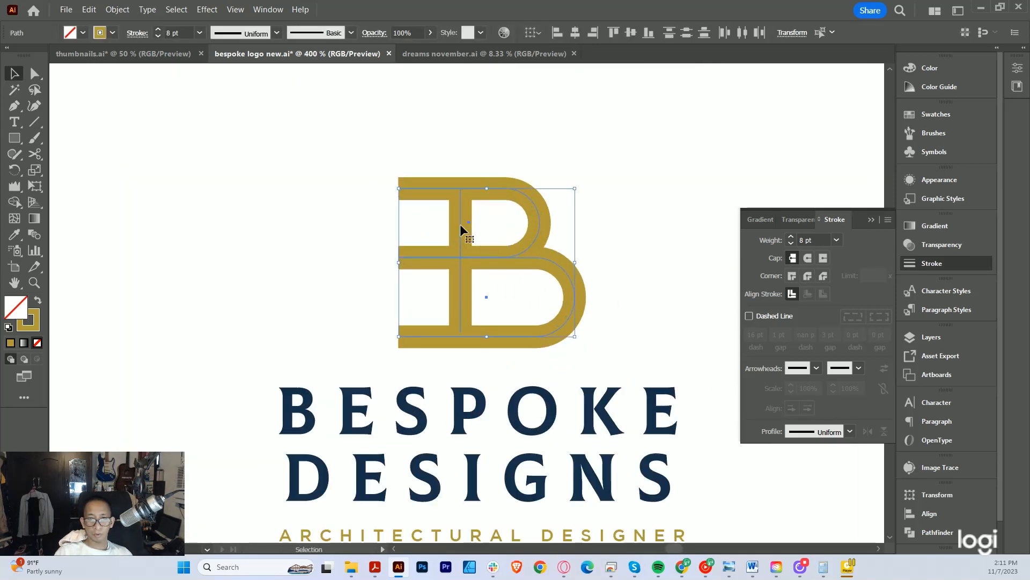
{"action": "left_click_drag", "start_coordinate": [462, 224], "coordinate": [466, 227]}
{"action": "left_click_drag", "start_coordinate": [499, 261], "coordinate": [466, 261]}
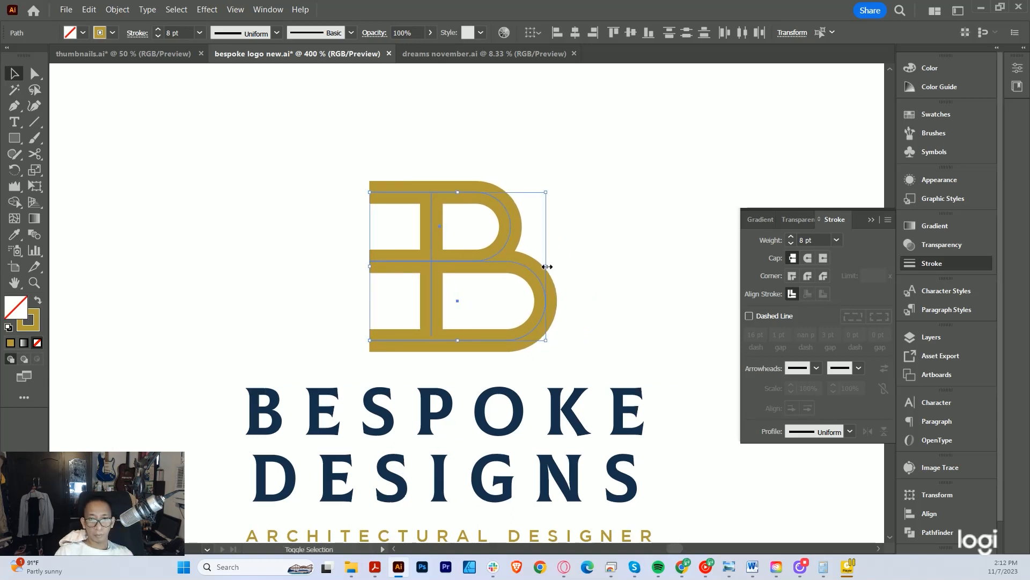
{"action": "scroll", "coordinate": [394, 262], "scroll_direction": "up", "scroll_amount": 3}
{"action": "left_click_drag", "start_coordinate": [551, 258], "coordinate": [487, 292]}
{"action": "scroll", "coordinate": [533, 288], "scroll_direction": "down", "scroll_amount": 2}
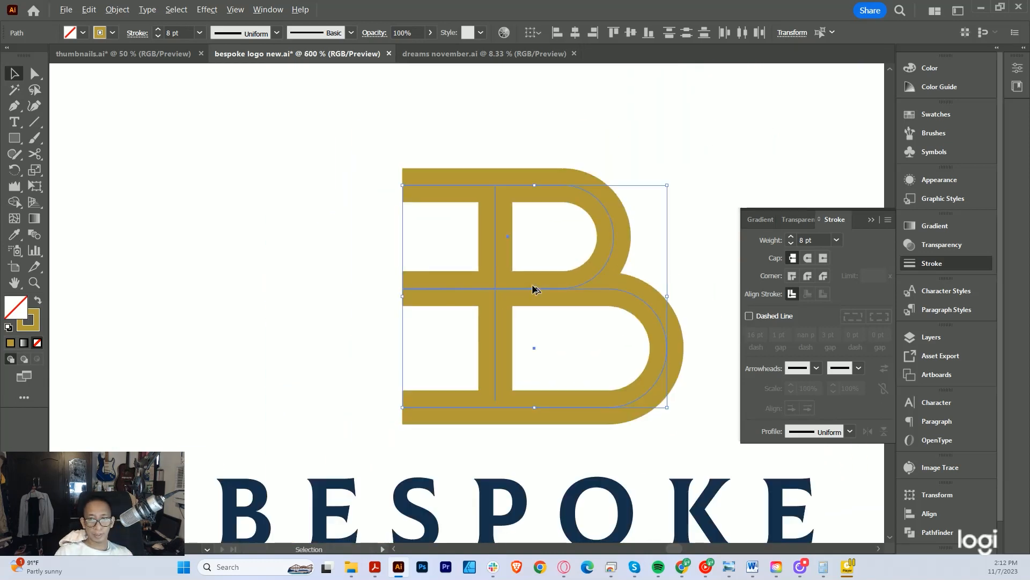
{"action": "scroll", "coordinate": [534, 288], "scroll_direction": "down", "scroll_amount": 1}
{"action": "mouse_move", "coordinate": [591, 296]}
{"action": "left_mouse_down"}
{"action": "mouse_move", "coordinate": [554, 295]}
{"action": "mouse_move", "coordinate": [582, 293]}
{"action": "left_mouse_up"}
{"action": "key", "text": "Right"}
{"action": "key", "text": "Left"}
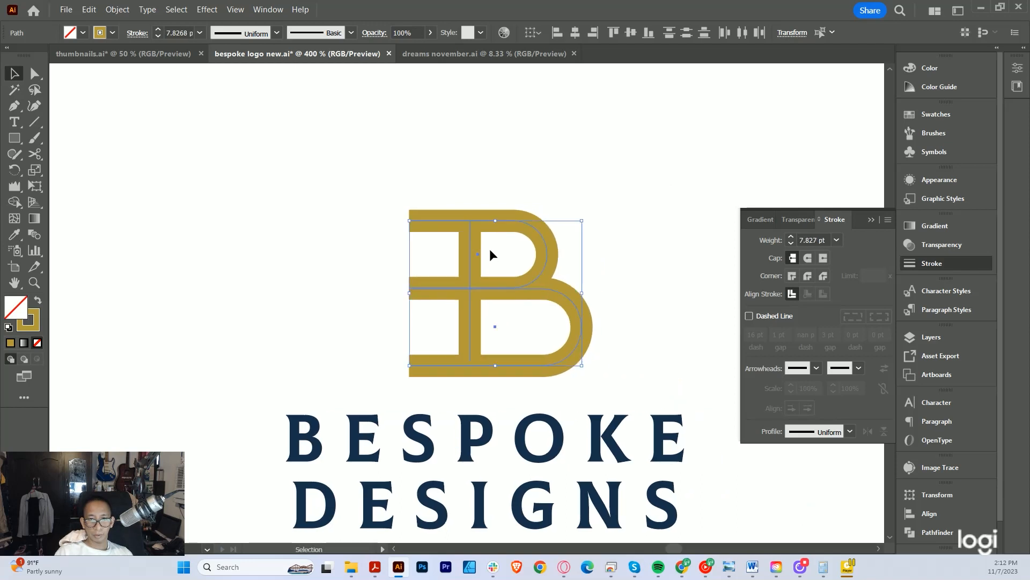
{"action": "left_click_drag", "start_coordinate": [498, 224], "coordinate": [493, 197]}
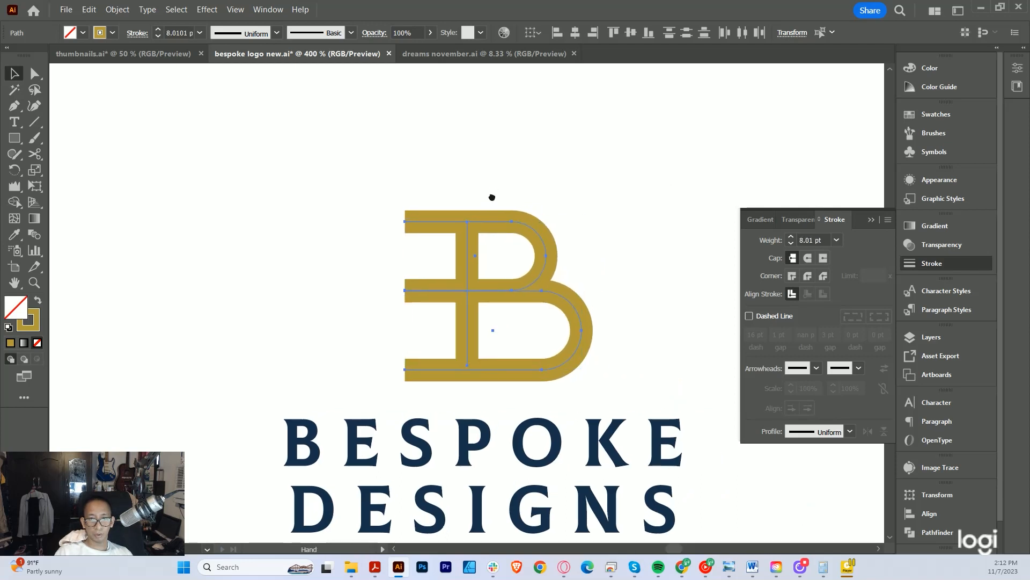
{"action": "left_click", "coordinate": [492, 198]}
{"action": "scroll", "coordinate": [510, 269], "scroll_direction": "down", "scroll_amount": 5}
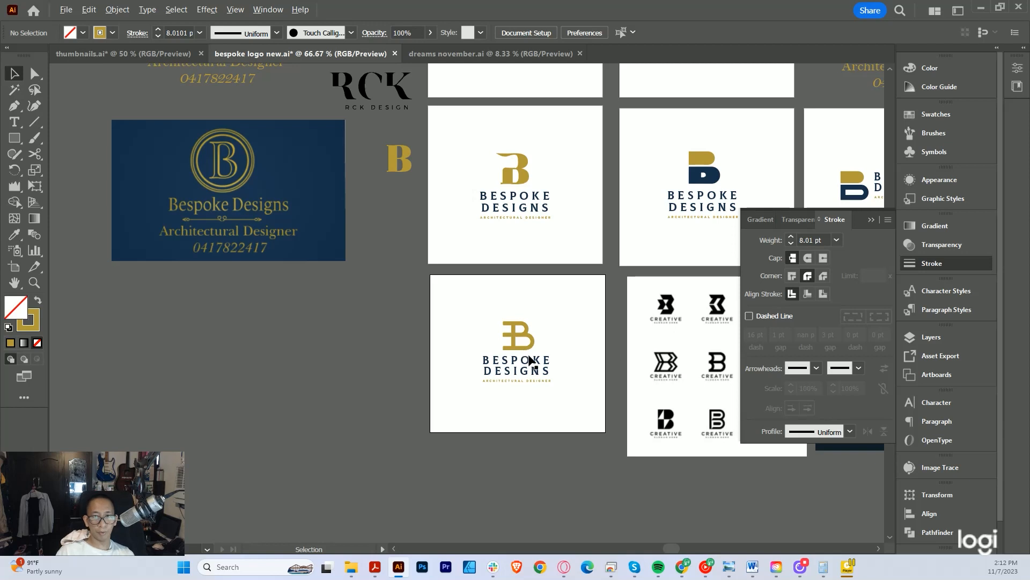
Extend the left end of the B's top bar outward beyond the middle and bottom bars
{"action": "scroll", "coordinate": [519, 347], "scroll_direction": "up", "scroll_amount": 5}
{"action": "left_click_drag", "start_coordinate": [531, 345], "coordinate": [496, 335]}
{"action": "scroll", "coordinate": [508, 335], "scroll_direction": "down", "scroll_amount": 2}
{"action": "scroll", "coordinate": [466, 299], "scroll_direction": "up", "scroll_amount": 3}
{"action": "key", "text": "a"}
{"action": "left_click_drag", "start_coordinate": [416, 271], "coordinate": [446, 327]}
{"action": "left_click_drag", "start_coordinate": [421, 199], "coordinate": [373, 199]}
{"action": "left_click", "coordinate": [561, 349]}
{"action": "scroll", "coordinate": [562, 350], "scroll_direction": "down", "scroll_amount": 8}
{"action": "scroll", "coordinate": [572, 359], "scroll_direction": "up", "scroll_amount": 2}
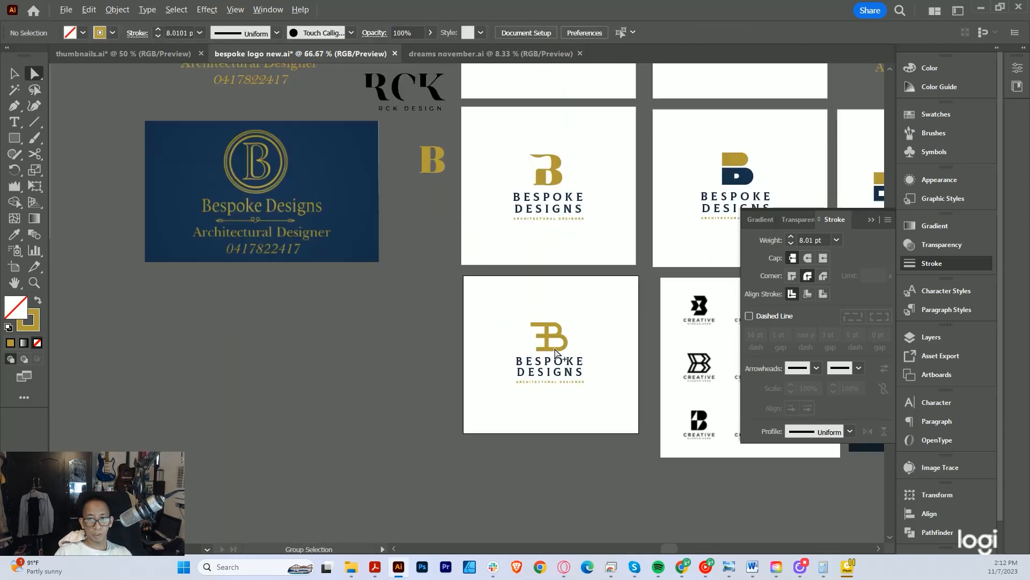
Shorten the left end of the B's bottom bar so the three bars step inward from top to bottom
{"action": "scroll", "coordinate": [556, 353], "scroll_direction": "up", "scroll_amount": 3}
{"action": "scroll", "coordinate": [541, 353], "scroll_direction": "up", "scroll_amount": 4}
{"action": "left_click", "coordinate": [434, 378]}
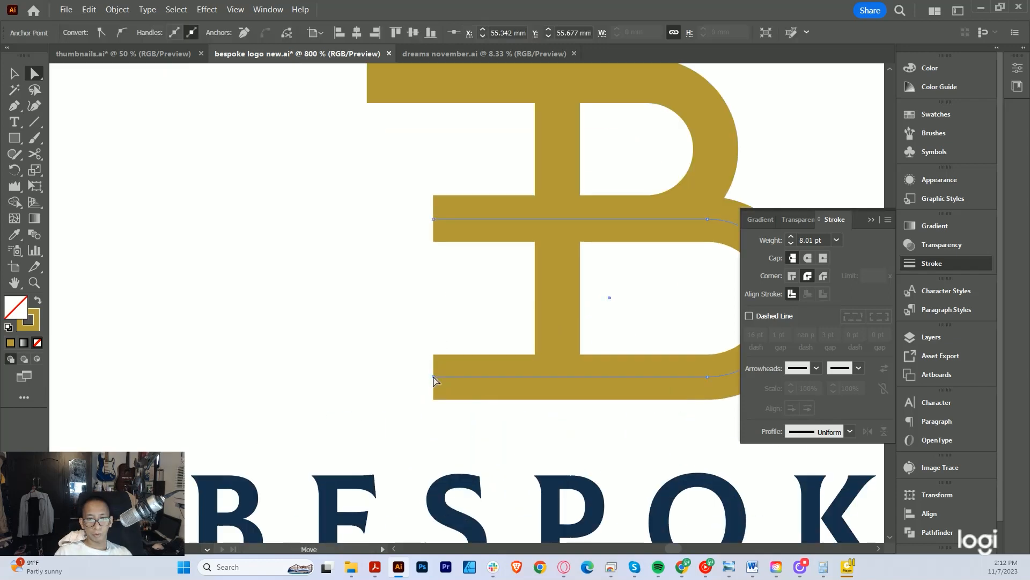
{"action": "key", "text": "v"}
{"action": "left_click", "coordinate": [384, 325]}
{"action": "scroll", "coordinate": [581, 394], "scroll_direction": "down", "scroll_amount": 5}
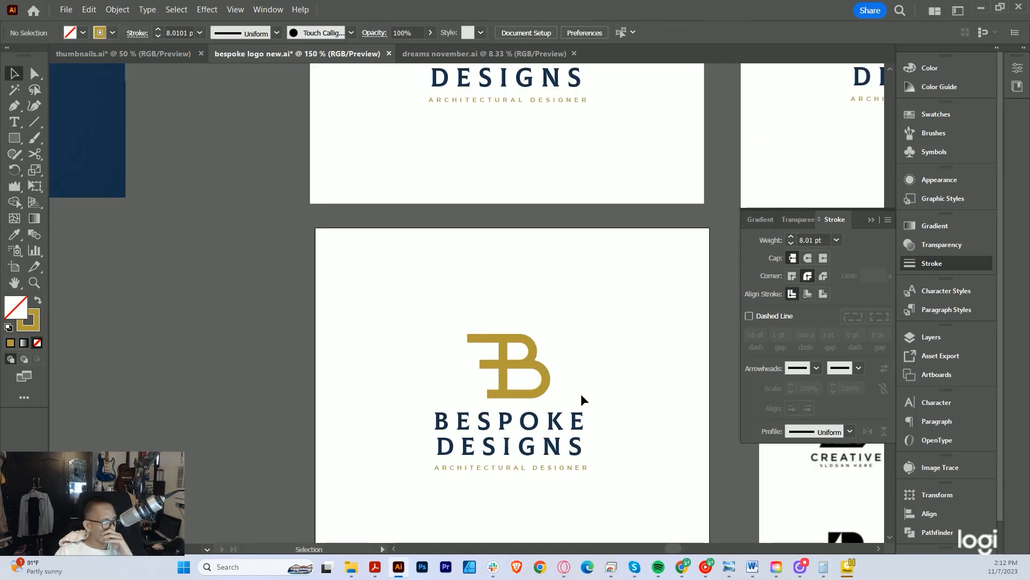
{"action": "scroll", "coordinate": [544, 389], "scroll_direction": "up", "scroll_amount": 1}
Nudge the complete B monogram slightly left above the BESPOKE DESIGNS wordmark
{"action": "left_click", "coordinate": [510, 350]}
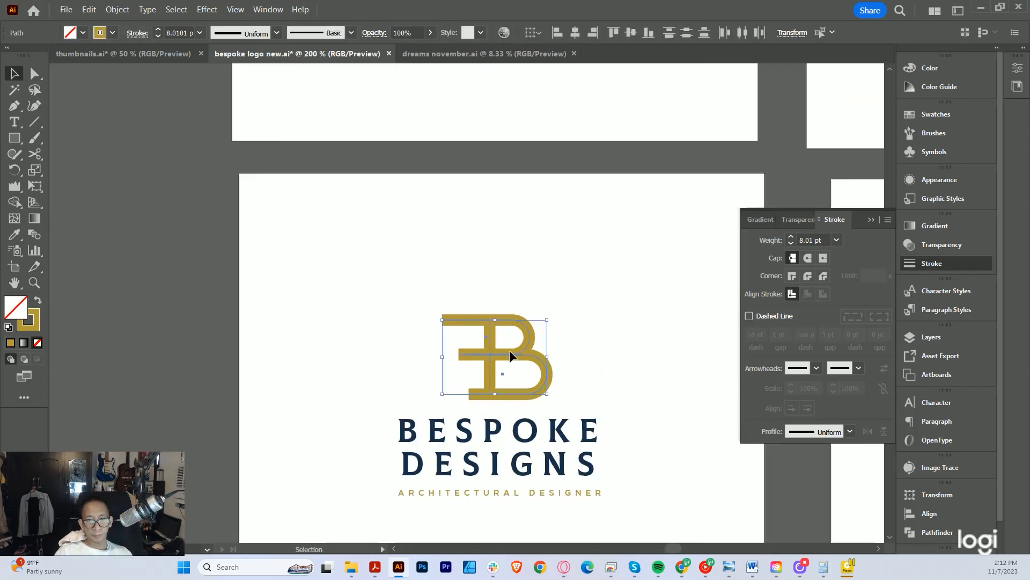
{"action": "scroll", "coordinate": [510, 350], "scroll_direction": "up", "scroll_amount": 1}
{"action": "scroll", "coordinate": [509, 350], "scroll_direction": "down", "scroll_amount": 1}
{"action": "left_click", "coordinate": [525, 365]}
{"action": "scroll", "coordinate": [524, 365], "scroll_direction": "down", "scroll_amount": 2}
{"action": "left_click_drag", "start_coordinate": [522, 334], "coordinate": [479, 305]}
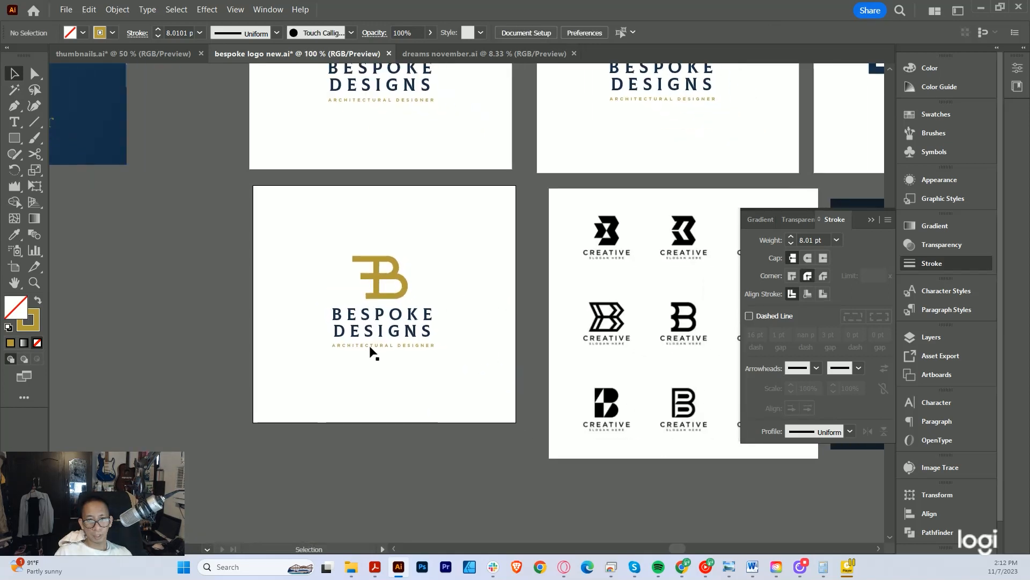
Duplicate the stepped-bar B artboard with its artwork directly below the original
{"action": "left_click", "coordinate": [21, 268]}
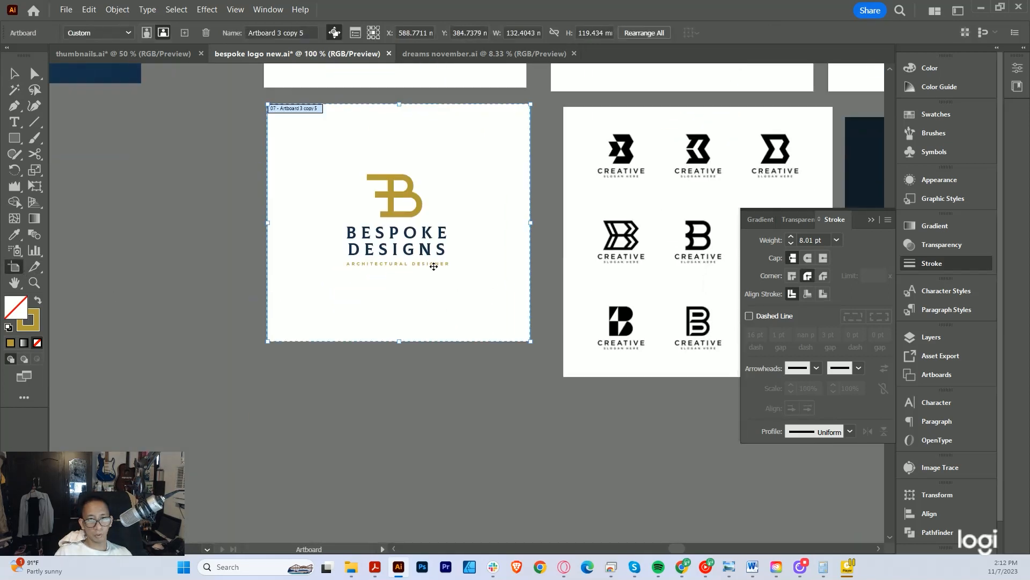
{"action": "scroll", "coordinate": [433, 267], "scroll_direction": "down", "scroll_amount": 1}
{"action": "left_click_drag", "start_coordinate": [462, 233], "coordinate": [495, 410]}
Expand the strokes of the duplicated B into filled shapes
{"action": "key", "text": "a"}
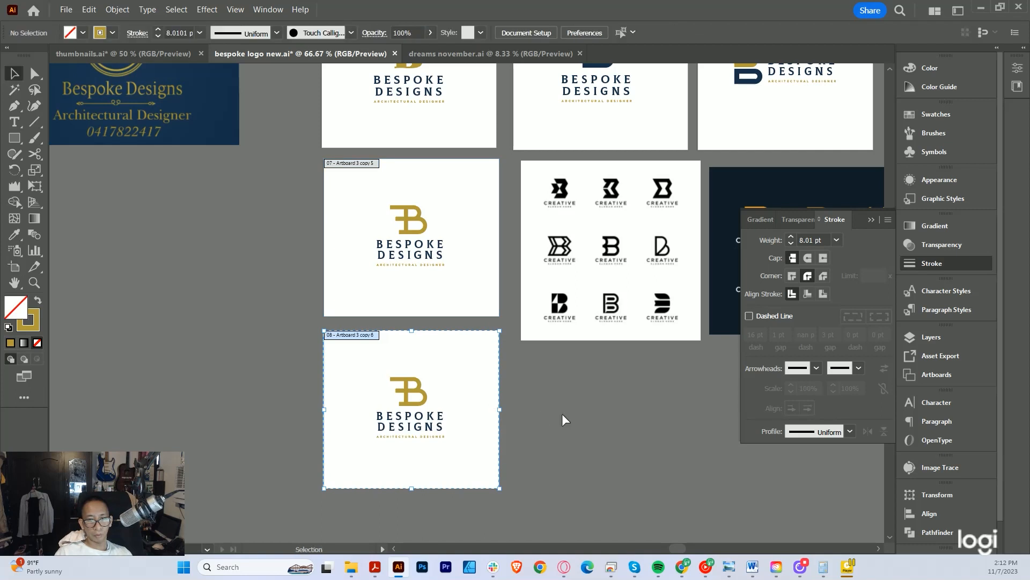
{"action": "scroll", "coordinate": [424, 392], "scroll_direction": "up", "scroll_amount": 3}
{"action": "left_click_drag", "start_coordinate": [331, 401], "coordinate": [332, 400]}
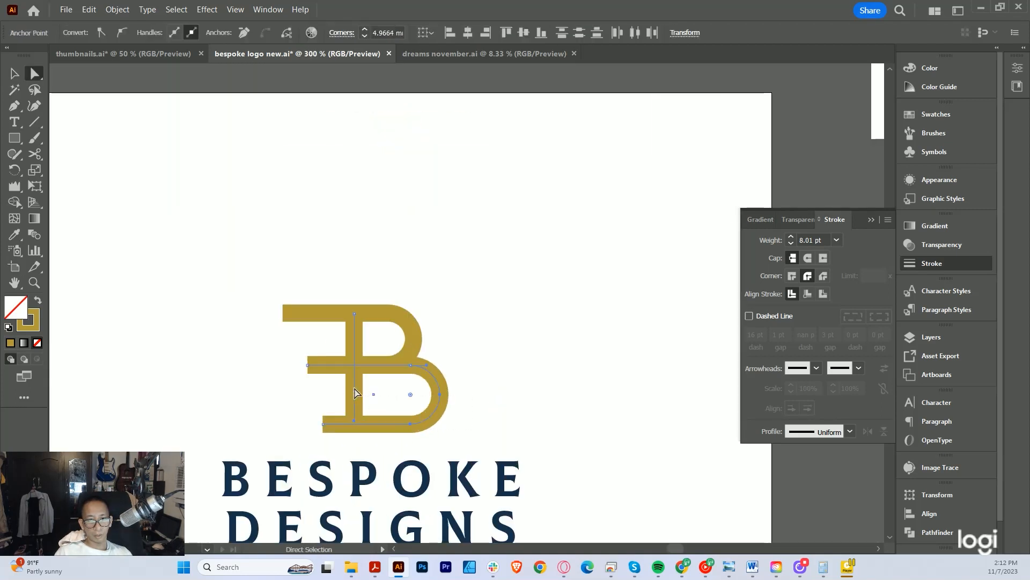
{"action": "left_click", "coordinate": [484, 385]}
{"action": "left_click_drag", "start_coordinate": [473, 401], "coordinate": [397, 387]}
{"action": "key", "text": "i"}
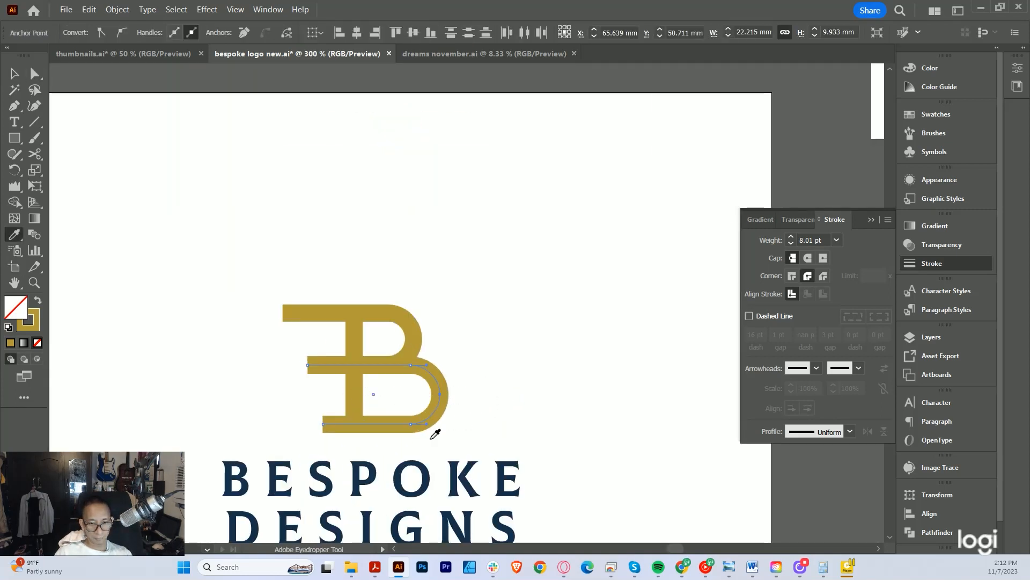
{"action": "key", "text": "v"}
{"action": "left_click", "coordinate": [424, 461]}
{"action": "left_click_drag", "start_coordinate": [479, 411], "coordinate": [311, 301]}
{"action": "left_click", "coordinate": [117, 10]}
{"action": "left_click", "coordinate": [134, 151]}
{"action": "left_click", "coordinate": [551, 371]}
Recolour the lower bowl of the duplicated B with the navy sampled from the wordmark
{"action": "left_click", "coordinate": [456, 359]}
{"action": "key", "text": "i"}
{"action": "left_click", "coordinate": [465, 446]}
{"action": "scroll", "coordinate": [423, 339], "scroll_direction": "up", "scroll_amount": 1}
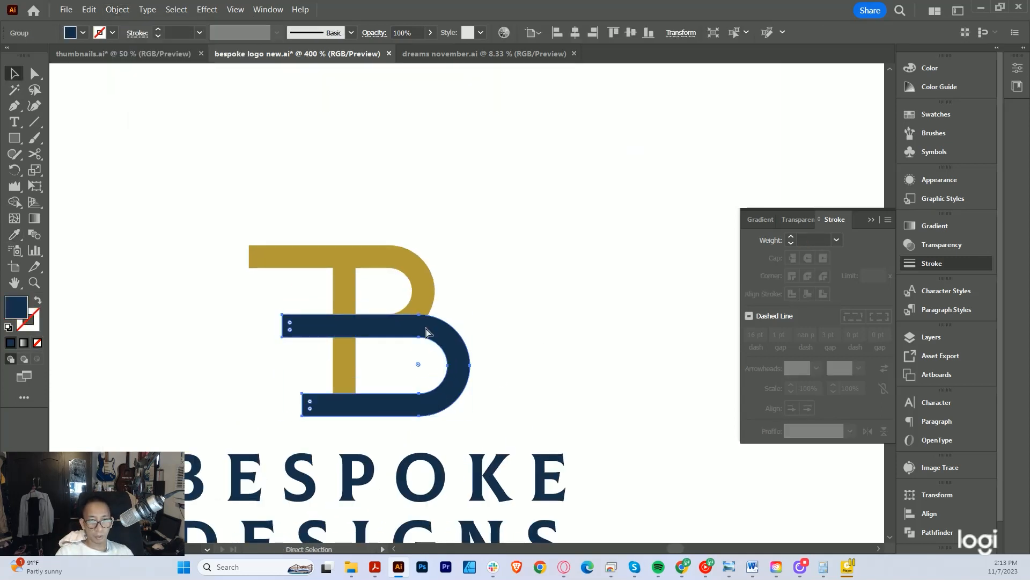
{"action": "scroll", "coordinate": [382, 338], "scroll_direction": "up", "scroll_amount": 1}
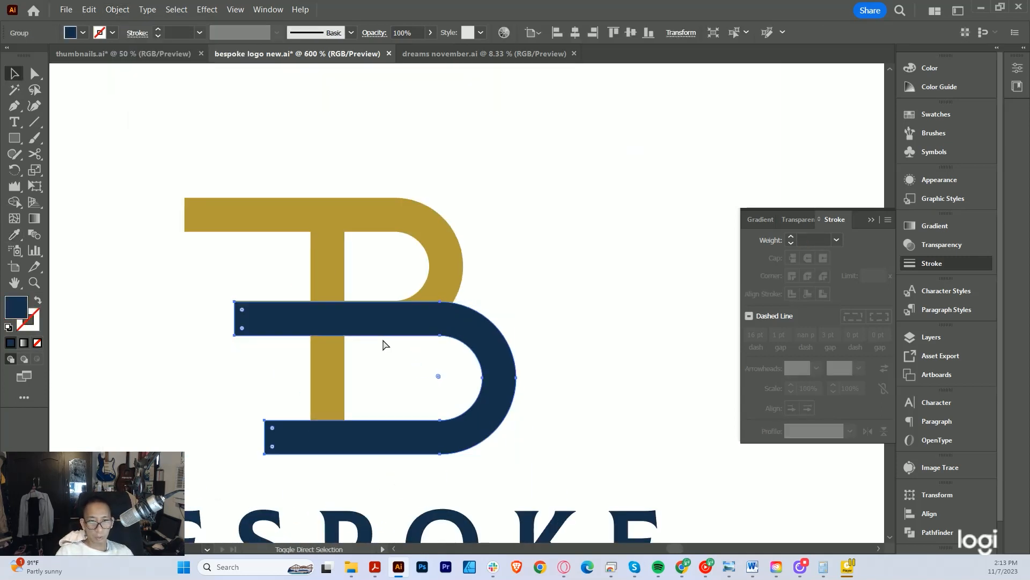
Align the gold upper bowl and stem so the bowl's lower bar exactly overlaps the navy middle bar
{"action": "left_click", "coordinate": [318, 368]}
{"action": "scroll", "coordinate": [358, 321], "scroll_direction": "up", "scroll_amount": 1}
{"action": "left_click", "coordinate": [434, 289]}
{"action": "scroll", "coordinate": [418, 282], "scroll_direction": "up", "scroll_amount": 2}
{"action": "left_click_drag", "start_coordinate": [415, 279], "coordinate": [564, 313]}
{"action": "left_click", "coordinate": [319, 243], "text": "shift"}
{"action": "scroll", "coordinate": [563, 316], "scroll_direction": "up", "scroll_amount": 1}
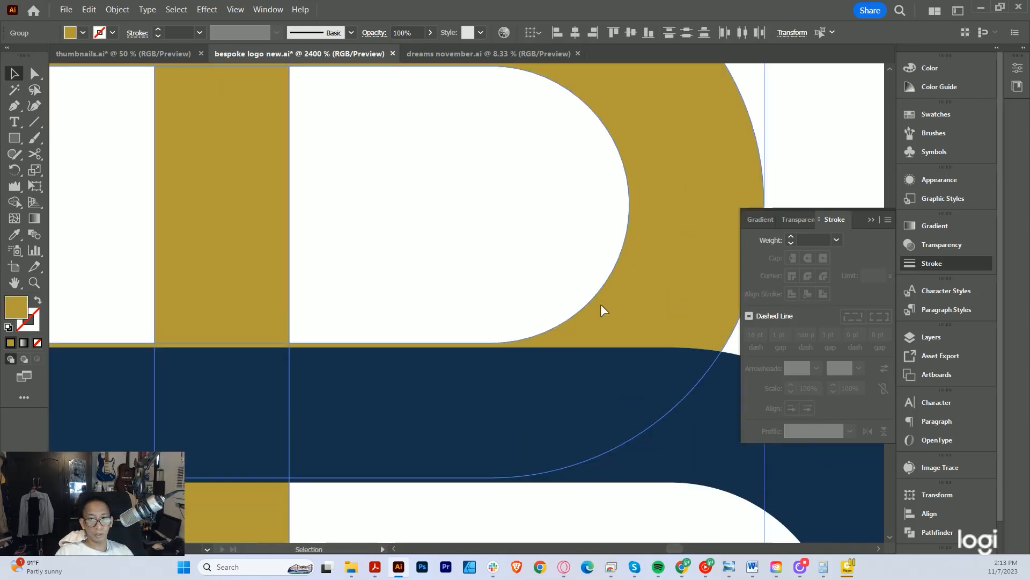
{"action": "scroll", "coordinate": [602, 313], "scroll_direction": "down", "scroll_amount": 2}
{"action": "left_click", "coordinate": [579, 298]}
{"action": "scroll", "coordinate": [550, 357], "scroll_direction": "down", "scroll_amount": 6}
{"action": "scroll", "coordinate": [515, 352], "scroll_direction": "up", "scroll_amount": 4}
Set the navy lower bowl's blend mode to Multiply and check the overlap with the gold bowl
{"action": "left_click", "coordinate": [526, 342]}
{"action": "left_click_drag", "start_coordinate": [529, 342], "coordinate": [520, 344]}
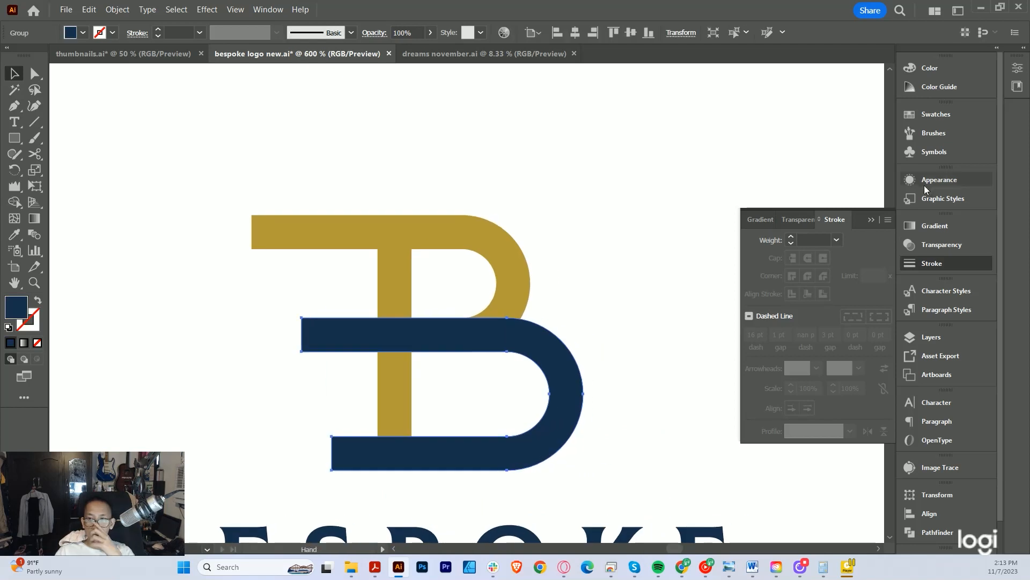
{"action": "left_click", "coordinate": [937, 245]}
{"action": "left_click", "coordinate": [784, 240]}
{"action": "left_click", "coordinate": [785, 289]}
{"action": "left_click", "coordinate": [519, 400]}
{"action": "scroll", "coordinate": [519, 400], "scroll_direction": "down", "scroll_amount": 4}
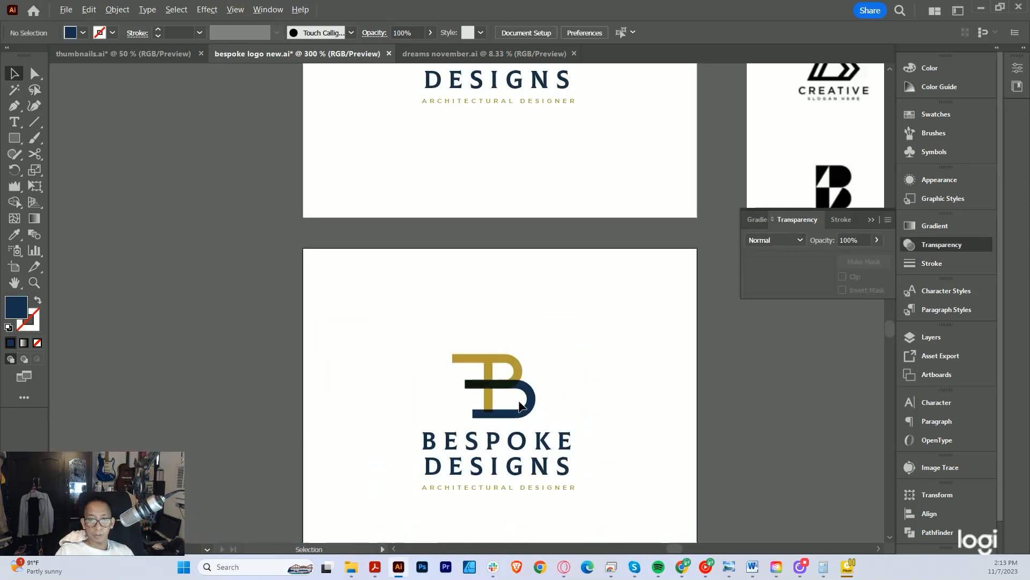
Try the Overlay blend mode on the navy lower bowl and switch it back to Multiply
{"action": "scroll", "coordinate": [519, 400], "scroll_direction": "up", "scroll_amount": 5}
{"action": "left_click_drag", "start_coordinate": [501, 327], "coordinate": [575, 322]}
{"action": "left_click", "coordinate": [591, 267]}
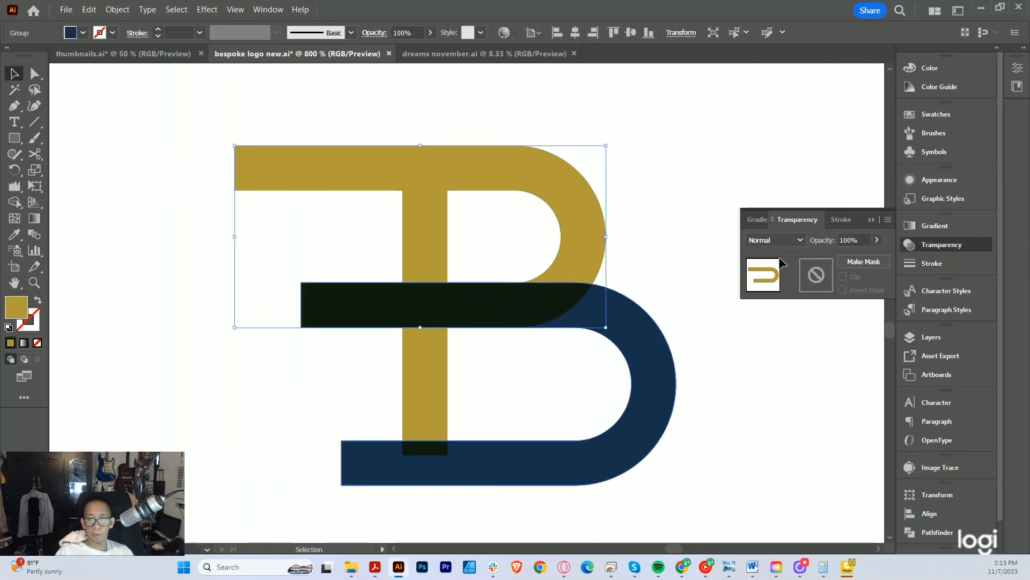
{"action": "left_click", "coordinate": [614, 330]}
{"action": "left_click", "coordinate": [776, 239]}
{"action": "left_click", "coordinate": [771, 367]}
{"action": "scroll", "coordinate": [562, 394], "scroll_direction": "down", "scroll_amount": 5}
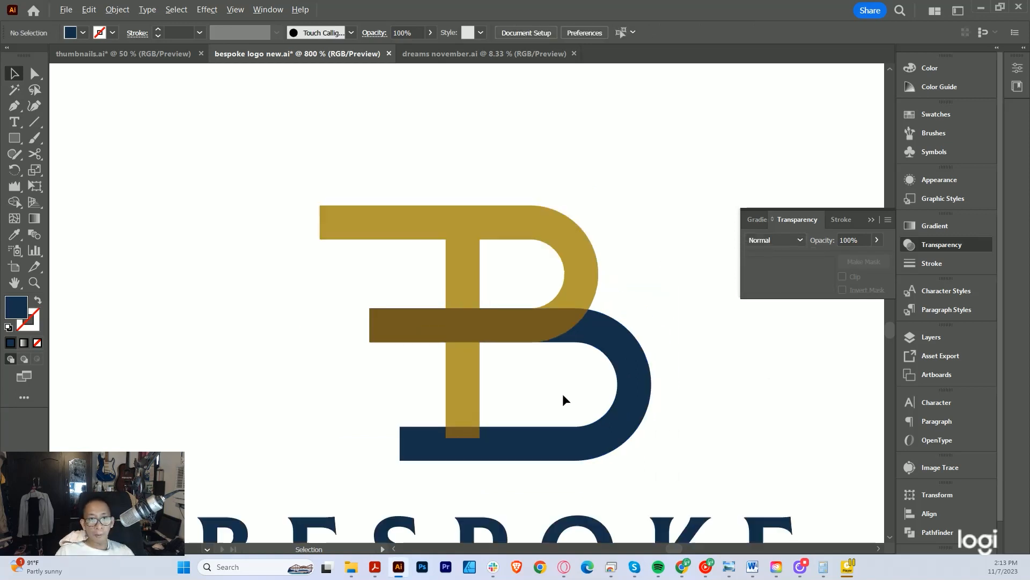
{"action": "scroll", "coordinate": [563, 394], "scroll_direction": "up", "scroll_amount": 5}
{"action": "left_click", "coordinate": [779, 240]}
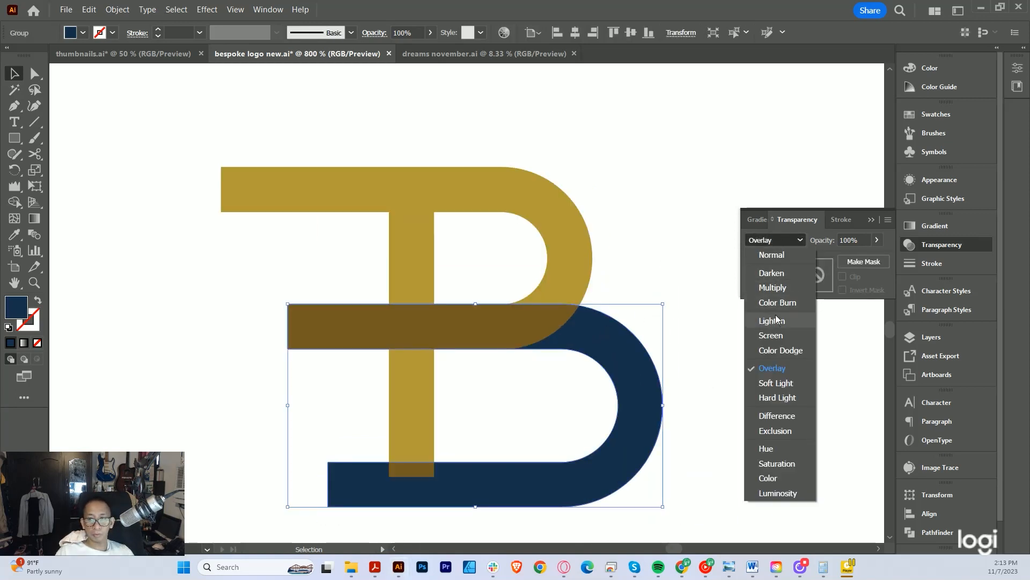
{"action": "left_click", "coordinate": [773, 288]}
{"action": "left_click", "coordinate": [703, 365]}
Raise the two bottom anchor points of the gold stem out of the navy bottom bar
{"action": "scroll", "coordinate": [396, 513], "scroll_direction": "up", "scroll_amount": 2}
{"action": "key", "text": "a"}
{"action": "left_click", "coordinate": [474, 436]}
{"action": "scroll", "coordinate": [386, 439], "scroll_direction": "down", "scroll_amount": 2}
{"action": "scroll", "coordinate": [413, 419], "scroll_direction": "up", "scroll_amount": 2}
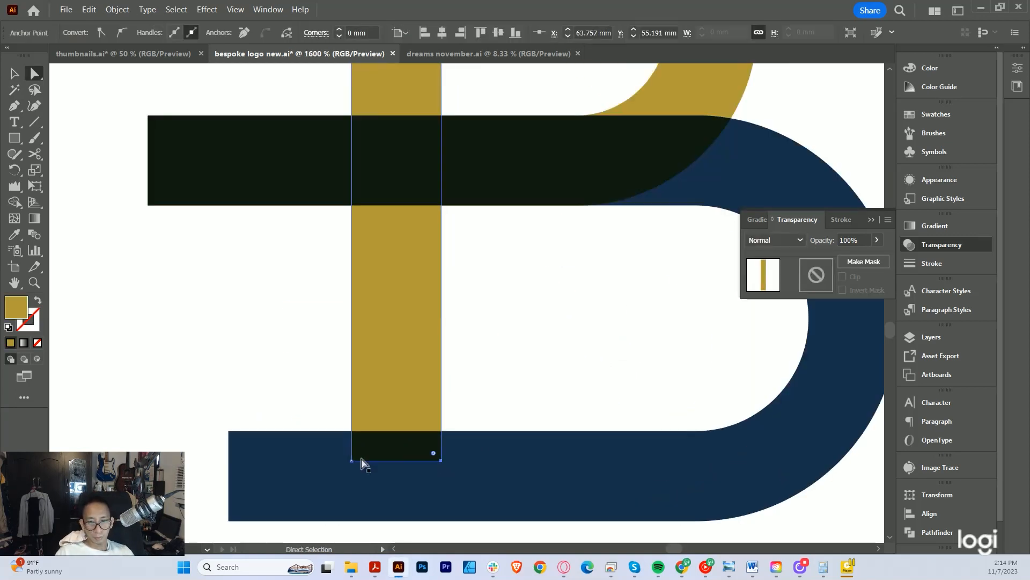
{"action": "left_click", "coordinate": [353, 461], "text": "shift"}
{"action": "key", "text": "Up"}
{"action": "key", "text": "Up"}
{"action": "key", "text": "Up"}
{"action": "key", "text": "Up"}
{"action": "key", "text": "Up"}
{"action": "left_click", "coordinate": [507, 381]}
Fine-tune the gold stem's bottom edge so it meets the upper edge of the navy bottom bar
{"action": "scroll", "coordinate": [543, 385], "scroll_direction": "down", "scroll_amount": 4}
{"action": "scroll", "coordinate": [529, 373], "scroll_direction": "up", "scroll_amount": 5}
{"action": "left_click", "coordinate": [586, 394]}
{"action": "left_click", "coordinate": [450, 393], "text": "shift"}
{"action": "key", "text": "Down"}
{"action": "key", "text": "Down"}
{"action": "key", "text": "Down"}
{"action": "key", "text": "Up"}
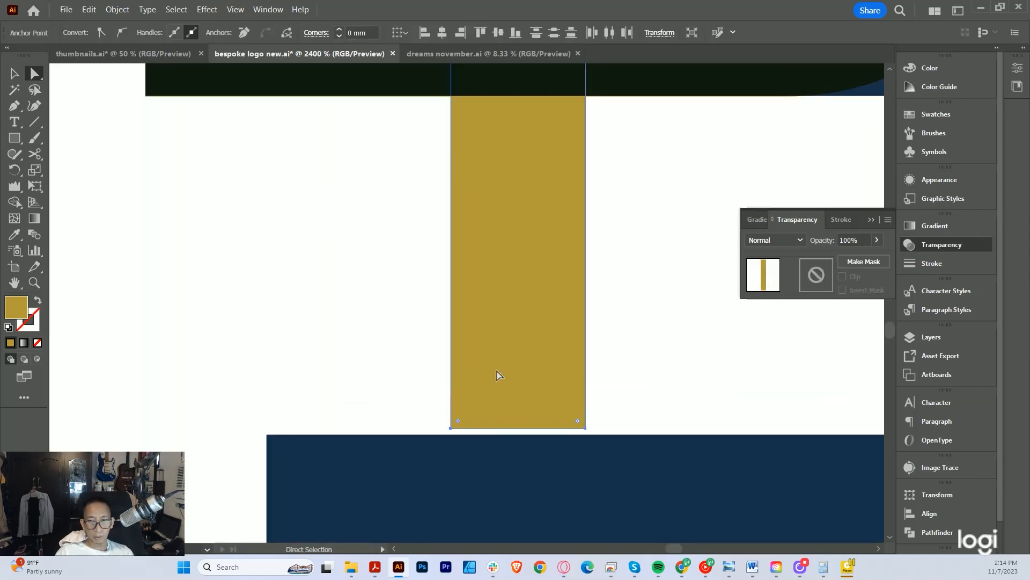
{"action": "key", "text": "v"}
{"action": "scroll", "coordinate": [520, 430], "scroll_direction": "up", "scroll_amount": 1}
{"action": "scroll", "coordinate": [520, 440], "scroll_direction": "down", "scroll_amount": 4}
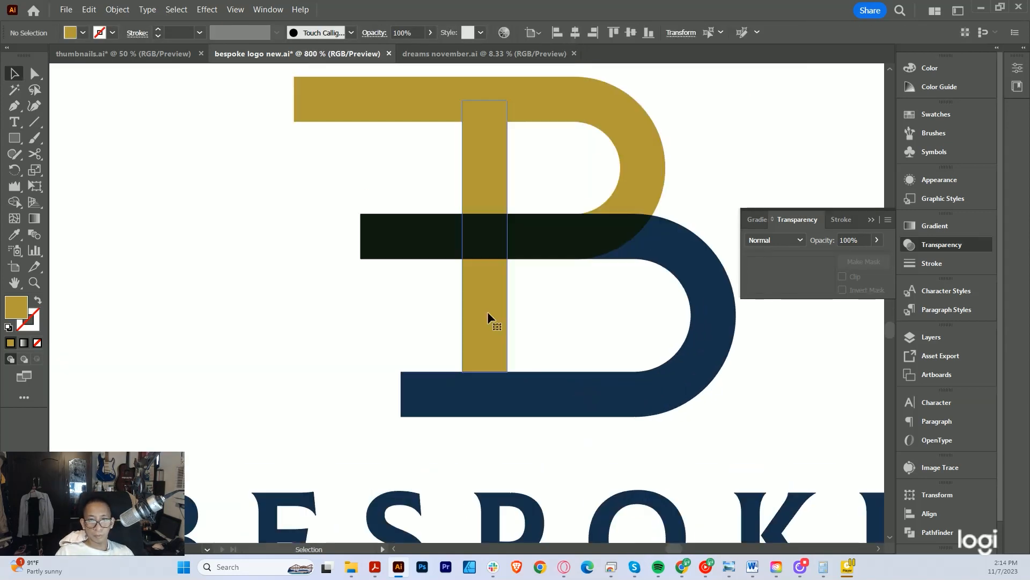
Shorten the gold stem so it ends at the lower edge of the middle bar
{"action": "scroll", "coordinate": [475, 433], "scroll_direction": "up", "scroll_amount": 1}
{"action": "left_click_drag", "start_coordinate": [474, 487], "coordinate": [480, 317]}
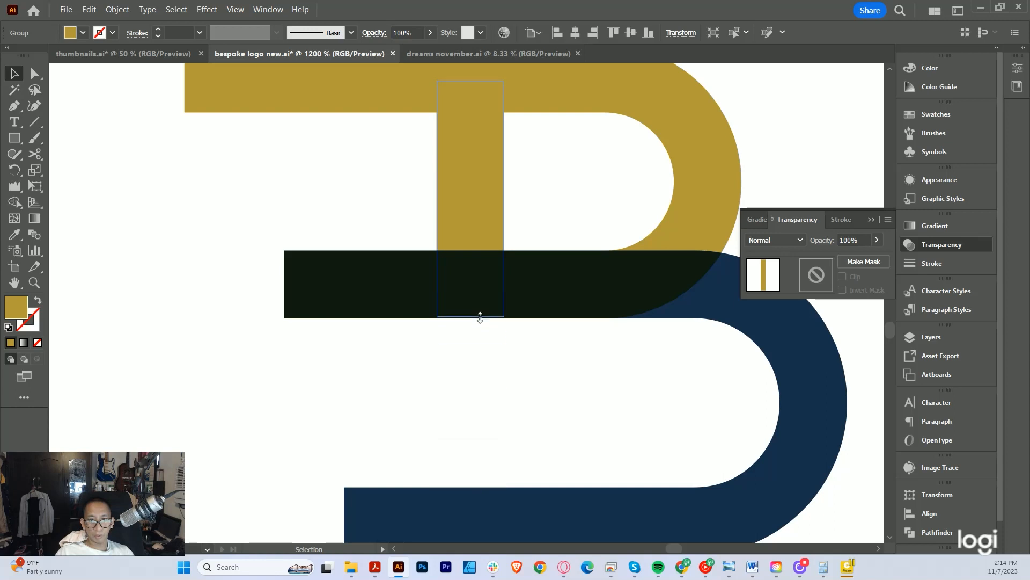
{"action": "scroll", "coordinate": [478, 320], "scroll_direction": "down", "scroll_amount": 2}
Copy the stem downward between the middle and bottom bars, recolour the copy navy and fit its top to the middle bar
{"action": "left_click_drag", "start_coordinate": [481, 265], "coordinate": [490, 355]}
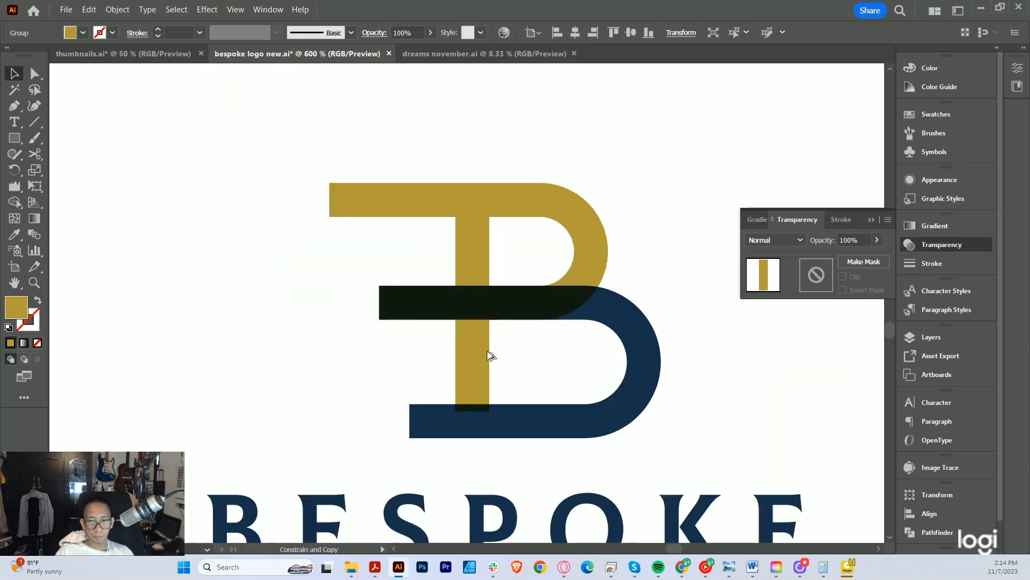
{"action": "key", "text": "i"}
{"action": "left_click", "coordinate": [558, 418]}
{"action": "key", "text": "v"}
{"action": "scroll", "coordinate": [477, 300], "scroll_direction": "up", "scroll_amount": 3}
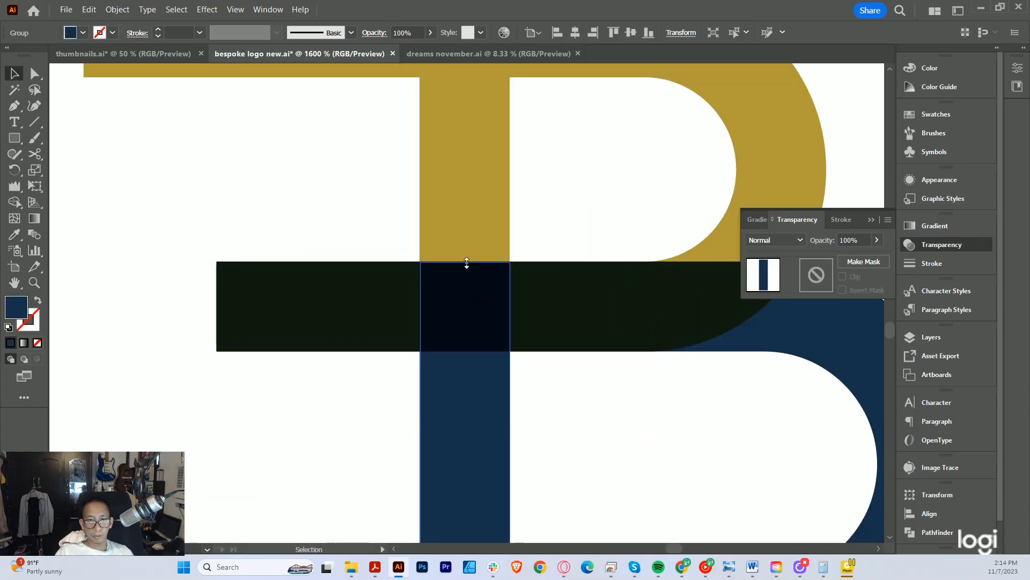
{"action": "left_click", "coordinate": [567, 378]}
{"action": "scroll", "coordinate": [572, 361], "scroll_direction": "down", "scroll_amount": 10}
{"action": "scroll", "coordinate": [618, 361], "scroll_direction": "up", "scroll_amount": 4}
{"action": "scroll", "coordinate": [558, 398], "scroll_direction": "down", "scroll_amount": 2}
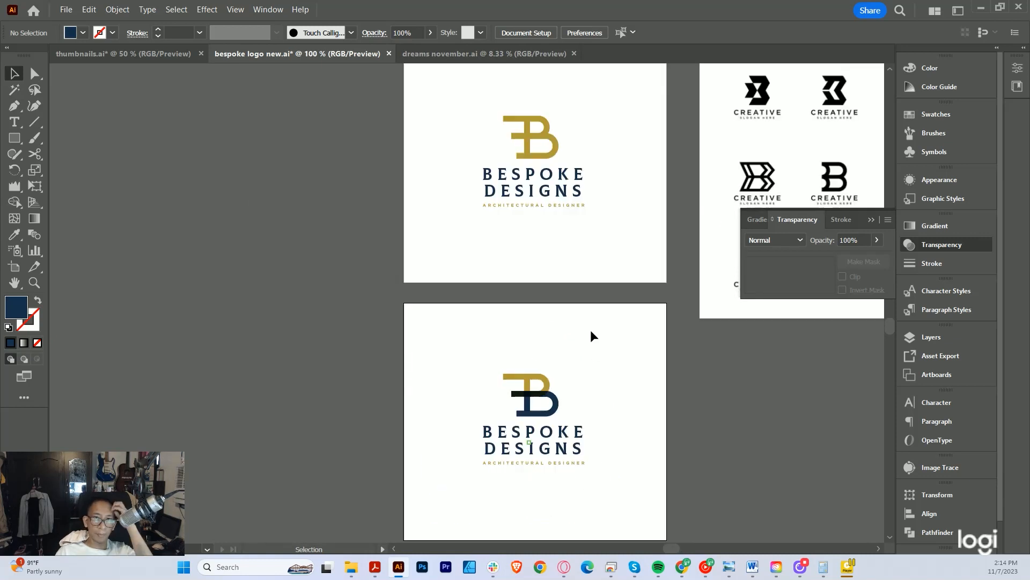
Move the black-and-white B logo reference sheet away from the concepts, to the right of the dark reference sheet
{"action": "left_click_drag", "start_coordinate": [586, 212], "coordinate": [583, 301]}
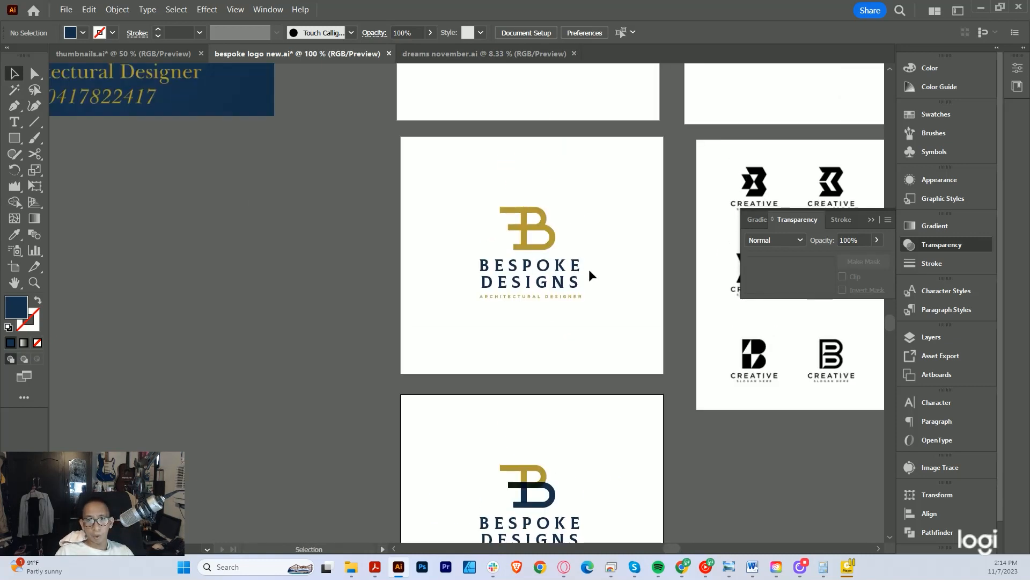
{"action": "scroll", "coordinate": [624, 280], "scroll_direction": "down", "scroll_amount": 3}
{"action": "left_click_drag", "start_coordinate": [654, 278], "coordinate": [764, 376]}
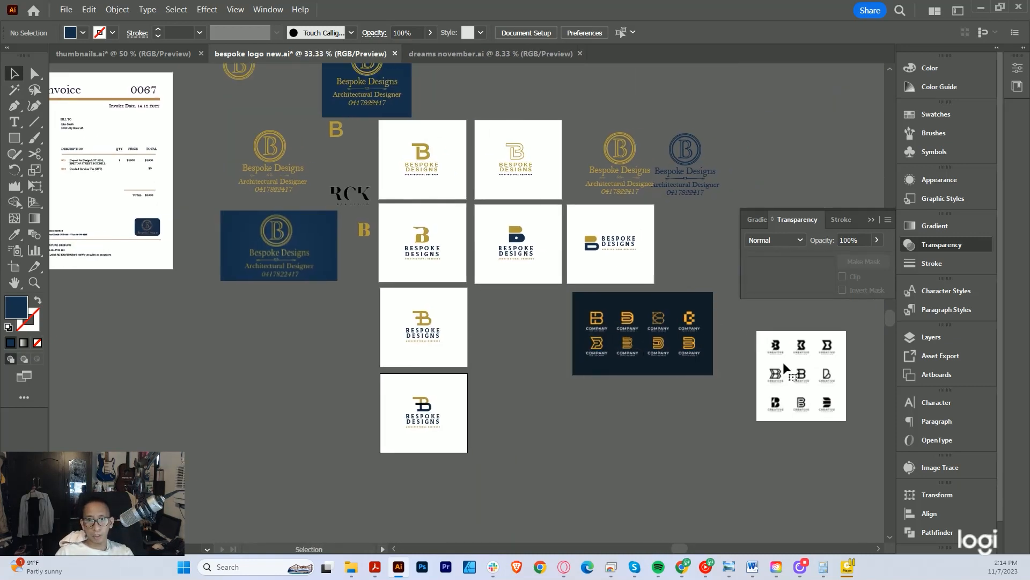
Clear the dark B logo reference sheet away to the right and move the two-tone B artboard beside the gold stepped-bar B artboard
{"action": "left_click_drag", "start_coordinate": [626, 347], "coordinate": [720, 385]}
{"action": "left_click", "coordinate": [591, 380]}
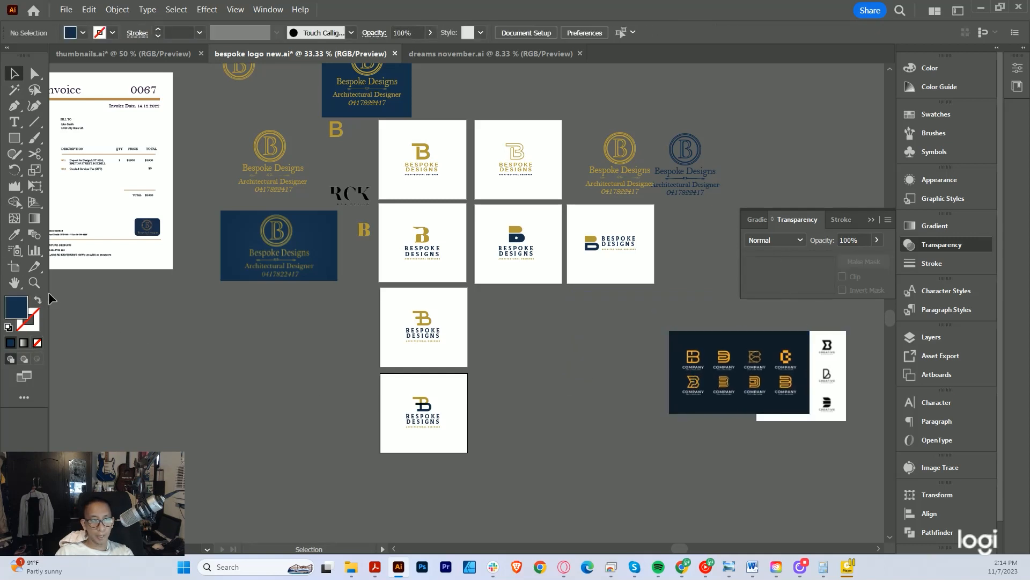
{"action": "left_click", "coordinate": [14, 266]}
{"action": "left_click_drag", "start_coordinate": [415, 421], "coordinate": [559, 371]}
{"action": "scroll", "coordinate": [541, 313], "scroll_direction": "up", "scroll_amount": 4}
{"action": "key", "text": "v"}
{"action": "scroll", "coordinate": [562, 359], "scroll_direction": "down", "scroll_amount": 4}
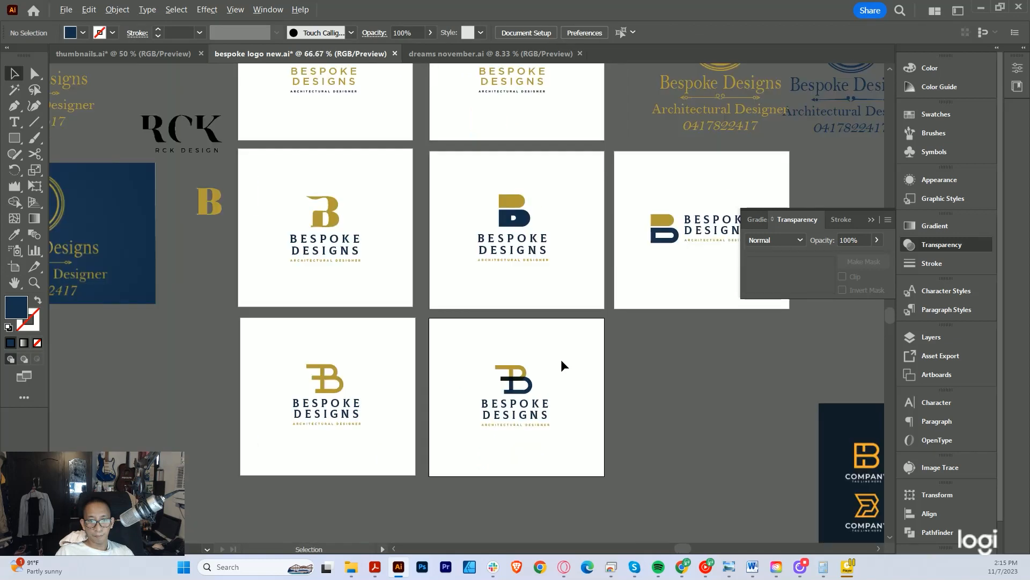
{"action": "key", "text": "ctrl"}
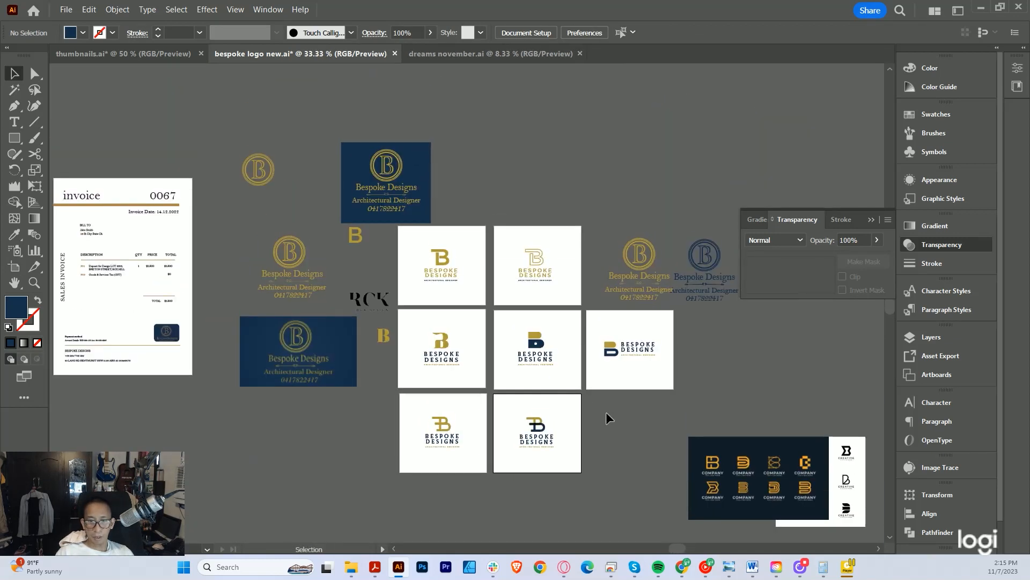
Dismiss the floating Transparency panel that covers the horizontal logo artboard
{"action": "scroll", "coordinate": [585, 420], "scroll_direction": "up", "scroll_amount": 3}
{"action": "scroll", "coordinate": [511, 420], "scroll_direction": "down", "scroll_amount": 1}
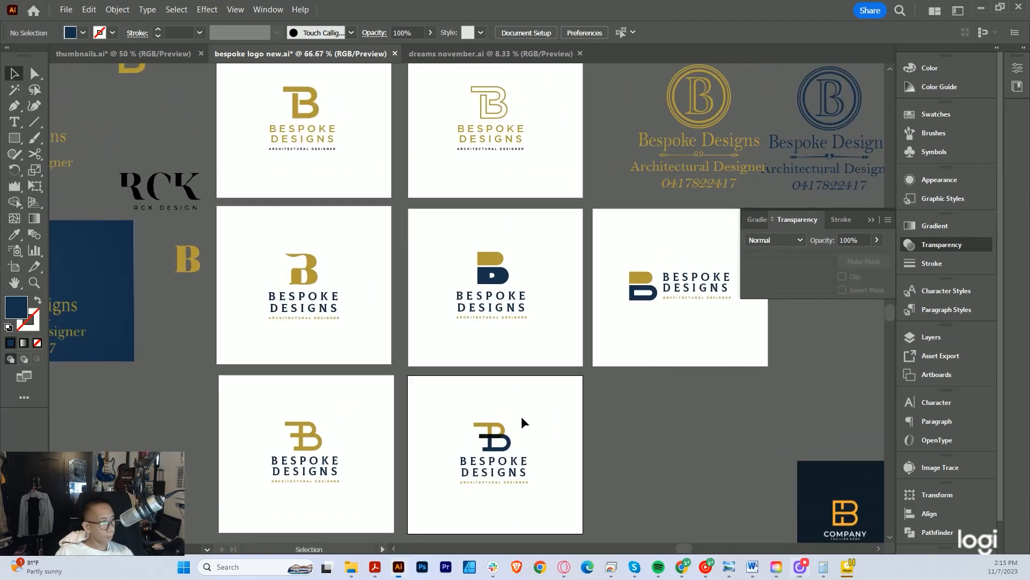
{"action": "scroll", "coordinate": [522, 416], "scroll_direction": "down", "scroll_amount": 1}
{"action": "scroll", "coordinate": [523, 408], "scroll_direction": "up", "scroll_amount": 1}
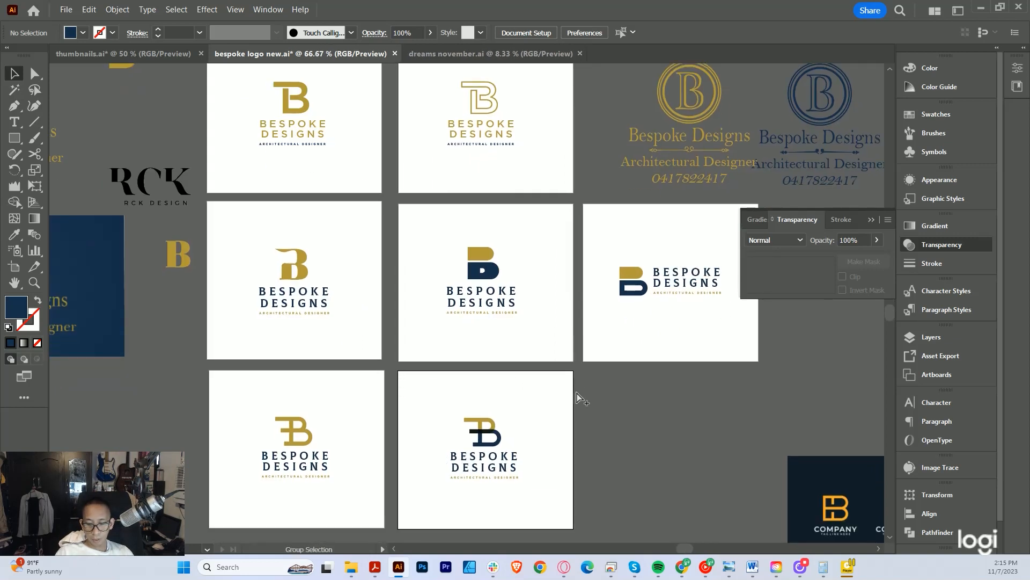
{"action": "left_click_drag", "start_coordinate": [593, 301], "coordinate": [593, 339]}
{"action": "left_click", "coordinate": [871, 219]}
{"action": "left_click_drag", "start_coordinate": [460, 222], "coordinate": [556, 235]}
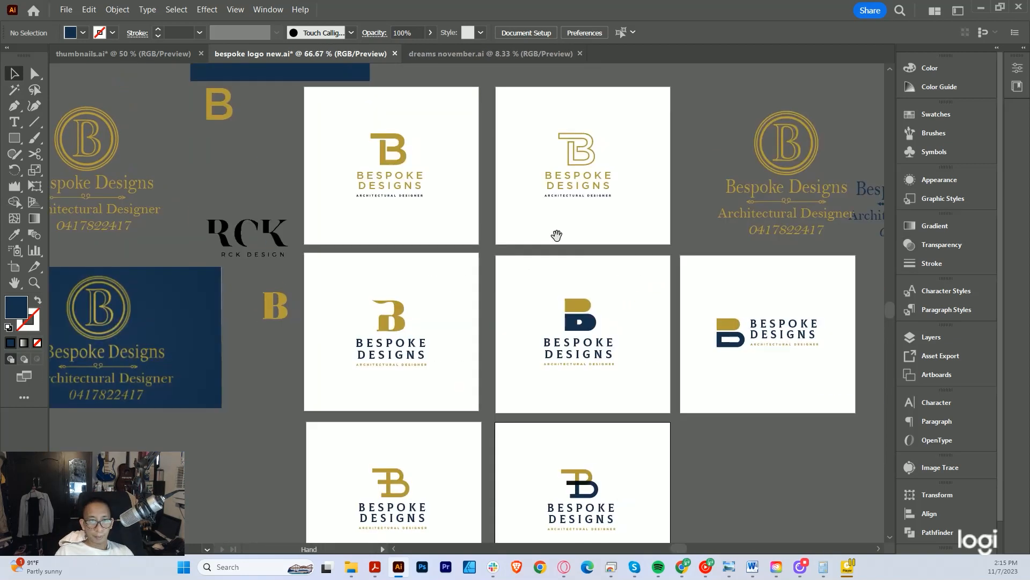
Save the Bespoke Designs logo document under its existing name
{"action": "scroll", "coordinate": [453, 284], "scroll_direction": "down", "scroll_amount": 2}
{"action": "scroll", "coordinate": [578, 356], "scroll_direction": "down", "scroll_amount": 1}
{"action": "scroll", "coordinate": [510, 301], "scroll_direction": "up", "scroll_amount": 3}
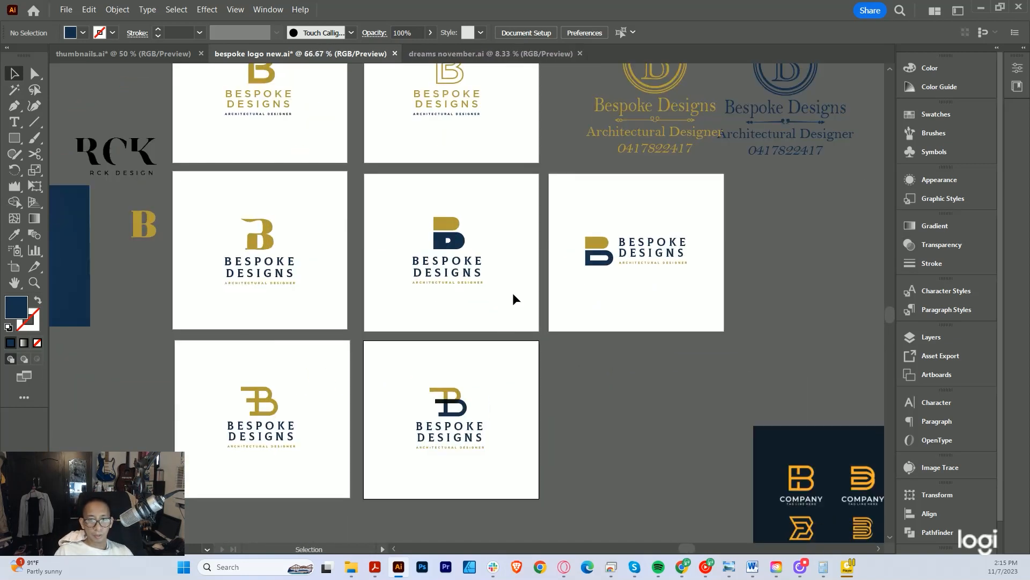
{"action": "scroll", "coordinate": [517, 300], "scroll_direction": "down", "scroll_amount": 1}
{"action": "scroll", "coordinate": [517, 306], "scroll_direction": "down", "scroll_amount": 2}
{"action": "scroll", "coordinate": [510, 321], "scroll_direction": "up", "scroll_amount": 2}
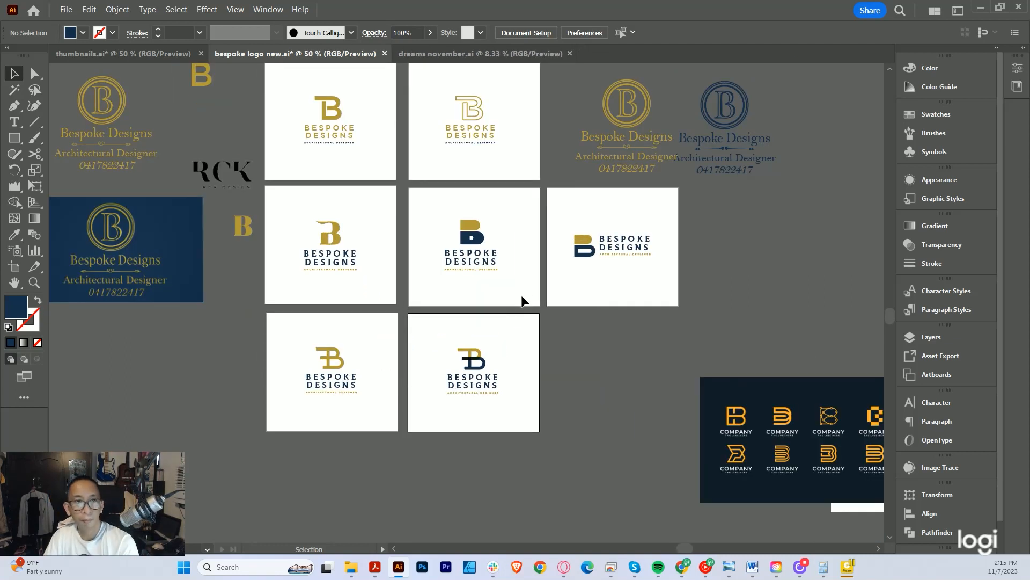
{"action": "left_click", "coordinate": [65, 10]}
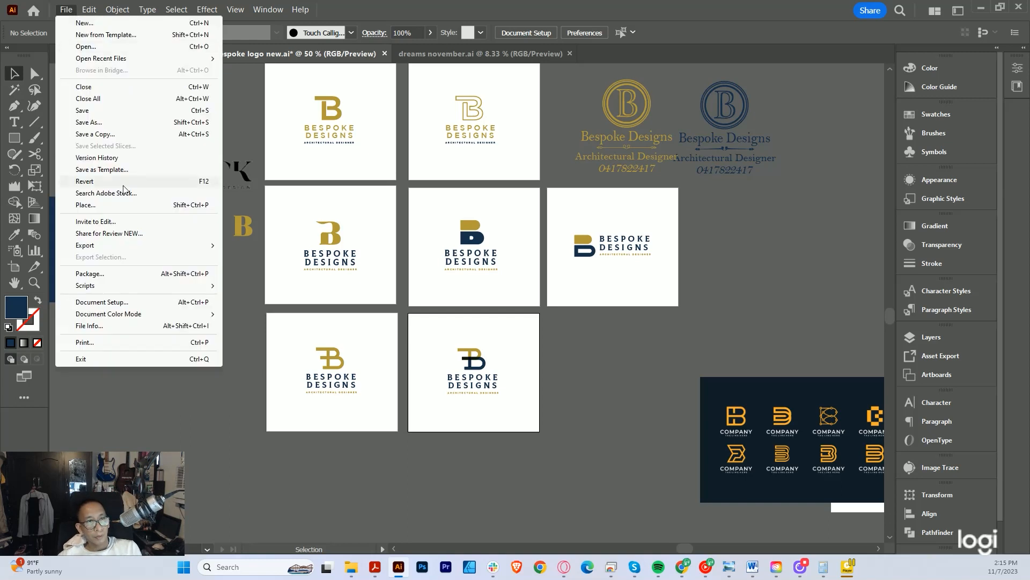
{"action": "left_click", "coordinate": [86, 110]}
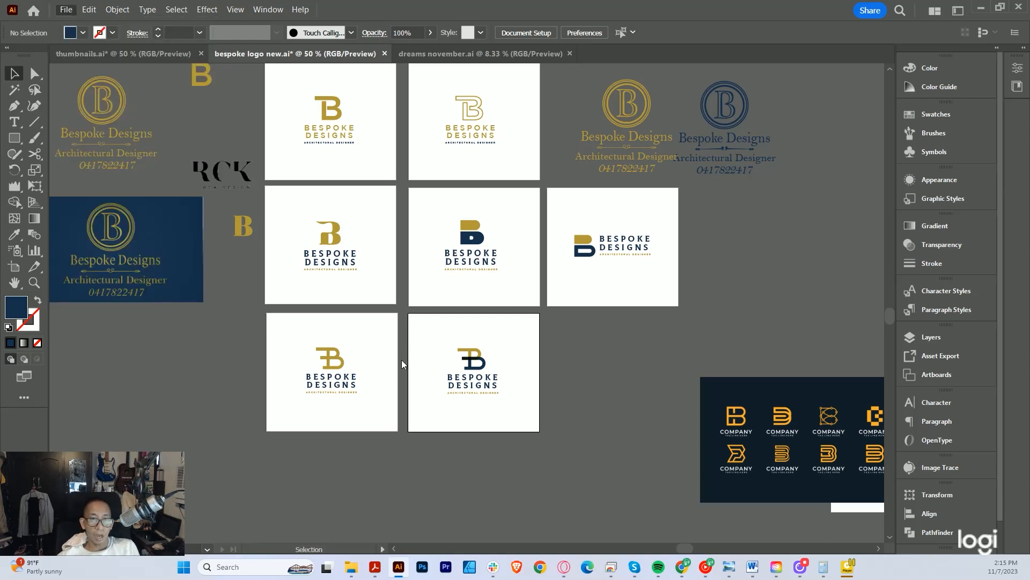
Delete the navy copy of the old circular Bespoke Designs logo standing to the right of its gold version
{"action": "scroll", "coordinate": [401, 357], "scroll_direction": "up", "scroll_amount": 2}
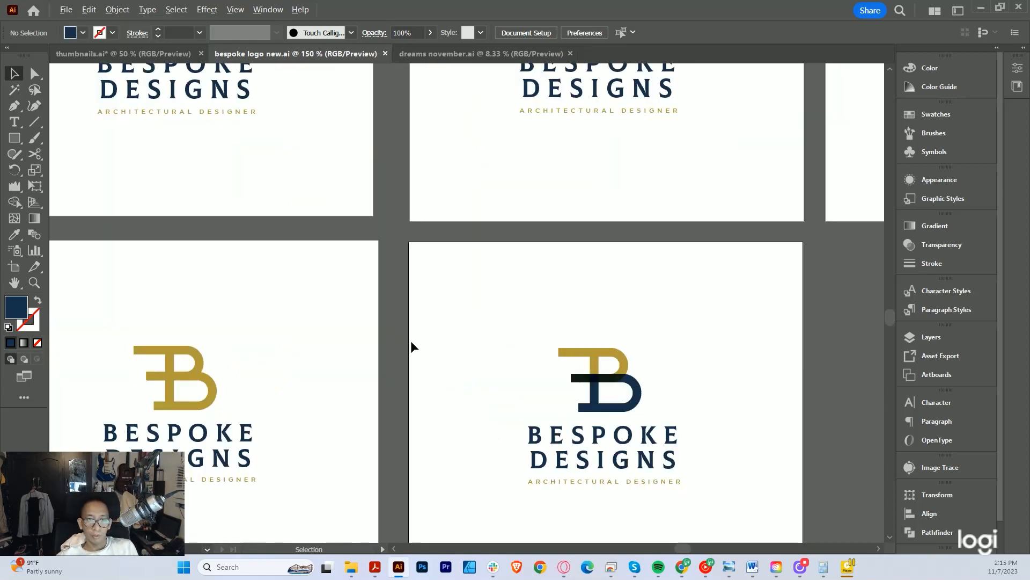
{"action": "left_click_drag", "start_coordinate": [411, 340], "coordinate": [534, 348]}
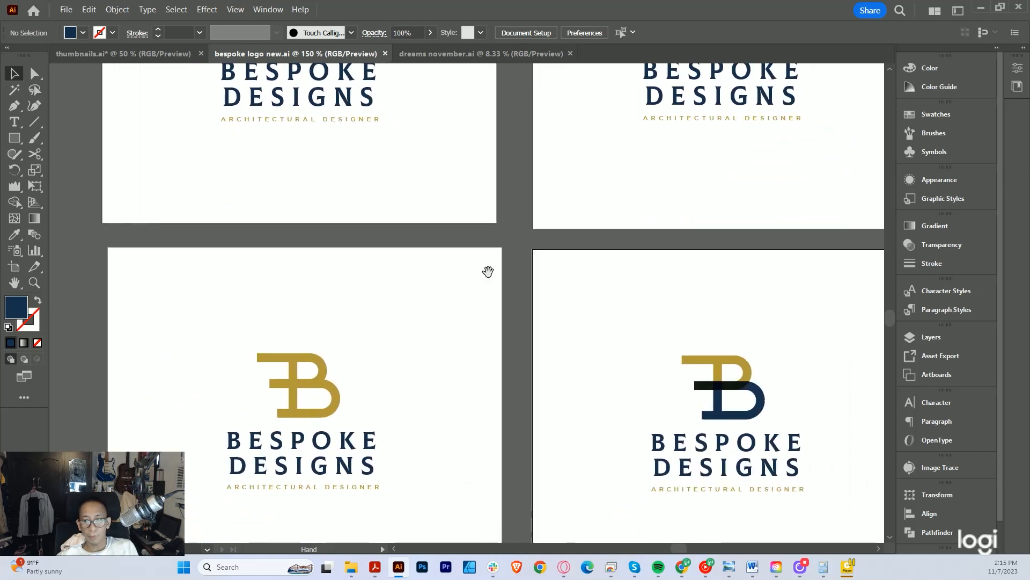
{"action": "scroll", "coordinate": [419, 340], "scroll_direction": "down", "scroll_amount": 2}
{"action": "left_click_drag", "start_coordinate": [418, 340], "coordinate": [410, 373]}
{"action": "left_click_drag", "start_coordinate": [536, 433], "coordinate": [515, 469]}
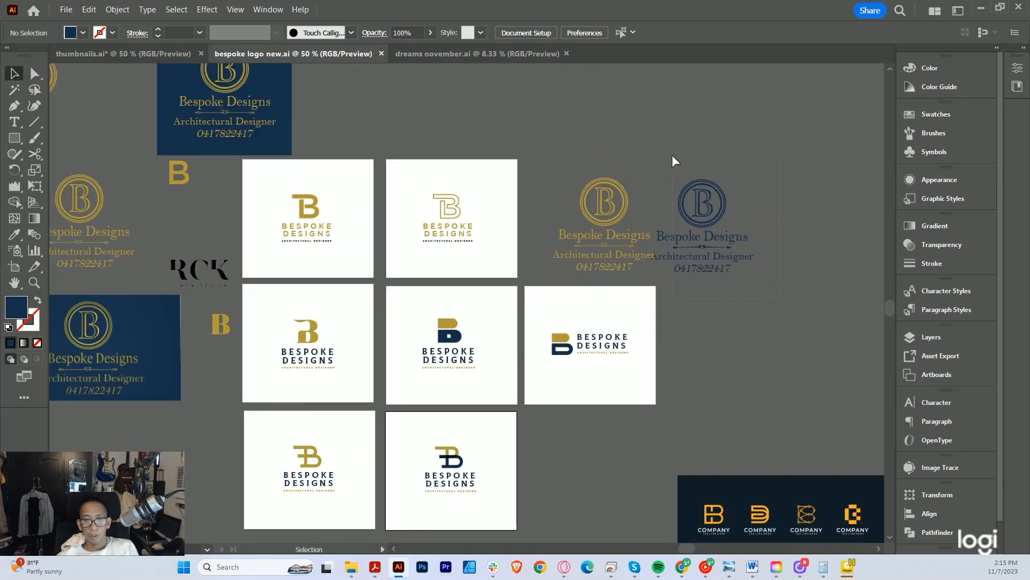
{"action": "left_click_drag", "start_coordinate": [672, 155], "coordinate": [672, 155]}
{"action": "left_click_drag", "start_coordinate": [709, 186], "coordinate": [626, 220]}
{"action": "key", "text": "Delete"}
Examine the two-tone gold and navy B concept up close, checking its overlapping bars against the wordmark
{"action": "left_click_drag", "start_coordinate": [377, 520], "coordinate": [498, 393]}
{"action": "scroll", "coordinate": [498, 393], "scroll_direction": "up", "scroll_amount": 2}
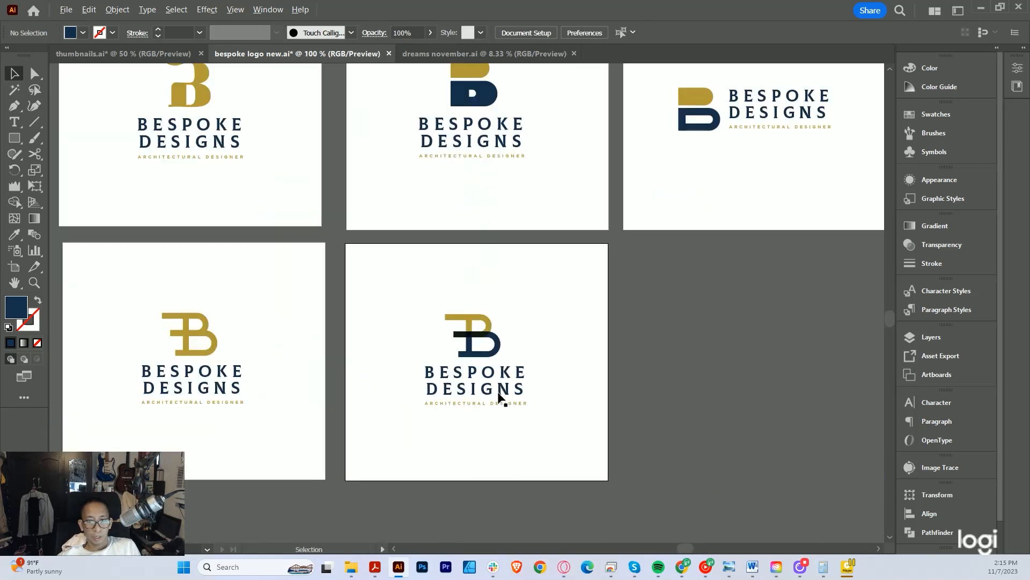
{"action": "scroll", "coordinate": [499, 393], "scroll_direction": "up", "scroll_amount": 3}
{"action": "left_click_drag", "start_coordinate": [565, 262], "coordinate": [611, 360]}
{"action": "scroll", "coordinate": [611, 360], "scroll_direction": "down", "scroll_amount": 2}
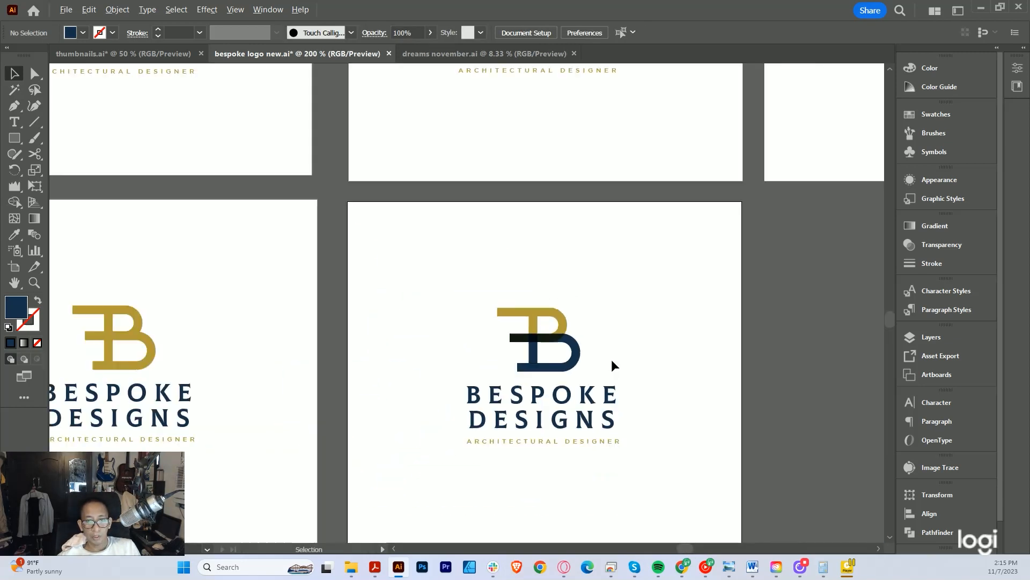
{"action": "scroll", "coordinate": [612, 360], "scroll_direction": "down", "scroll_amount": 3}
{"action": "left_click_drag", "start_coordinate": [588, 283], "coordinate": [517, 331]}
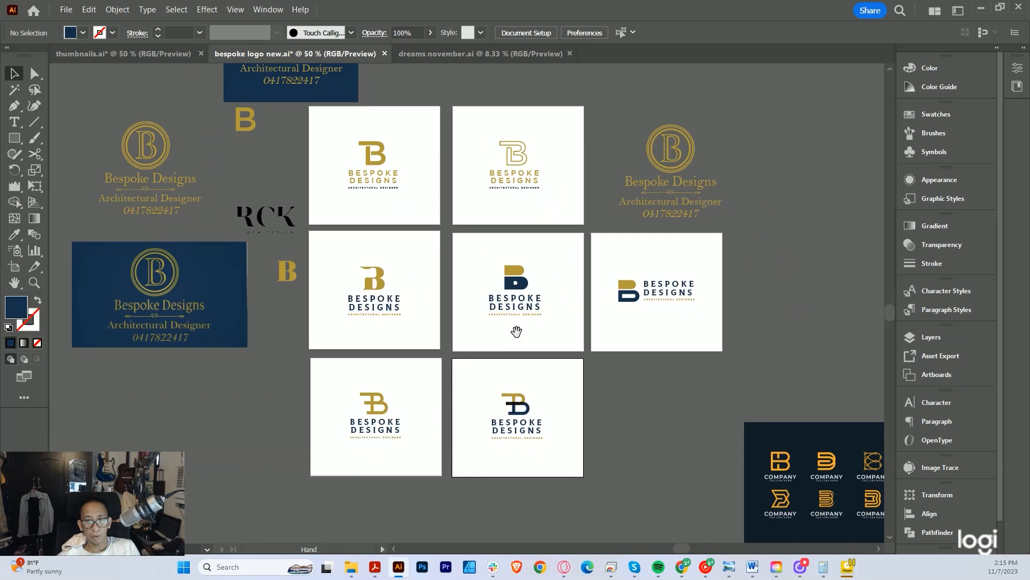
Compare all the B logo concept artboards with one another, the original circular logos and the reference sheets
{"action": "left_click_drag", "start_coordinate": [675, 475], "coordinate": [581, 416]}
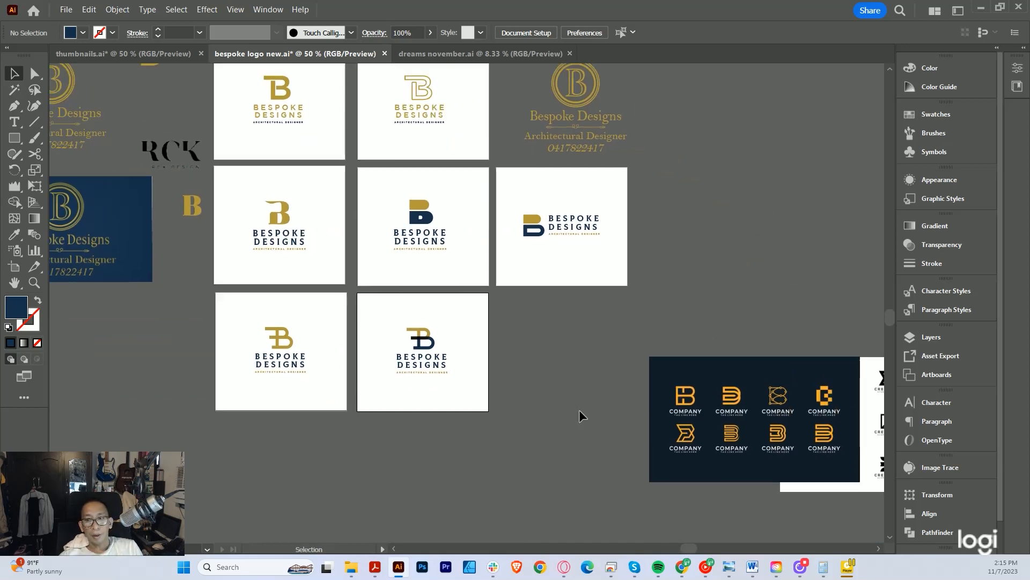
{"action": "scroll", "coordinate": [745, 421], "scroll_direction": "up", "scroll_amount": 3}
{"action": "scroll", "coordinate": [554, 322], "scroll_direction": "down", "scroll_amount": 3}
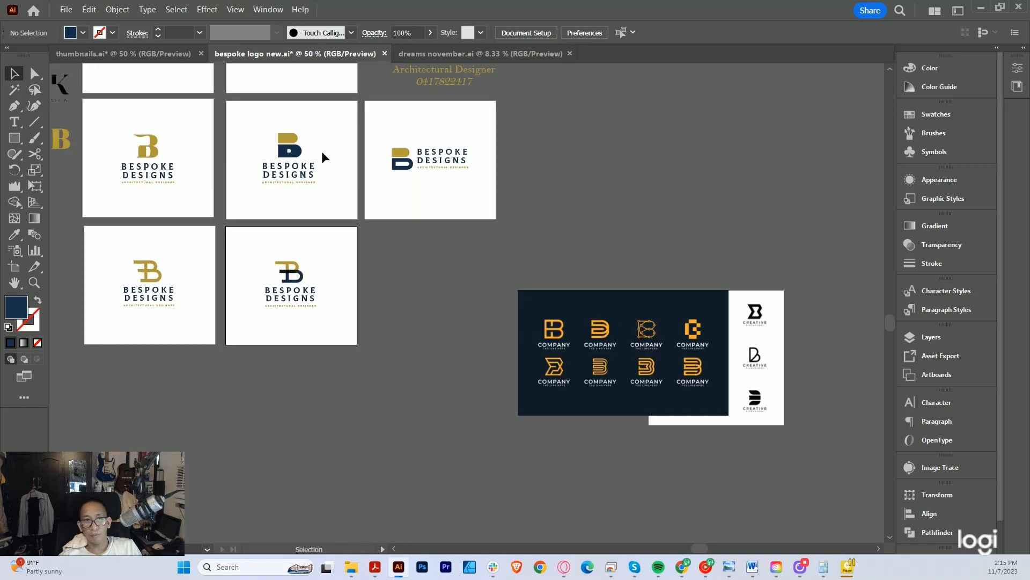
{"action": "left_click_drag", "start_coordinate": [322, 157], "coordinate": [489, 218]}
{"action": "scroll", "coordinate": [348, 356], "scroll_direction": "up", "scroll_amount": 3}
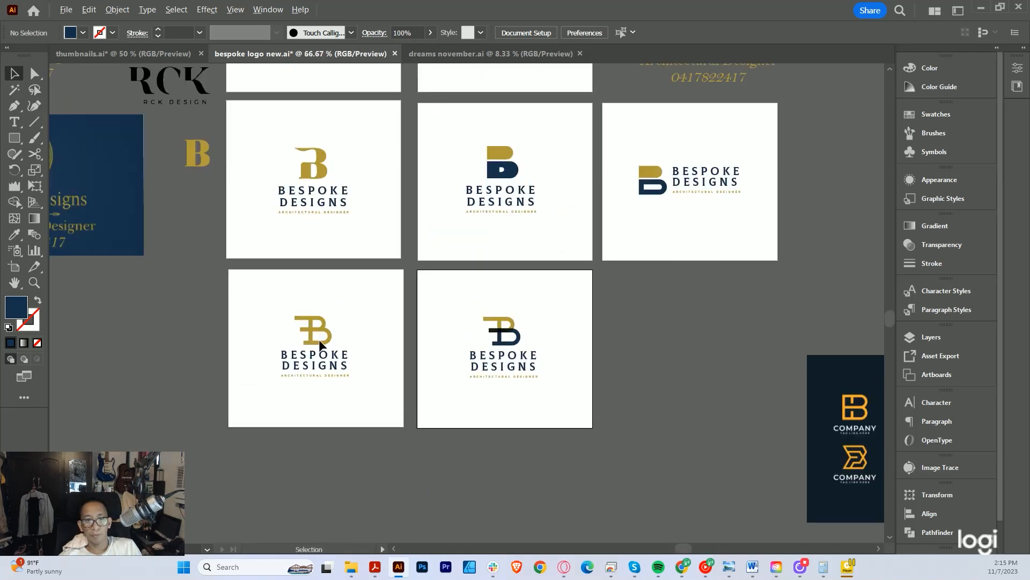
{"action": "scroll", "coordinate": [392, 376], "scroll_direction": "down", "scroll_amount": 4}
{"action": "left_click_drag", "start_coordinate": [502, 211], "coordinate": [522, 175]}
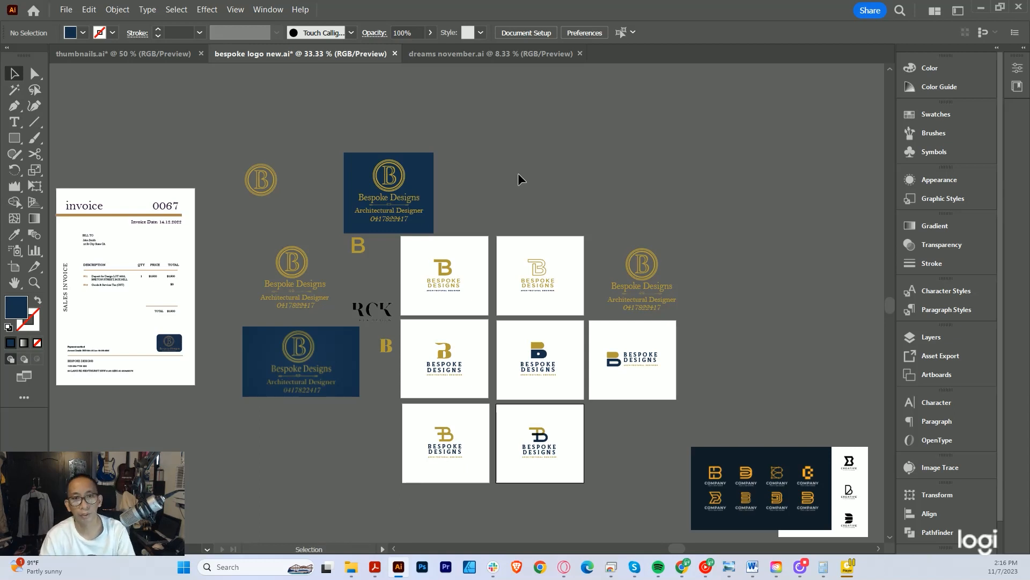
{"action": "scroll", "coordinate": [487, 344], "scroll_direction": "up", "scroll_amount": 2}
{"action": "left_click_drag", "start_coordinate": [604, 341], "coordinate": [536, 242]}
{"action": "scroll", "coordinate": [538, 238], "scroll_direction": "down", "scroll_amount": 1}
{"action": "left_click_drag", "start_coordinate": [545, 184], "coordinate": [545, 290]}
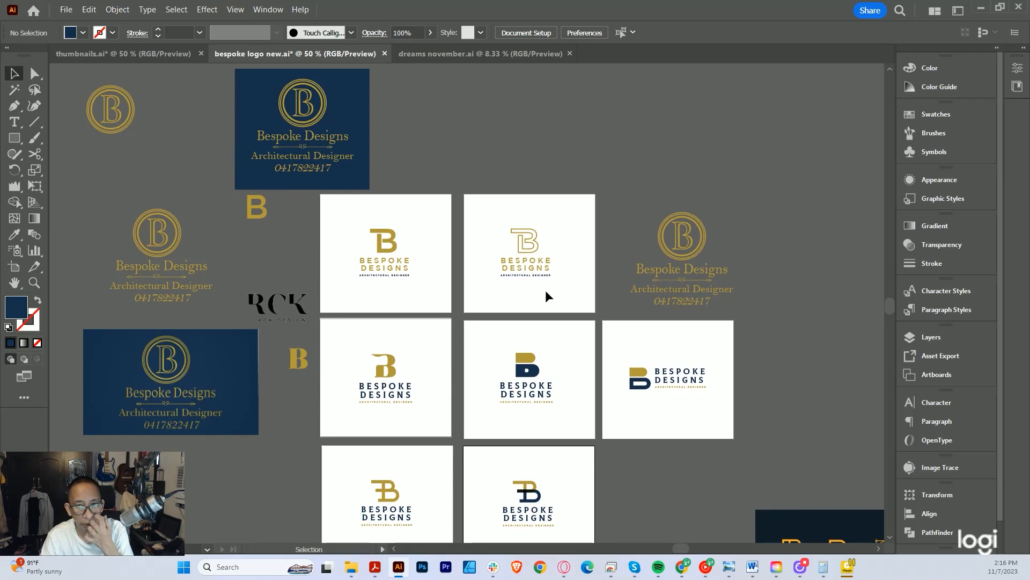